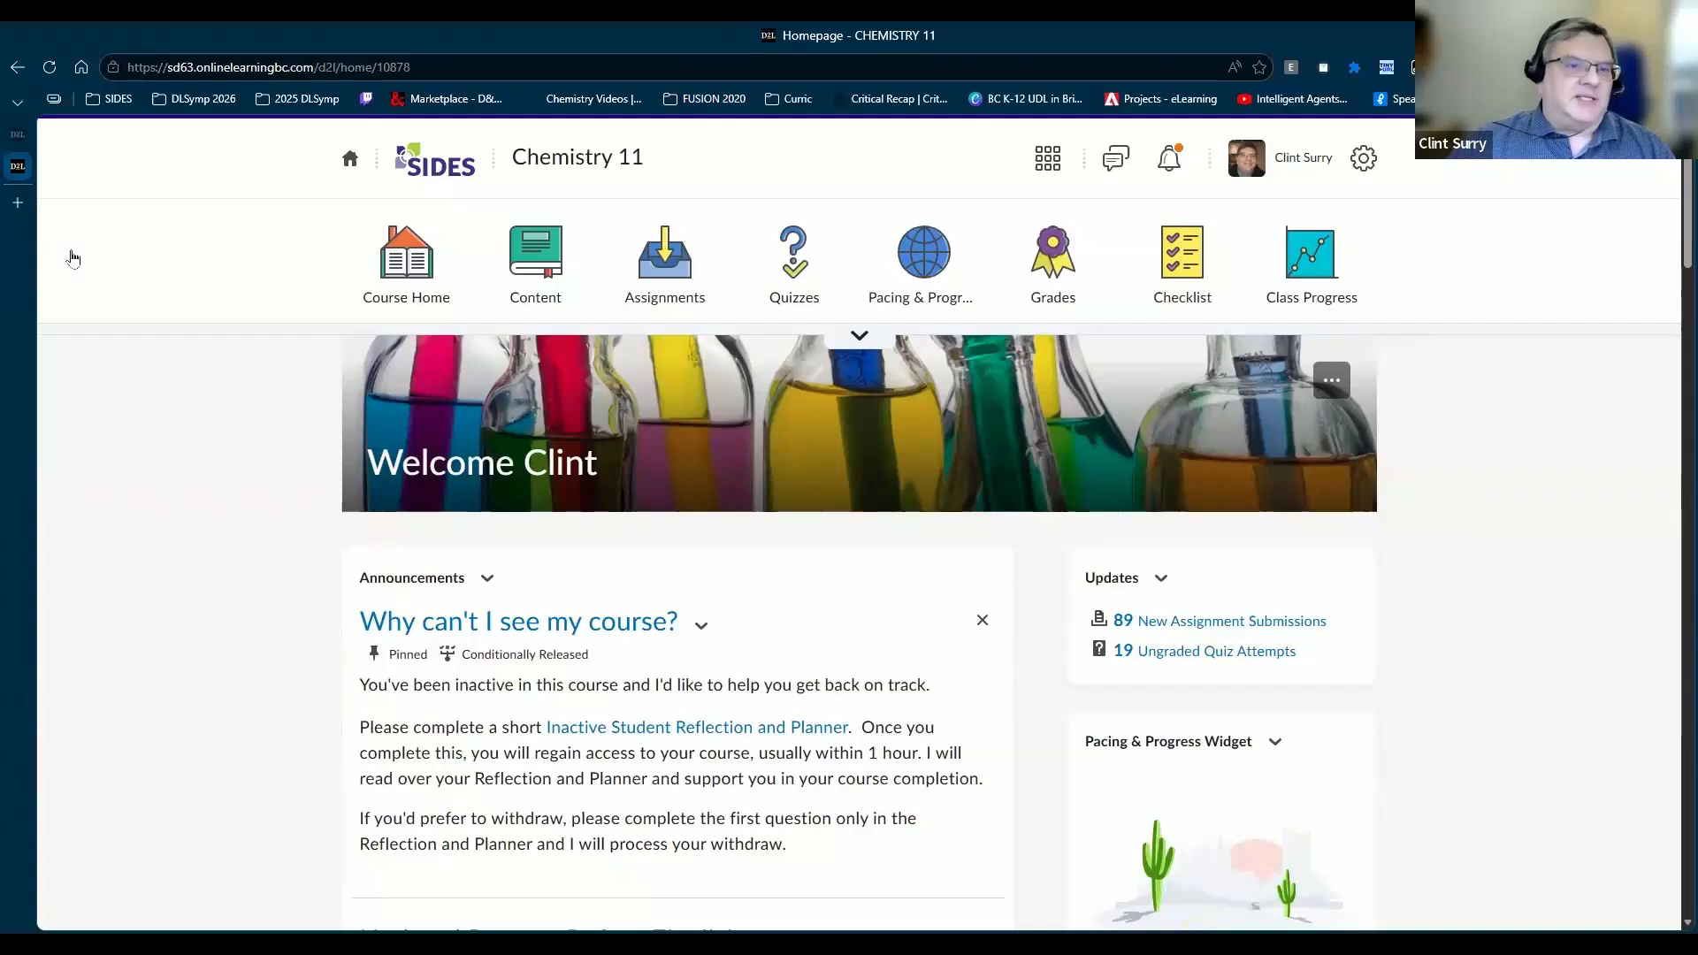
# Step: Expand Chemistry 11's course tools, open Course Admin, and look over its tool categories
pyautogui.click(1312, 274)
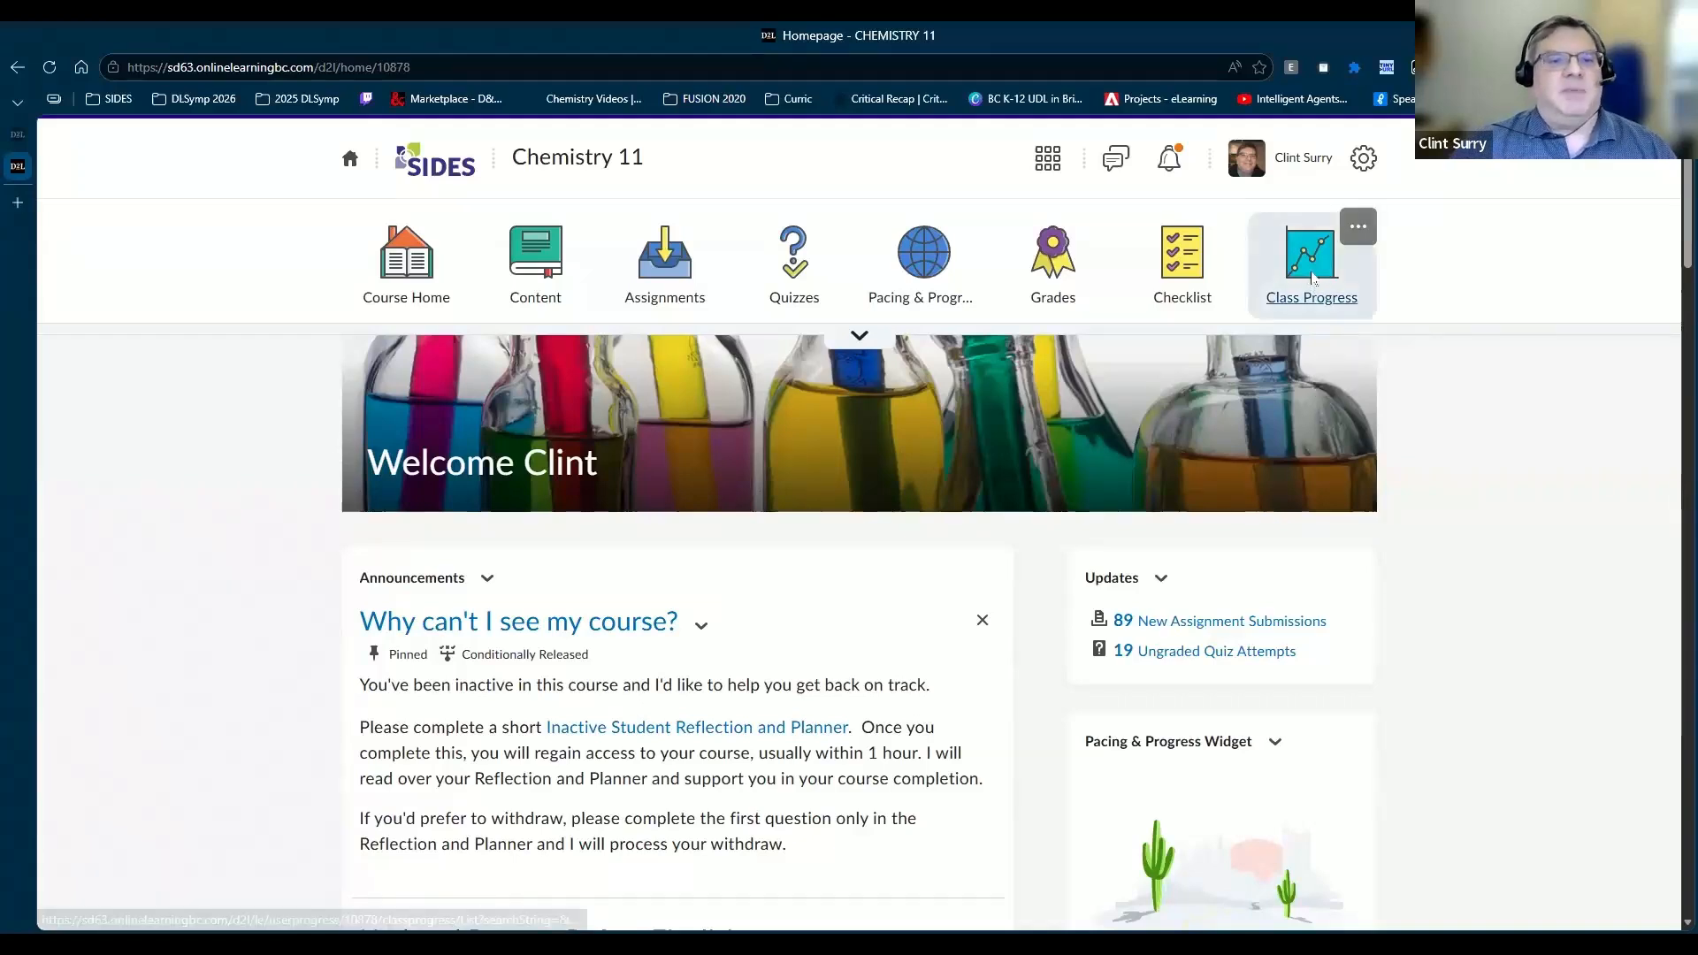
pyautogui.click(861, 339)
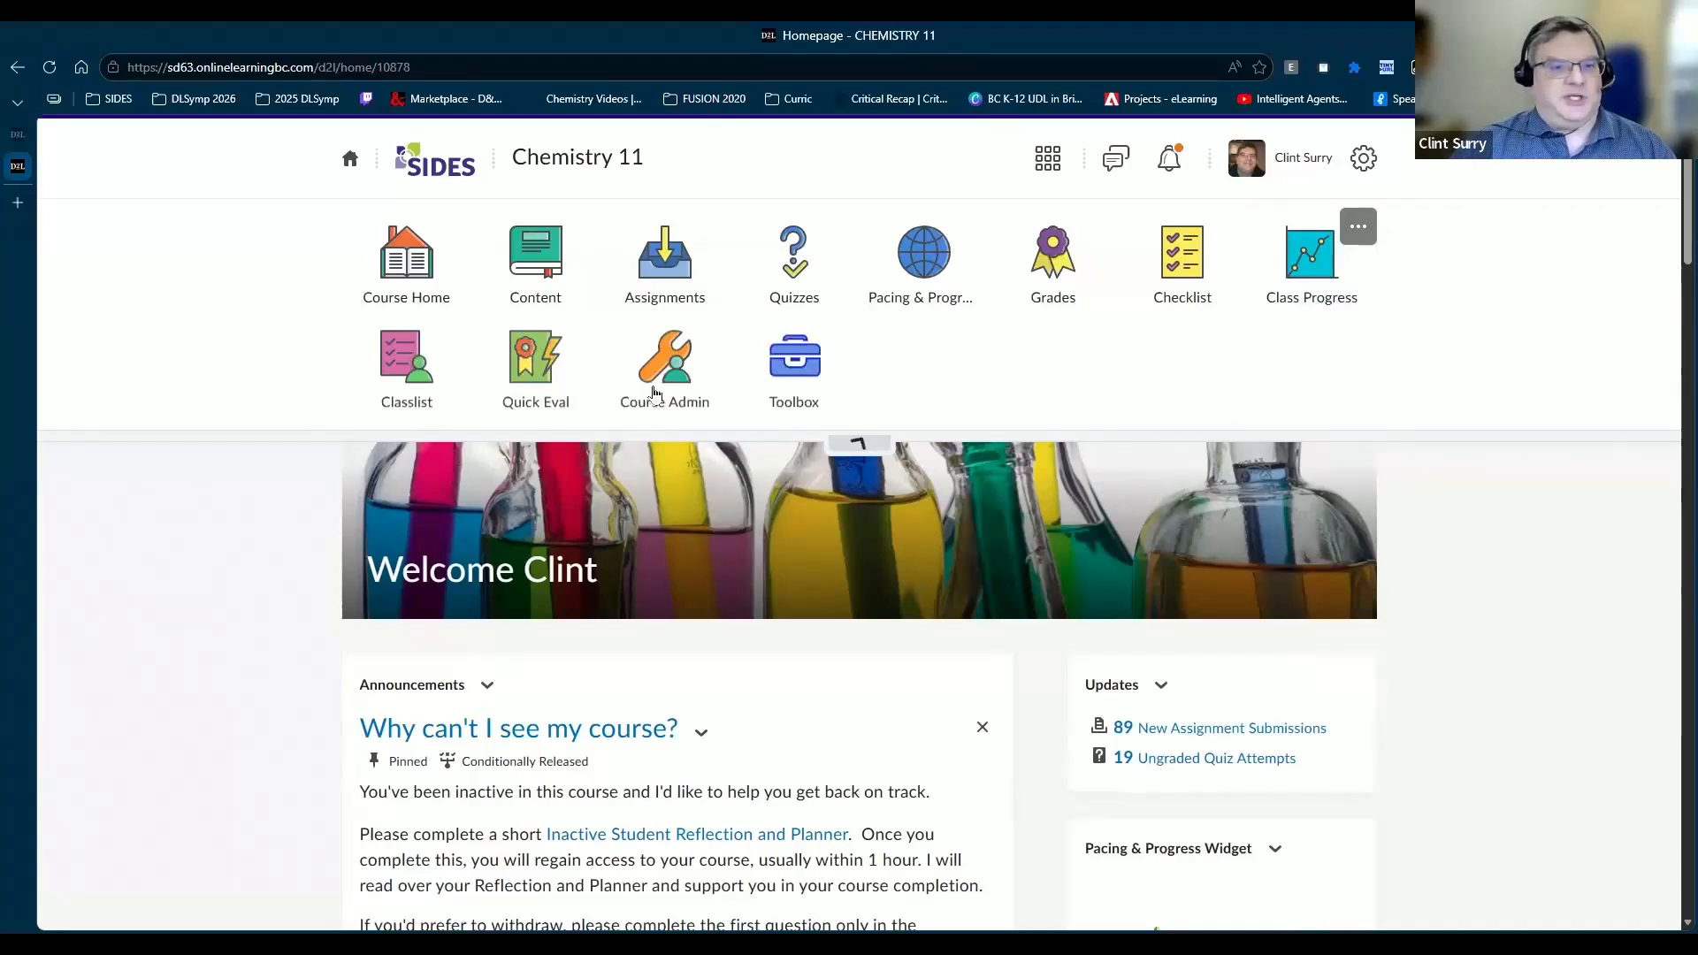
pyautogui.click(653, 392)
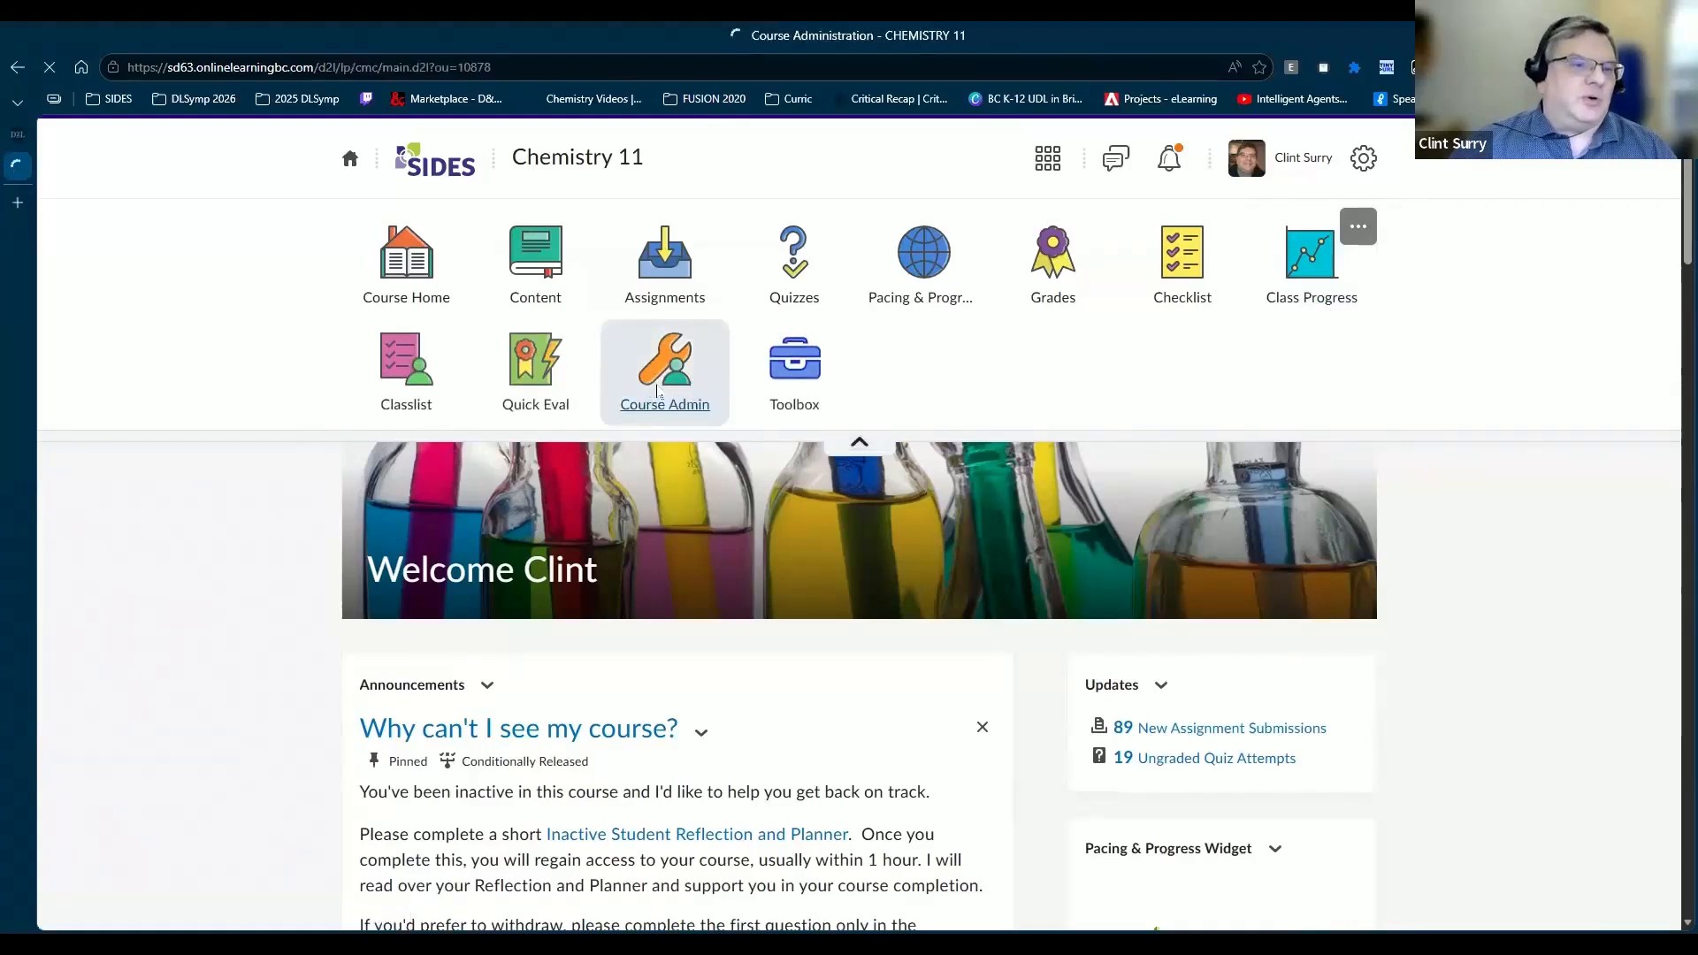
pyautogui.scroll(-2, 769, 375)
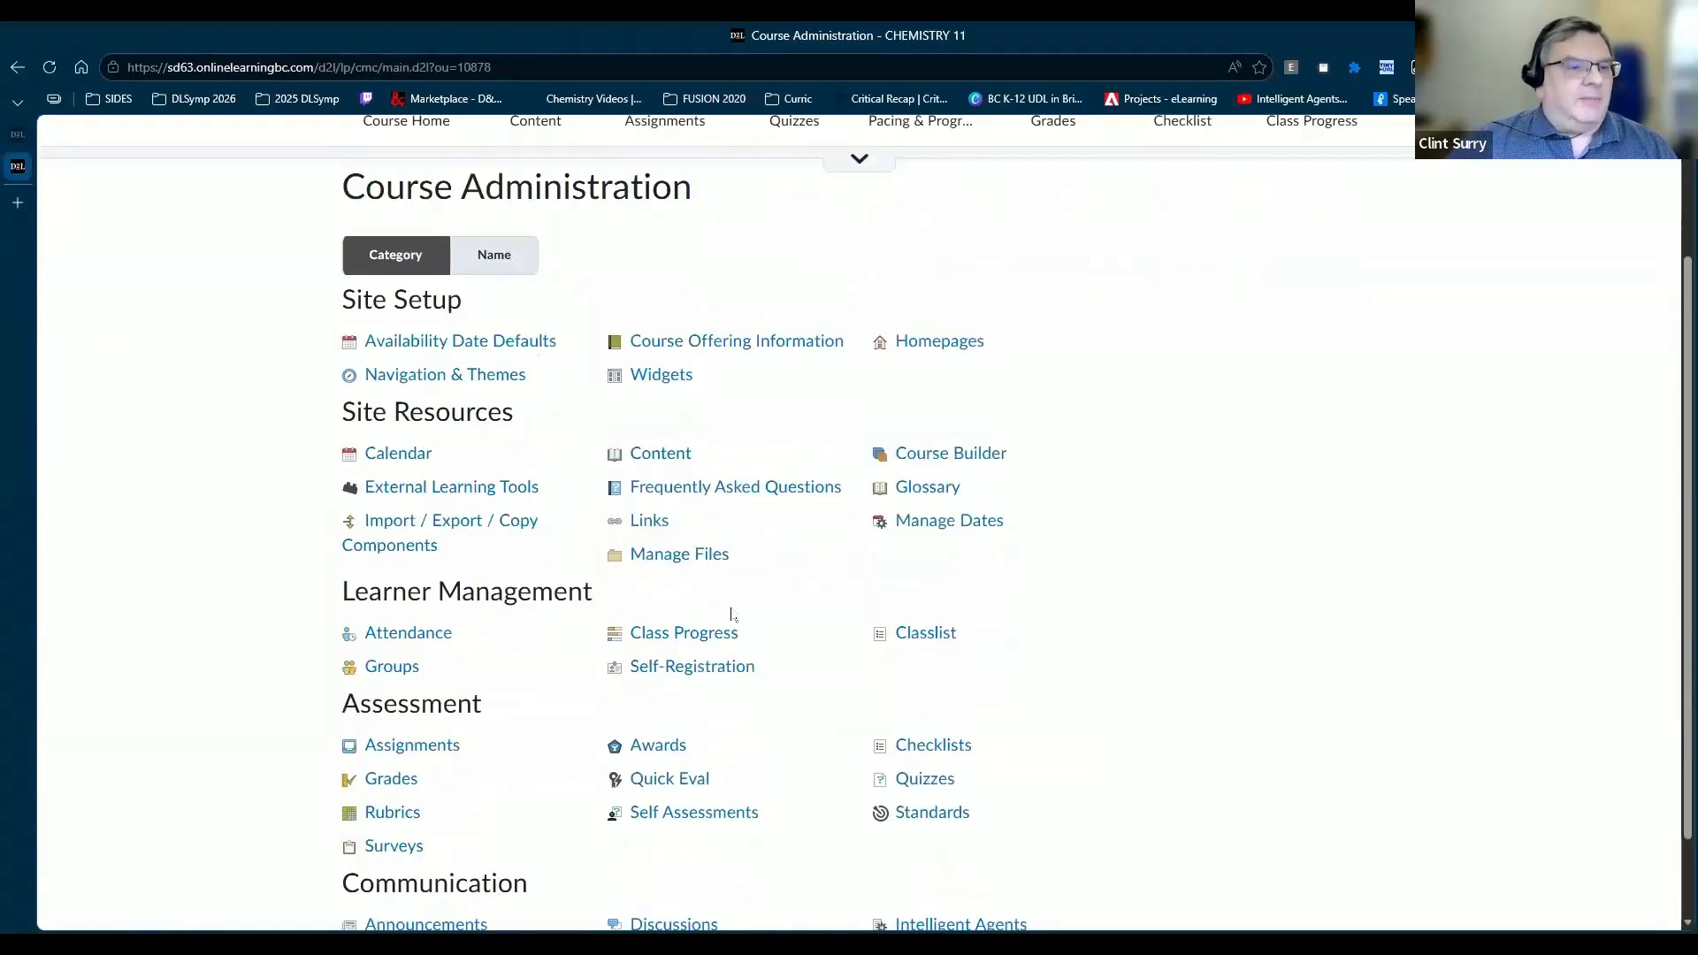
pyautogui.scroll(-2, 747, 598)
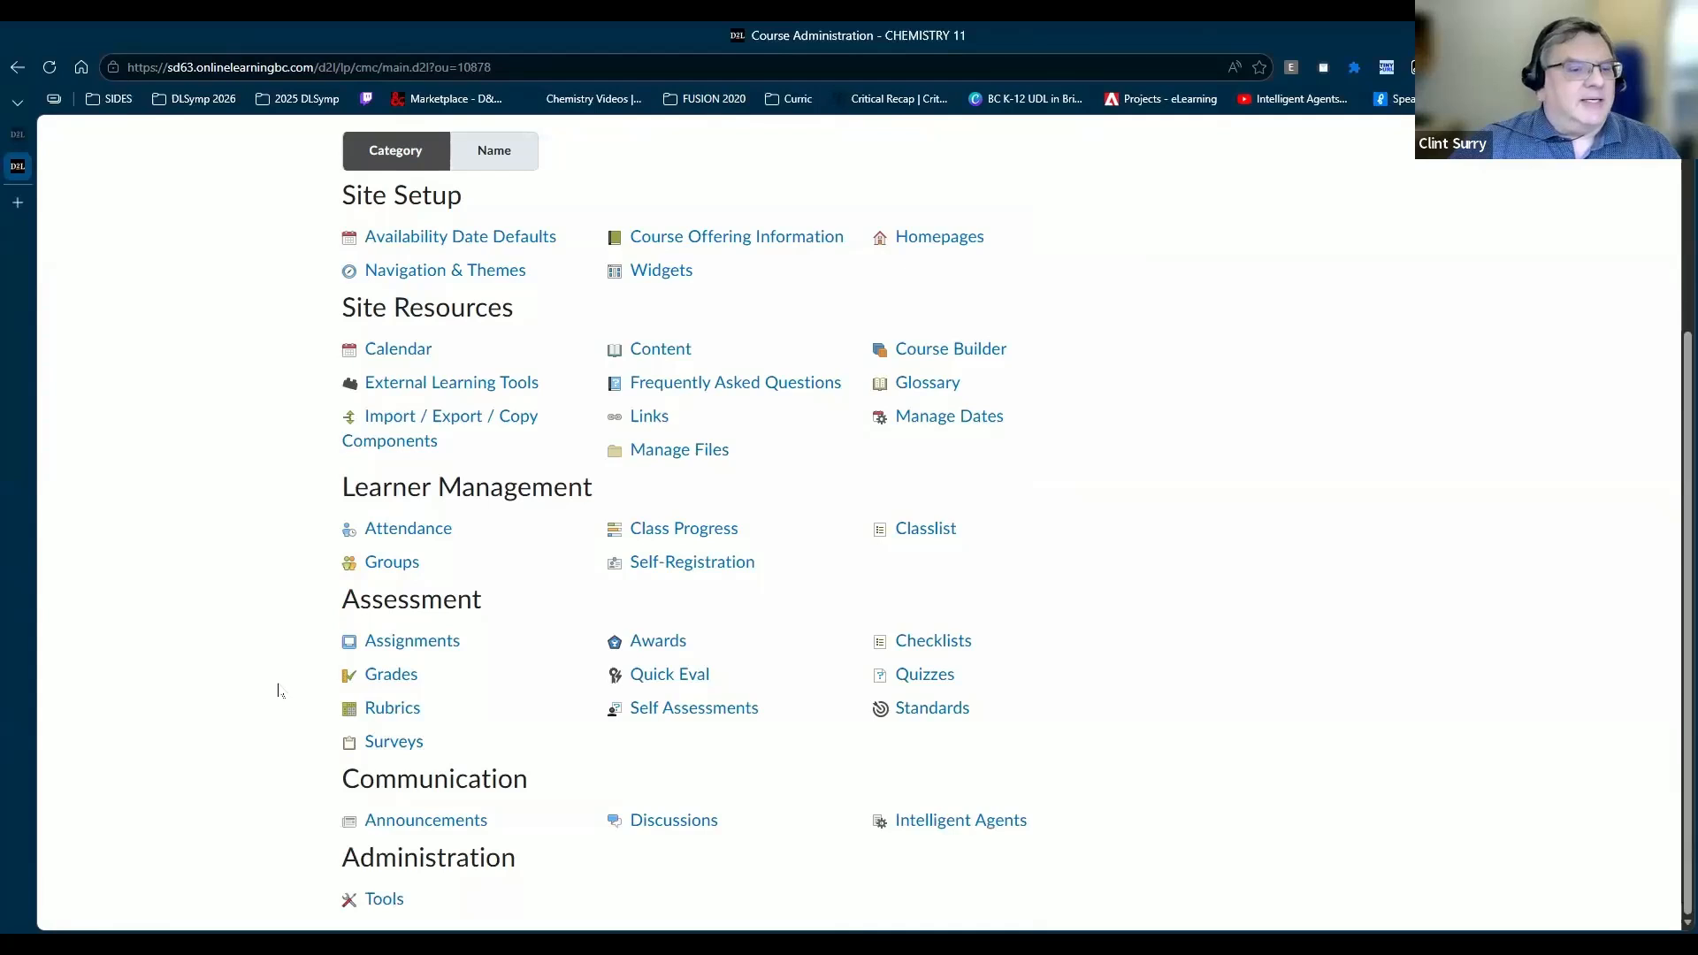
# Step: Open Intelligent Agents under Communication and browse the agent list, including New student-Ch11
pyautogui.click(970, 822)
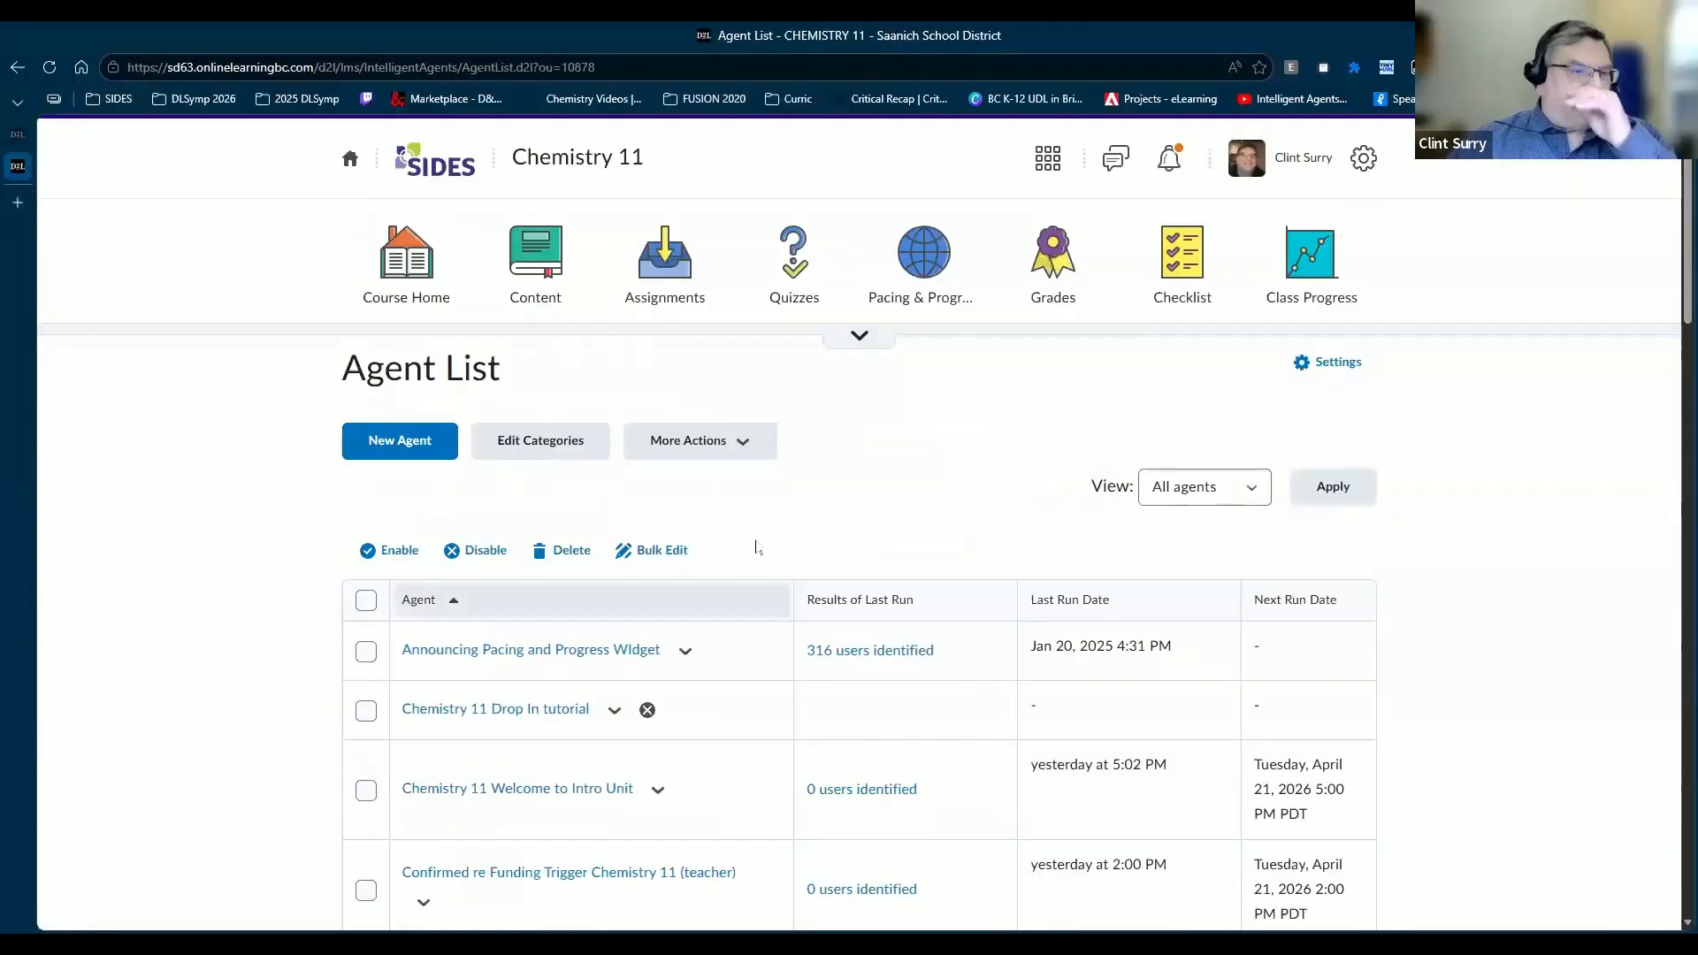
pyautogui.scroll(-5, 805, 427)
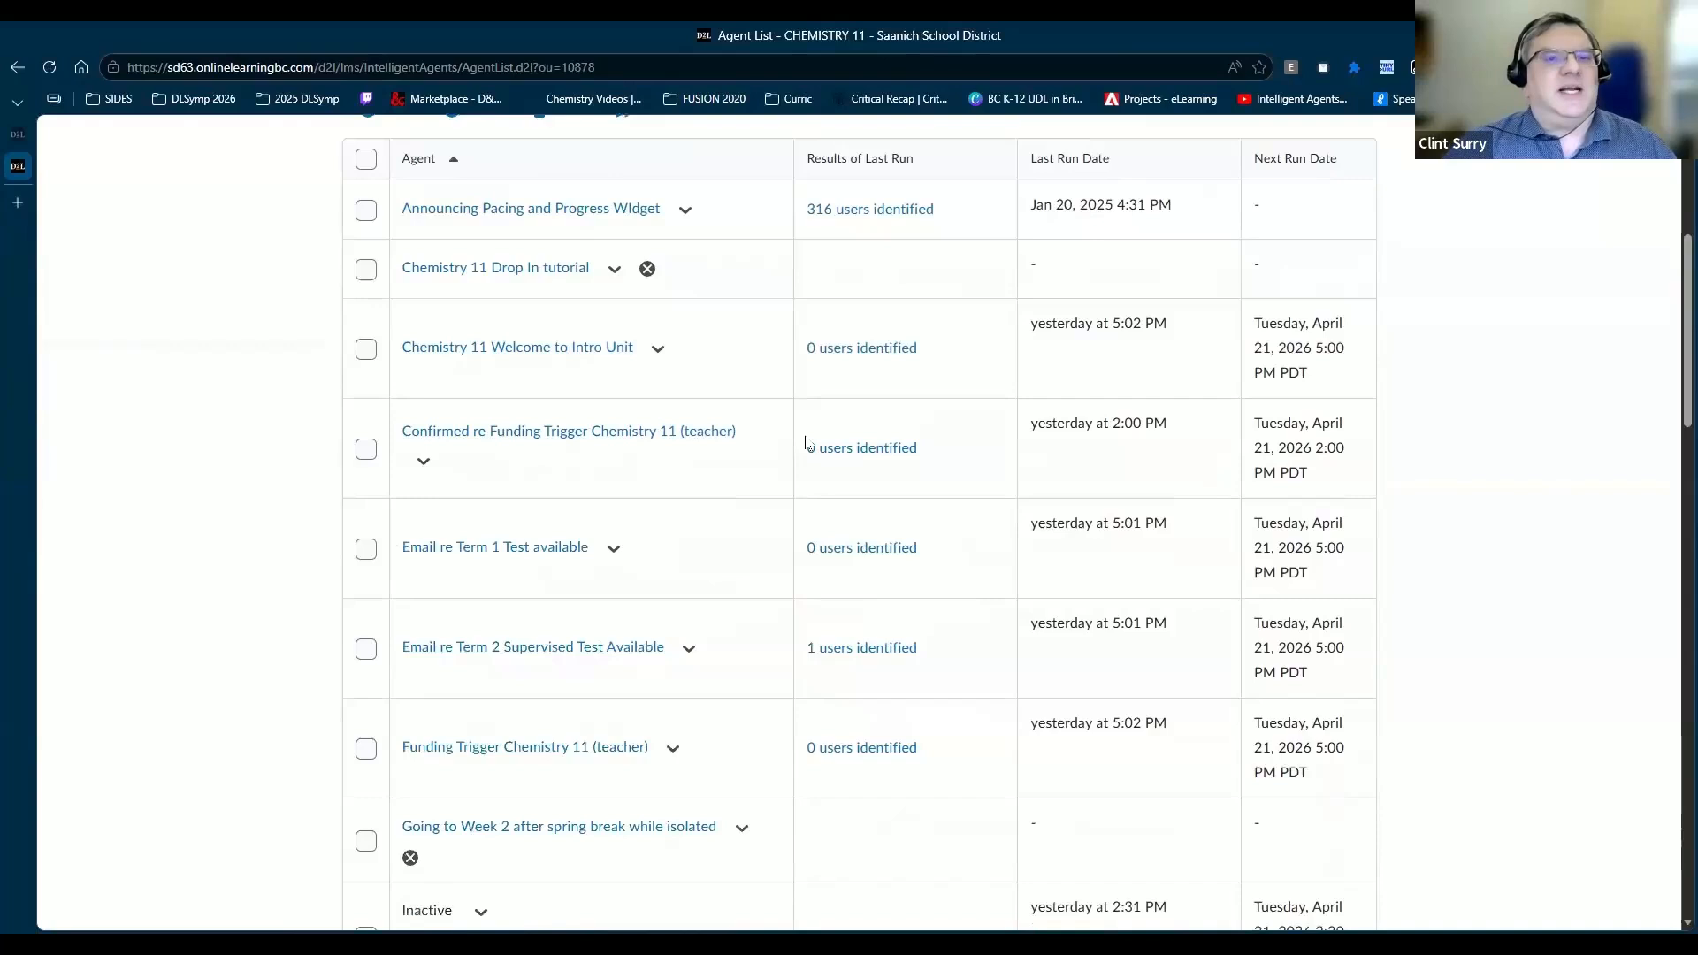
pyautogui.scroll(-1, 805, 439)
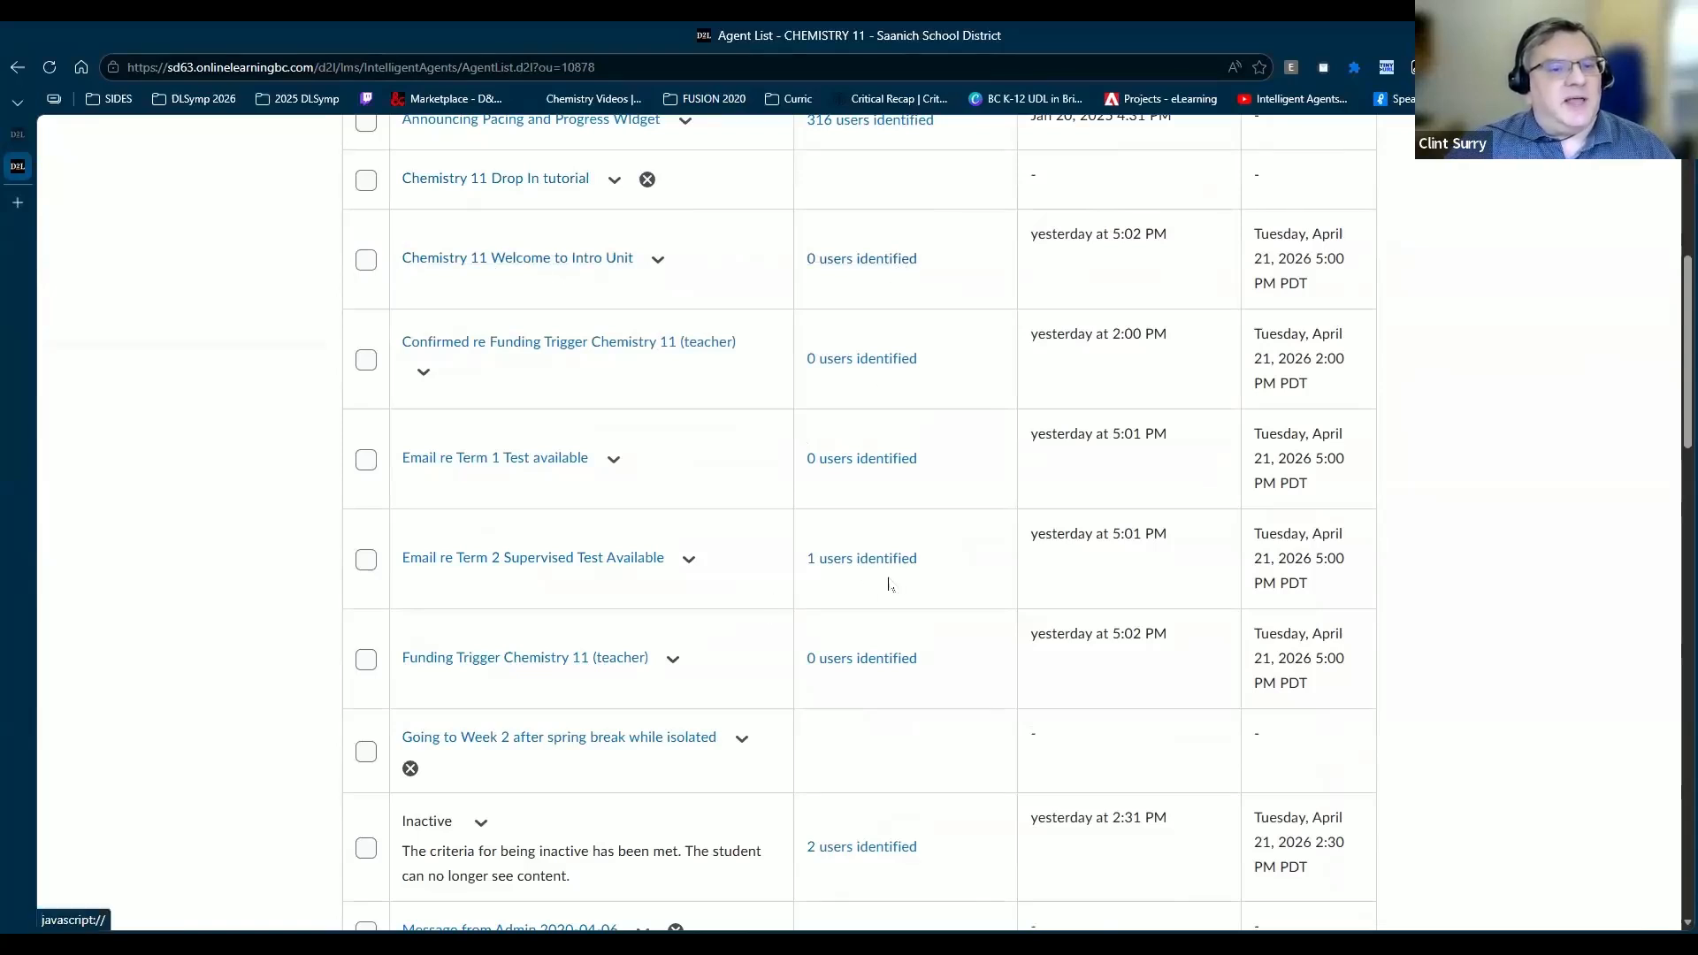
pyautogui.scroll(-4, 885, 576)
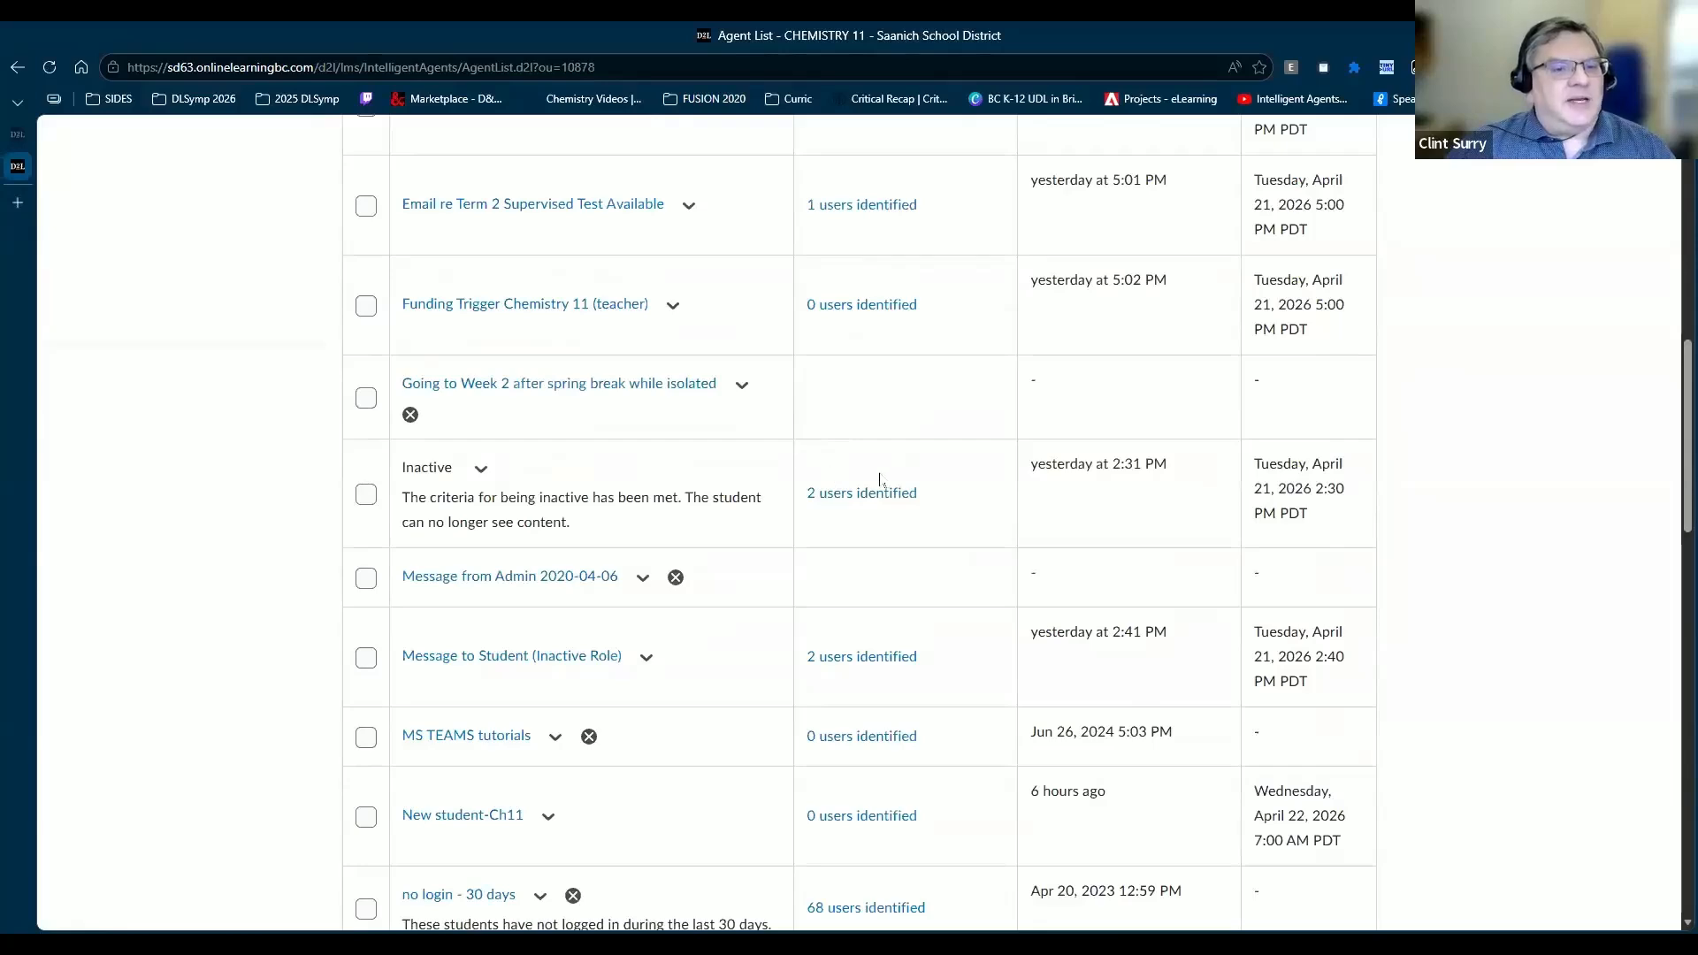
pyautogui.scroll(10, 872, 492)
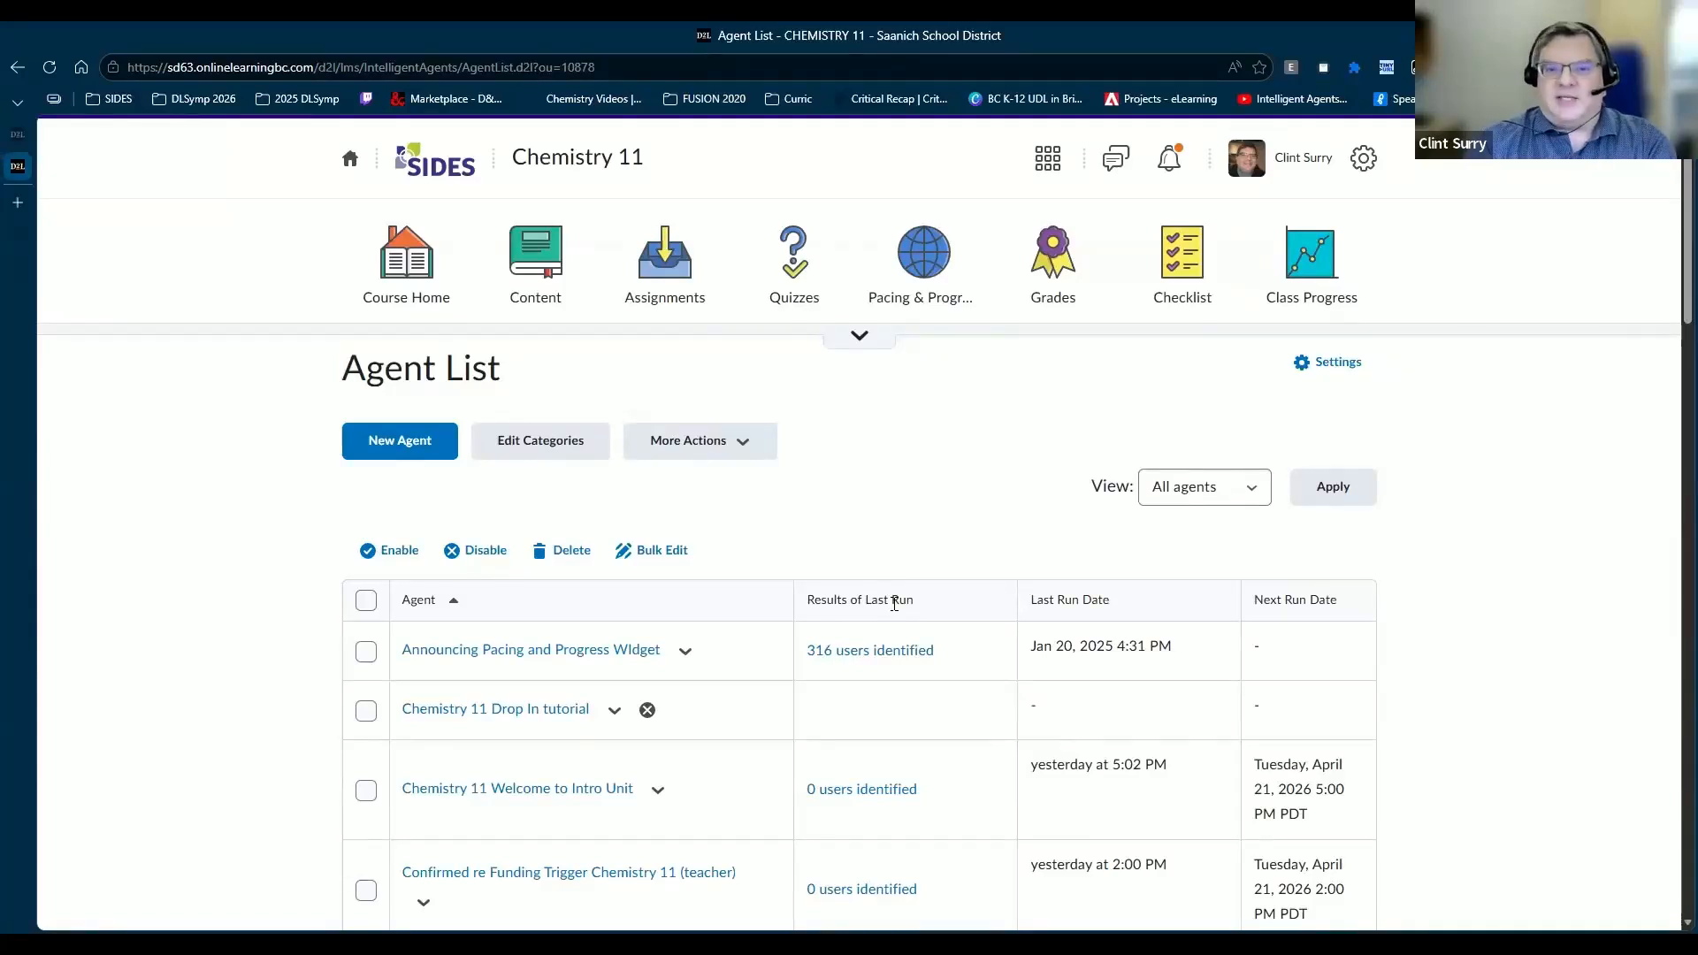
pyautogui.scroll(-3, 900, 637)
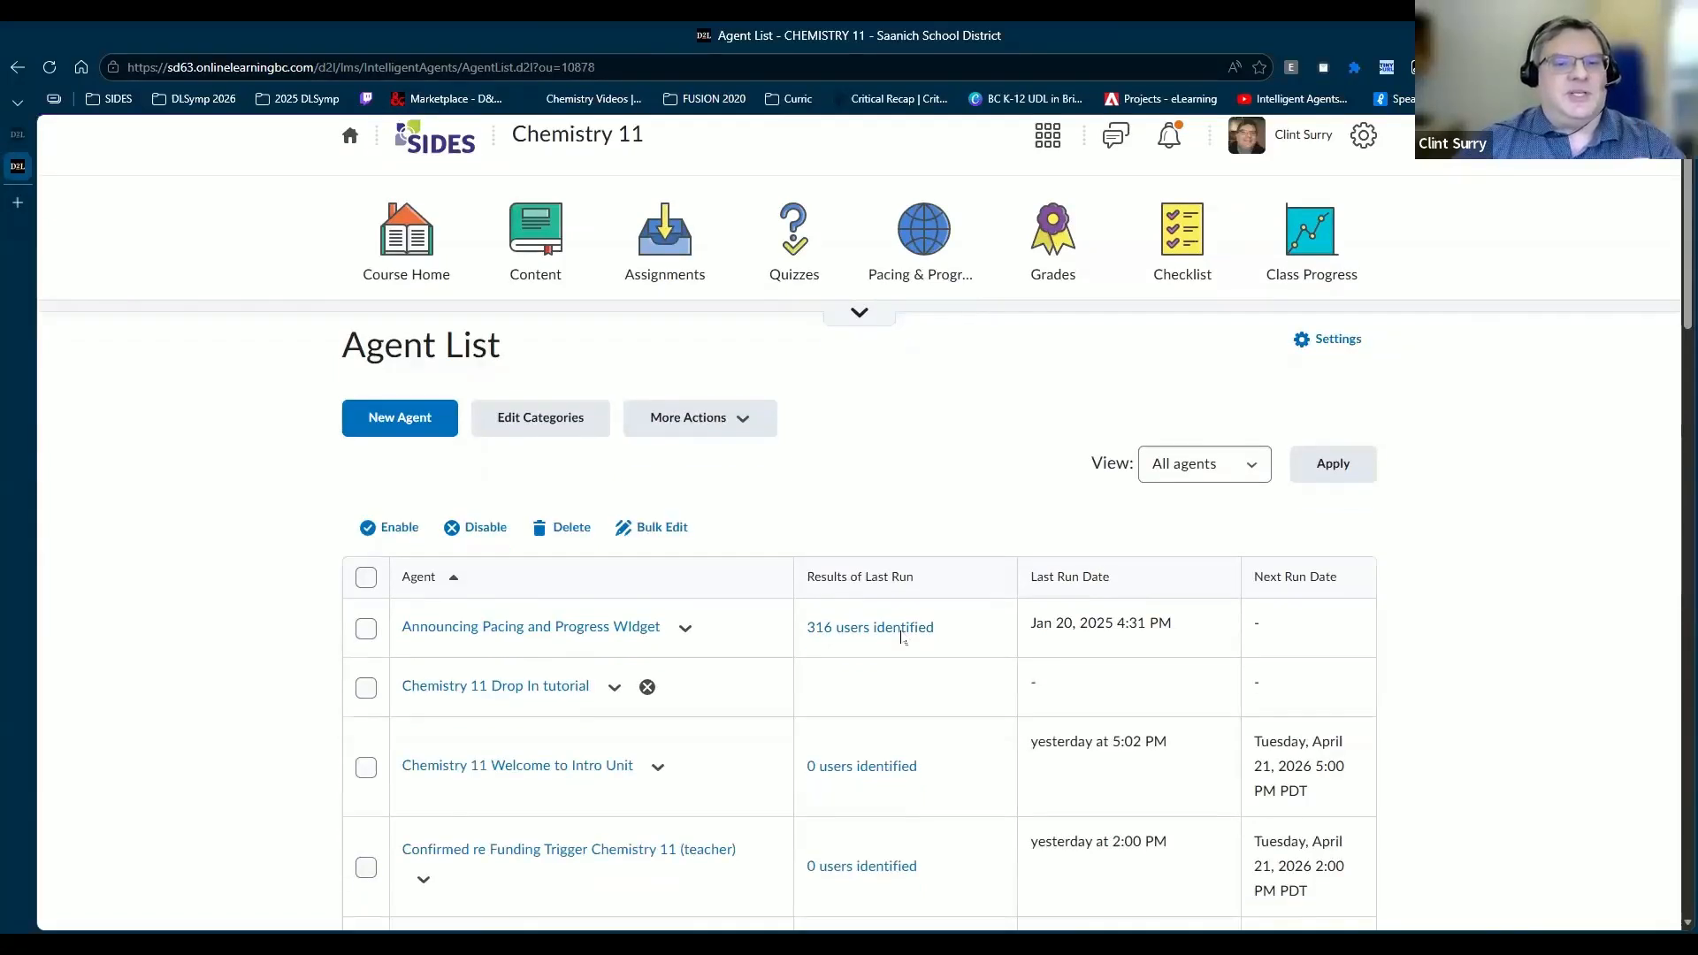
pyautogui.scroll(-4, 881, 708)
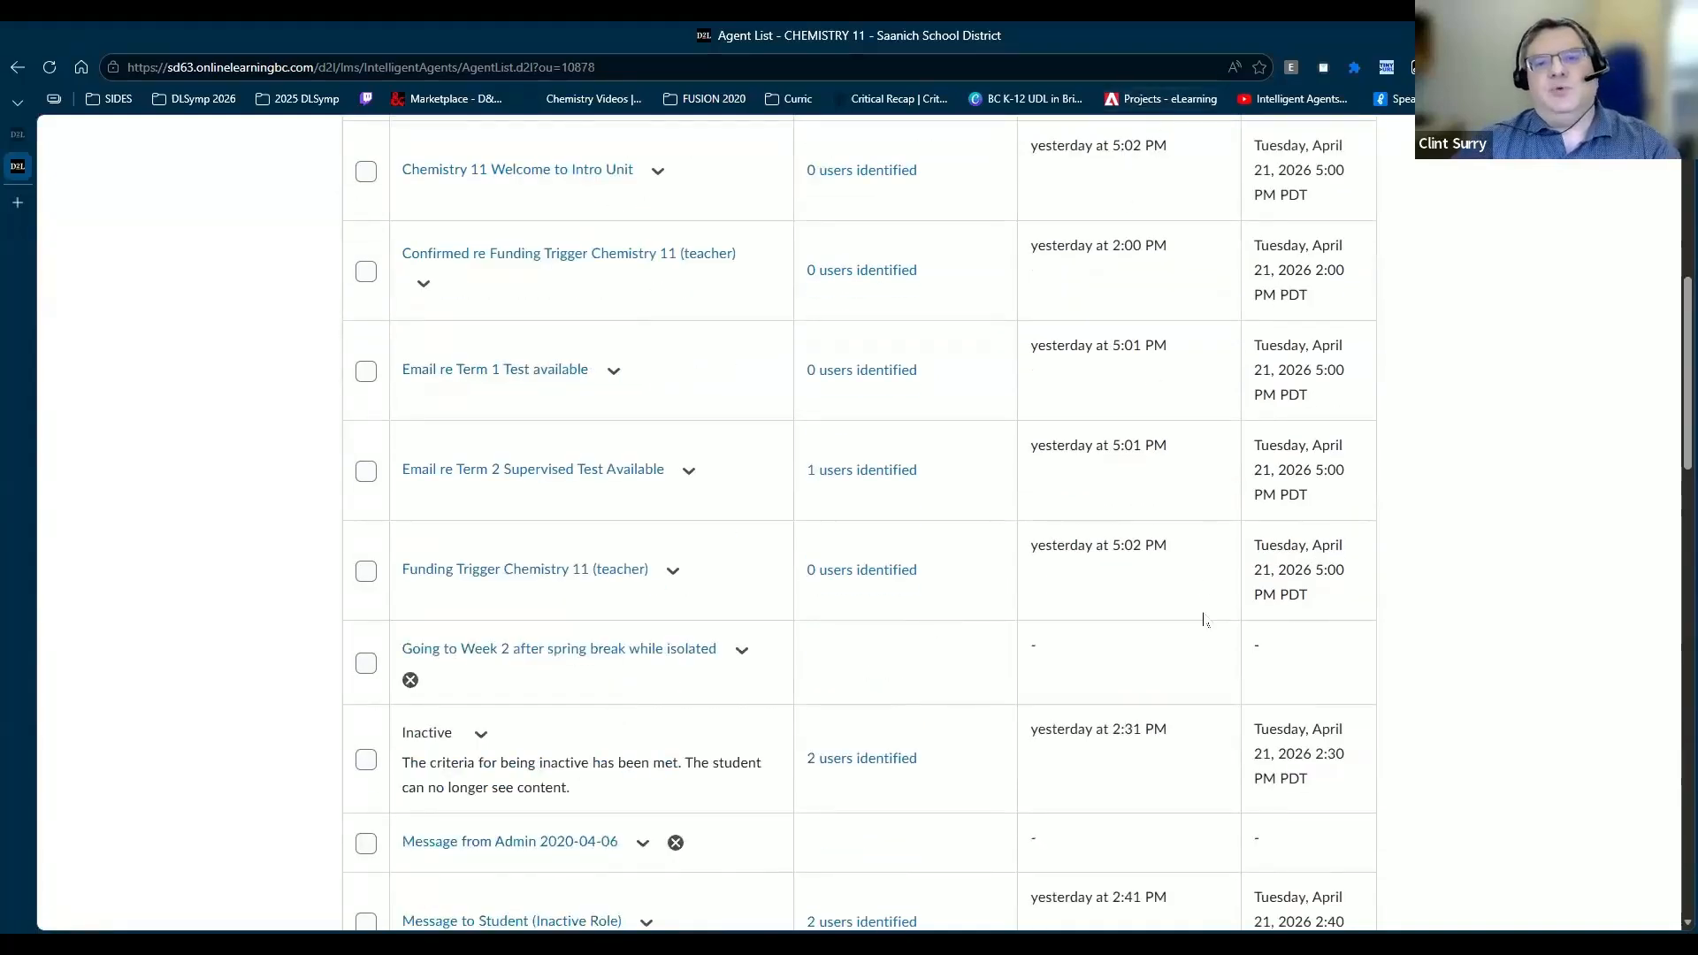
pyautogui.scroll(5, 1174, 646)
pyautogui.scroll(-3, 1288, 478)
pyautogui.scroll(-3, 1281, 805)
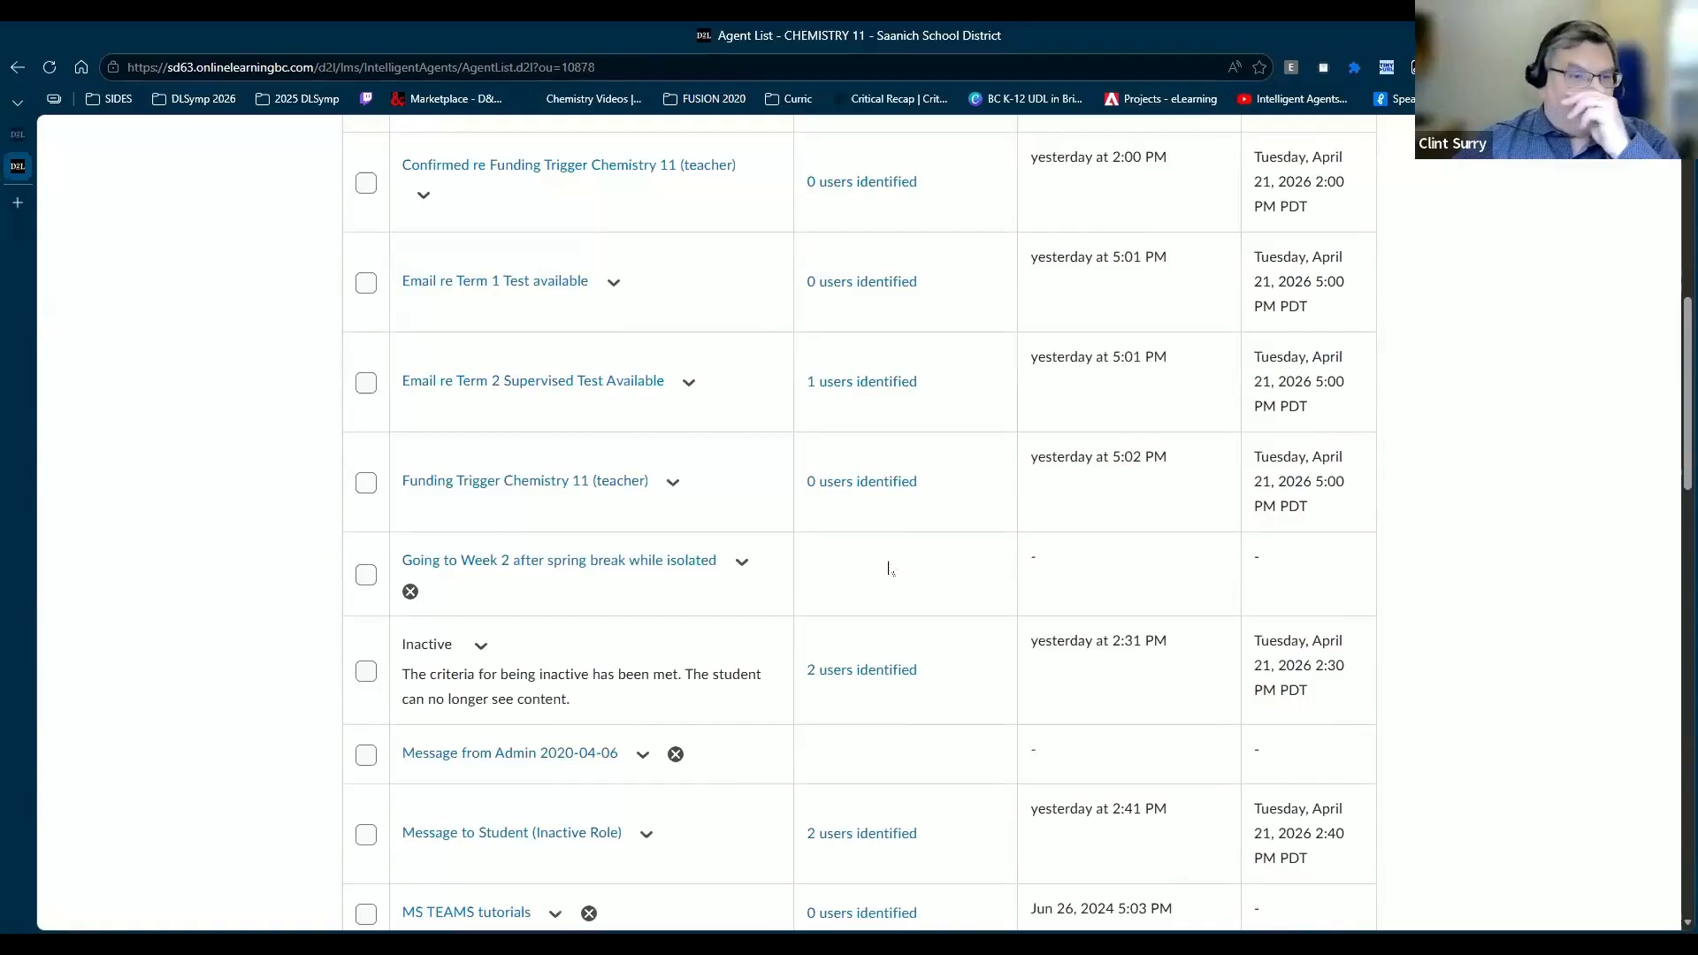
pyautogui.scroll(2, 354, 528)
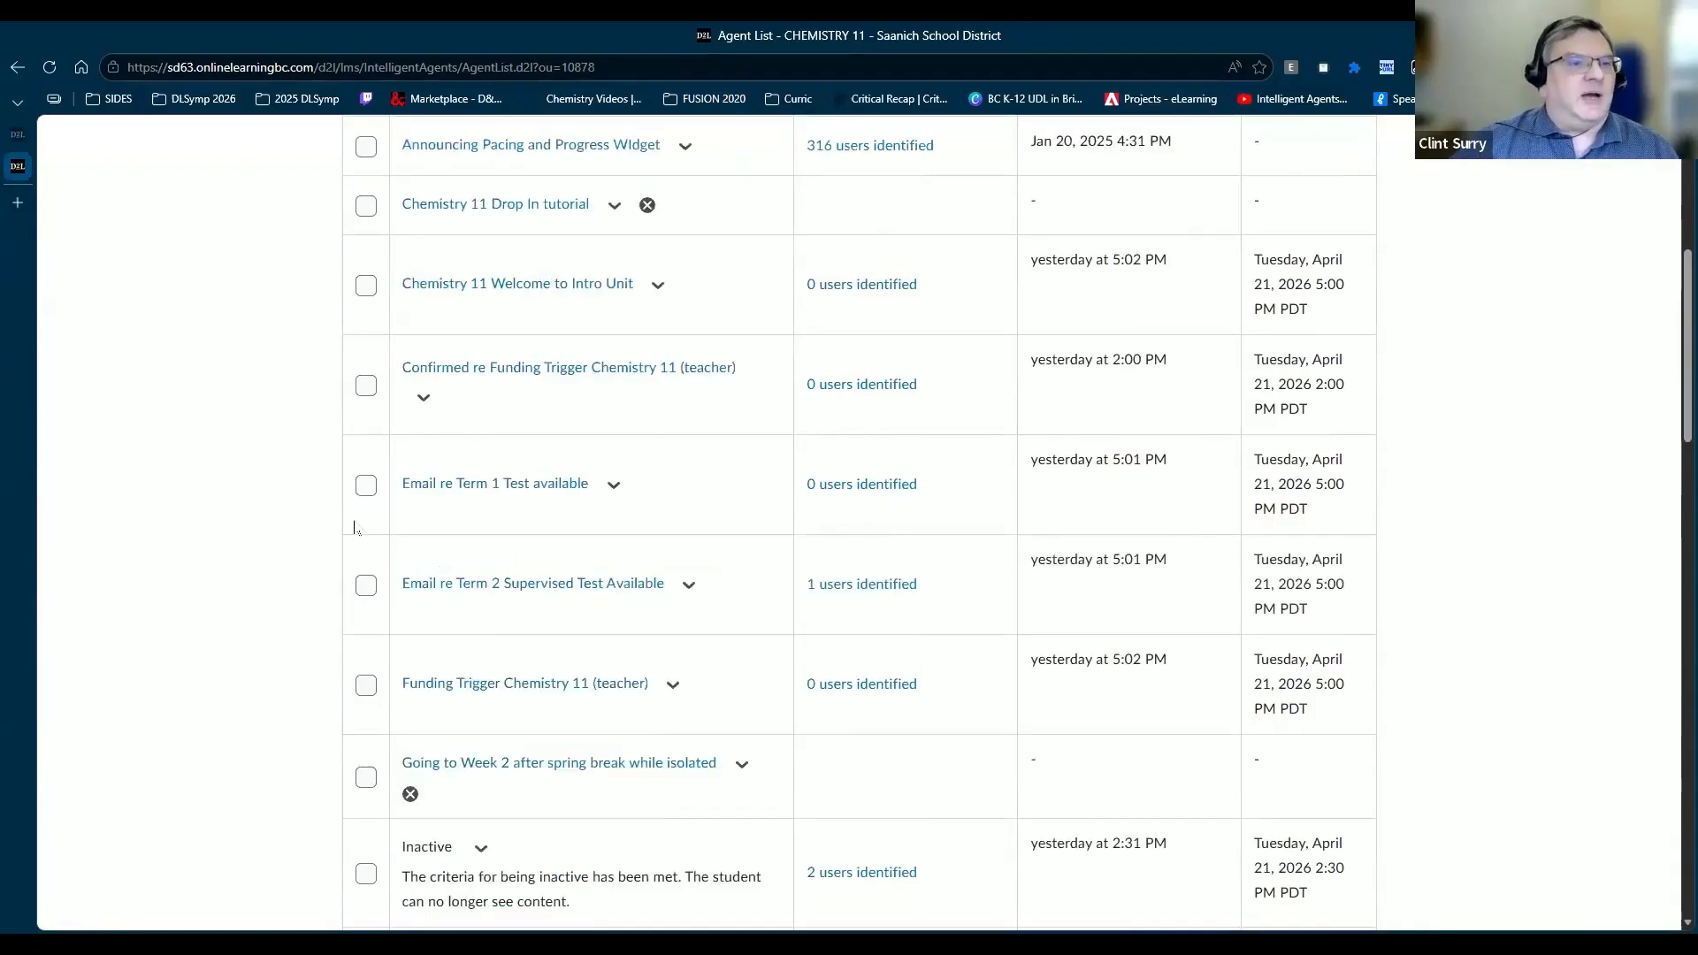
pyautogui.scroll(2, 354, 528)
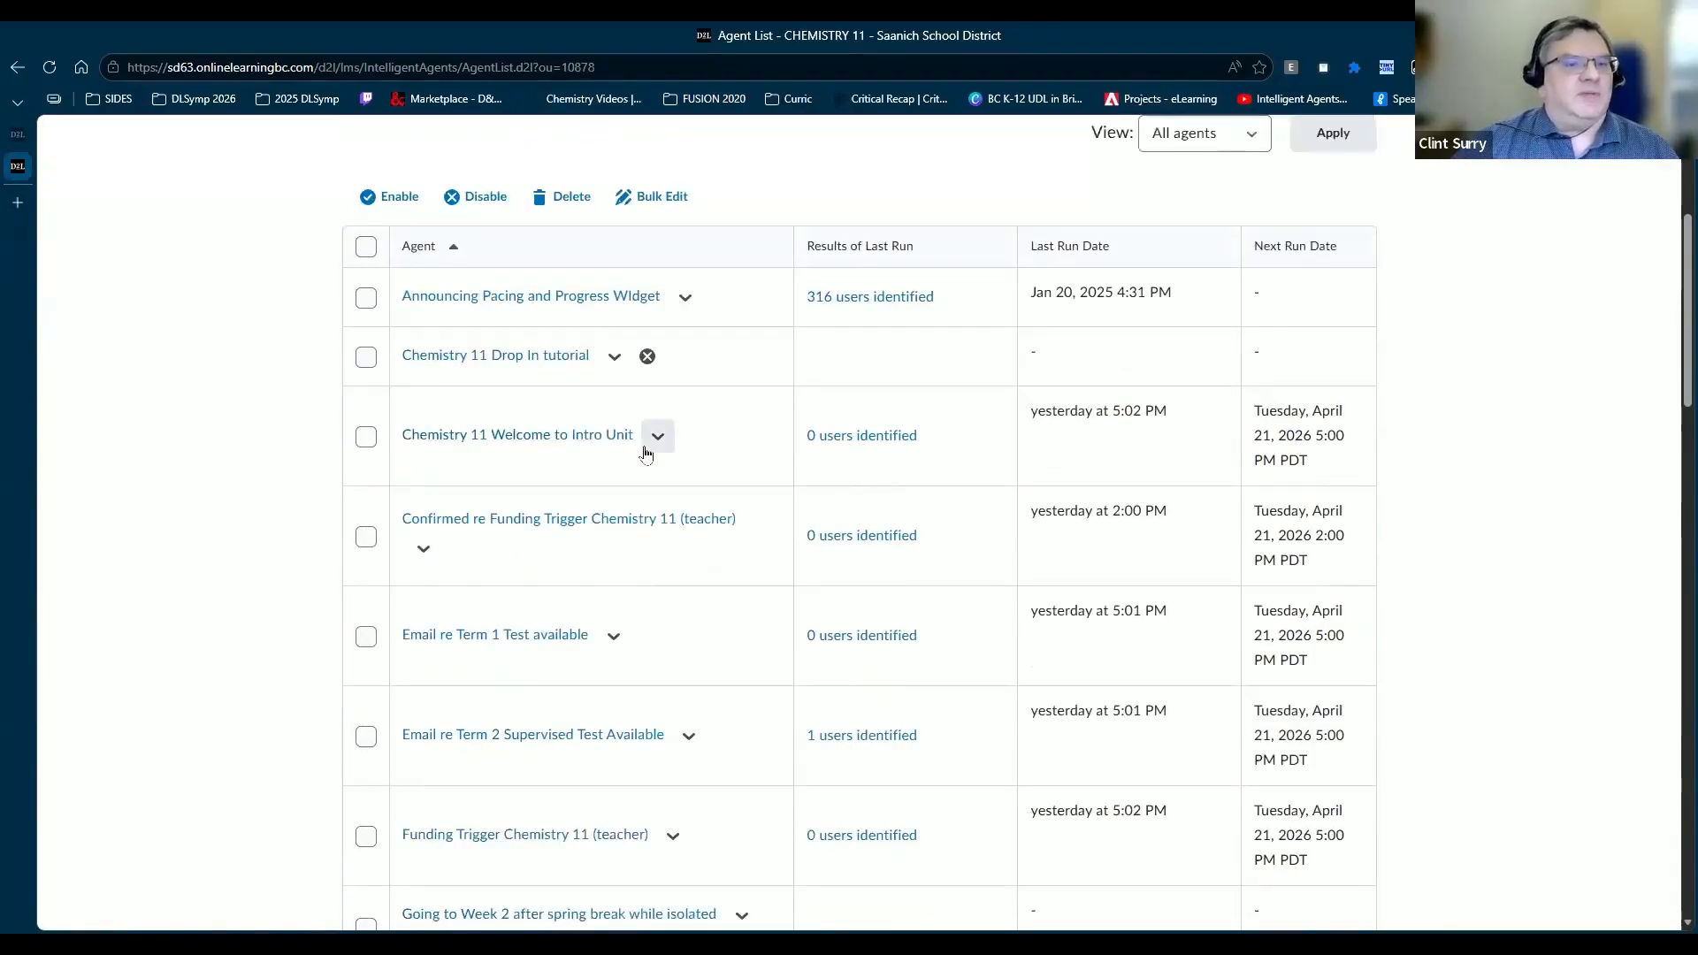
pyautogui.scroll(-9, 562, 557)
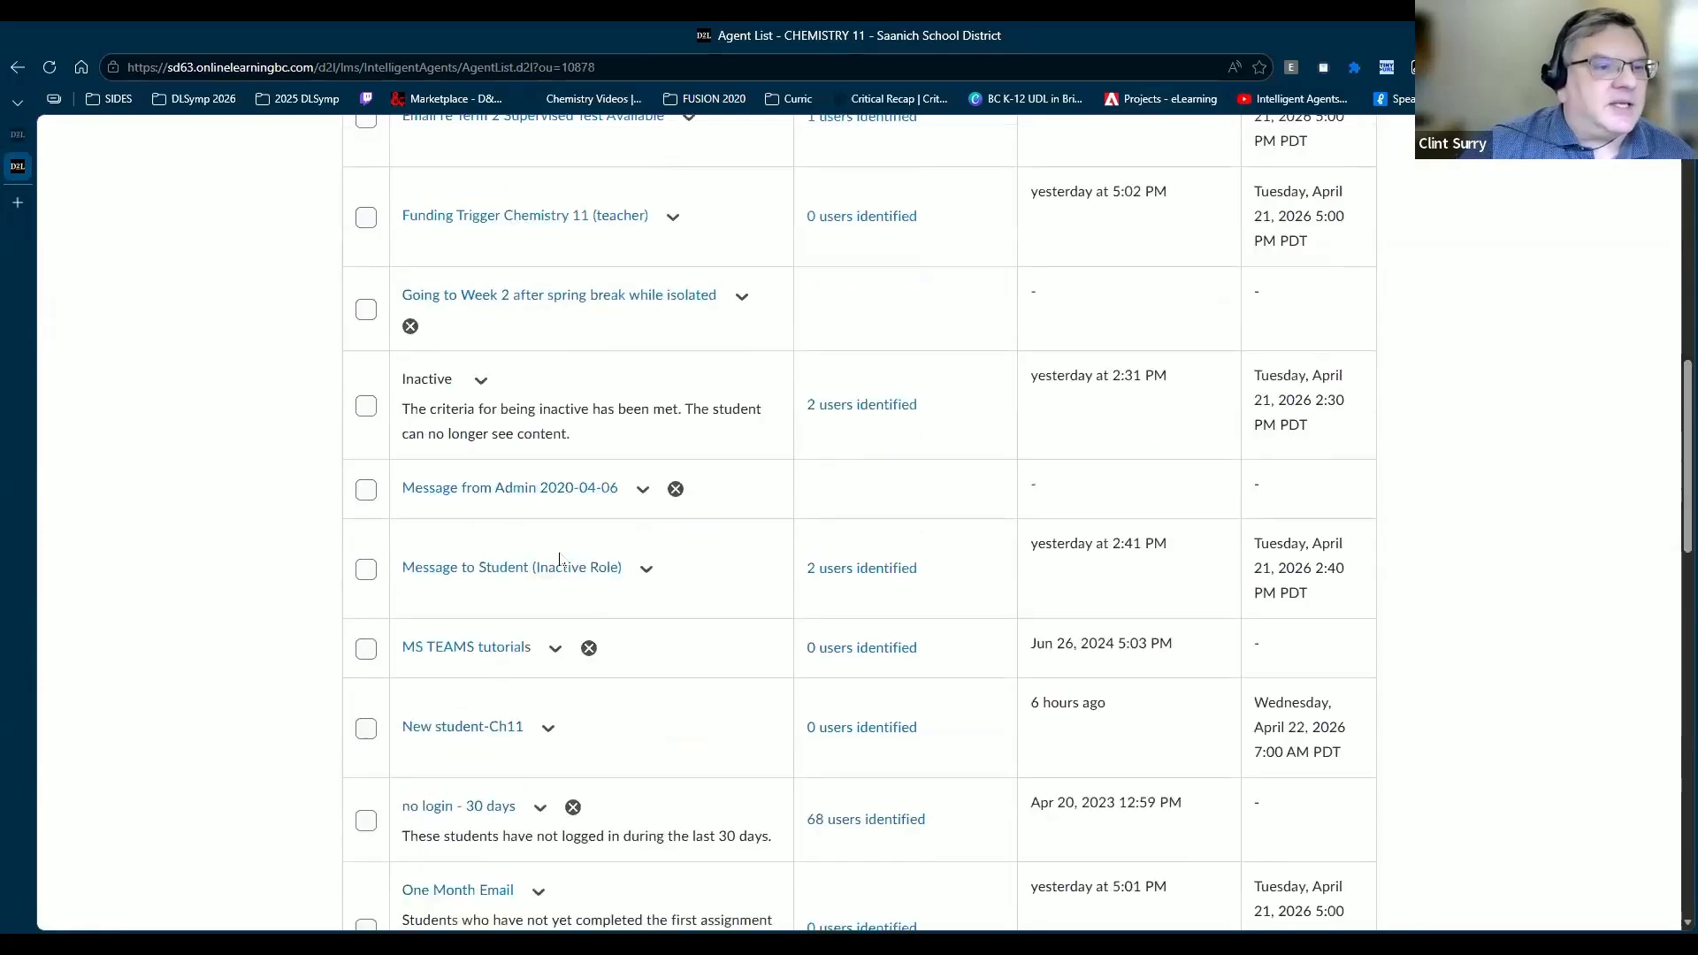
pyautogui.scroll(-3, 562, 557)
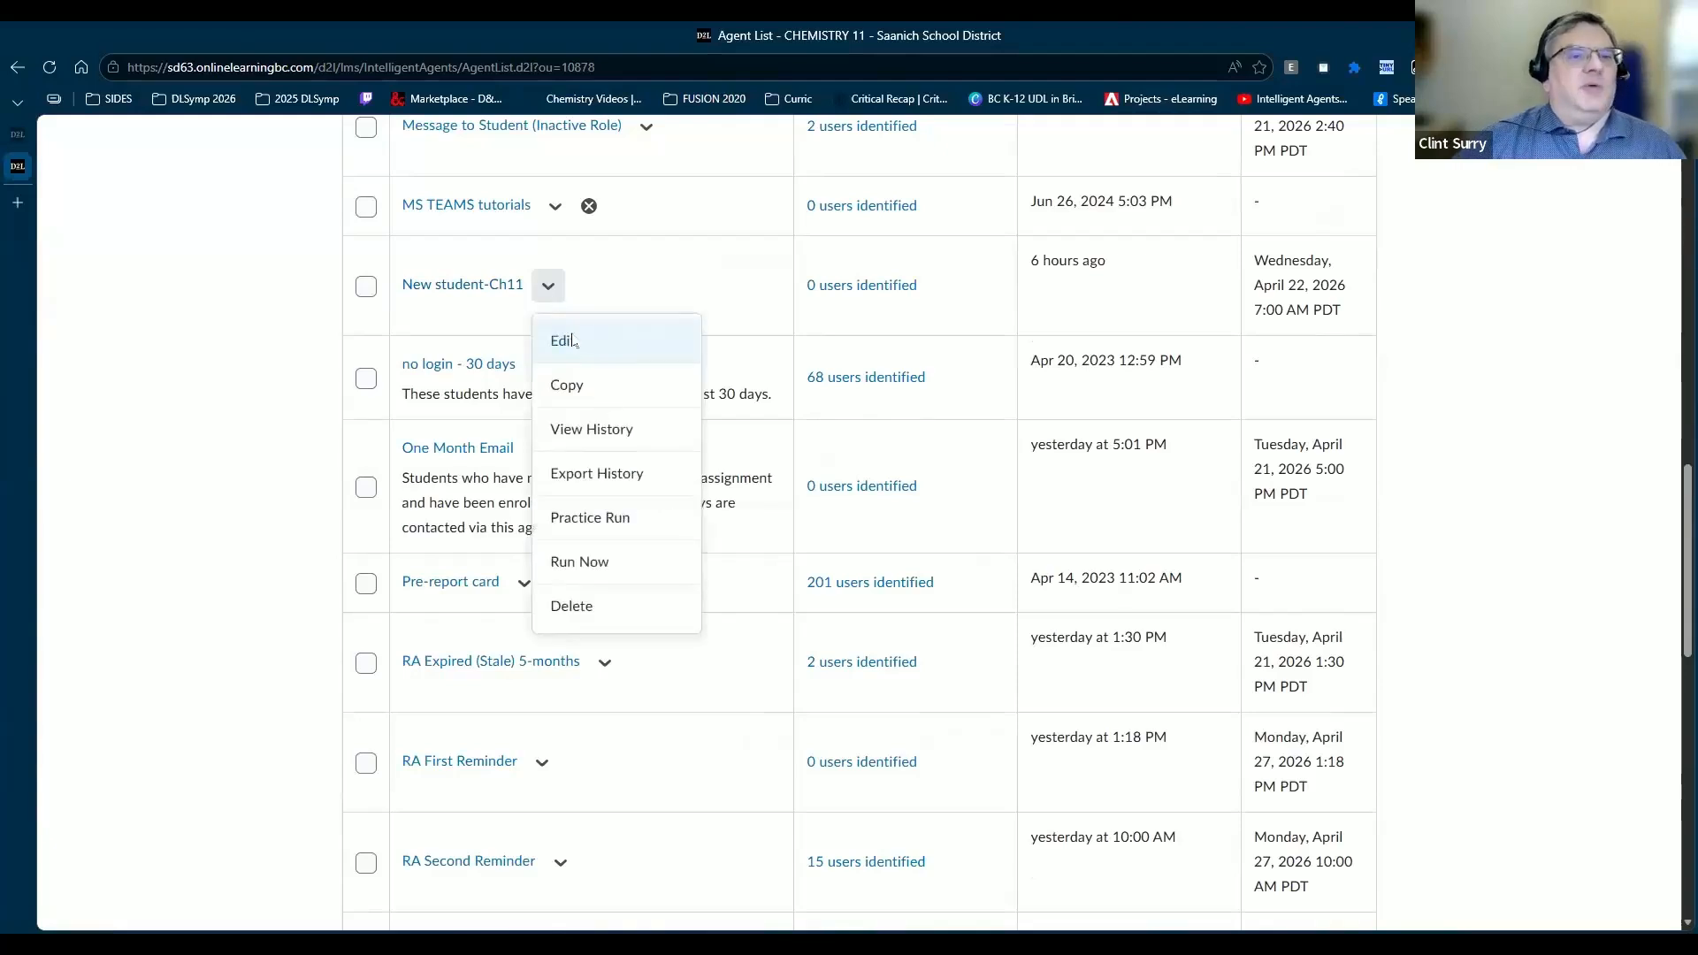
# Step: Open the New student-Ch11 agent for editing and look over its name and description
pyautogui.click(571, 340)
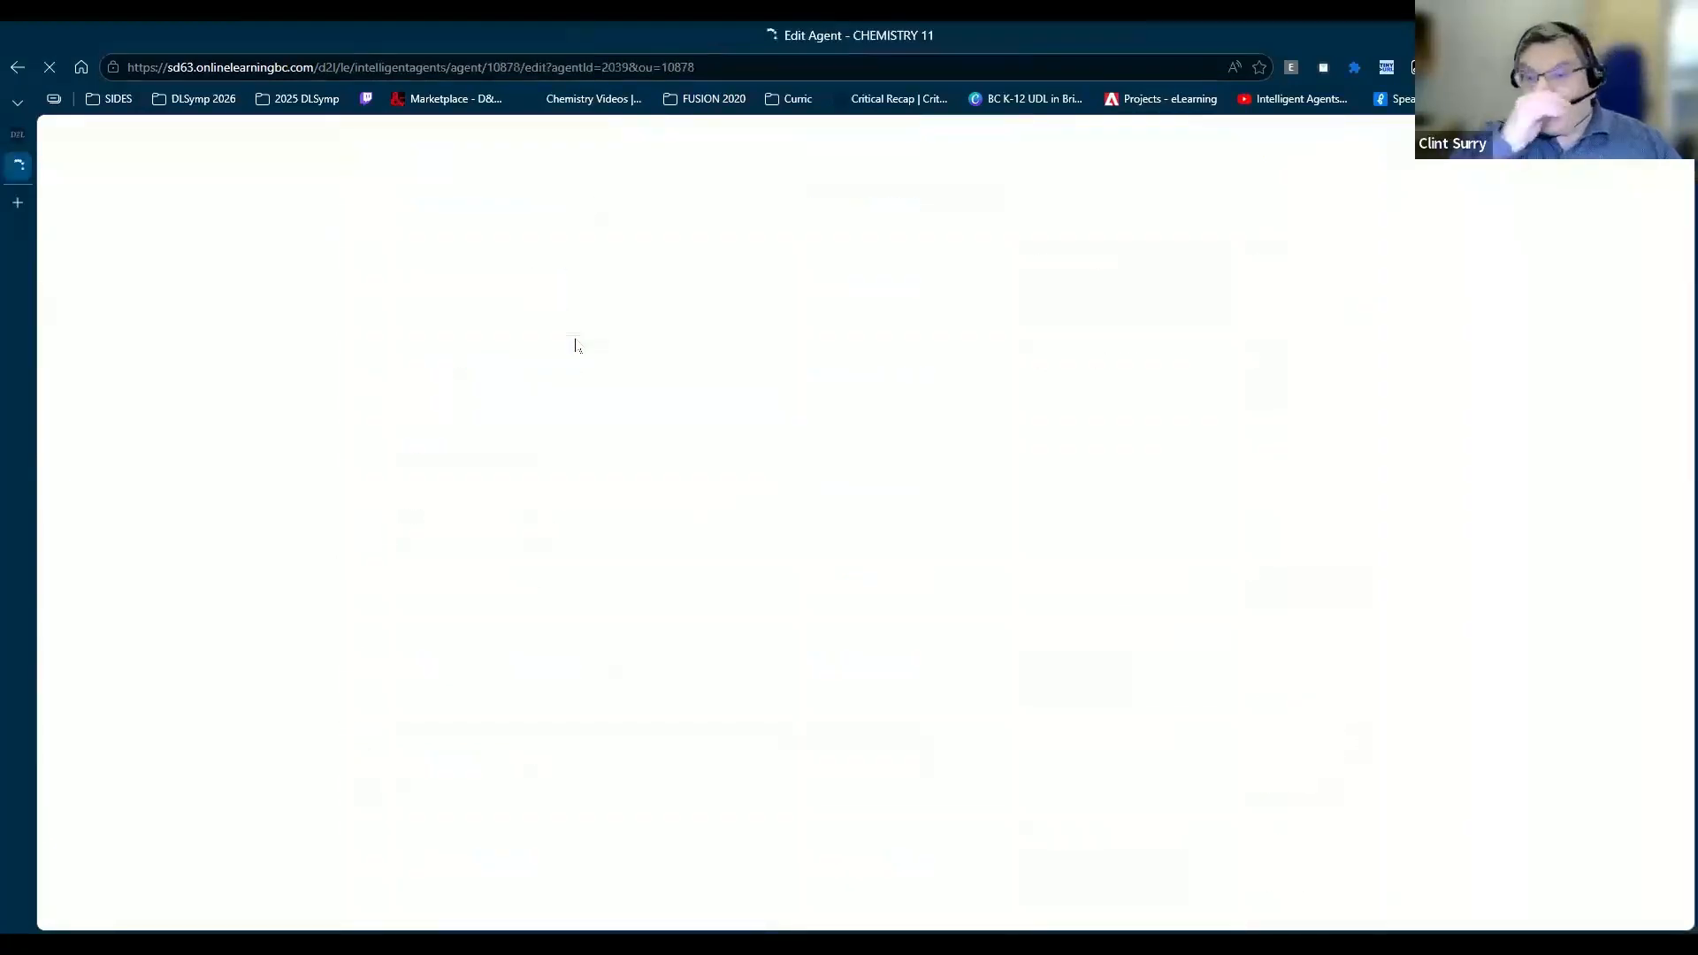
pyautogui.click(536, 522)
pyautogui.click(449, 594)
pyautogui.scroll(-1, 447, 588)
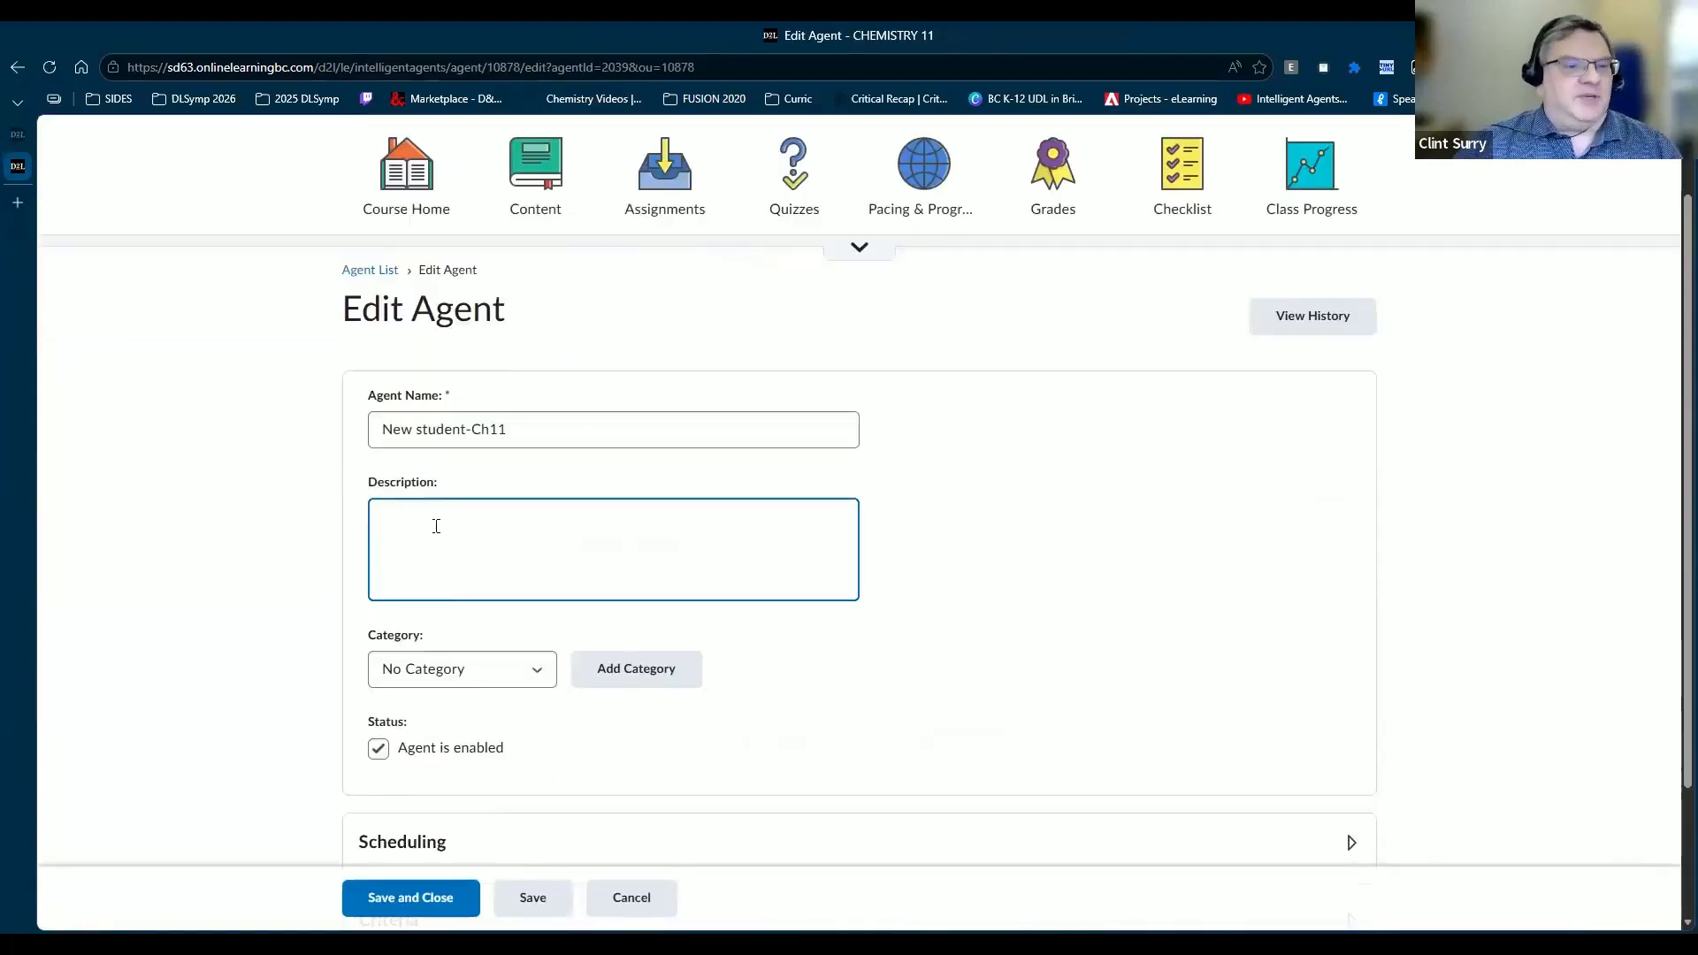
pyautogui.scroll(-2, 440, 535)
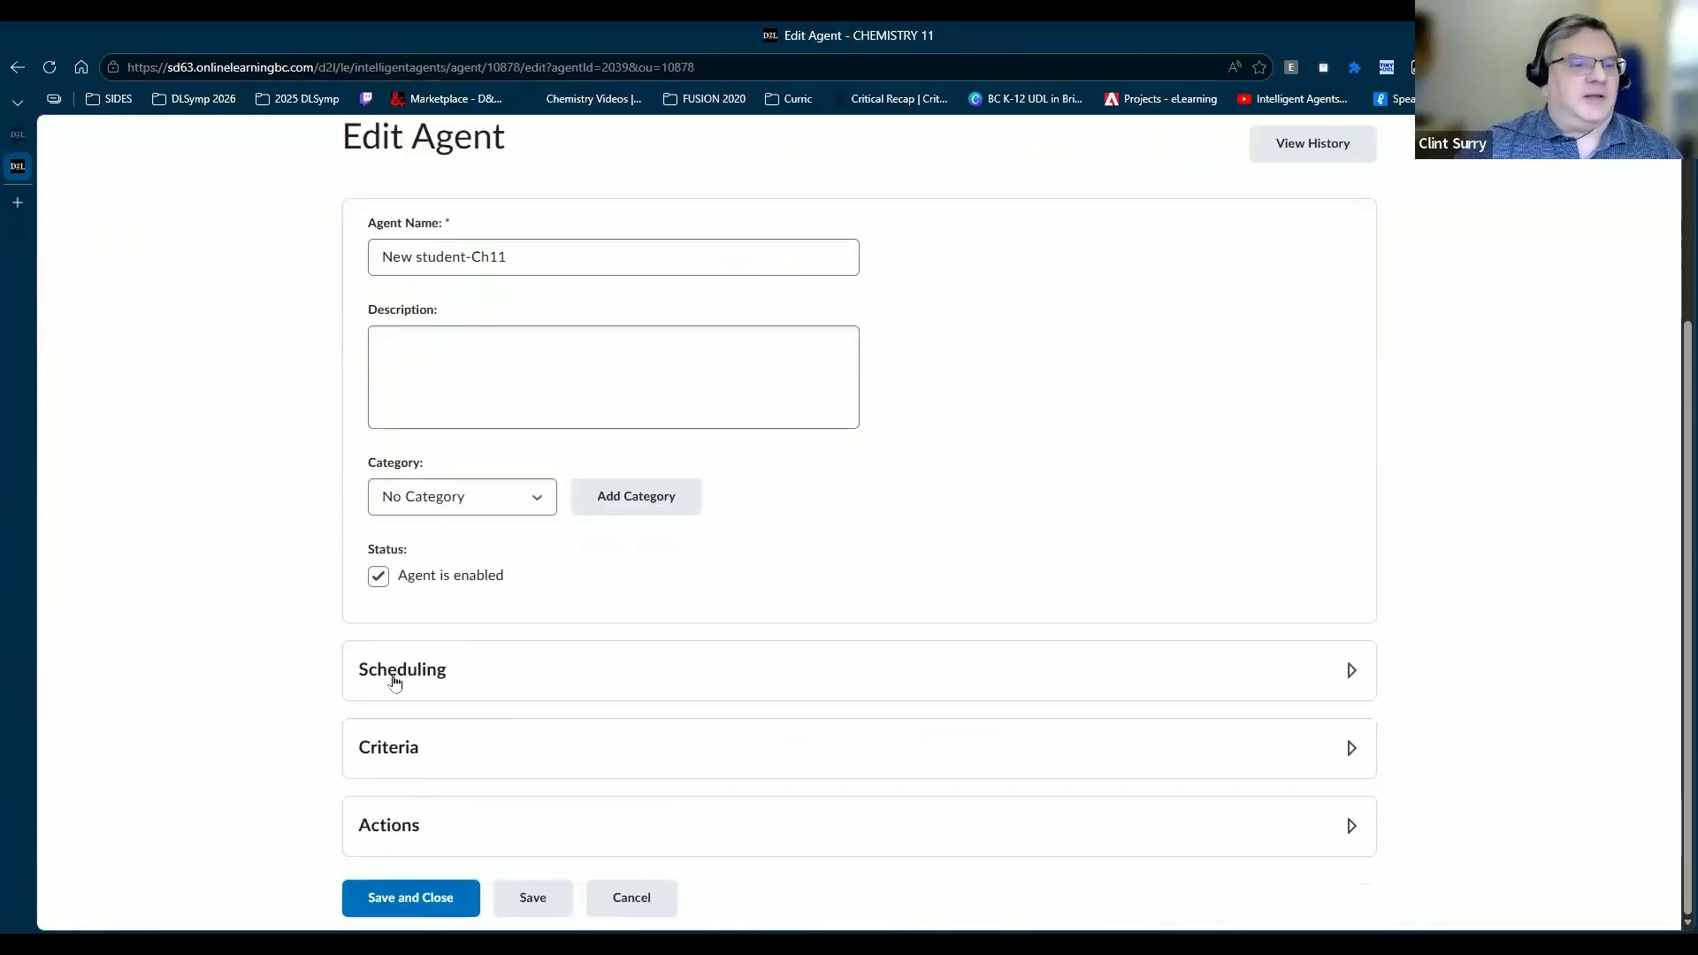
# Step: Expand its Scheduling section, showing daily runs at 7:00 AM, and its Criteria section
pyautogui.click(542, 651)
pyautogui.scroll(-5, 534, 599)
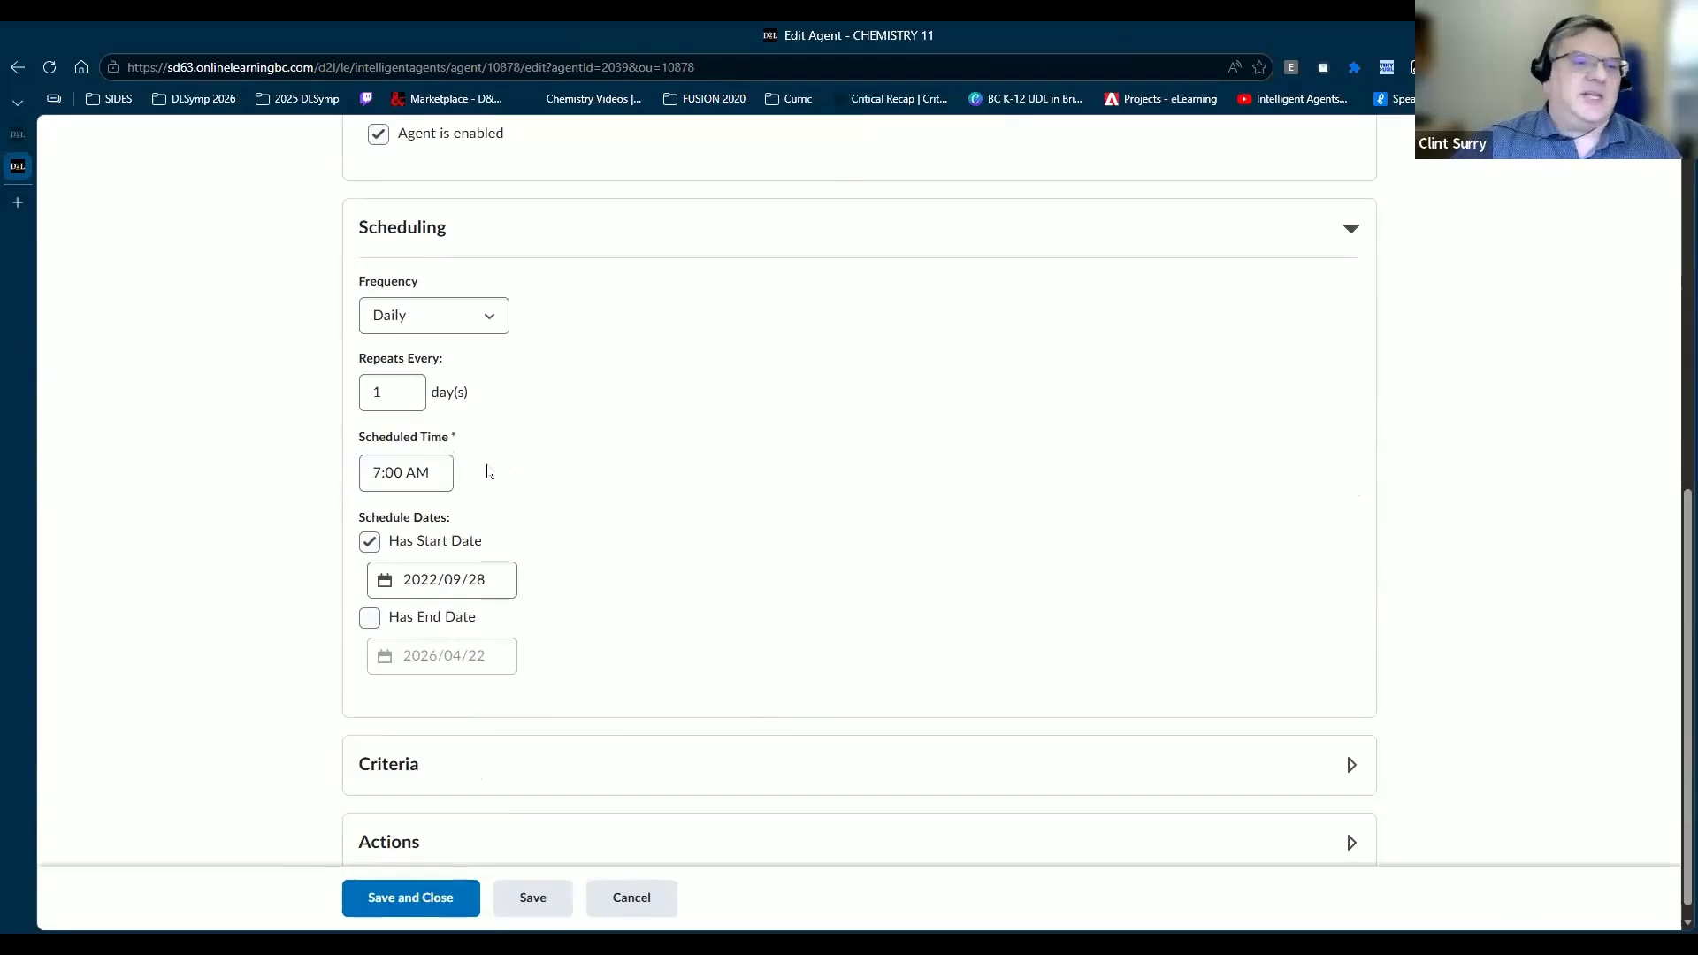
pyautogui.scroll(-1, 678, 392)
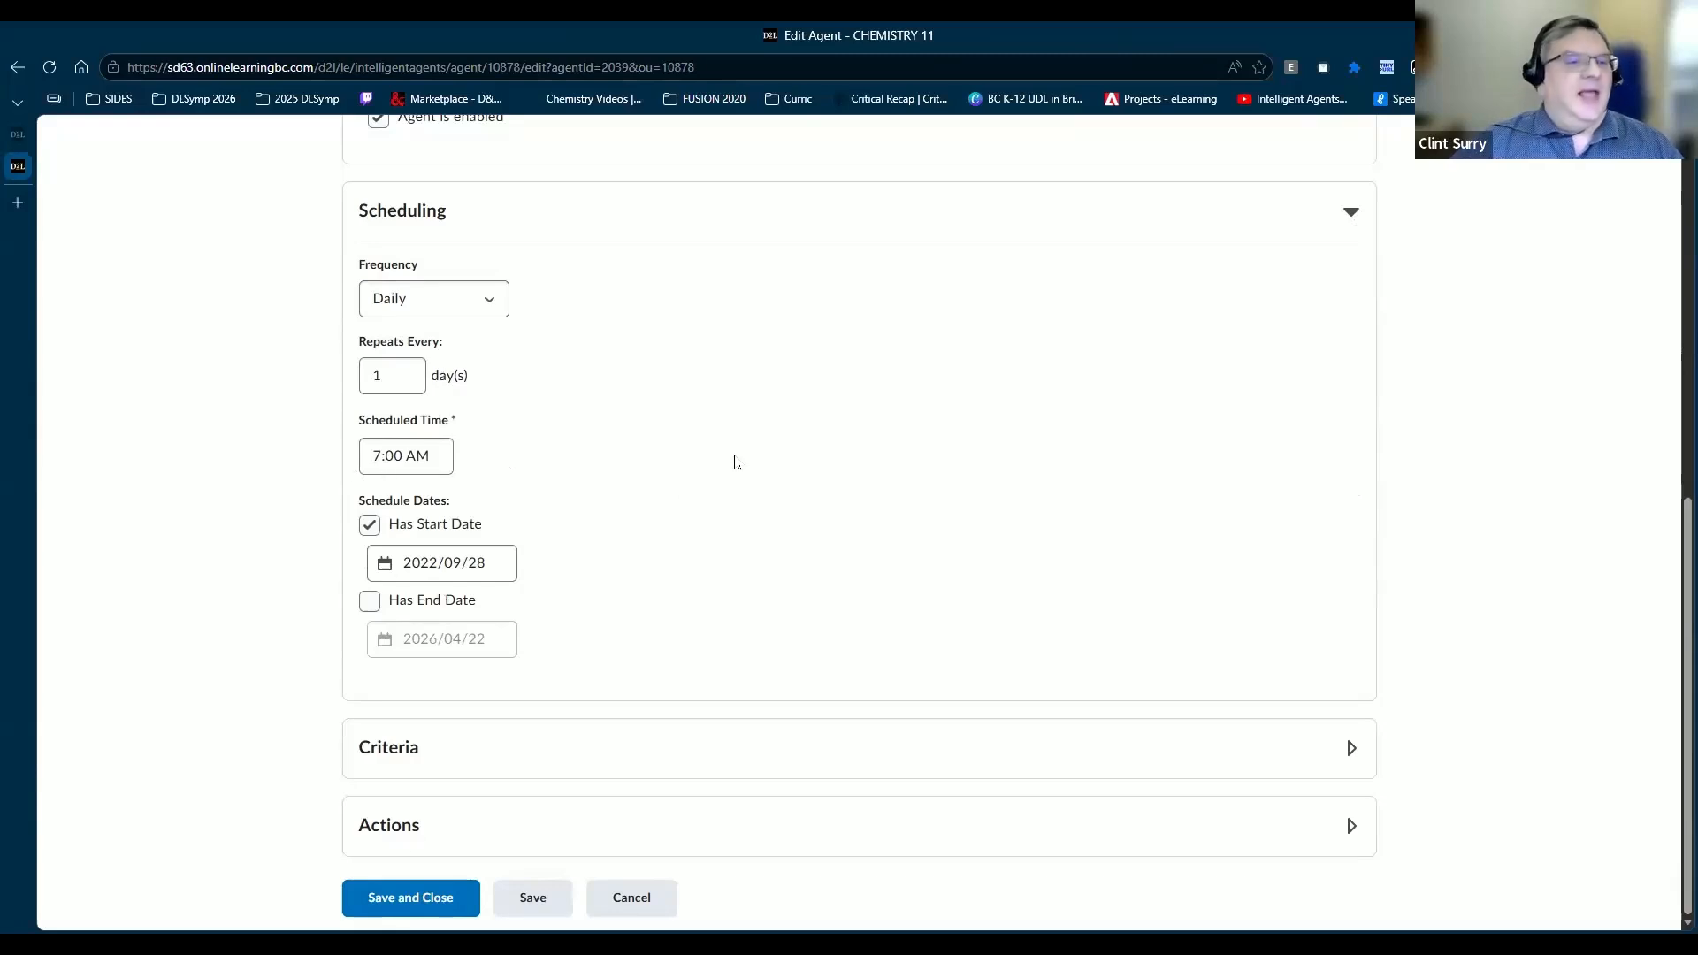
pyautogui.click(462, 741)
# Step: Review New student-Ch11's Actions section, then cancel out of the edit form without saving
pyautogui.scroll(-6, 667, 586)
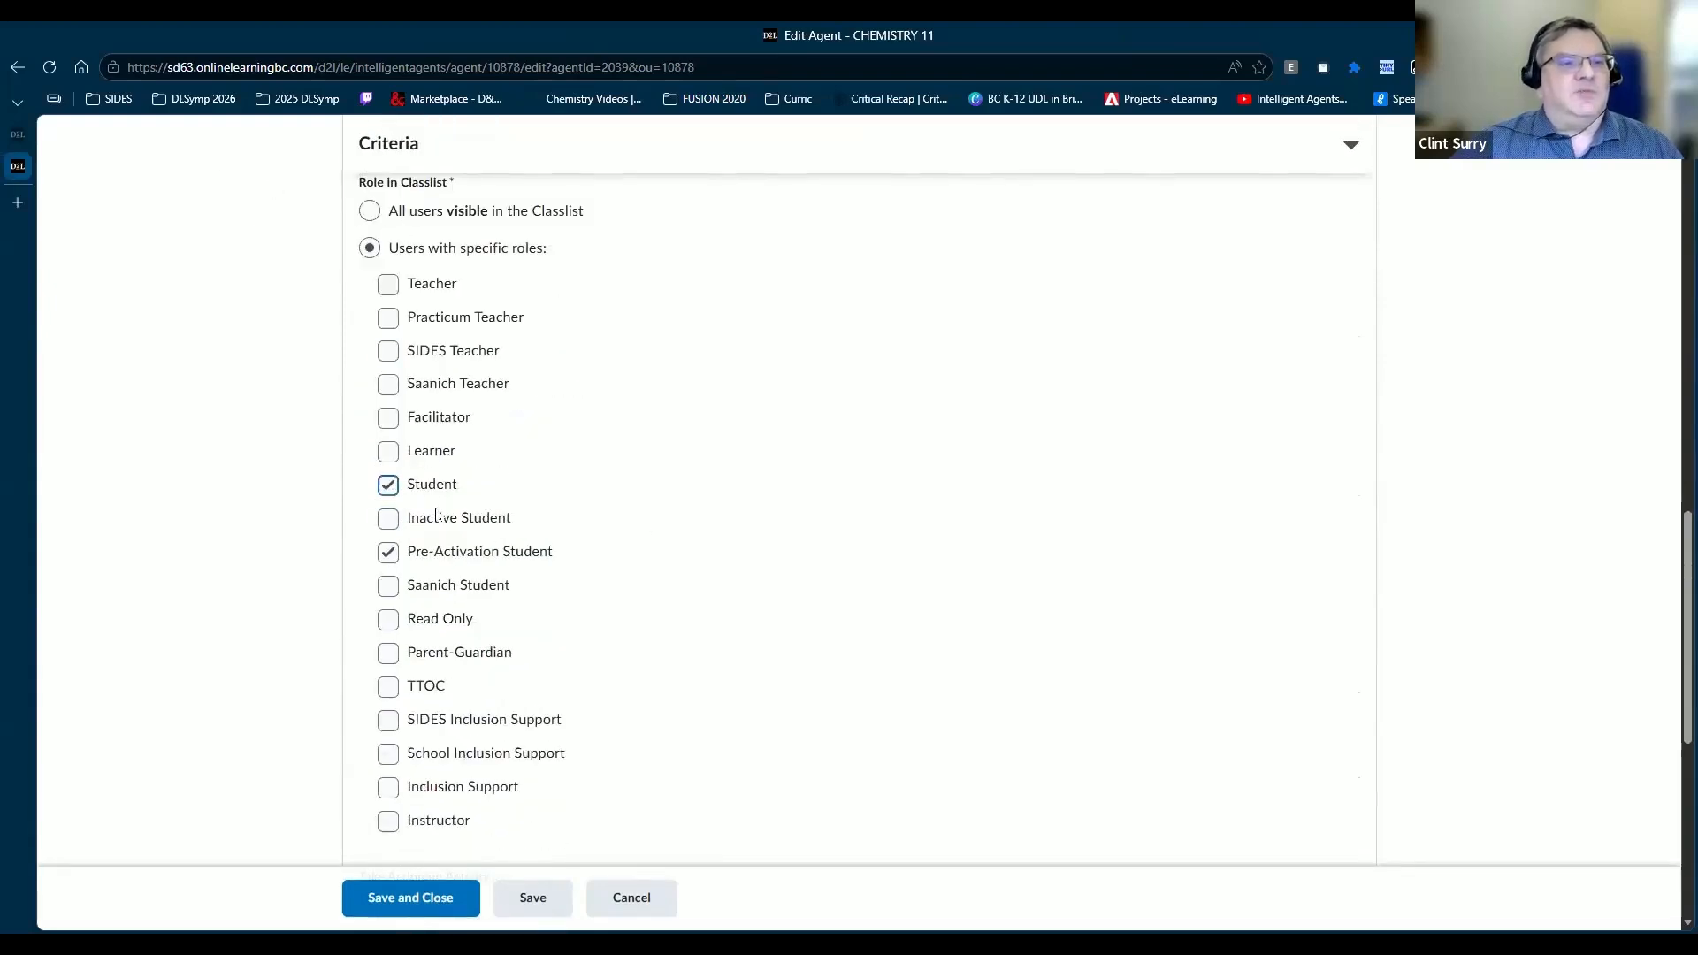
pyautogui.scroll(-5, 461, 489)
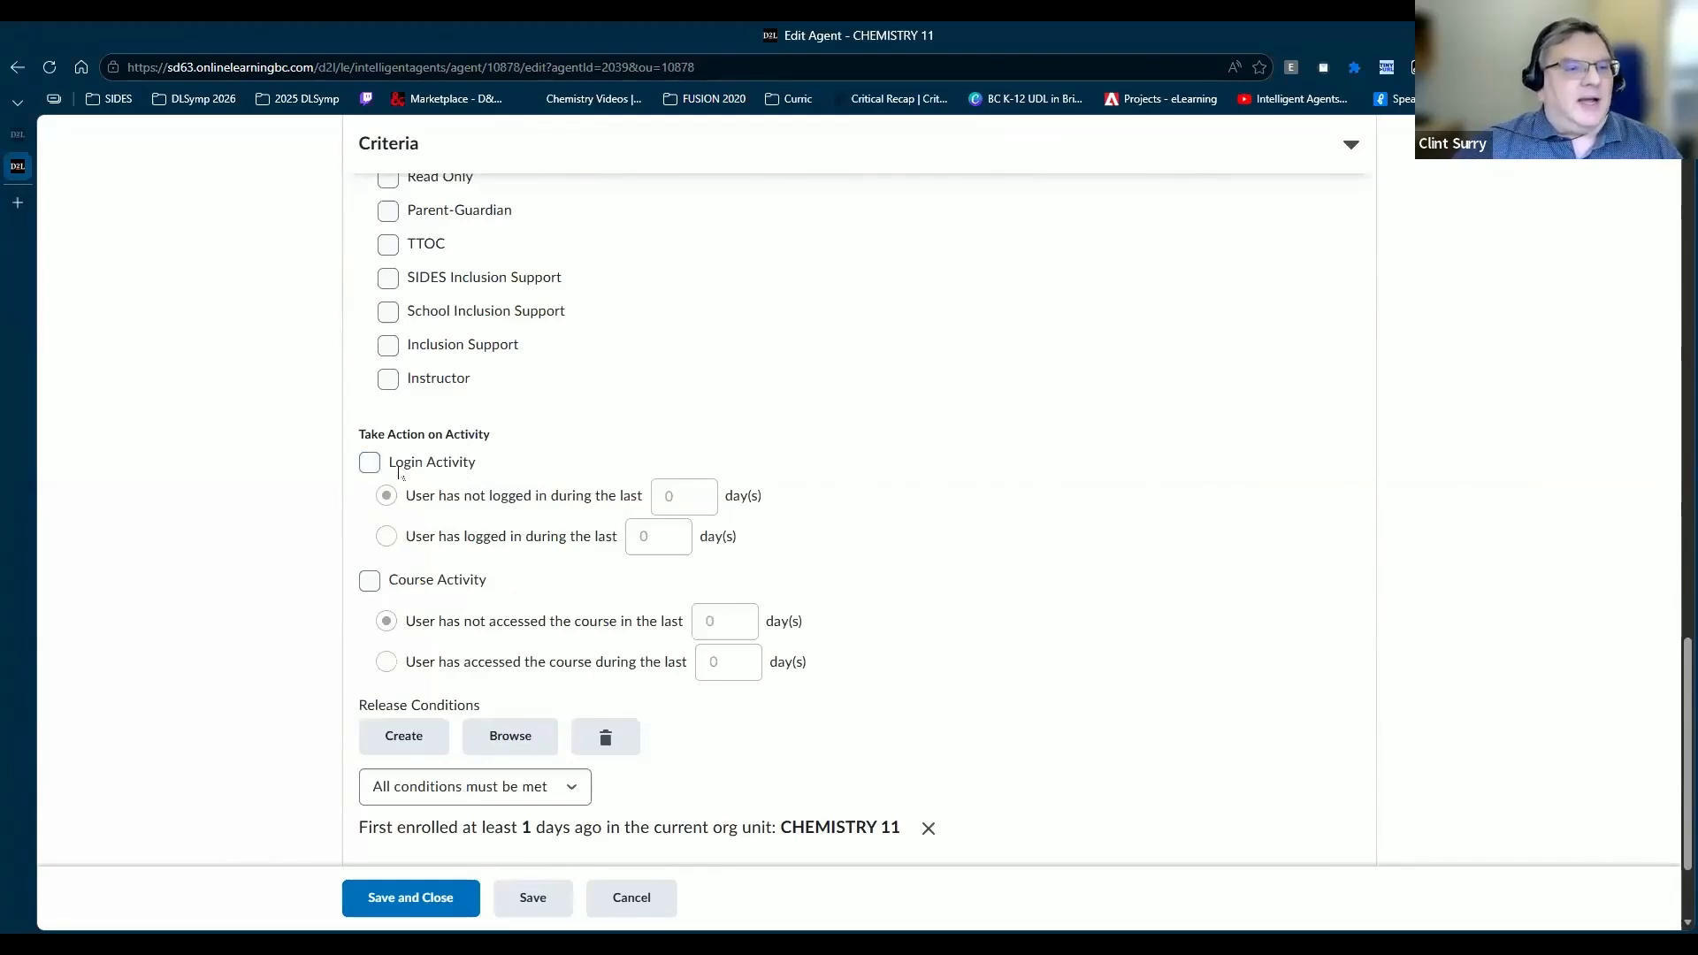
pyautogui.scroll(-2, 397, 667)
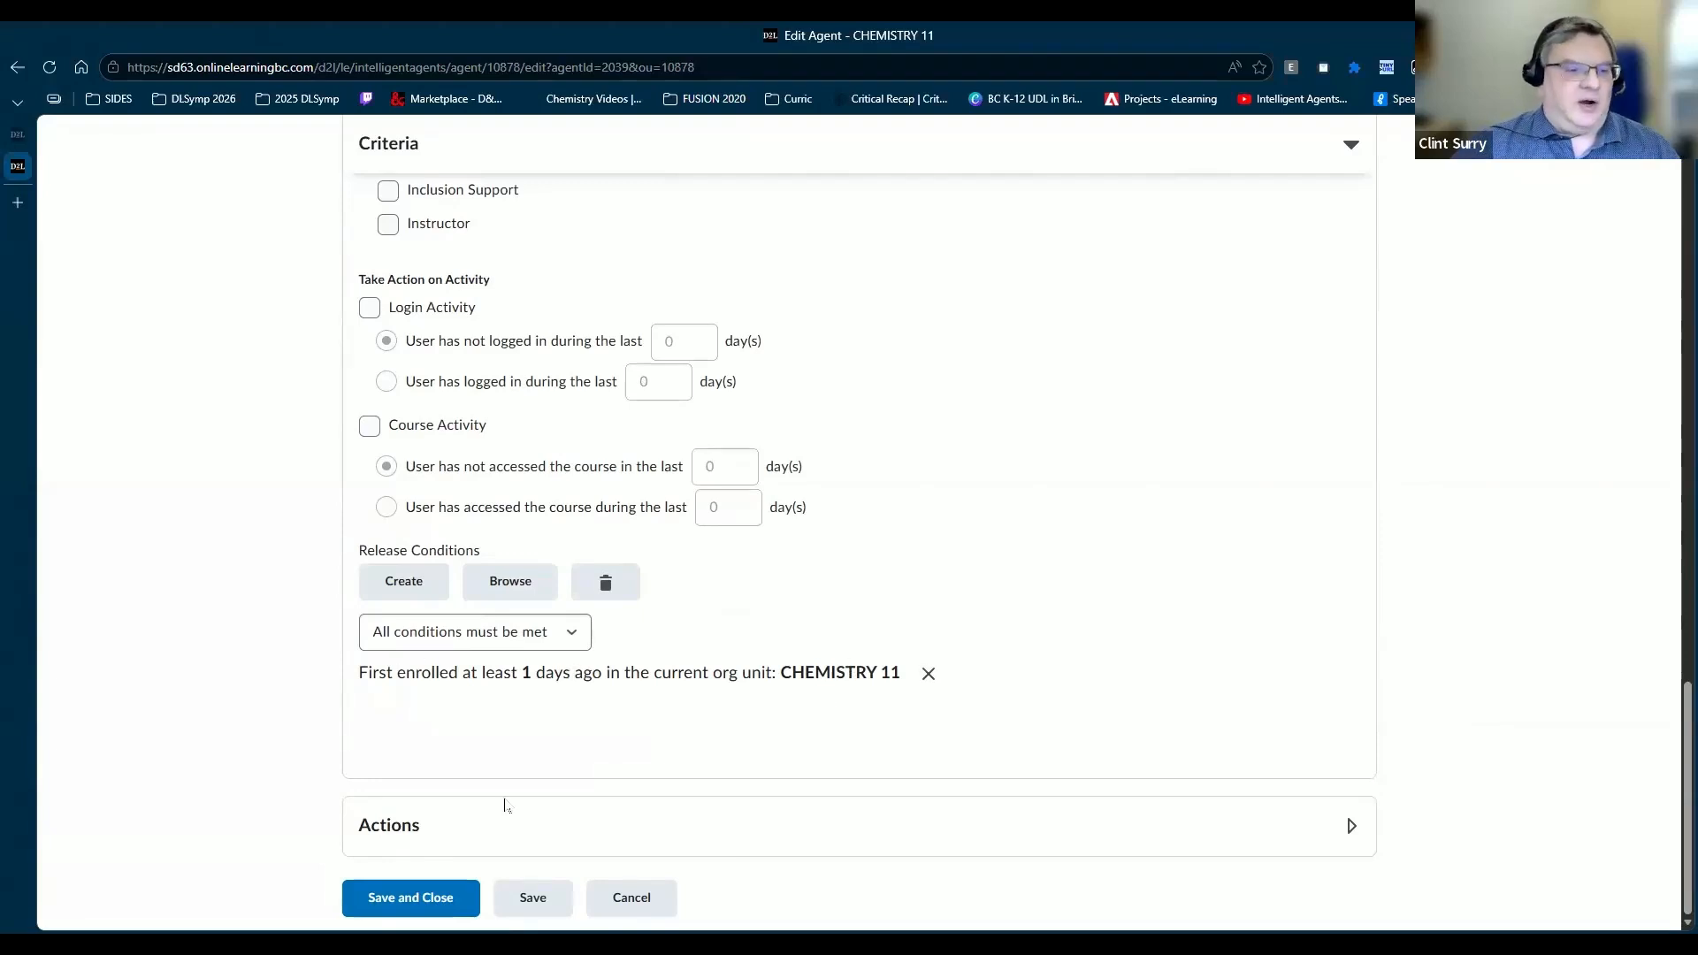
pyautogui.click(504, 826)
pyautogui.scroll(-9, 652, 562)
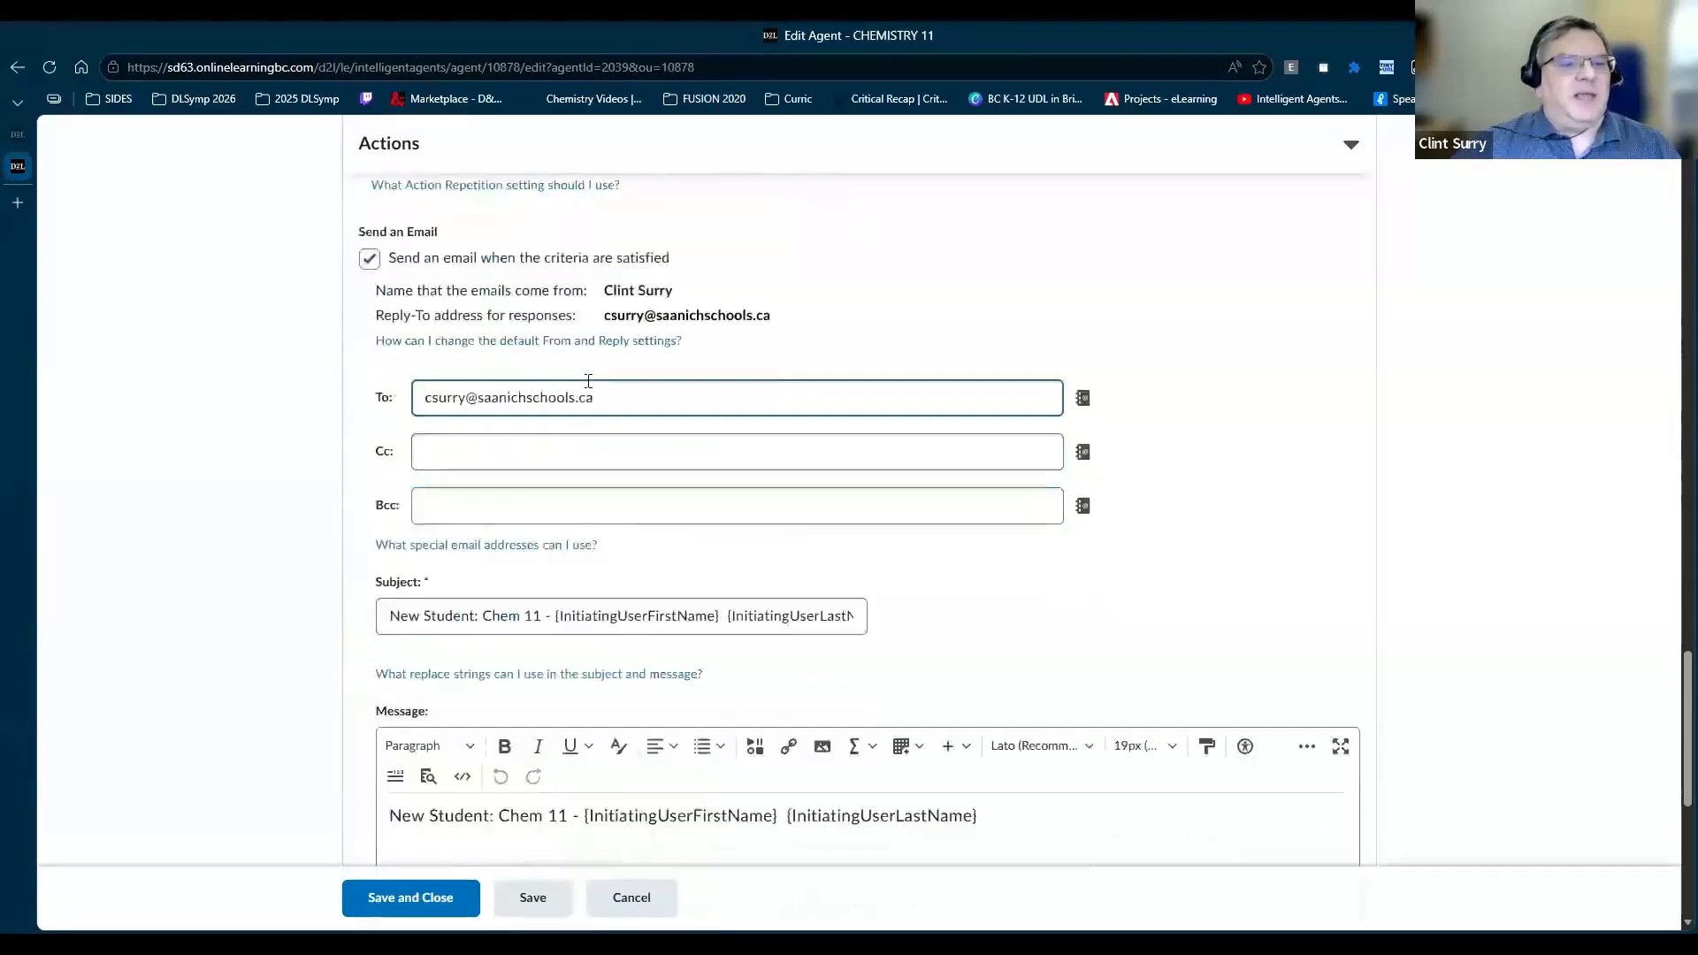
pyautogui.scroll(-2, 598, 458)
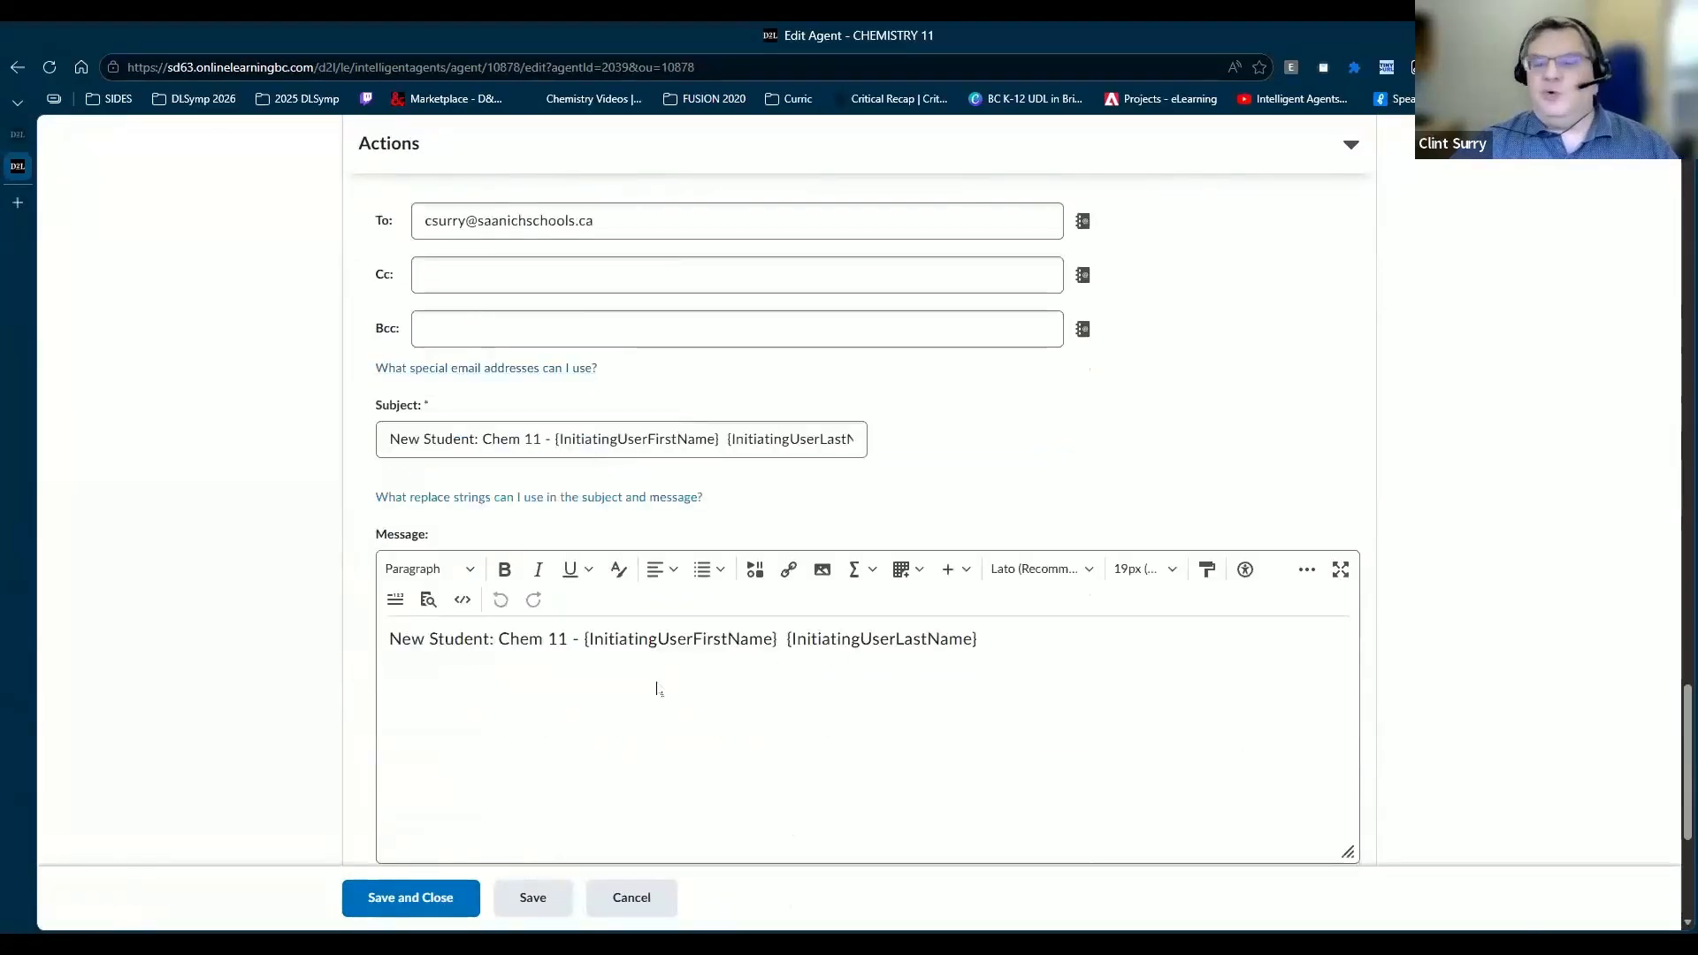
pyautogui.scroll(20, 659, 678)
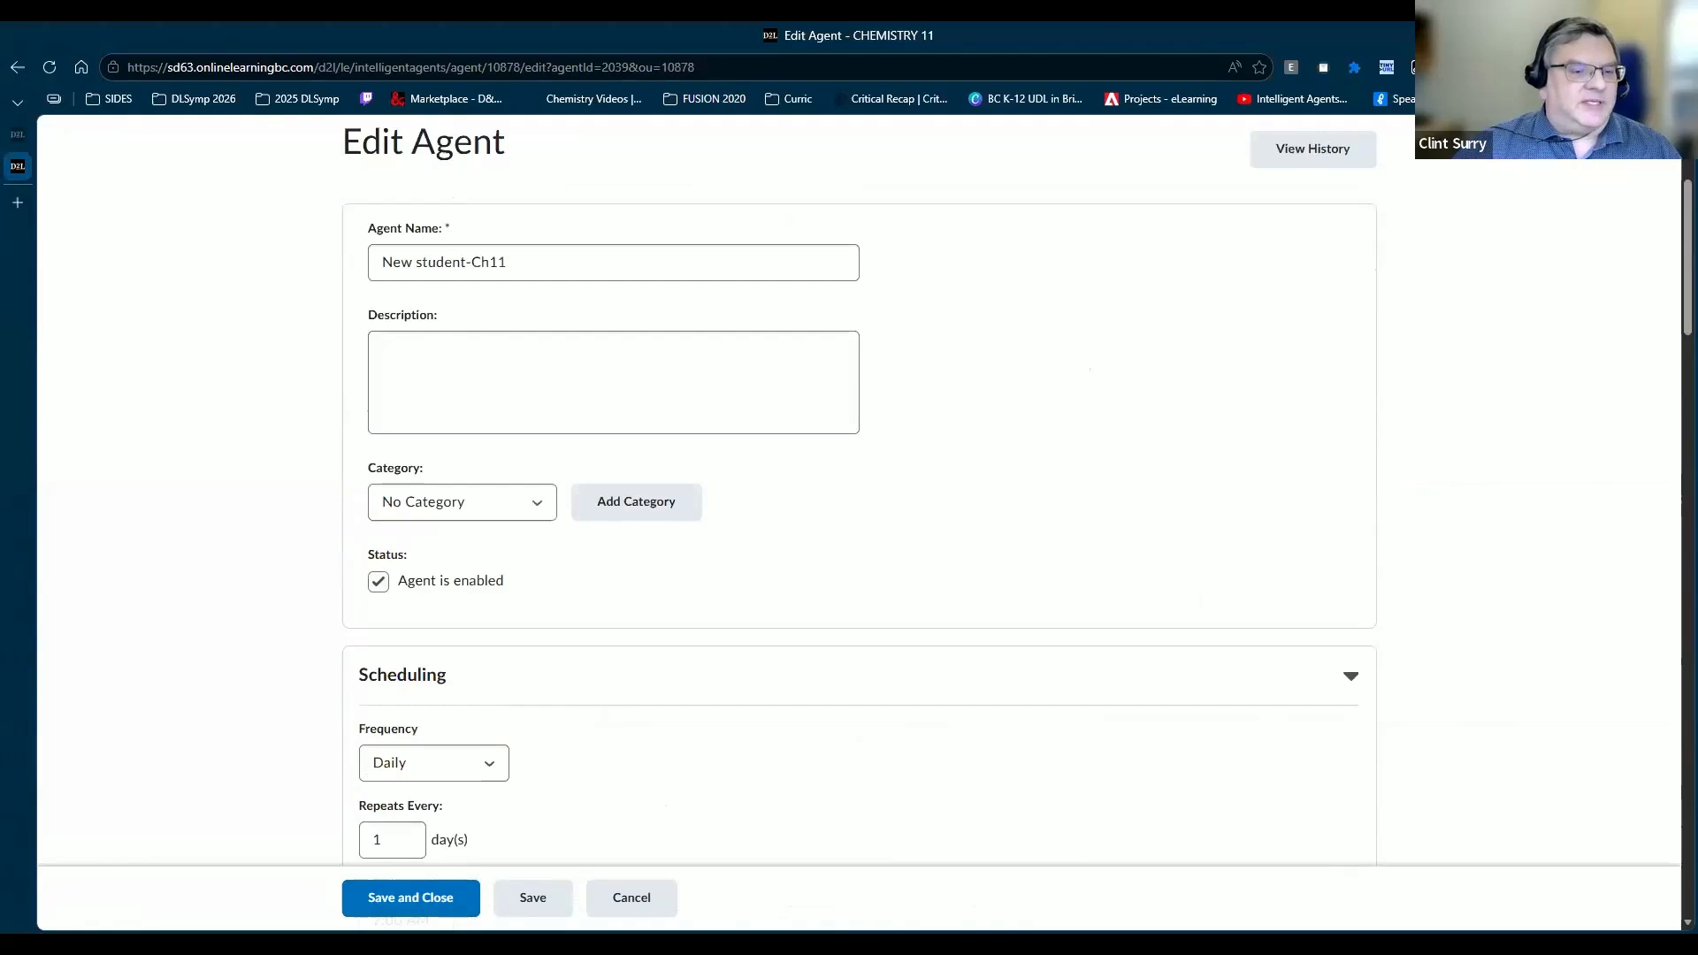
pyautogui.click(642, 899)
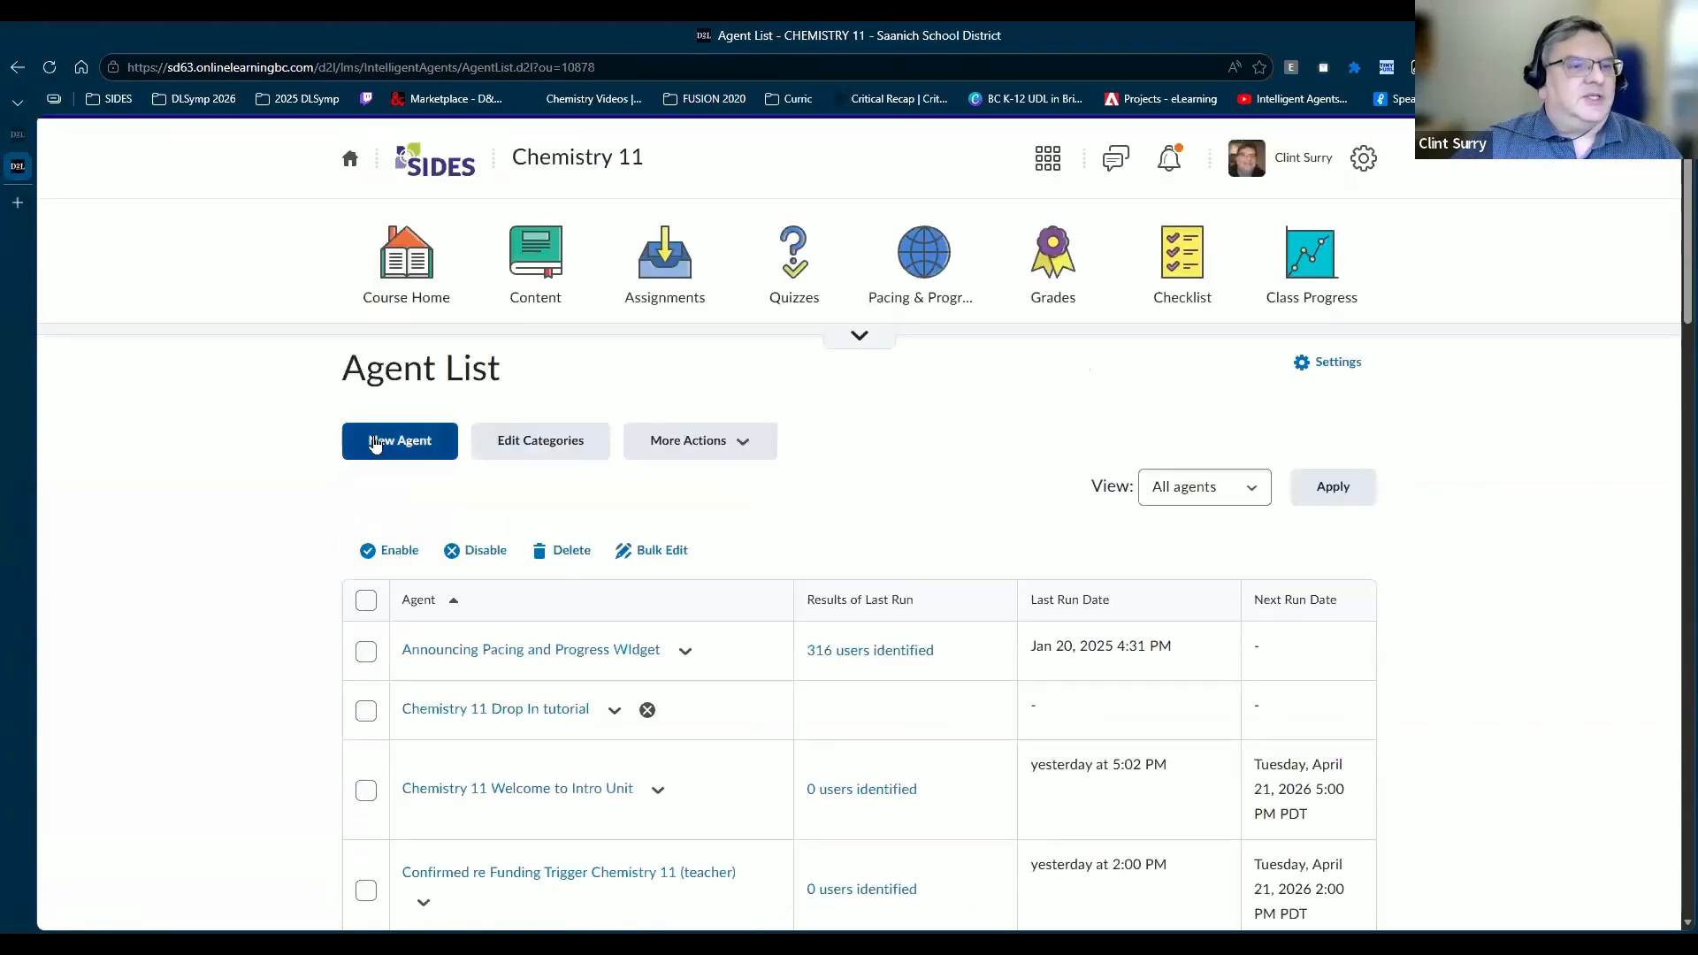
# Step: Create a new agent named 'Sample agent'
pyautogui.click(375, 444)
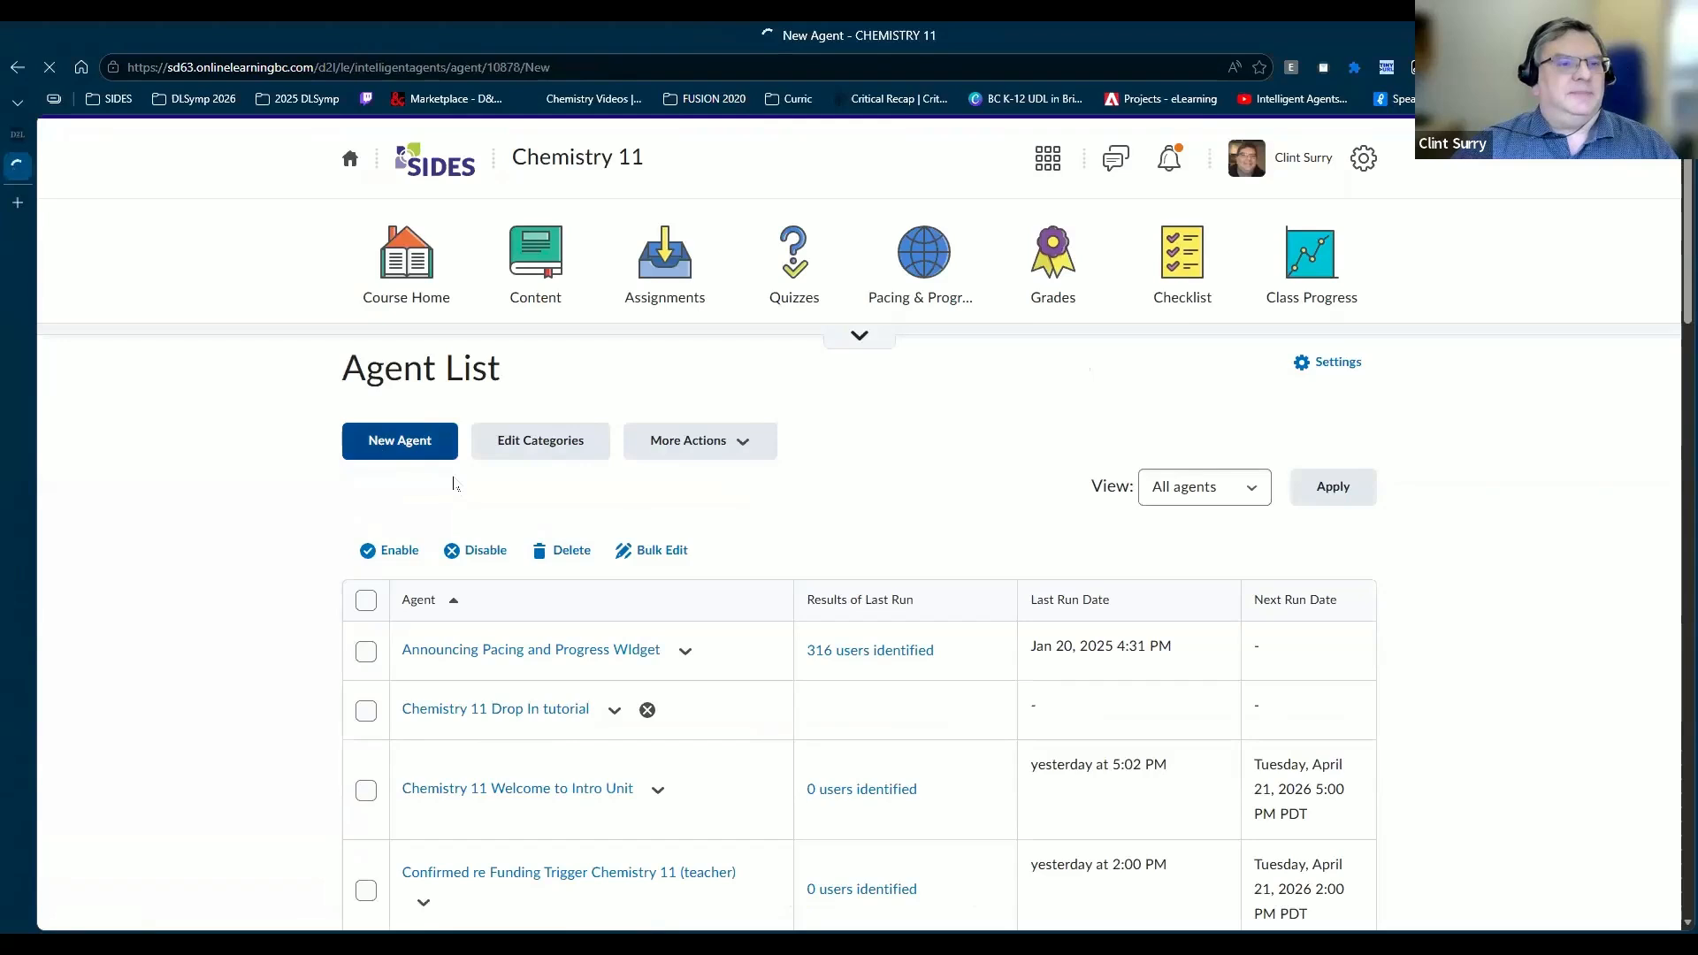
pyautogui.click(426, 506)
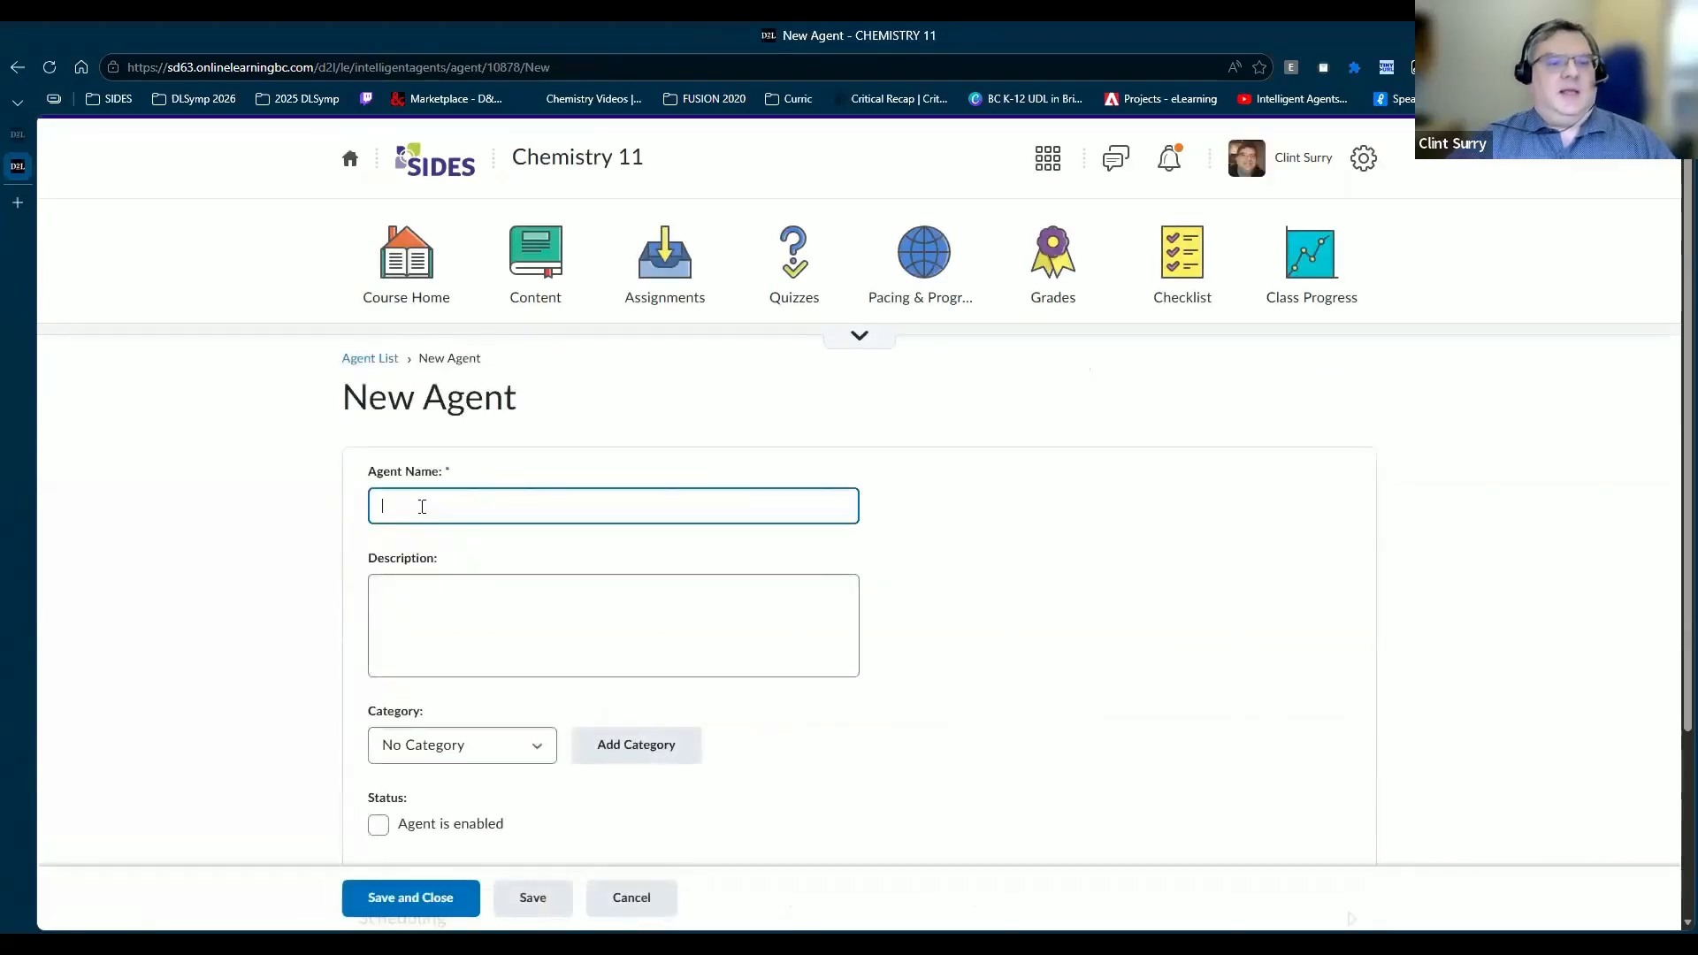
pyautogui.write('Sam')
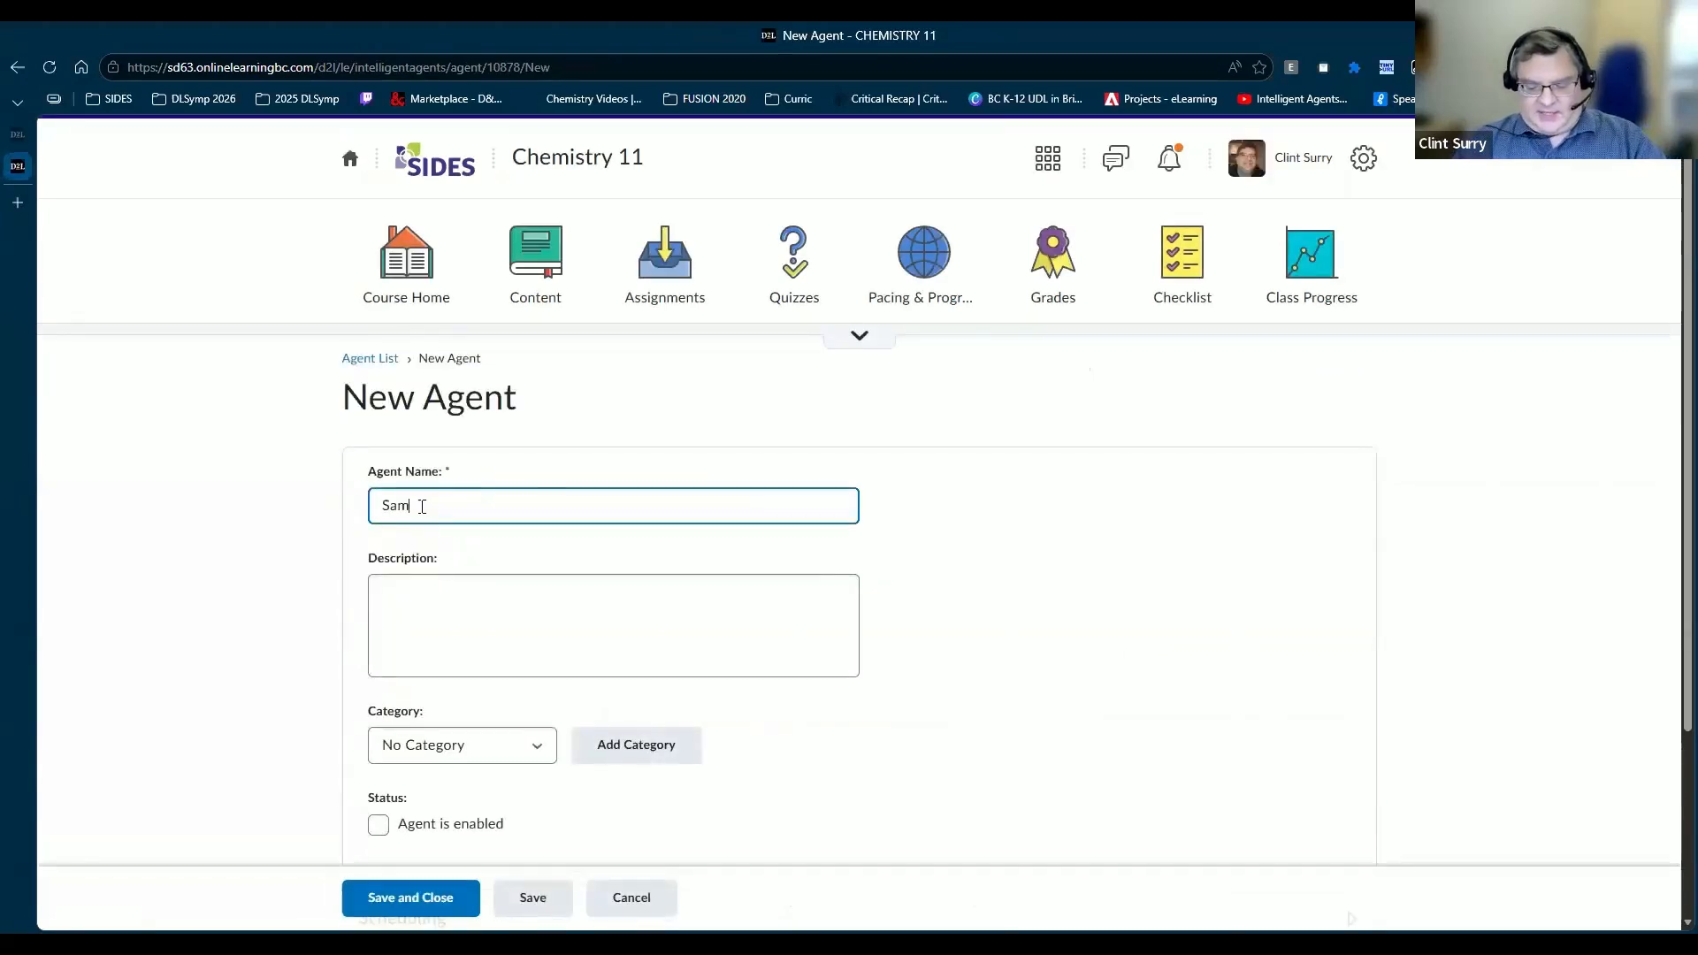
pyautogui.write('ple agent')
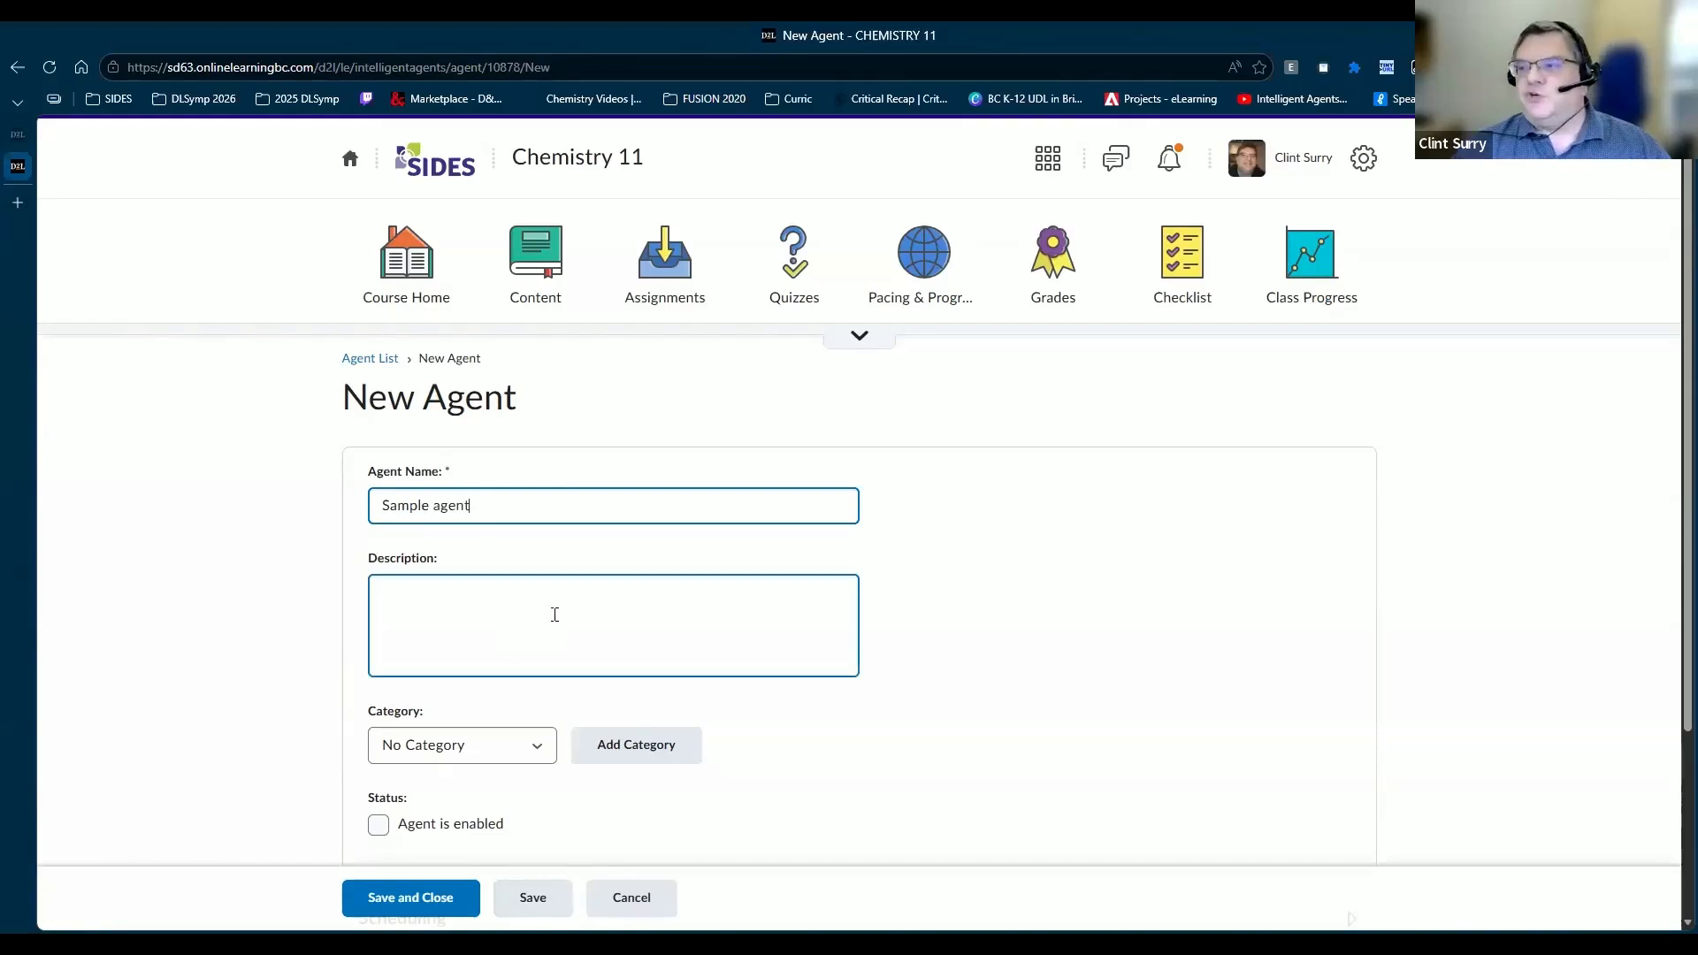
pyautogui.click(484, 595)
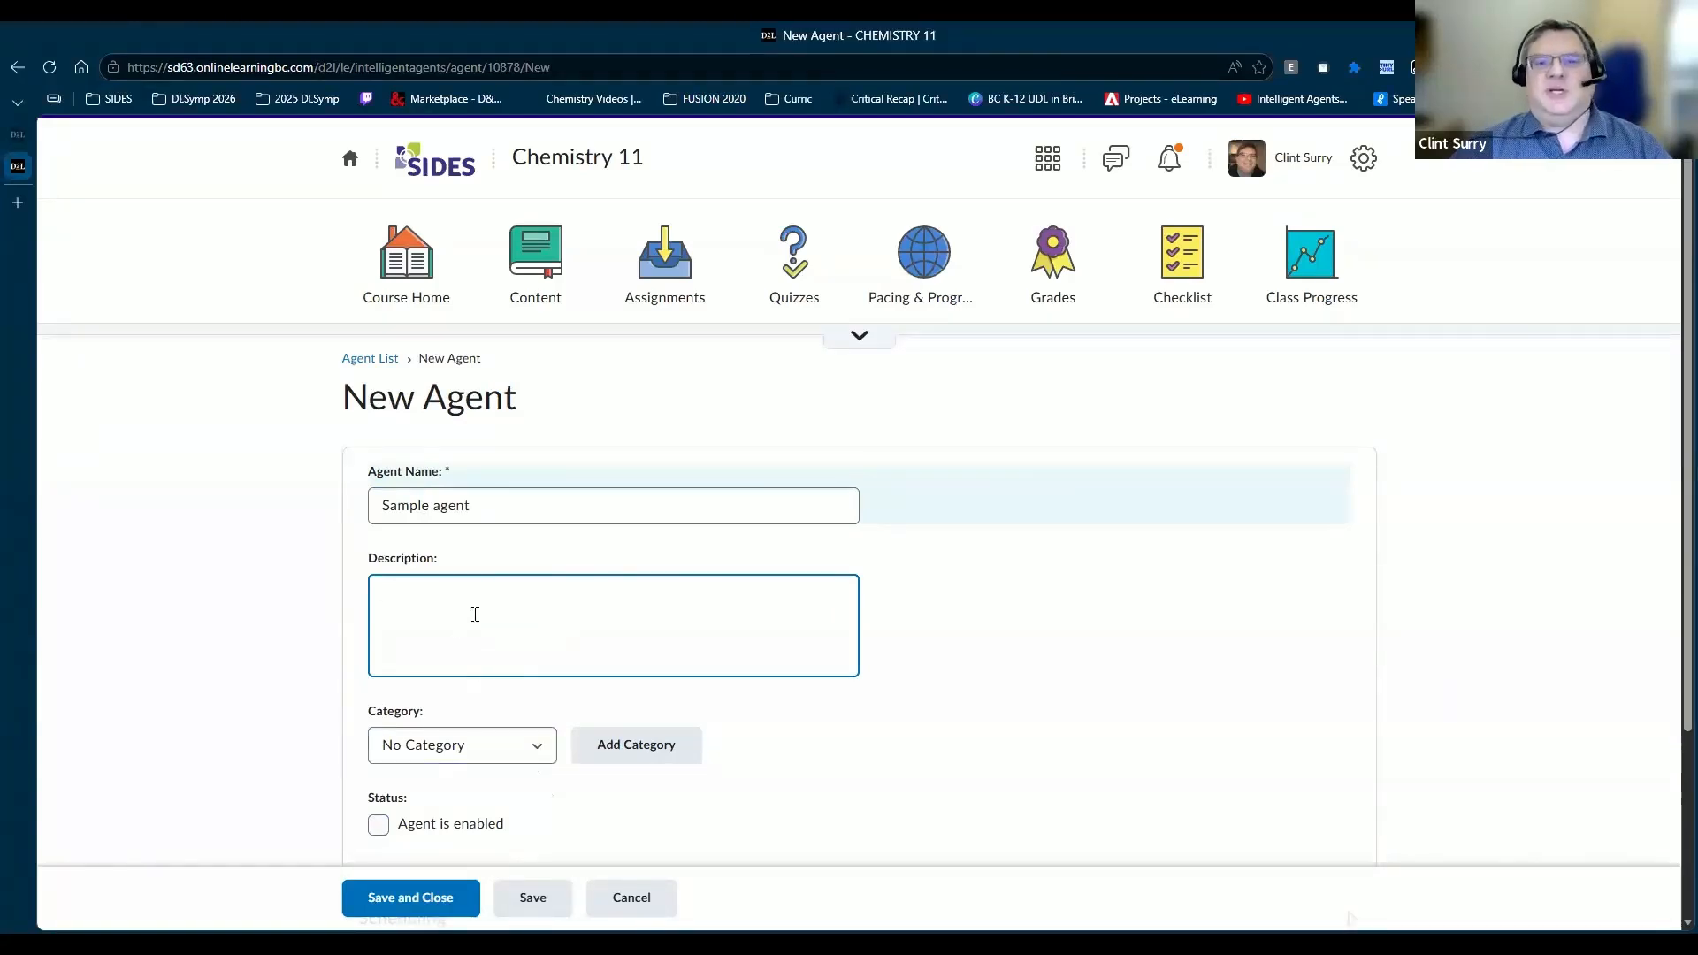
# Step: Check the Category options and leave the agent at No Category
pyautogui.scroll(-1, 481, 607)
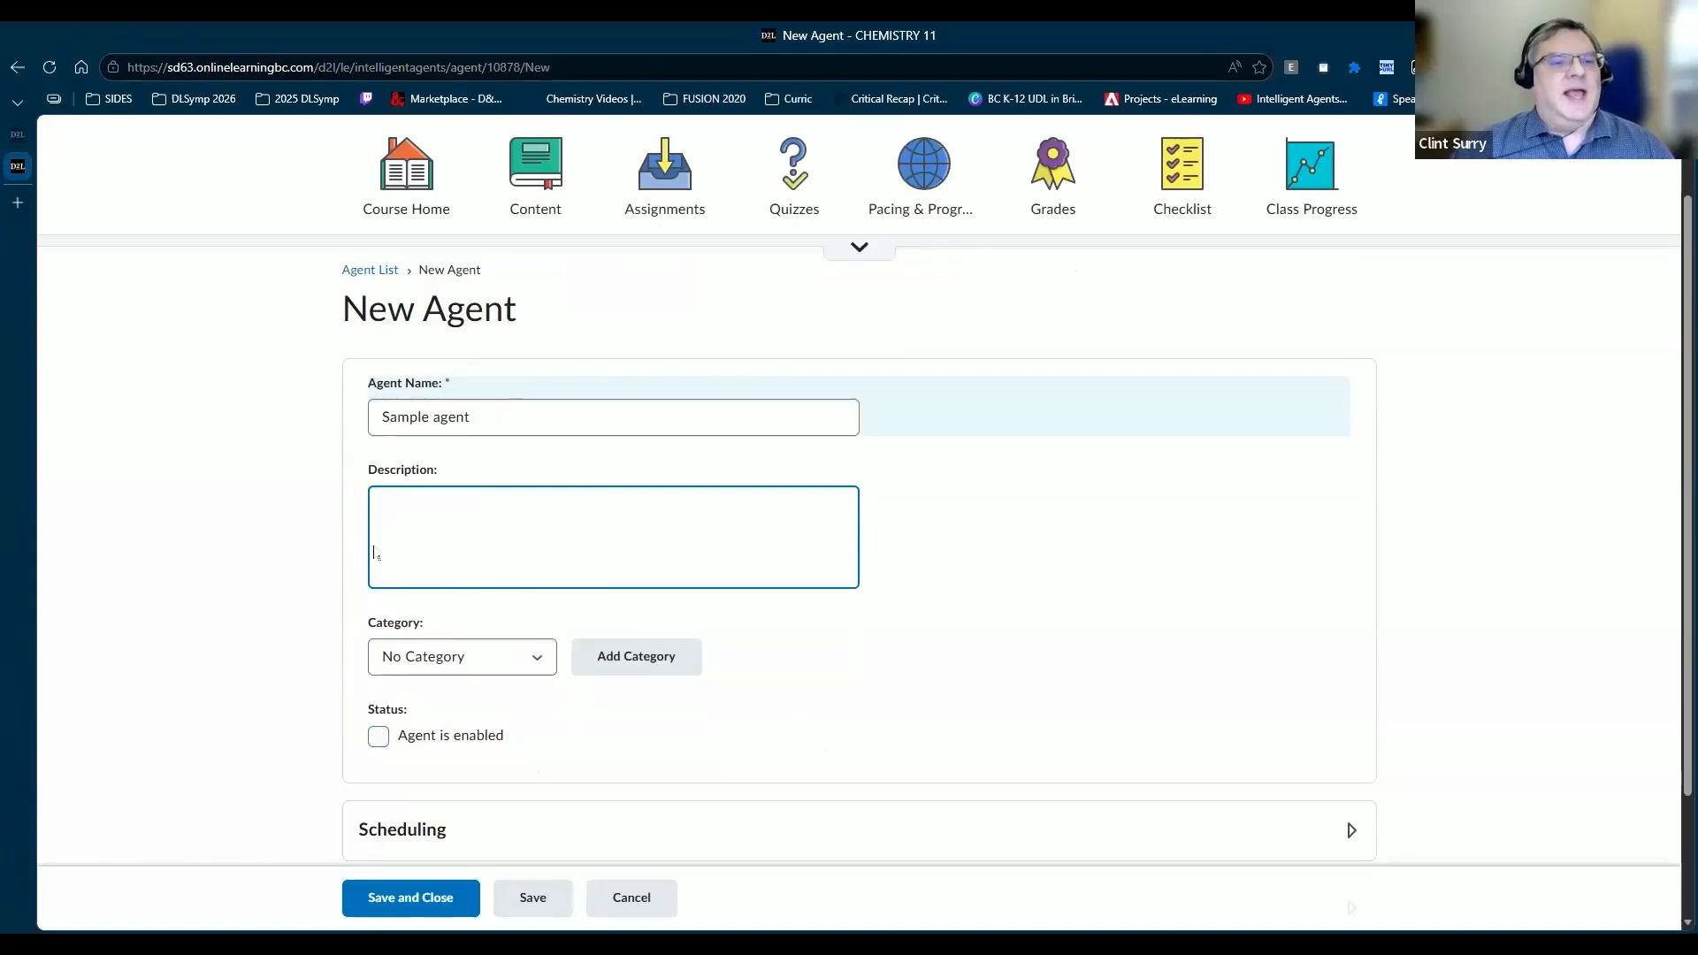
pyautogui.click(463, 658)
pyautogui.click(463, 689)
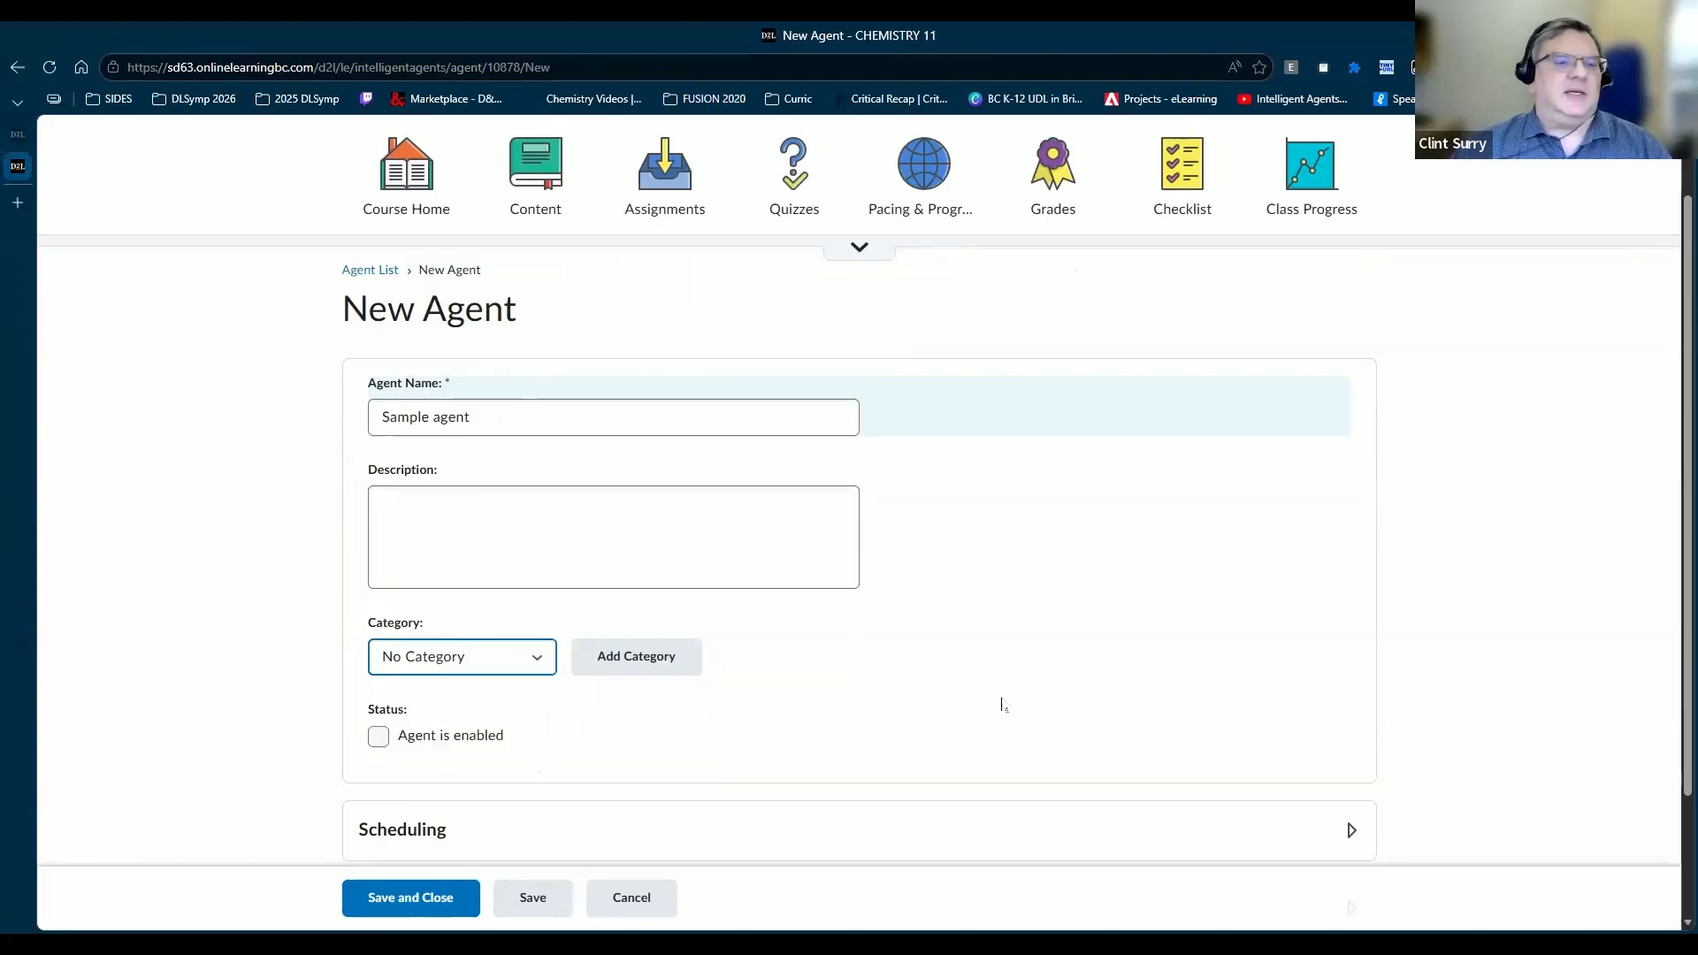
pyautogui.scroll(-3, 1002, 704)
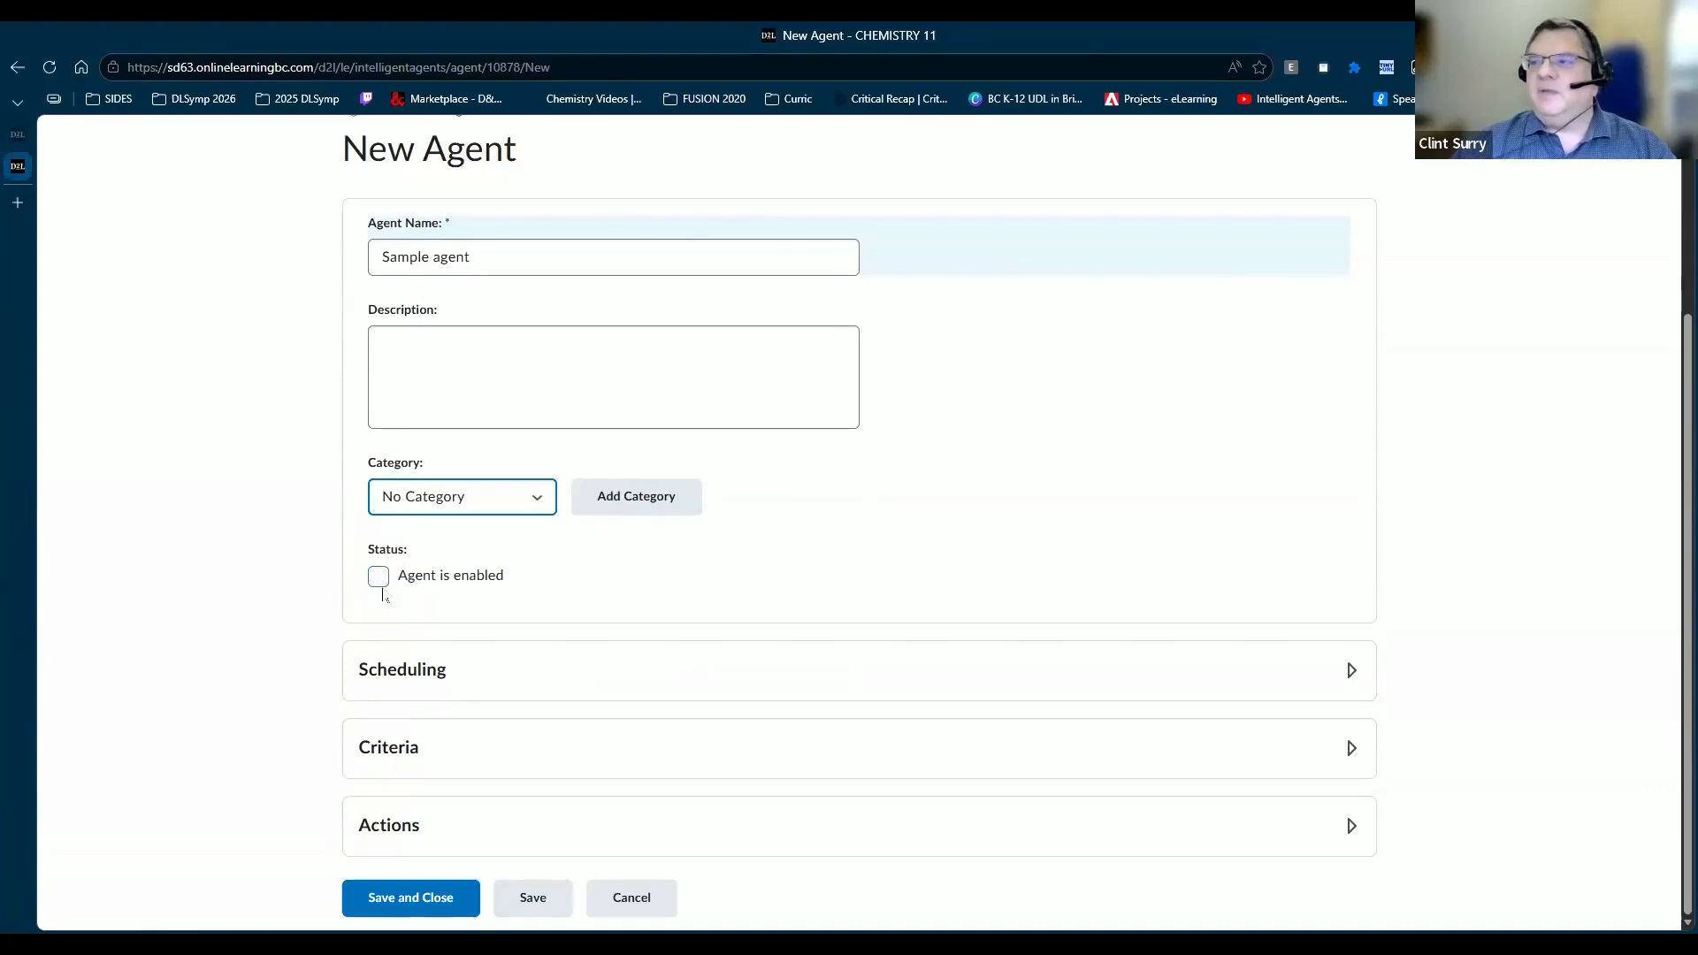
# Step: Expand the Scheduling (No Schedule) and Criteria sections and scroll down to Release Conditions
pyautogui.click(406, 678)
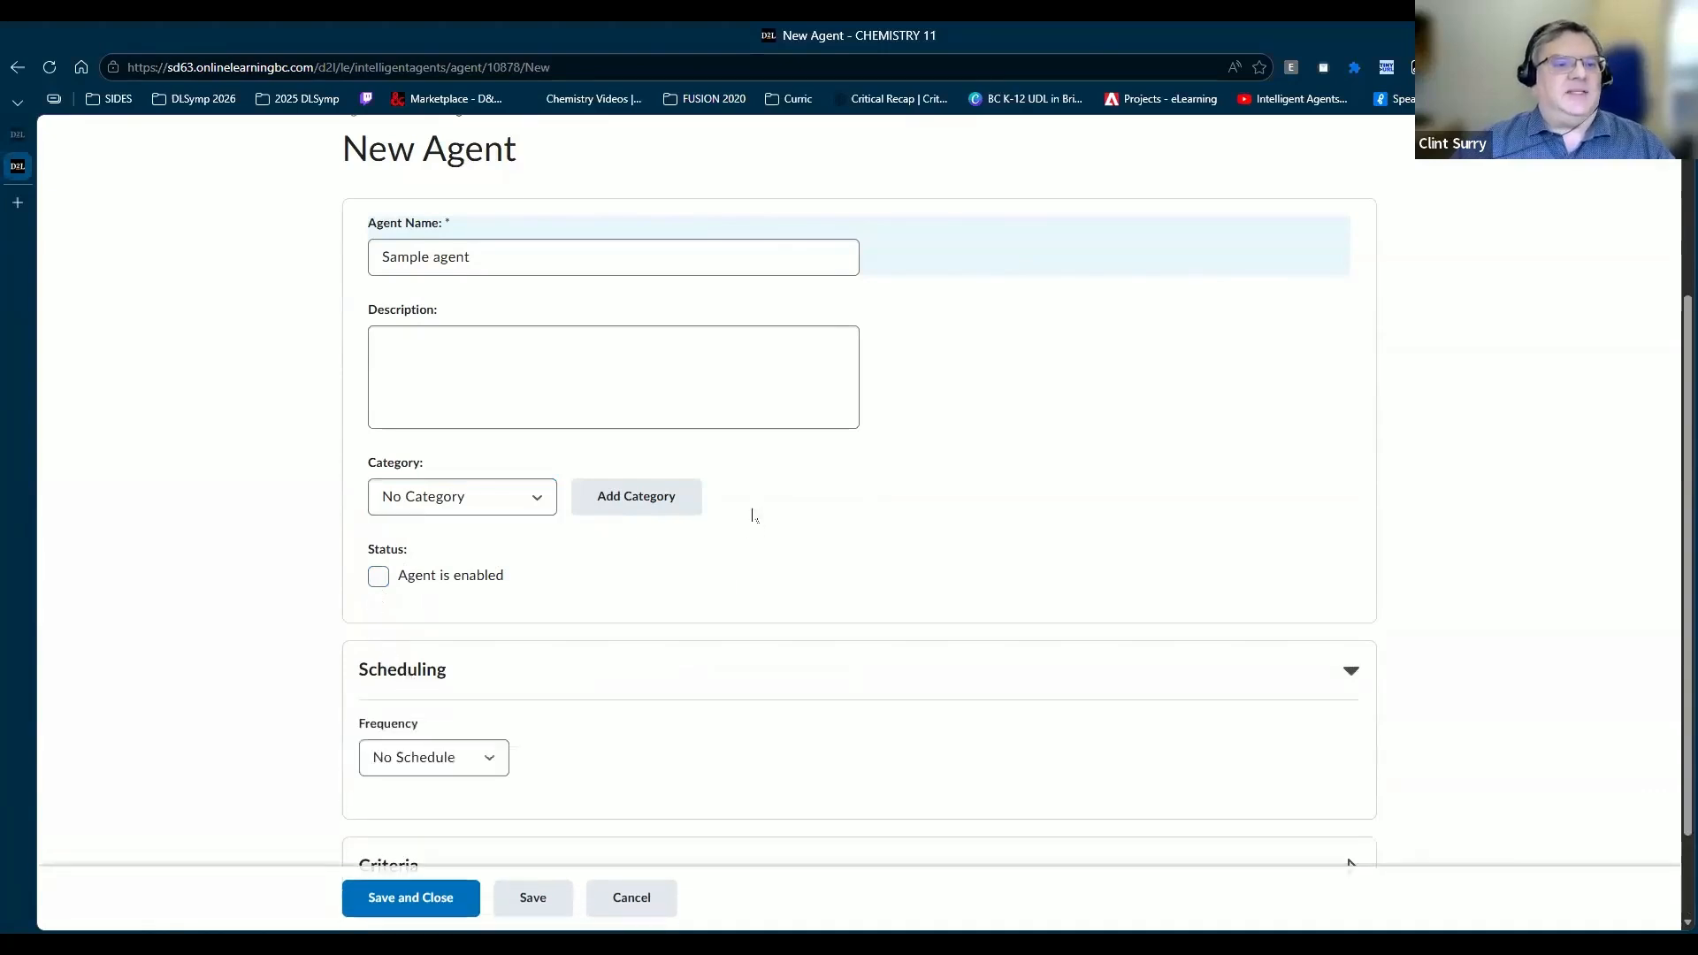
pyautogui.scroll(-1, 699, 540)
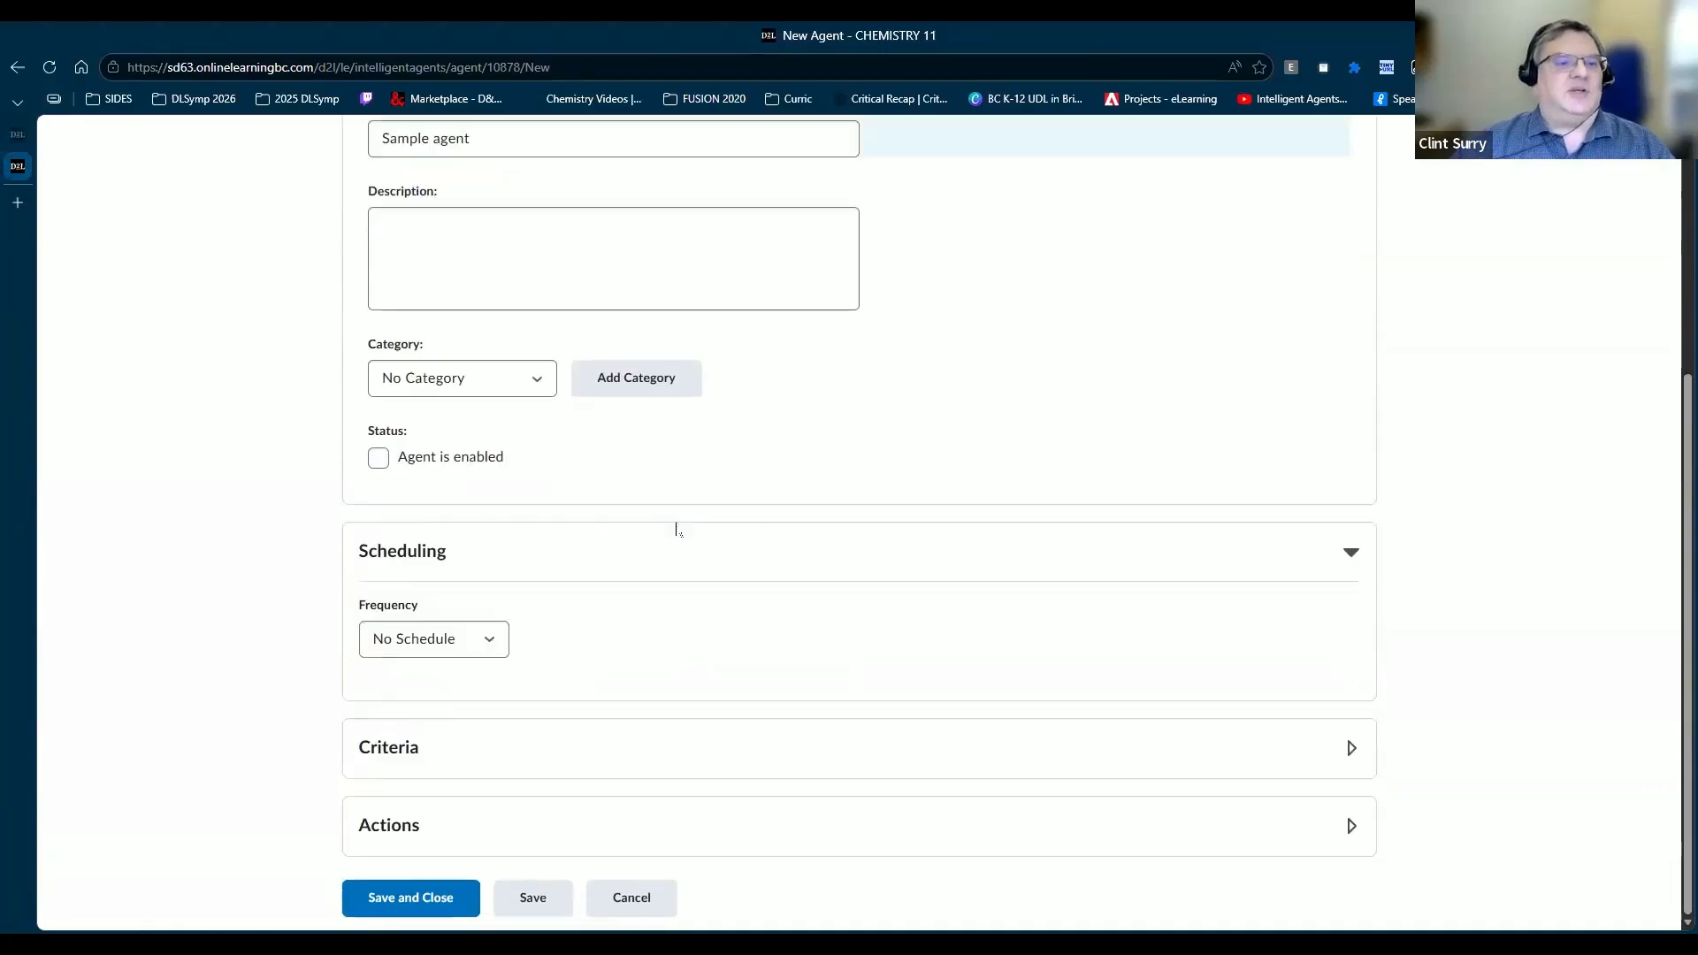
pyautogui.click(400, 748)
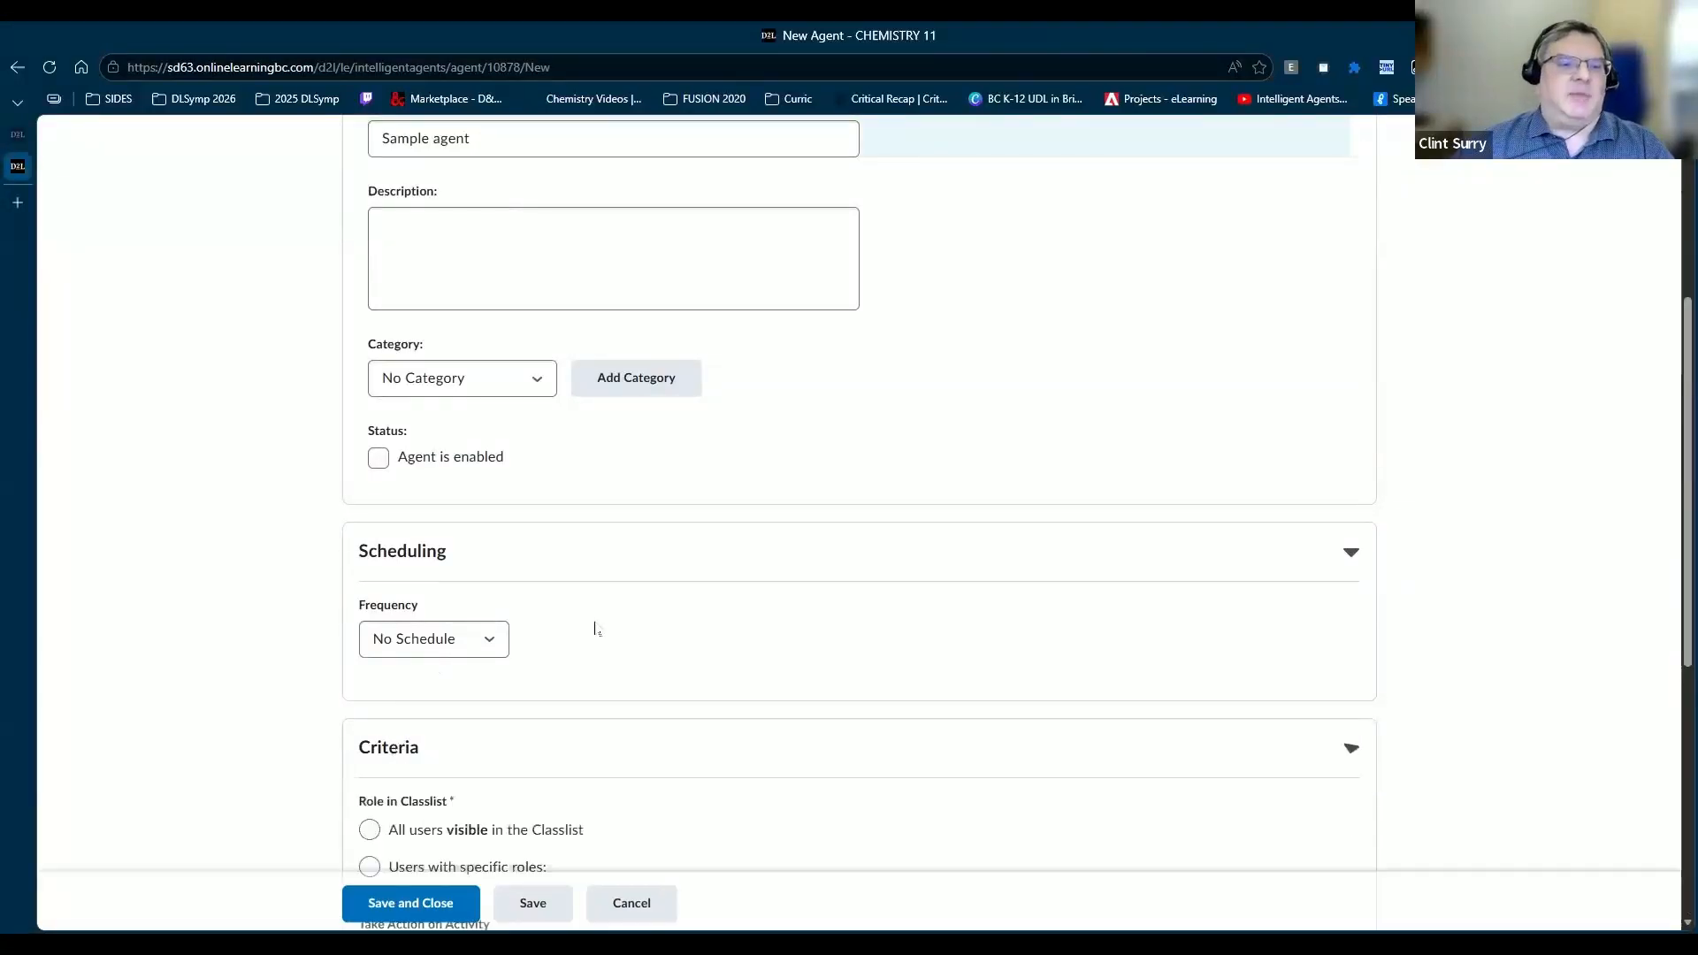
pyautogui.scroll(-1, 589, 624)
pyautogui.scroll(-3, 591, 610)
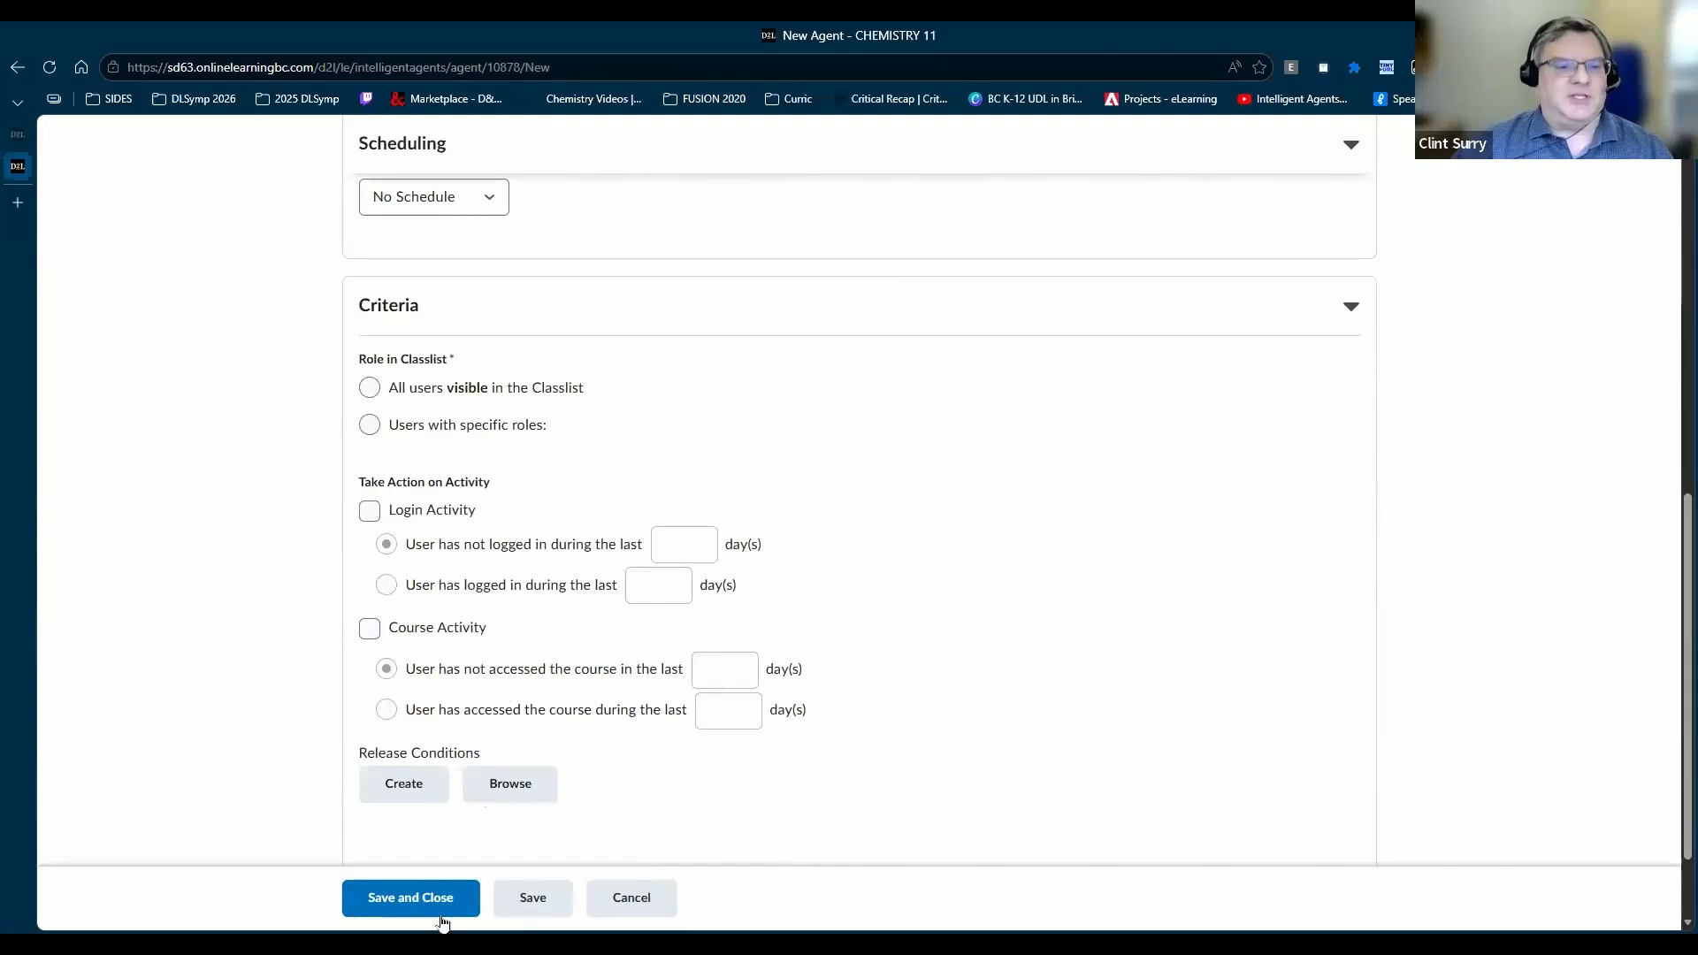
pyautogui.scroll(-1, 469, 635)
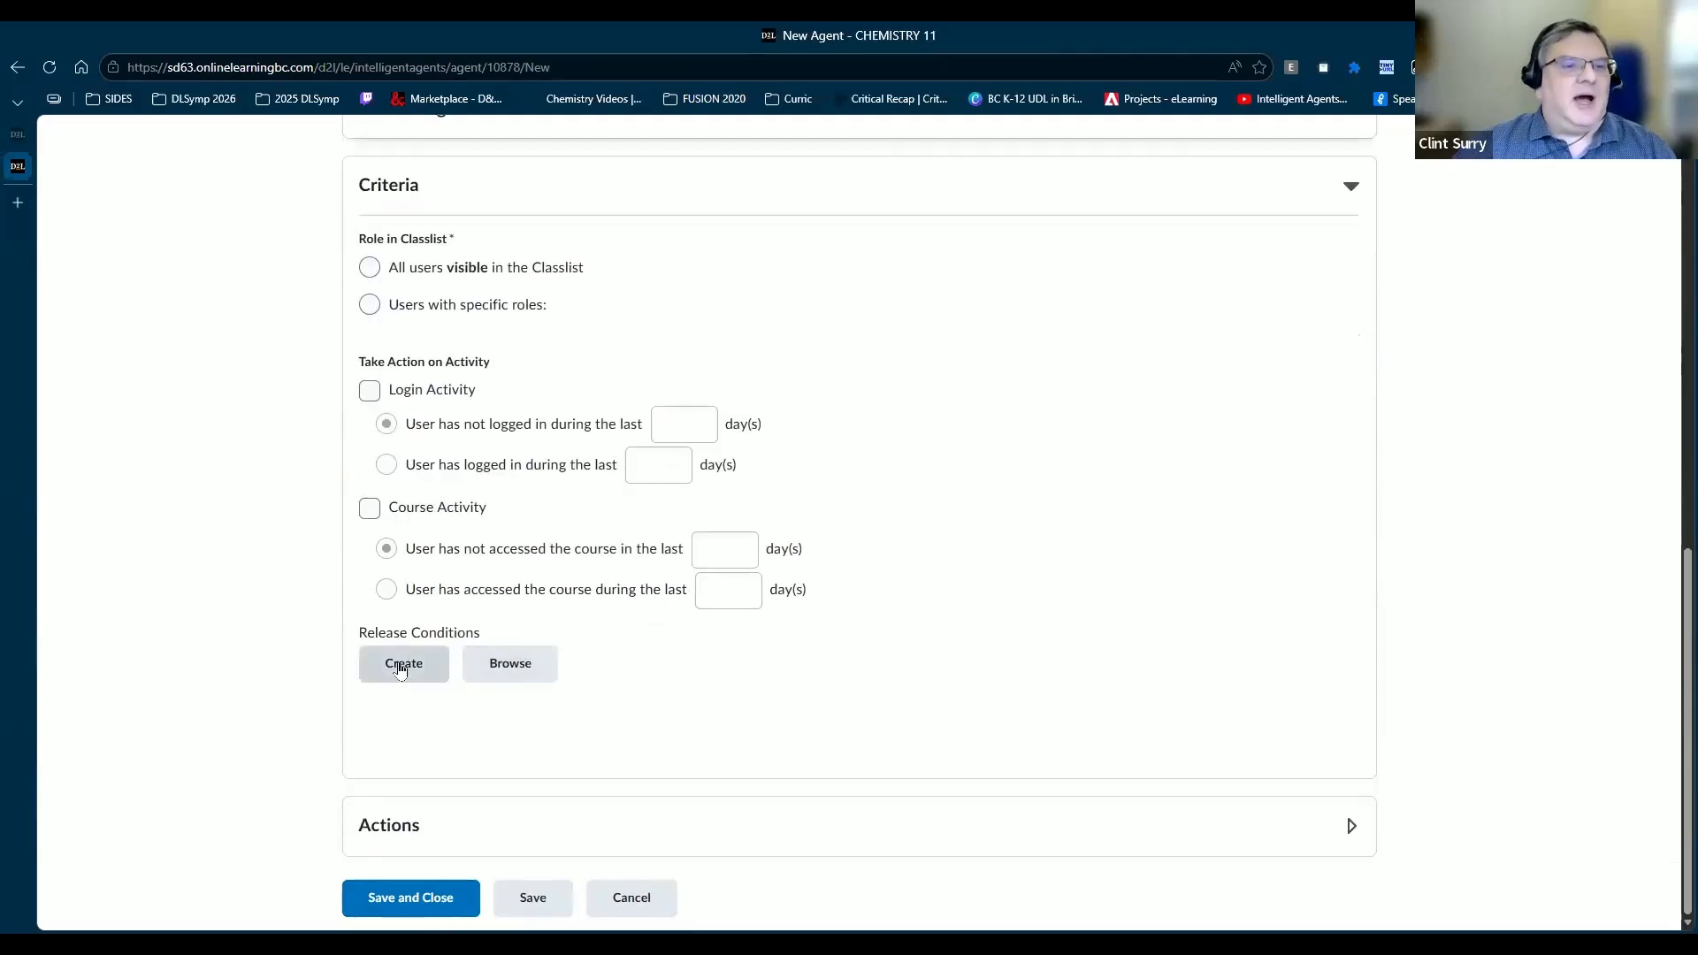
# Step: Create a release condition of type 'Grade value on a grade item'
pyautogui.click(403, 665)
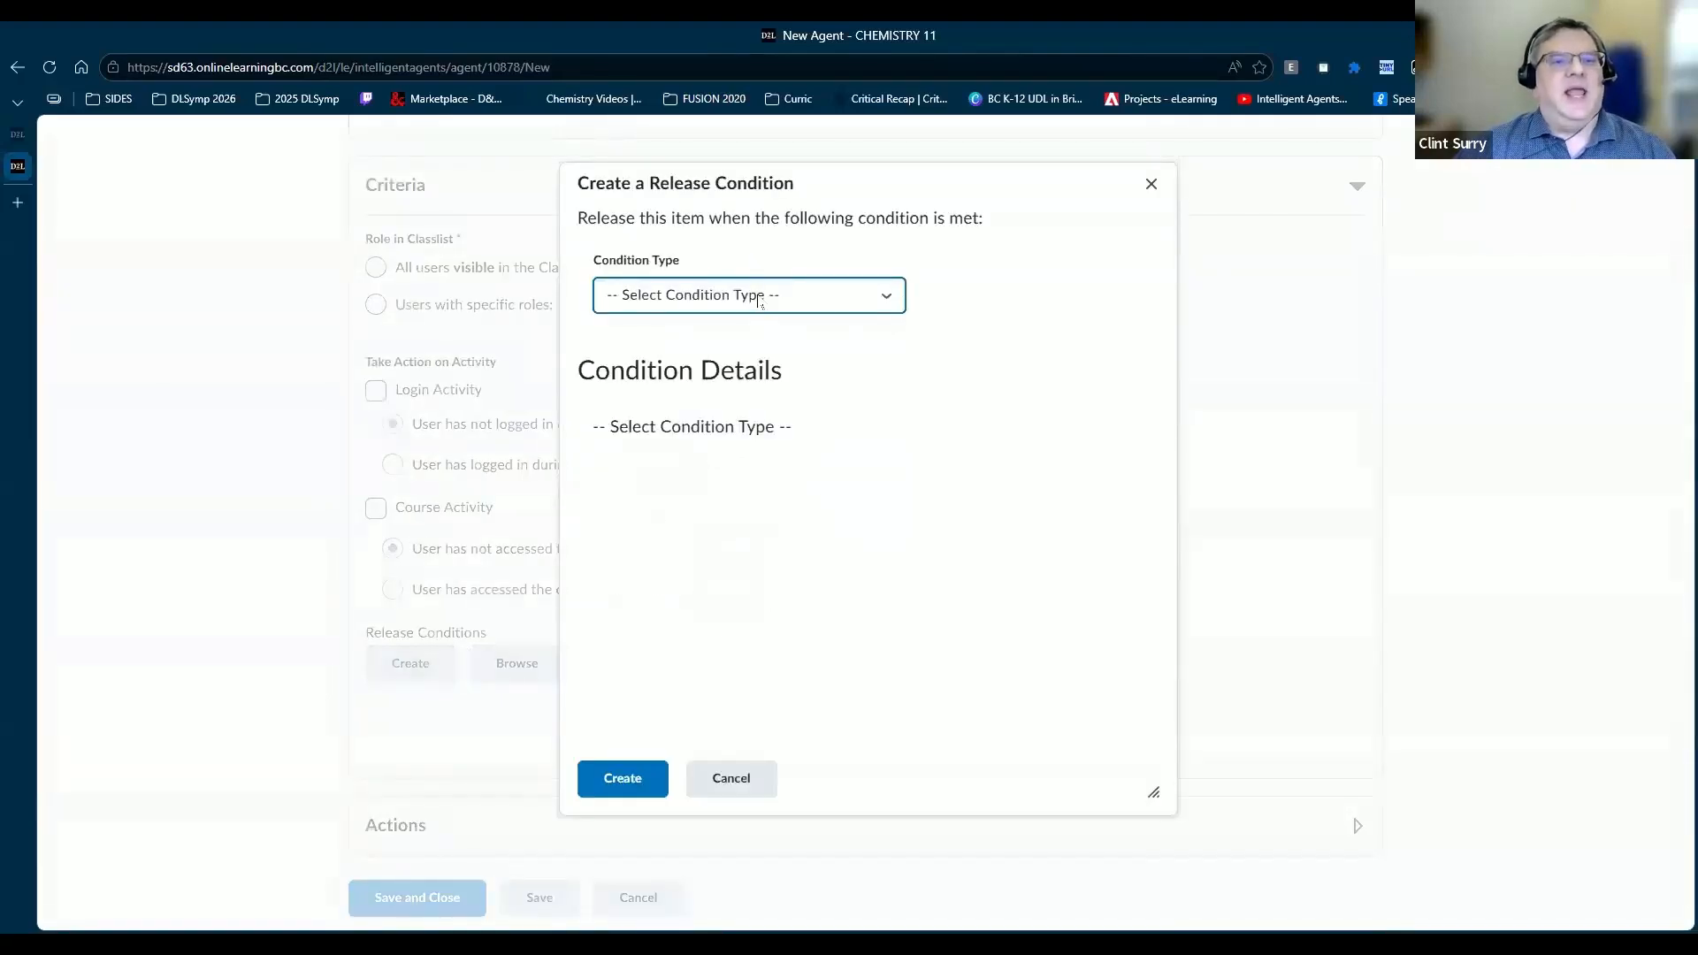
pyautogui.click(761, 299)
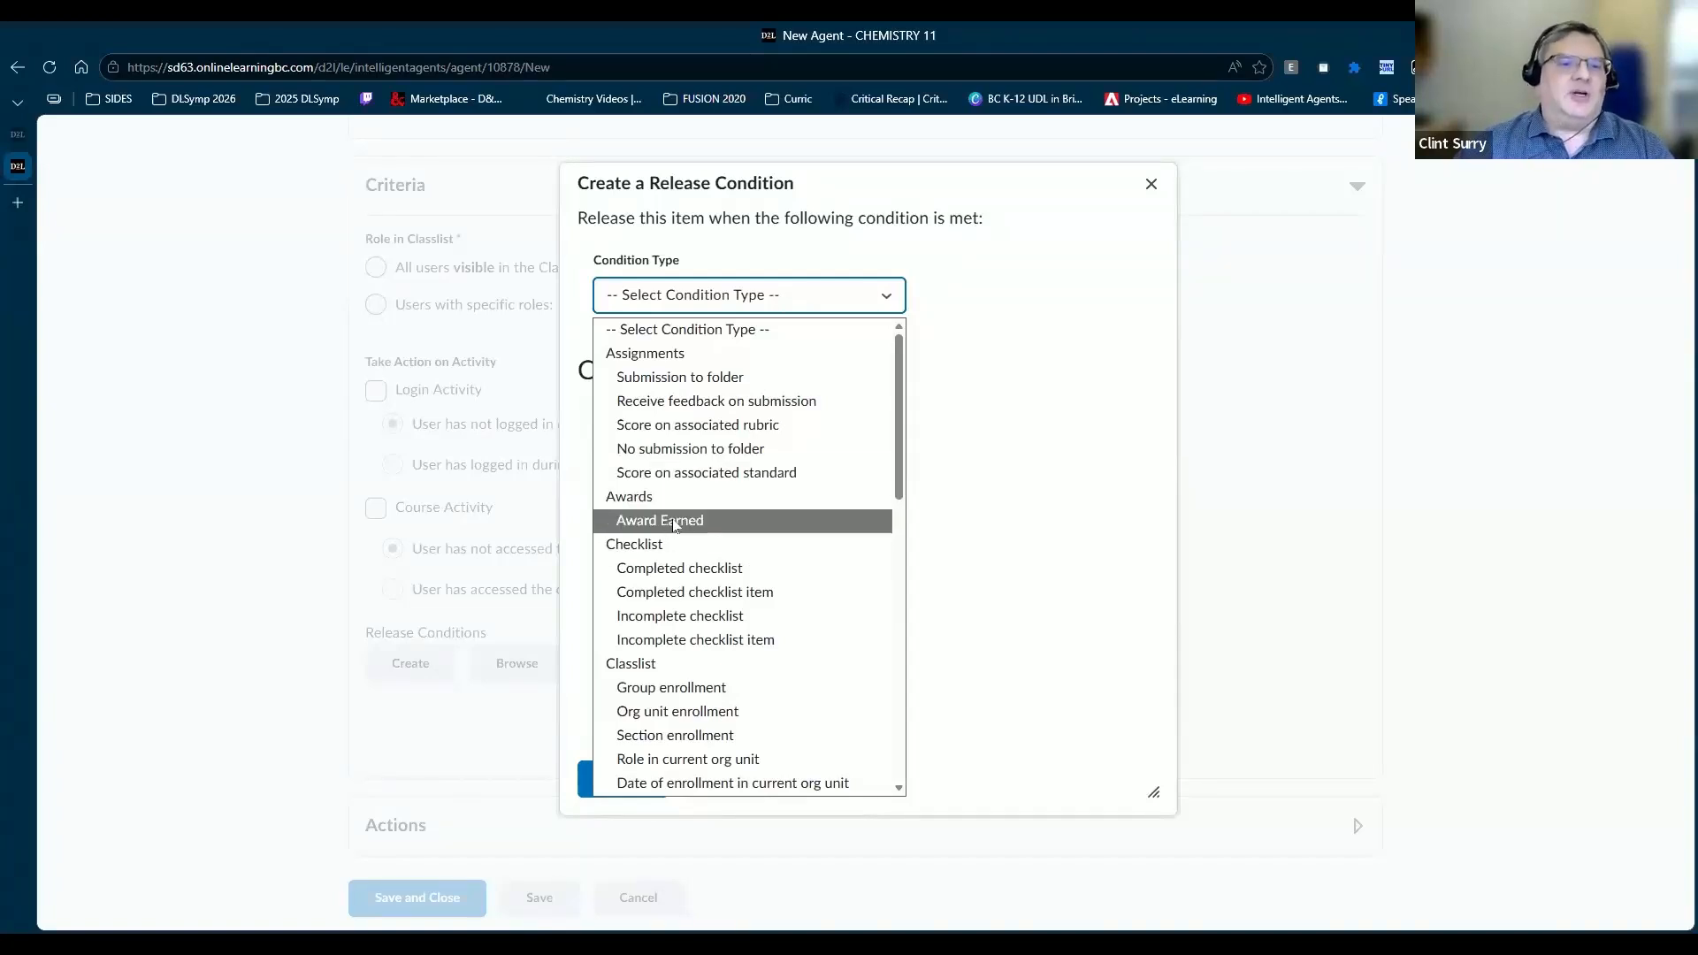
pyautogui.scroll(-2, 698, 575)
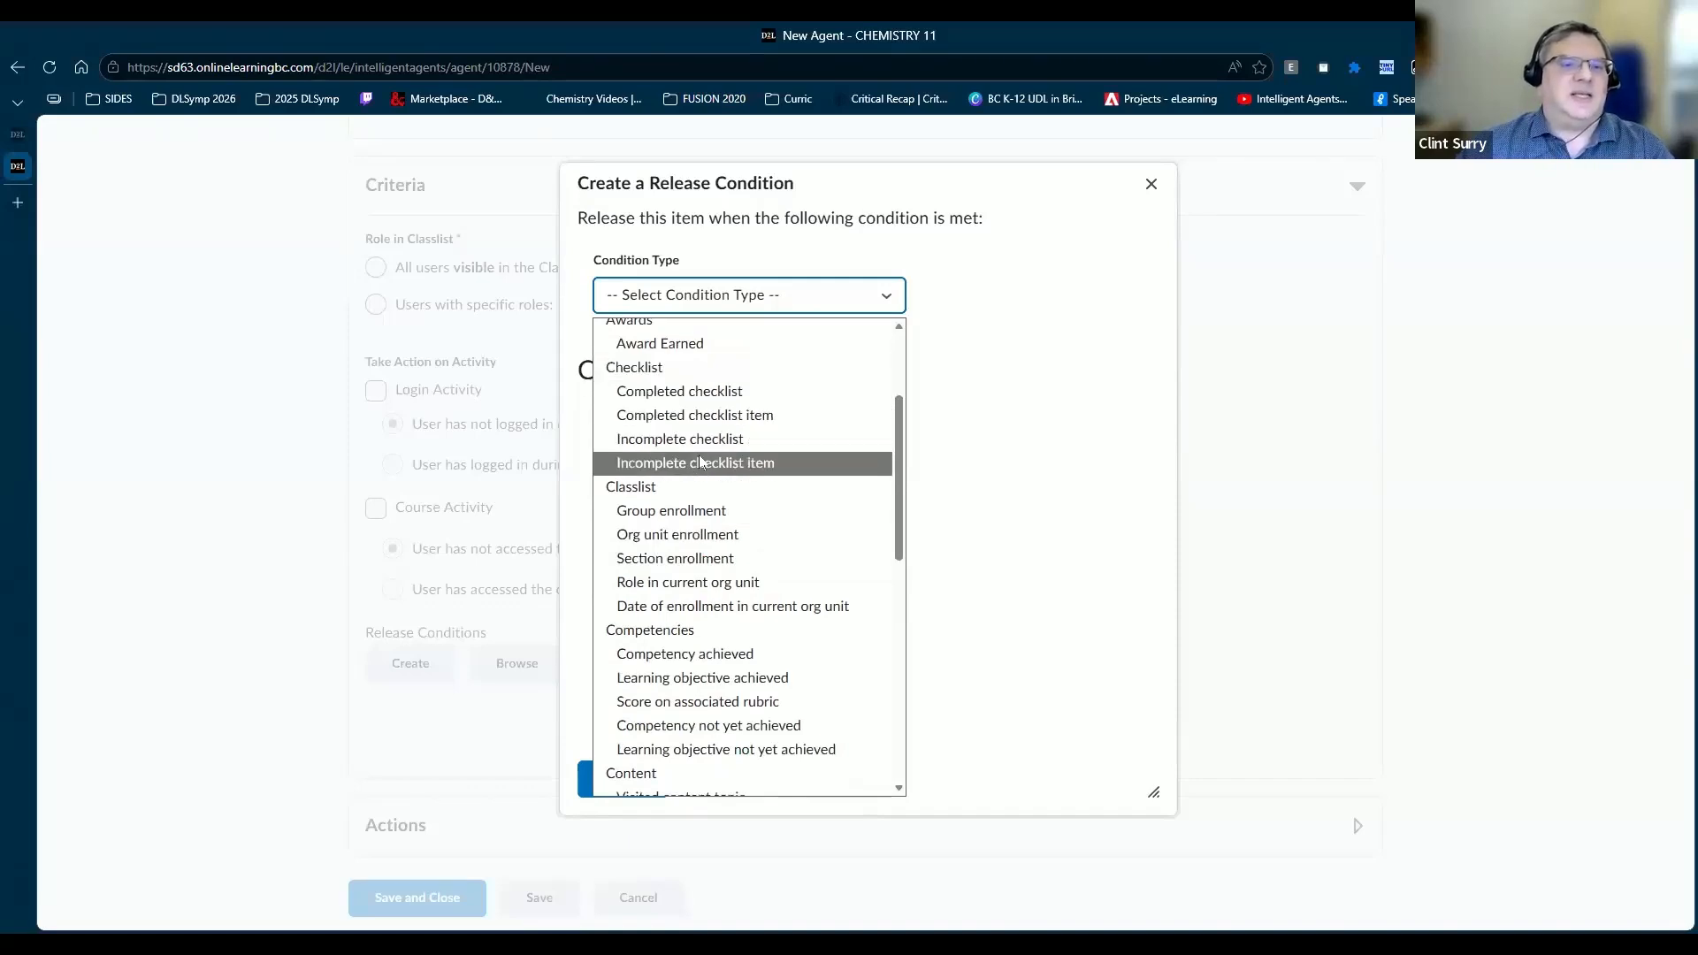
pyautogui.scroll(-5, 743, 495)
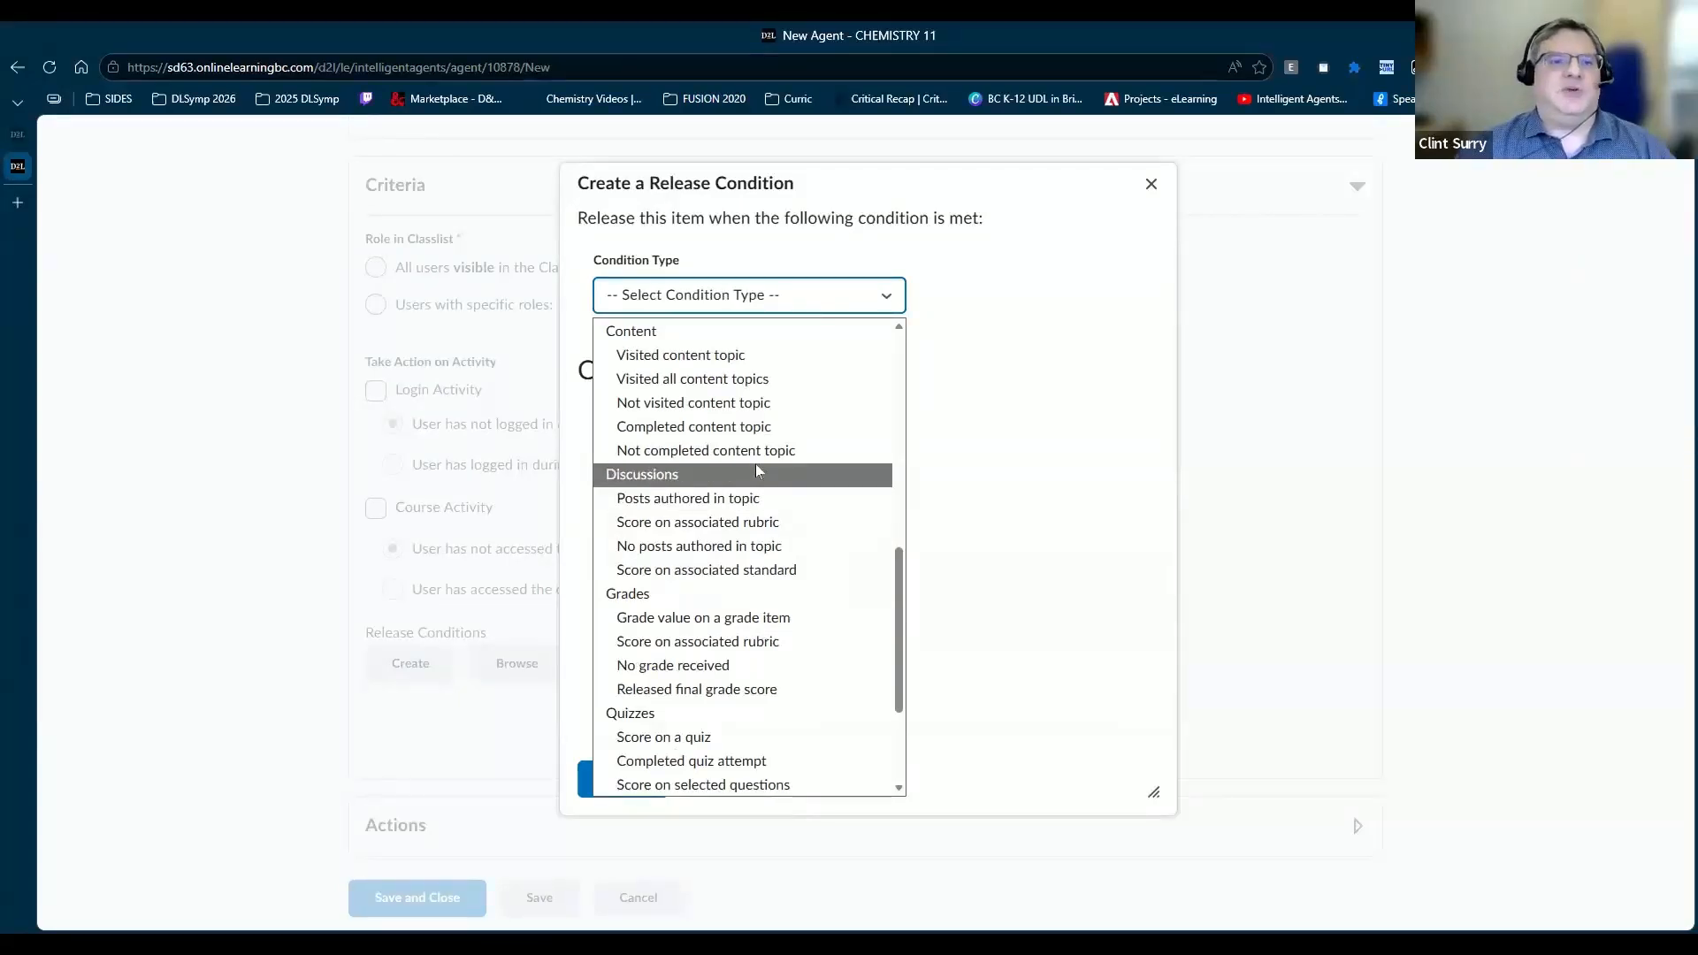
pyautogui.scroll(-2, 780, 522)
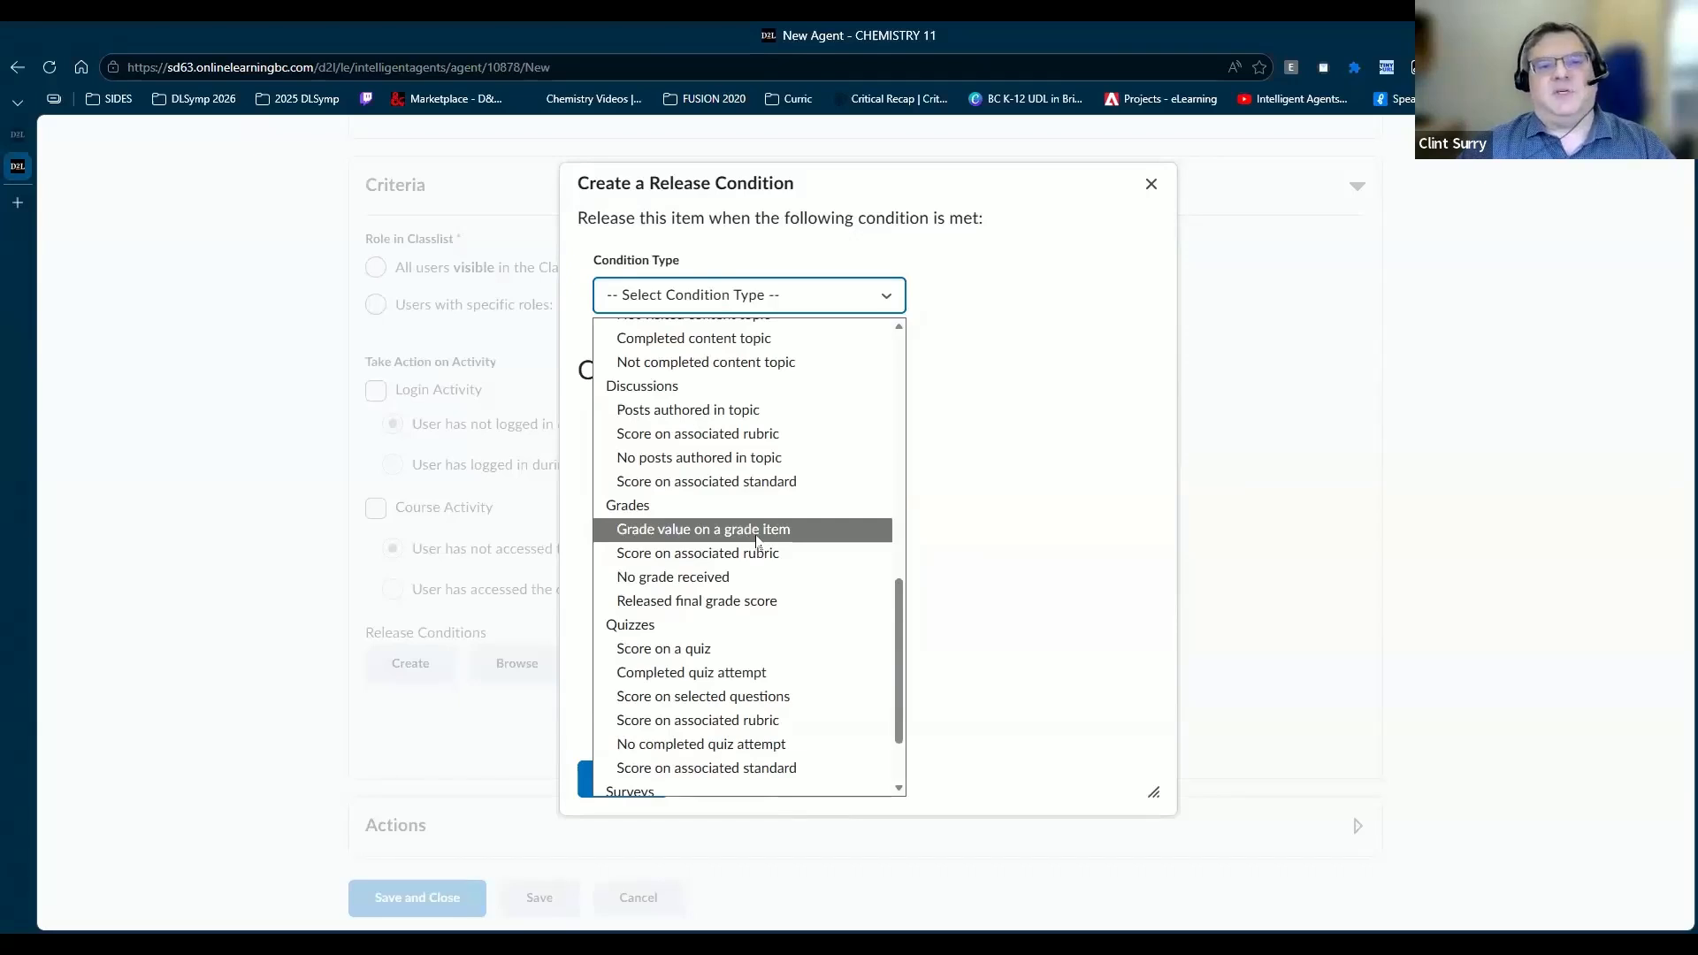
pyautogui.click(757, 531)
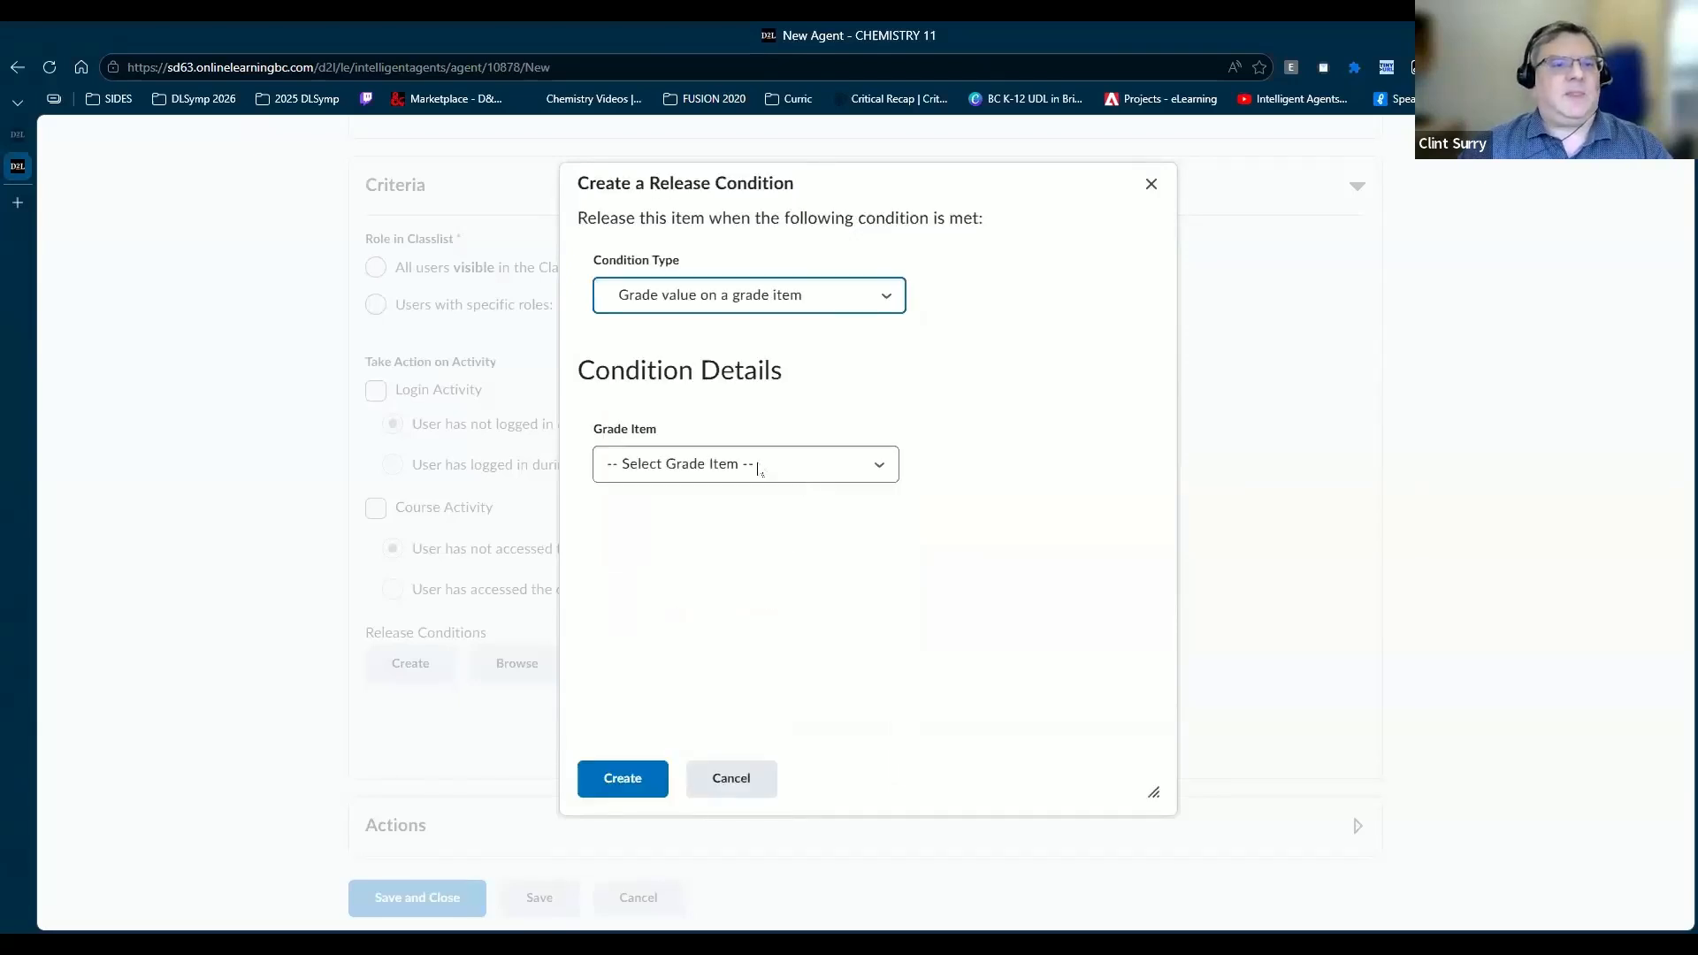
# Step: Add the condition: grade <= 70% on Density Analysis Lab (RA)
pyautogui.click(760, 466)
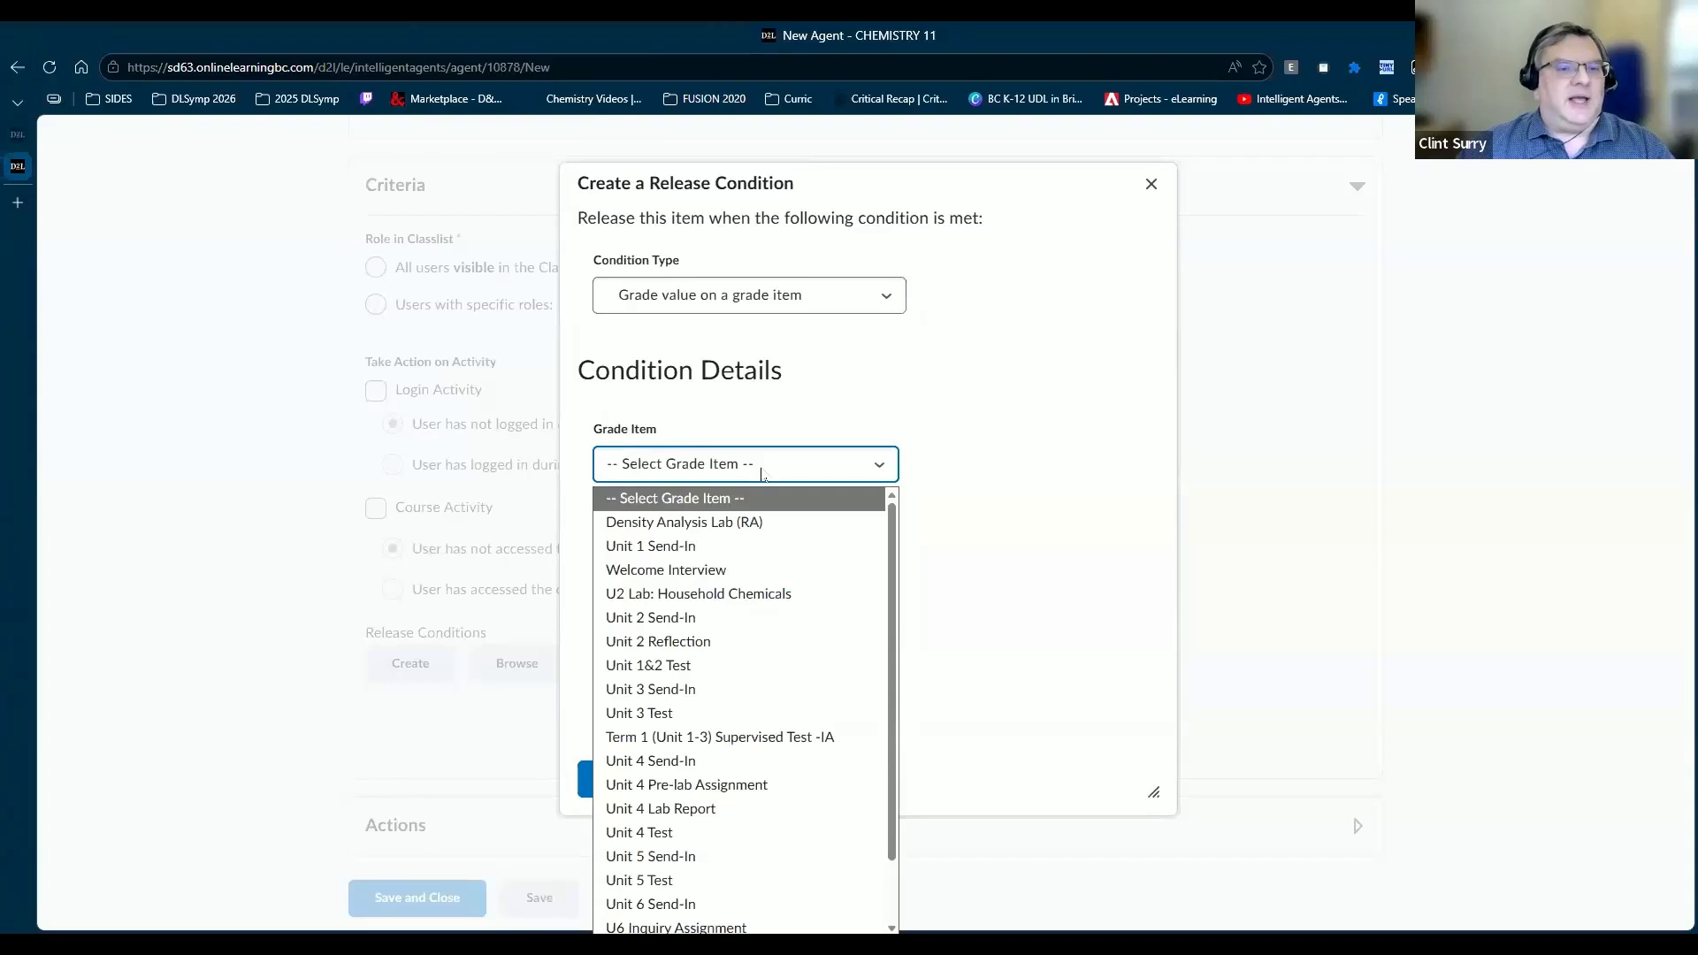
pyautogui.click(700, 525)
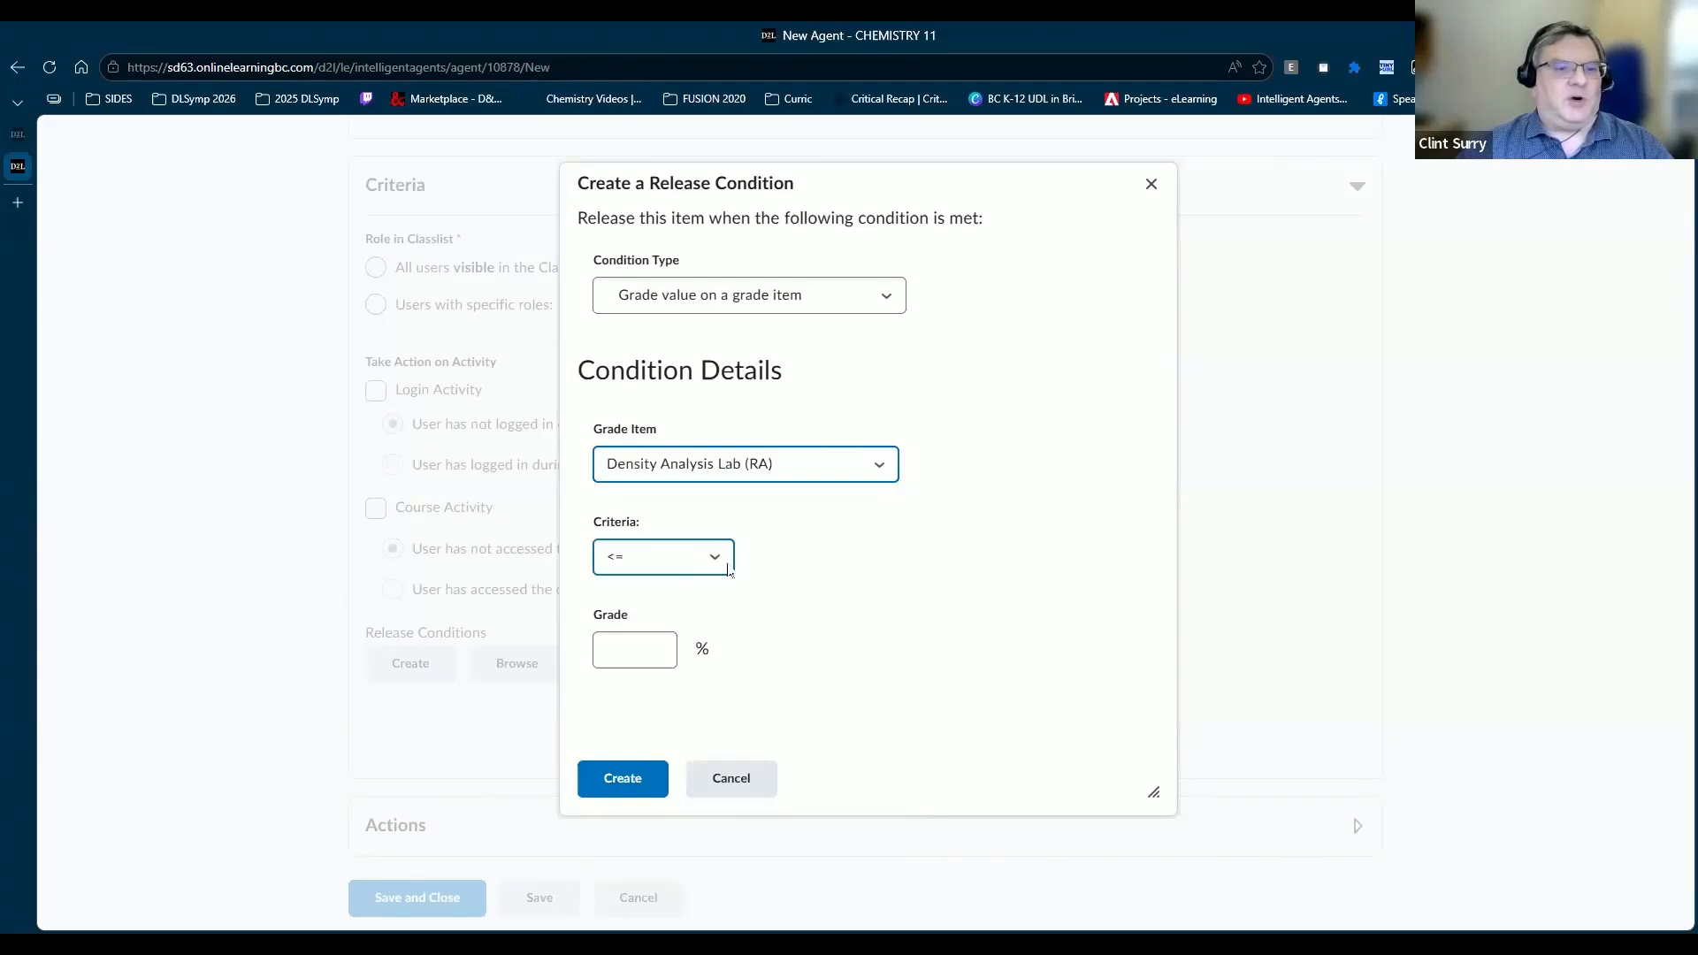
pyautogui.click(619, 649)
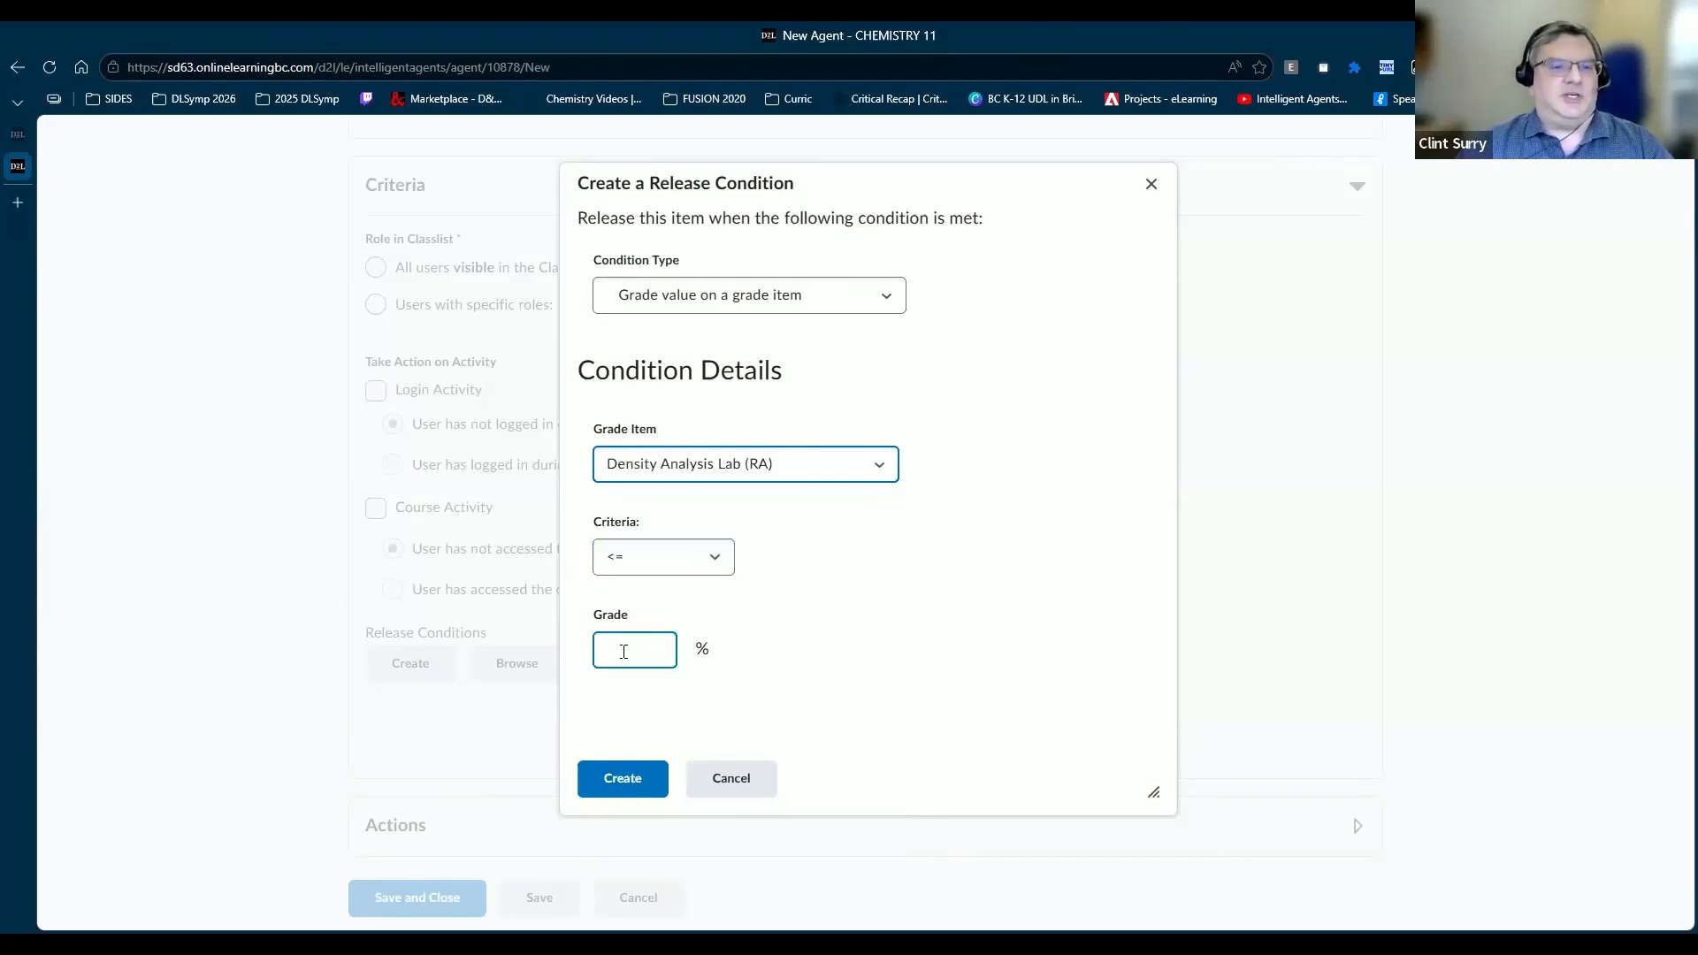
pyautogui.write('70')
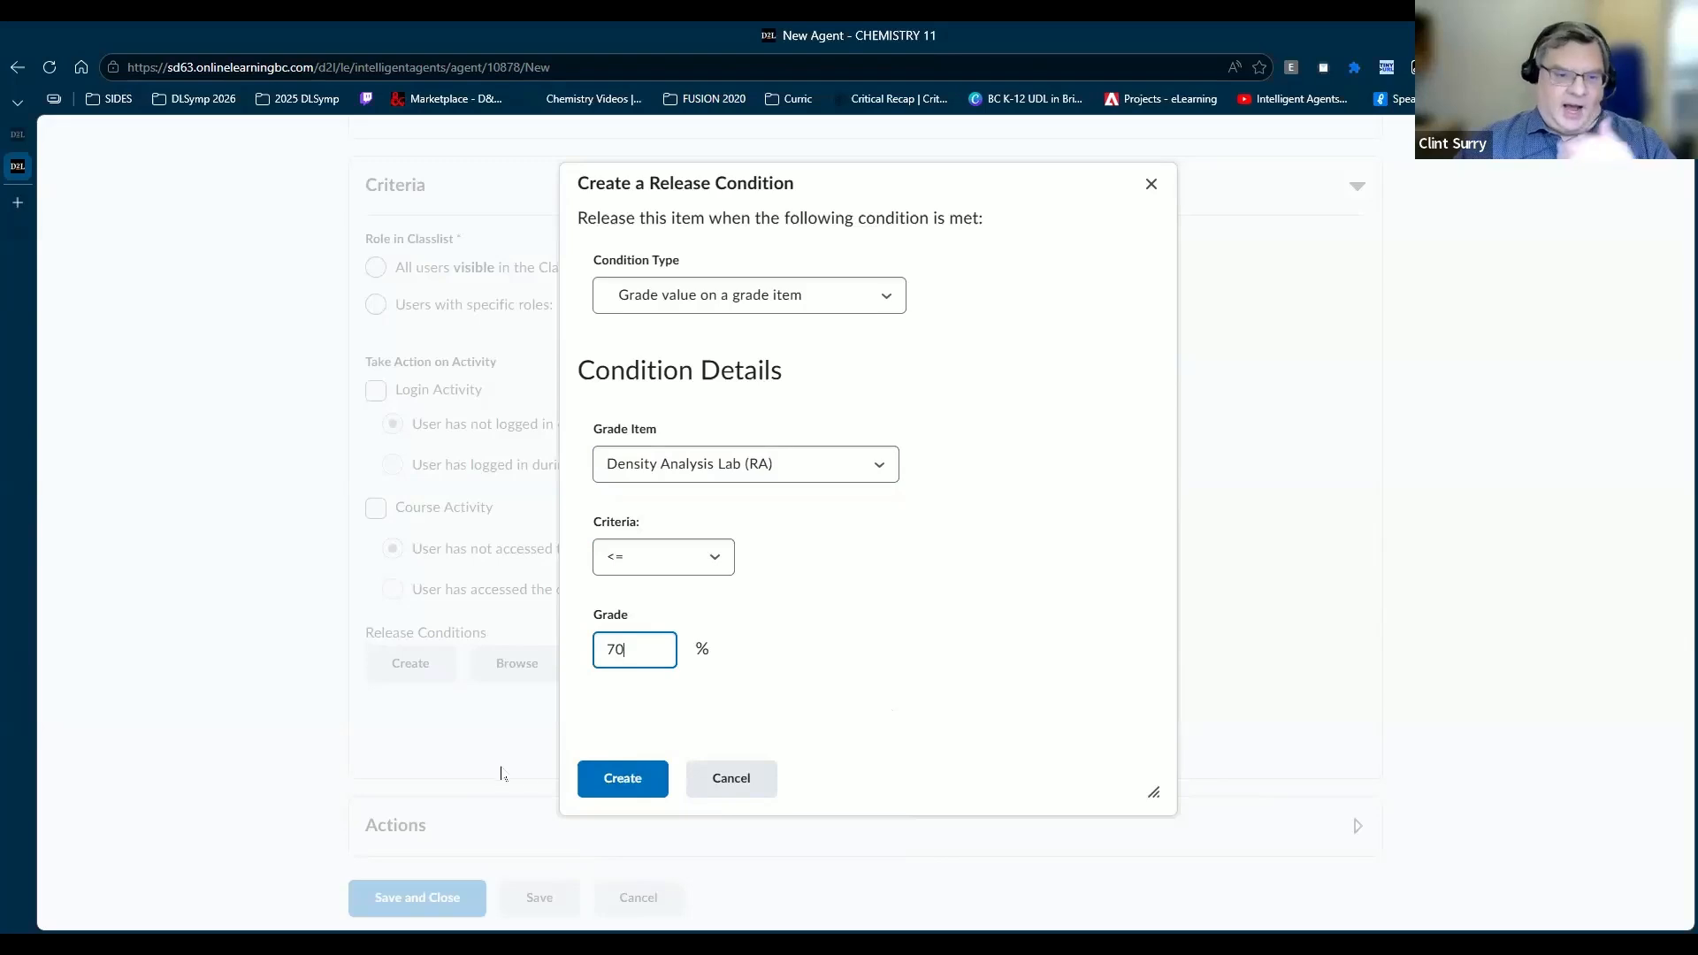
pyautogui.click(622, 778)
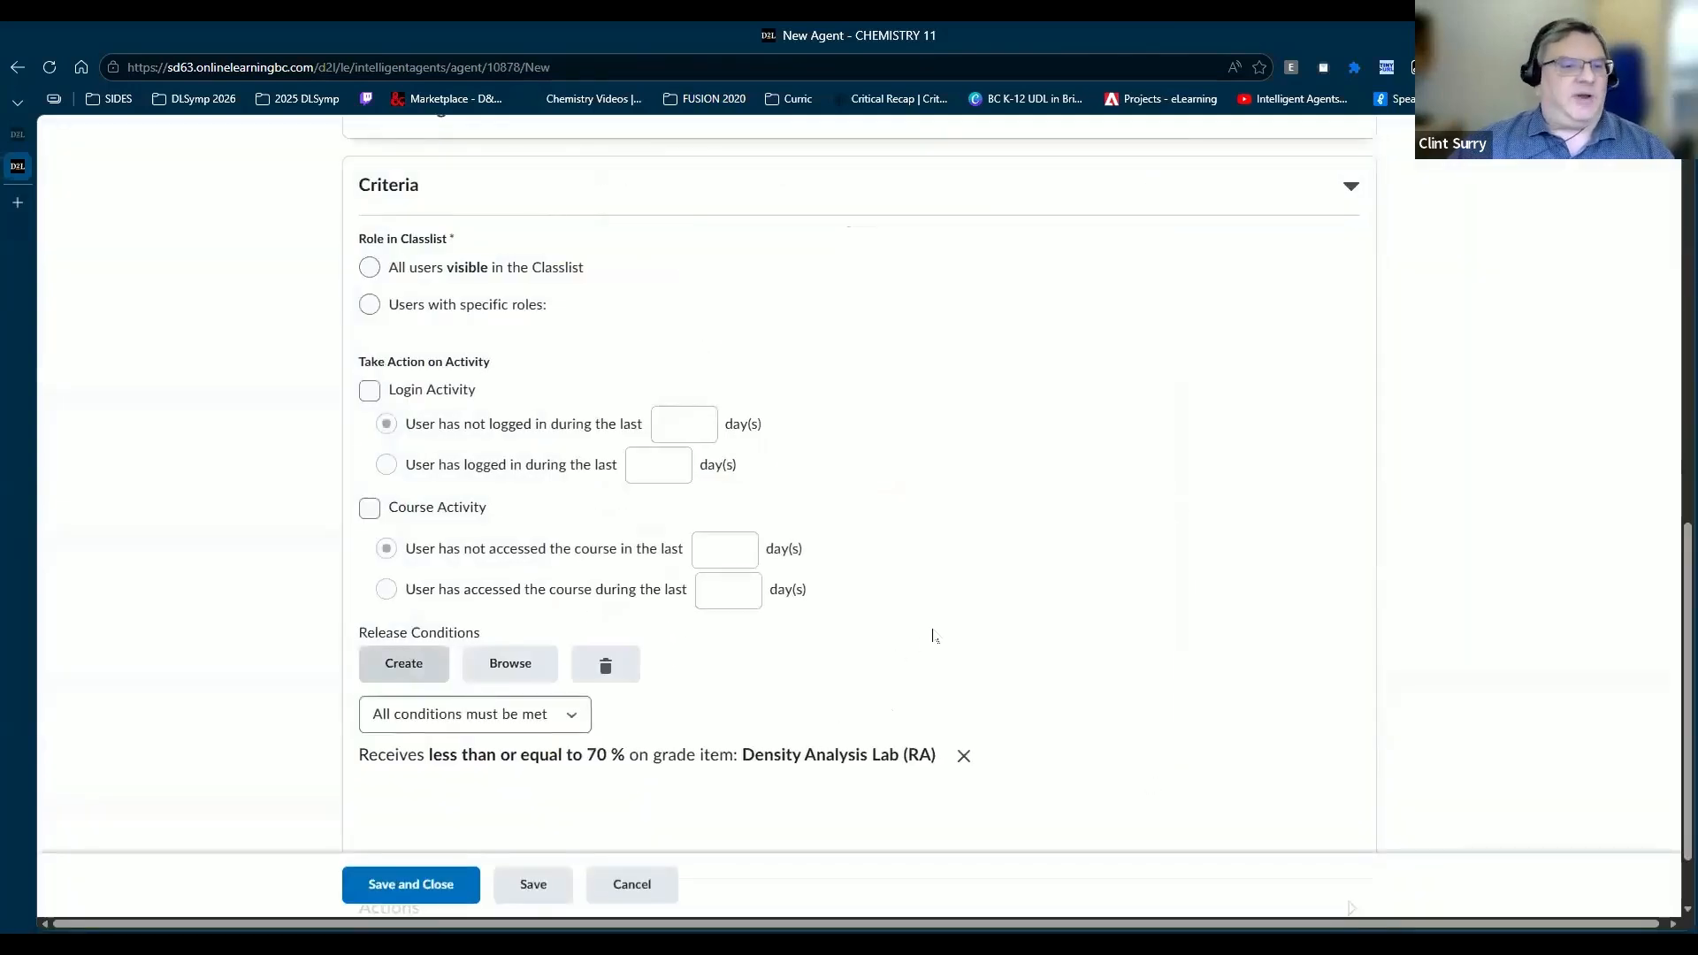
pyautogui.scroll(-1, 932, 635)
pyautogui.scroll(-1, 932, 635)
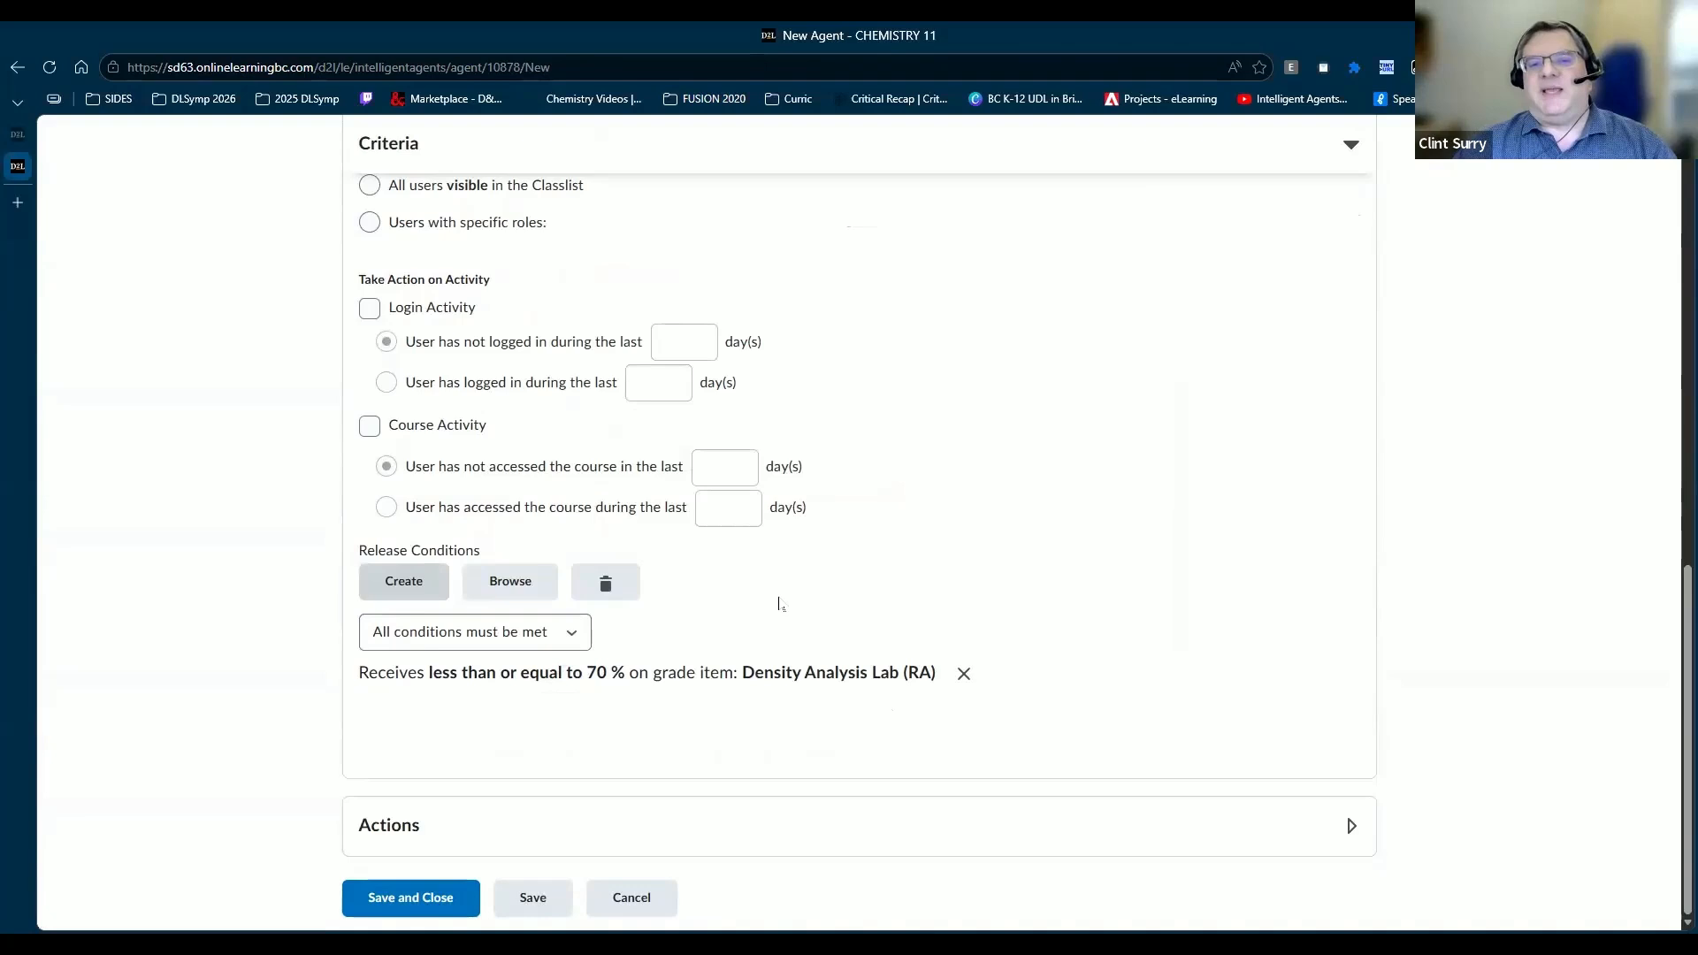
pyautogui.scroll(5, 779, 604)
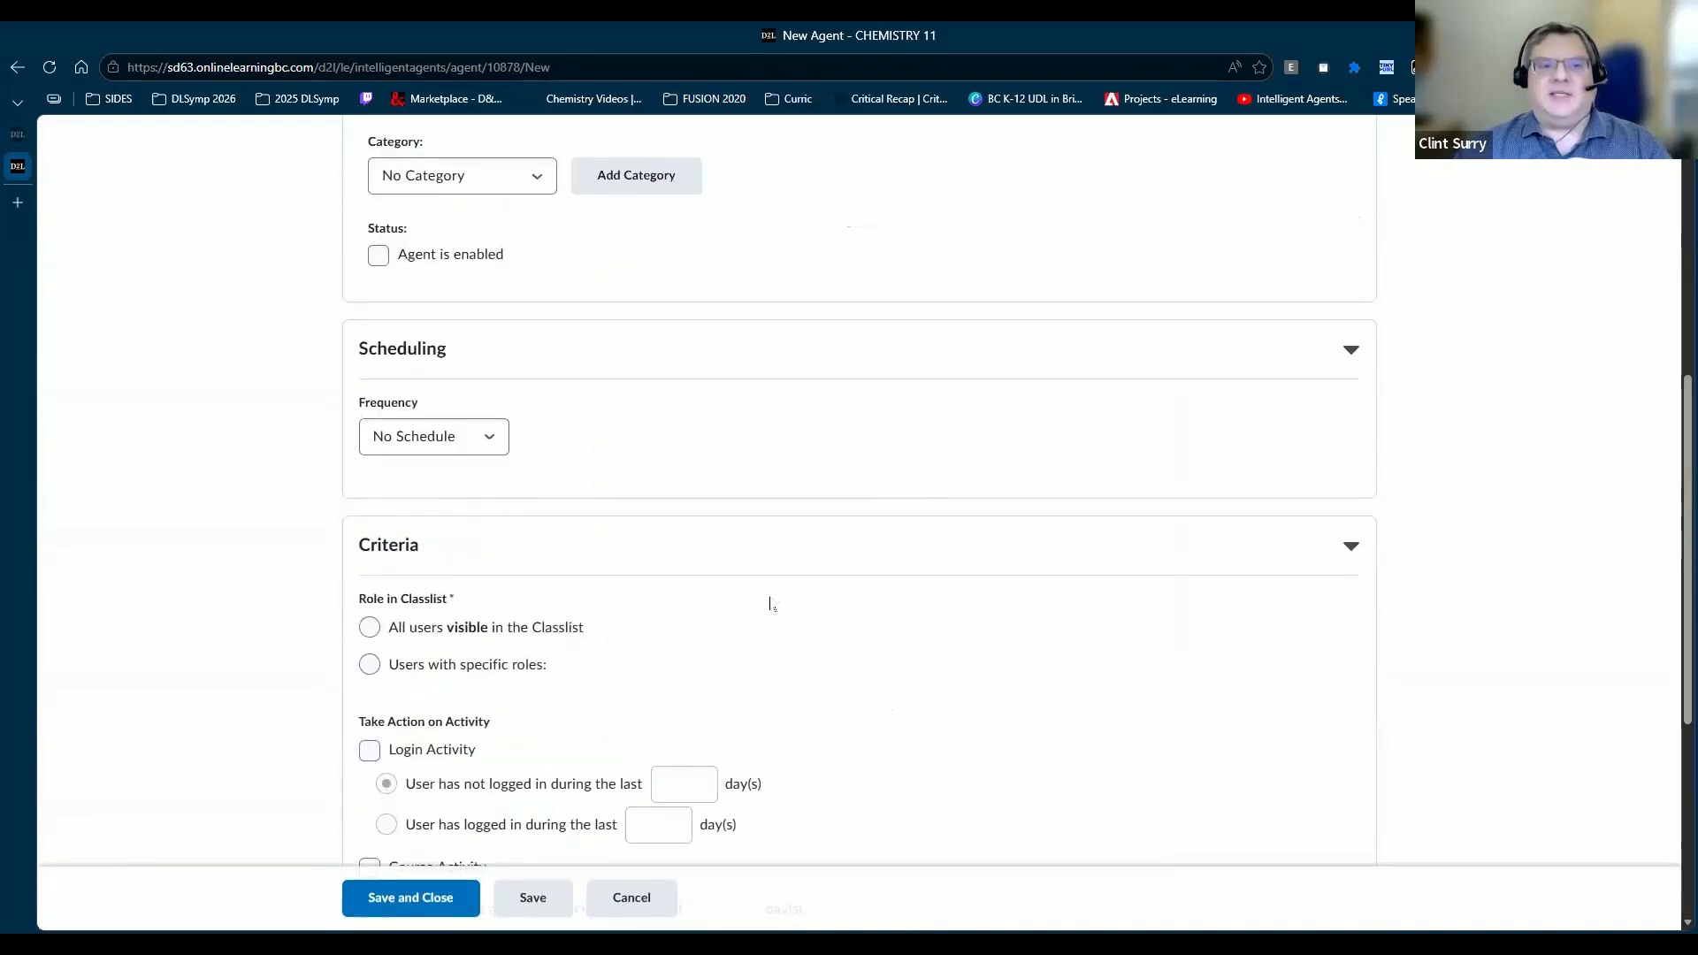
# Step: Set the agent's frequency to Daily, repeating every 1 day
pyautogui.click(479, 441)
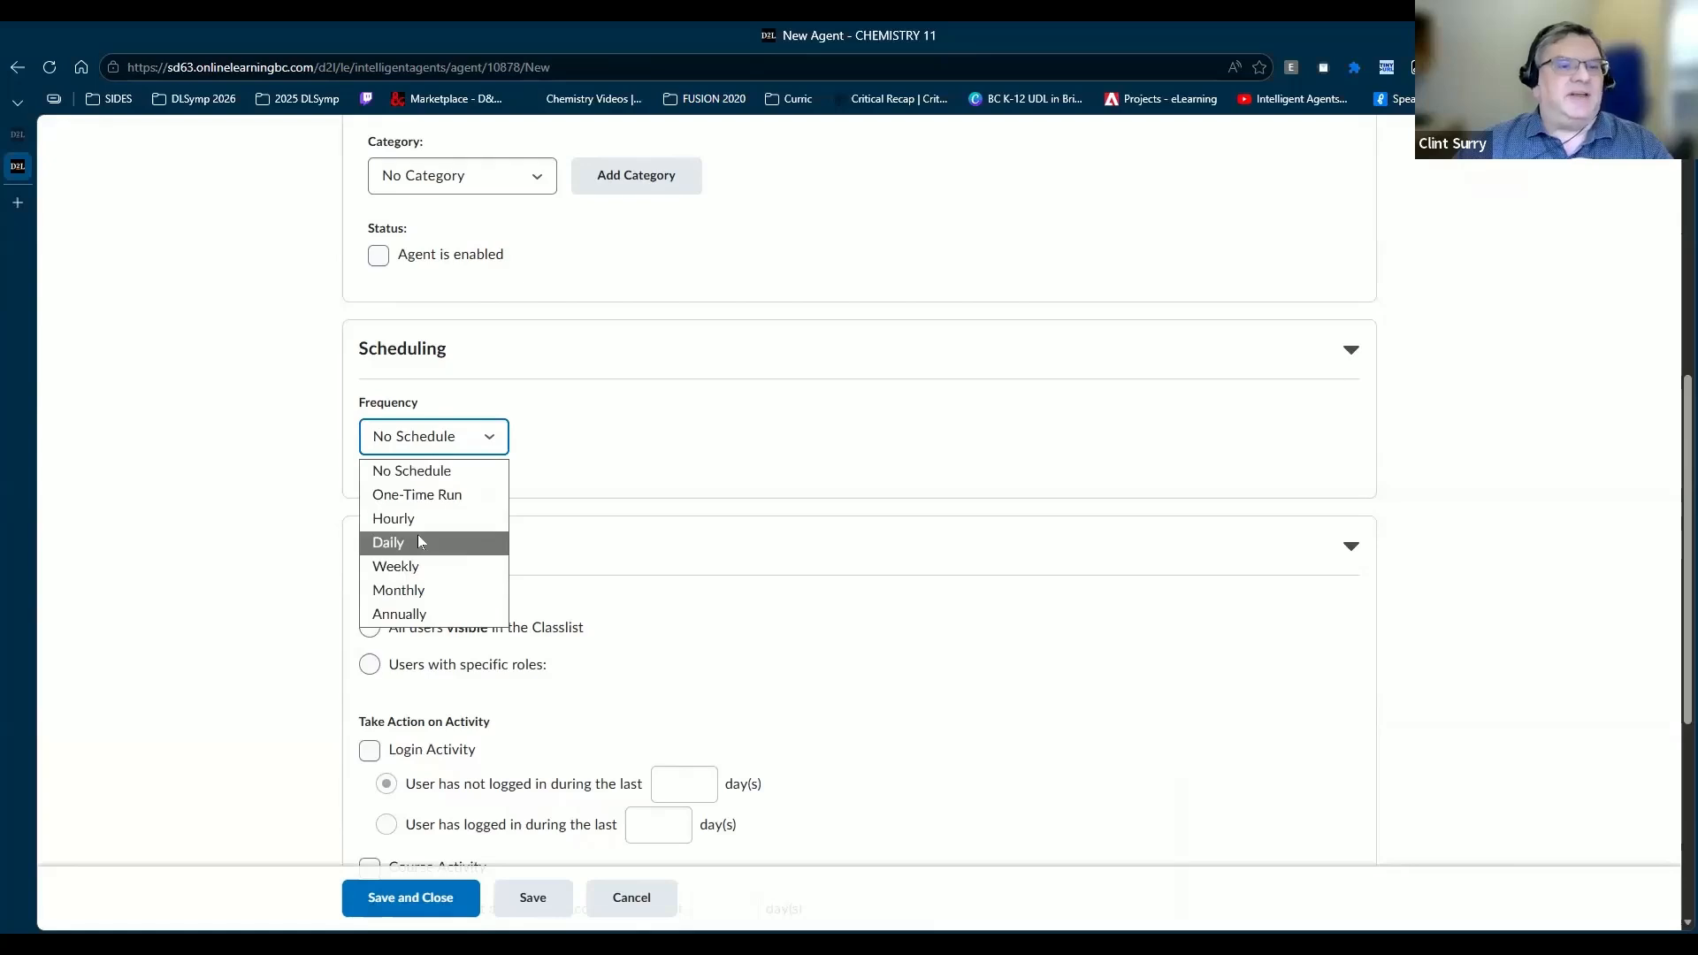
pyautogui.click(414, 540)
pyautogui.click(378, 512)
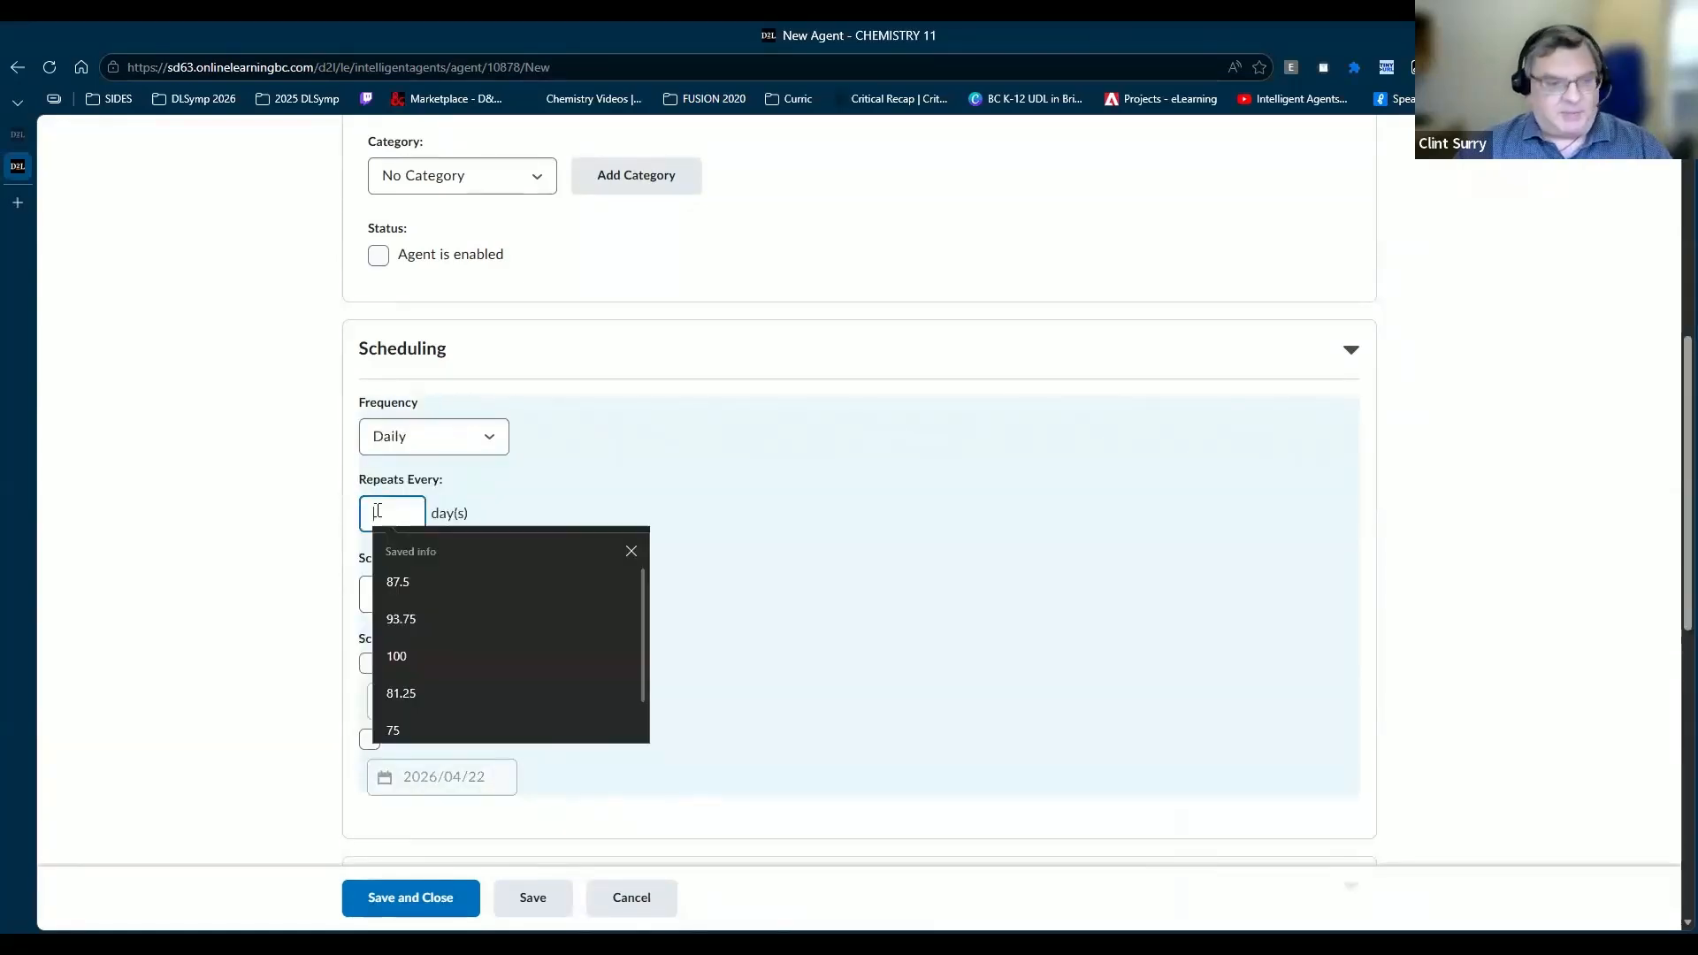
pyautogui.write('1')
pyautogui.click(413, 601)
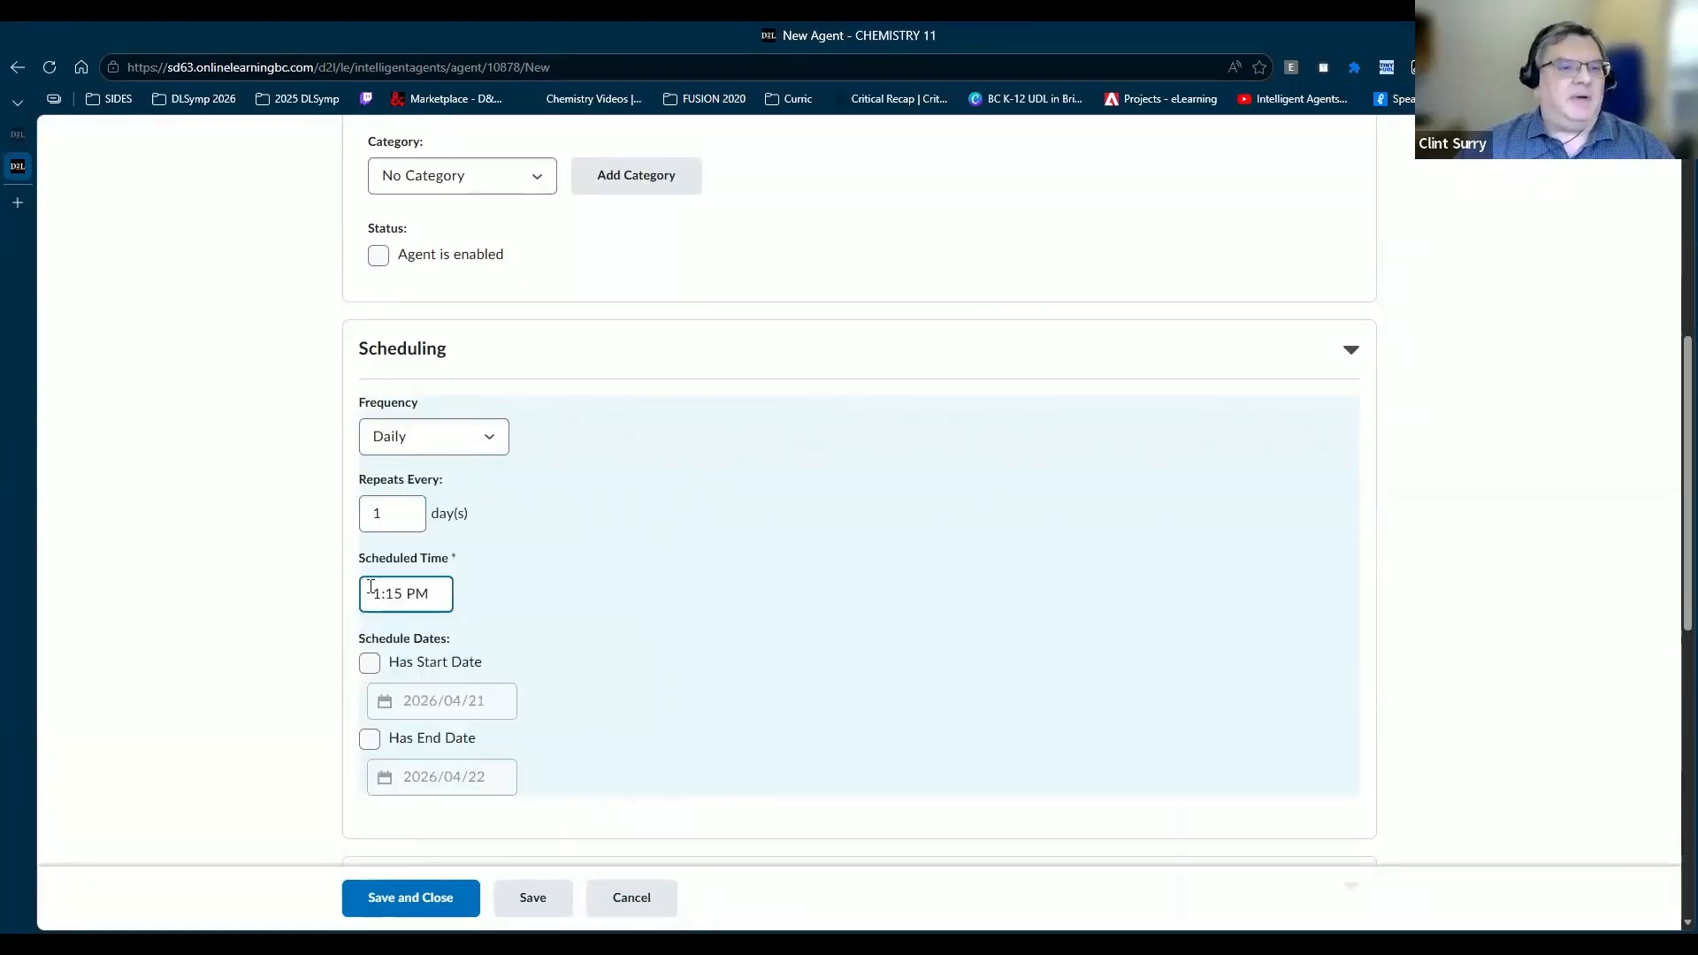
# Step: Set the scheduled time to 1:00 PM with a start date of 2026/04/21
pyautogui.moveTo(371, 590); pyautogui.dragTo(678, 628)
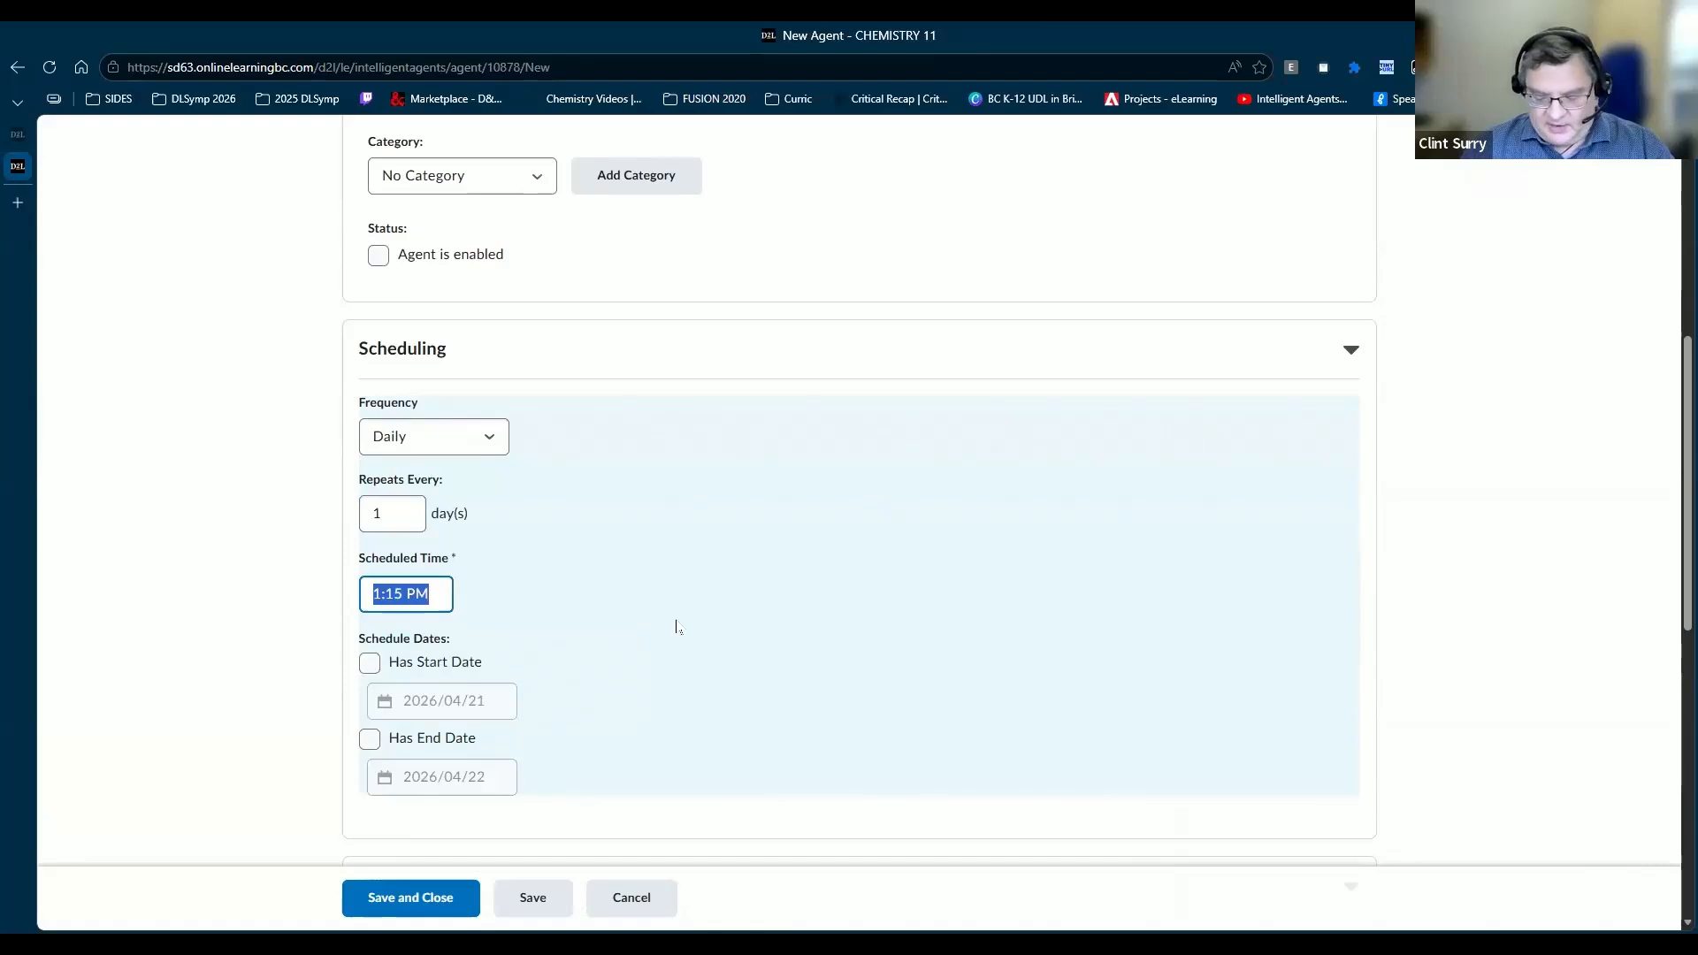
pyautogui.write('12:0')
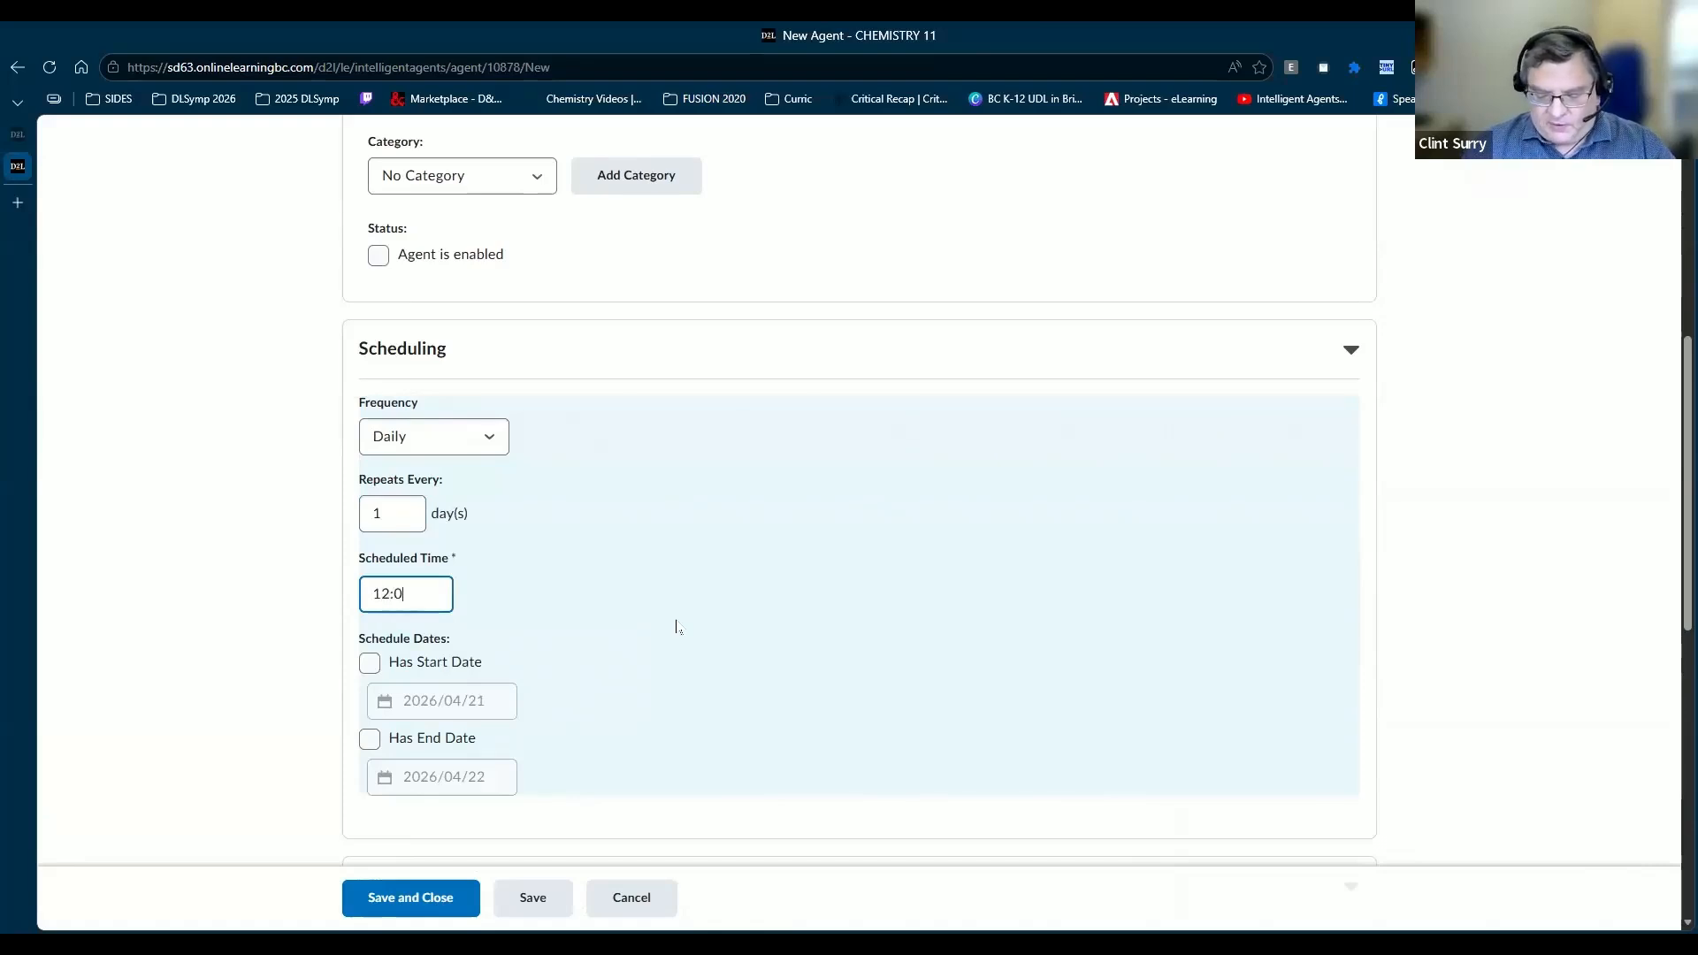
pyautogui.write('5p')
pyautogui.press('BackSpace')
pyautogui.press('Return')
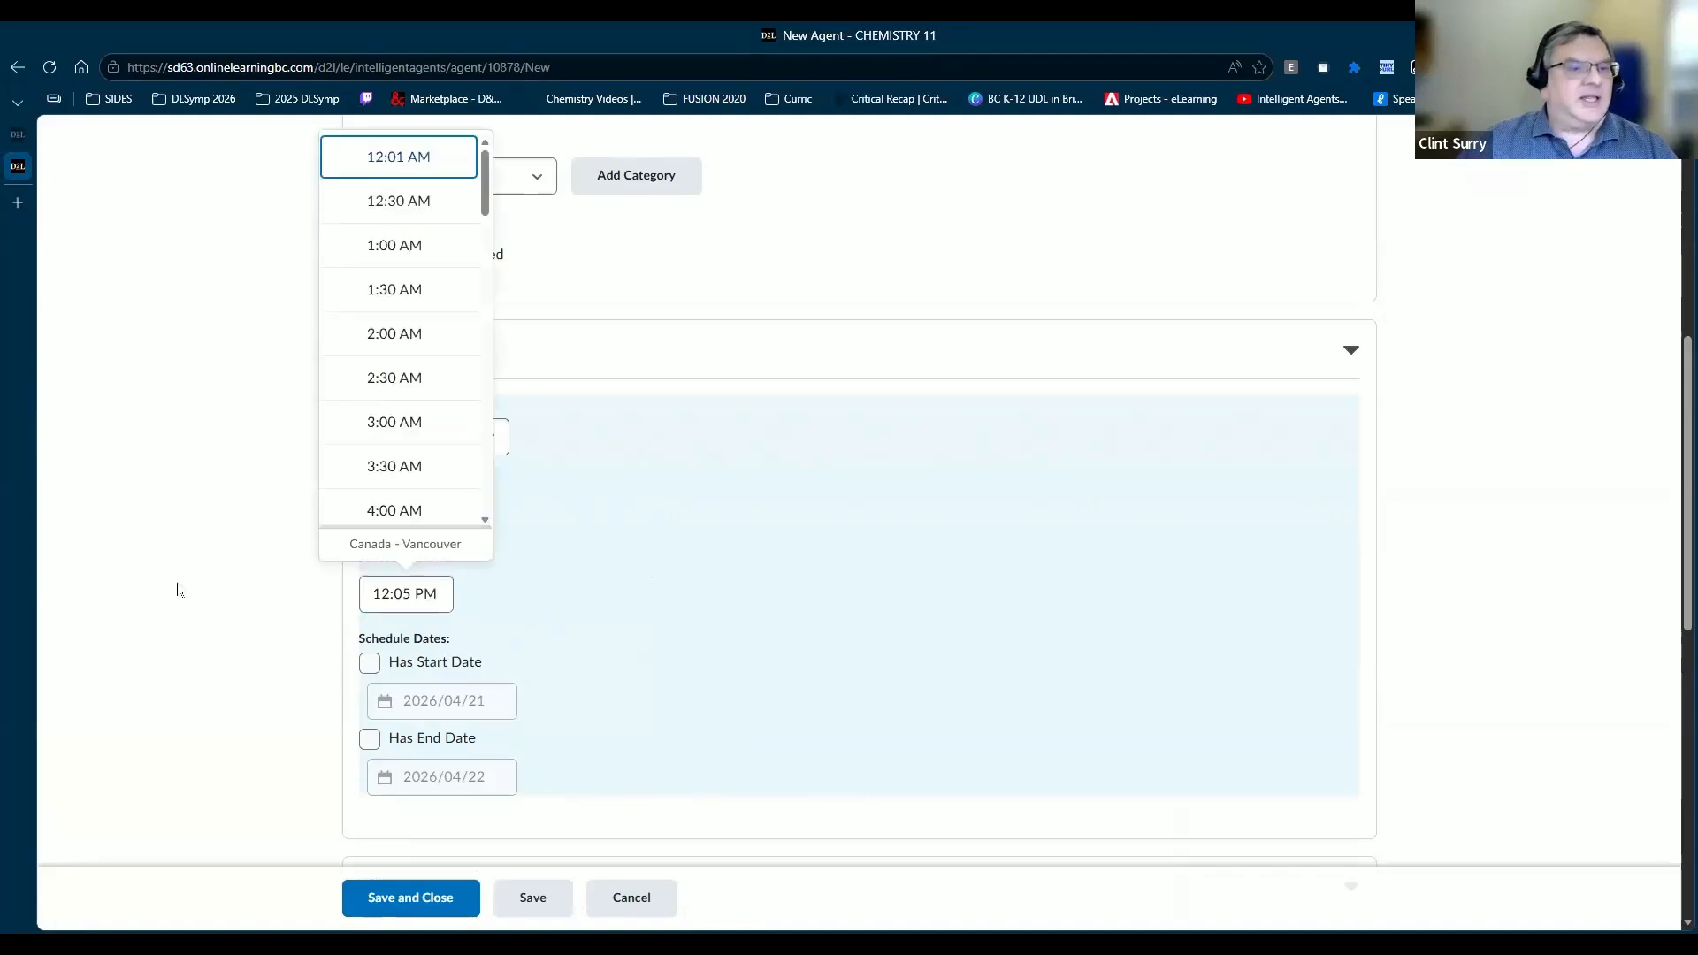
pyautogui.scroll(-18, 438, 354)
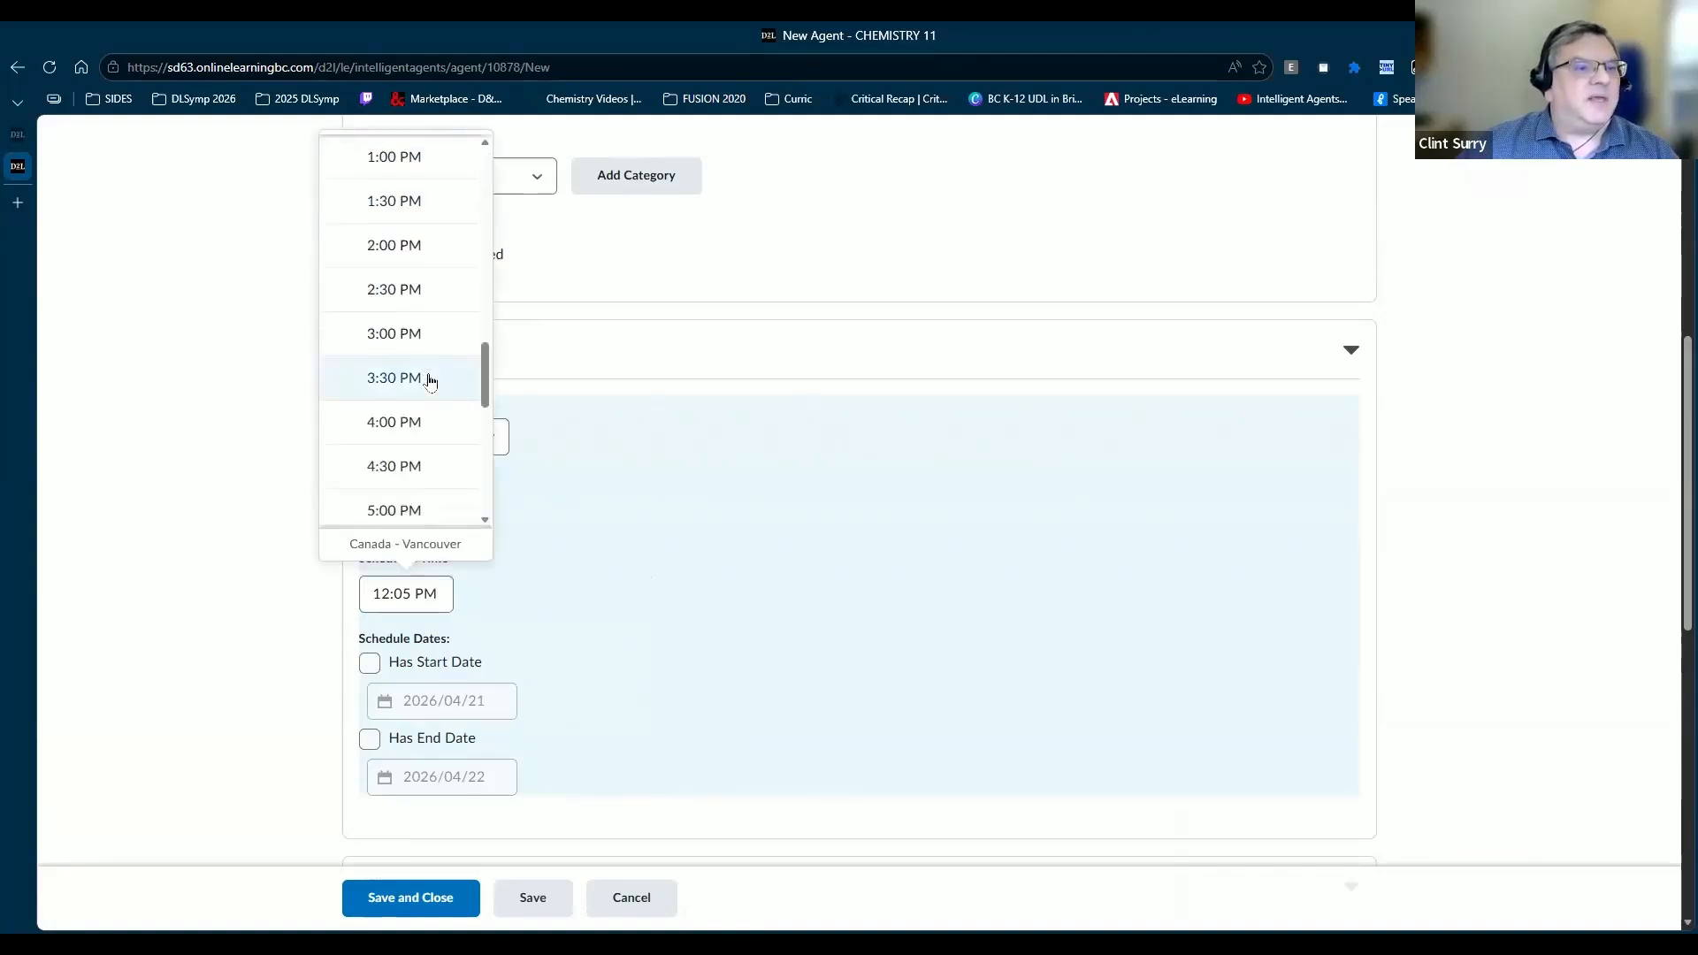
pyautogui.scroll(4, 430, 375)
pyautogui.scroll(3, 389, 265)
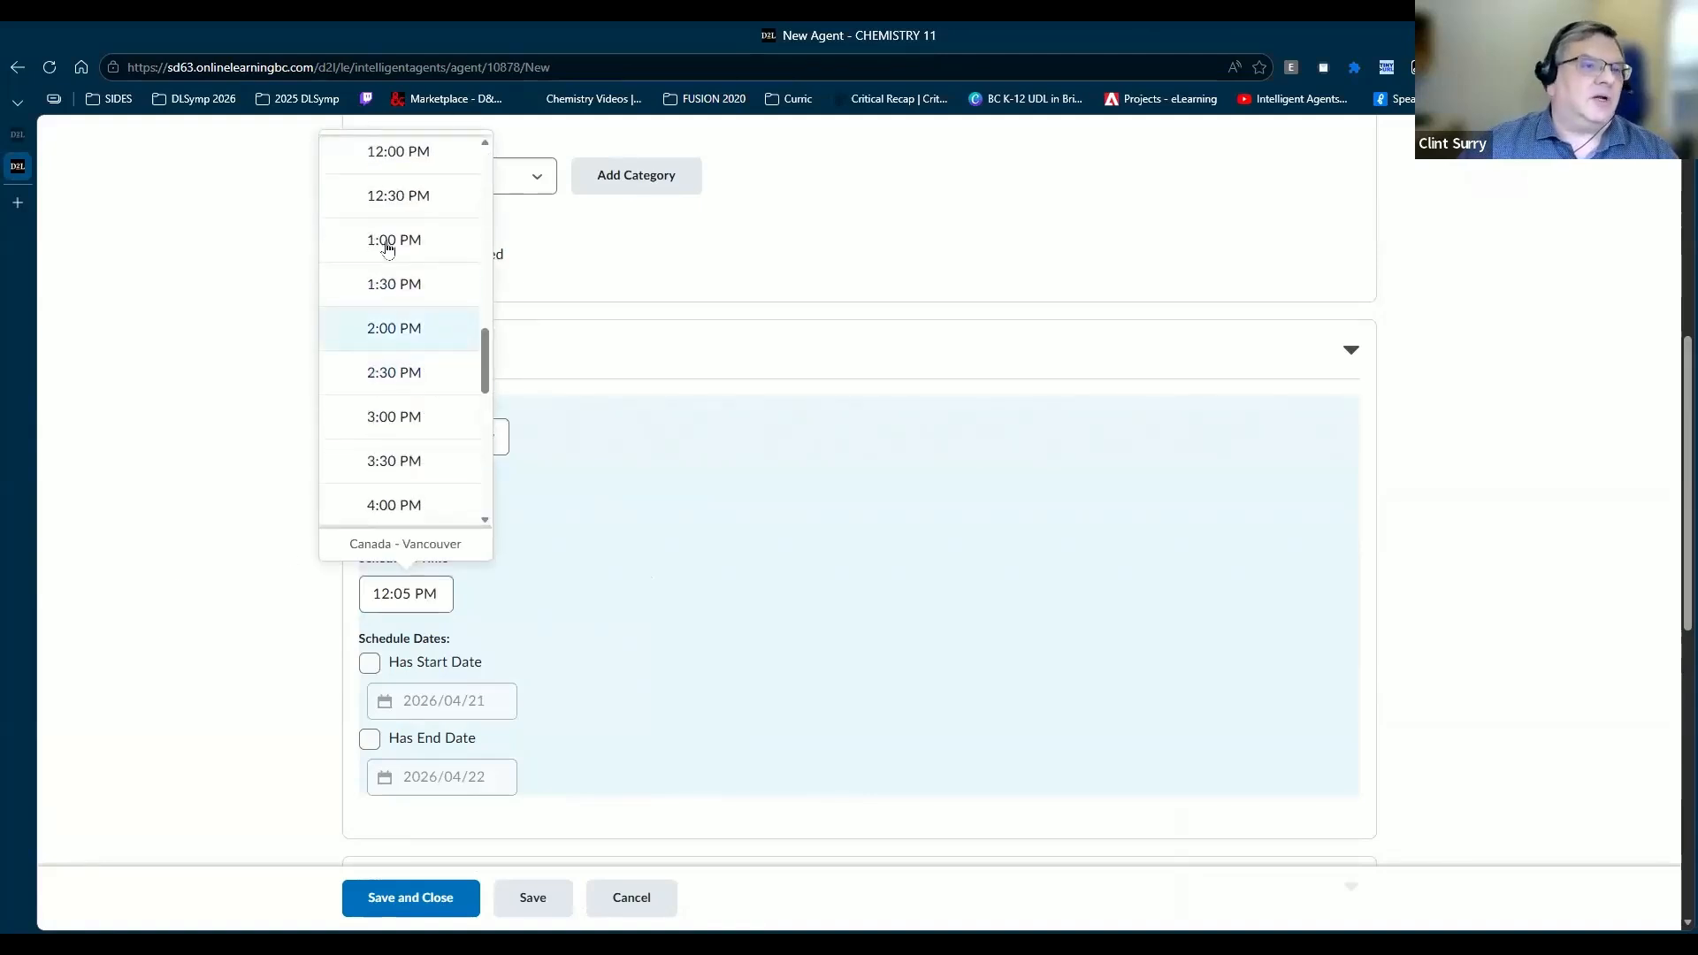
pyautogui.click(389, 238)
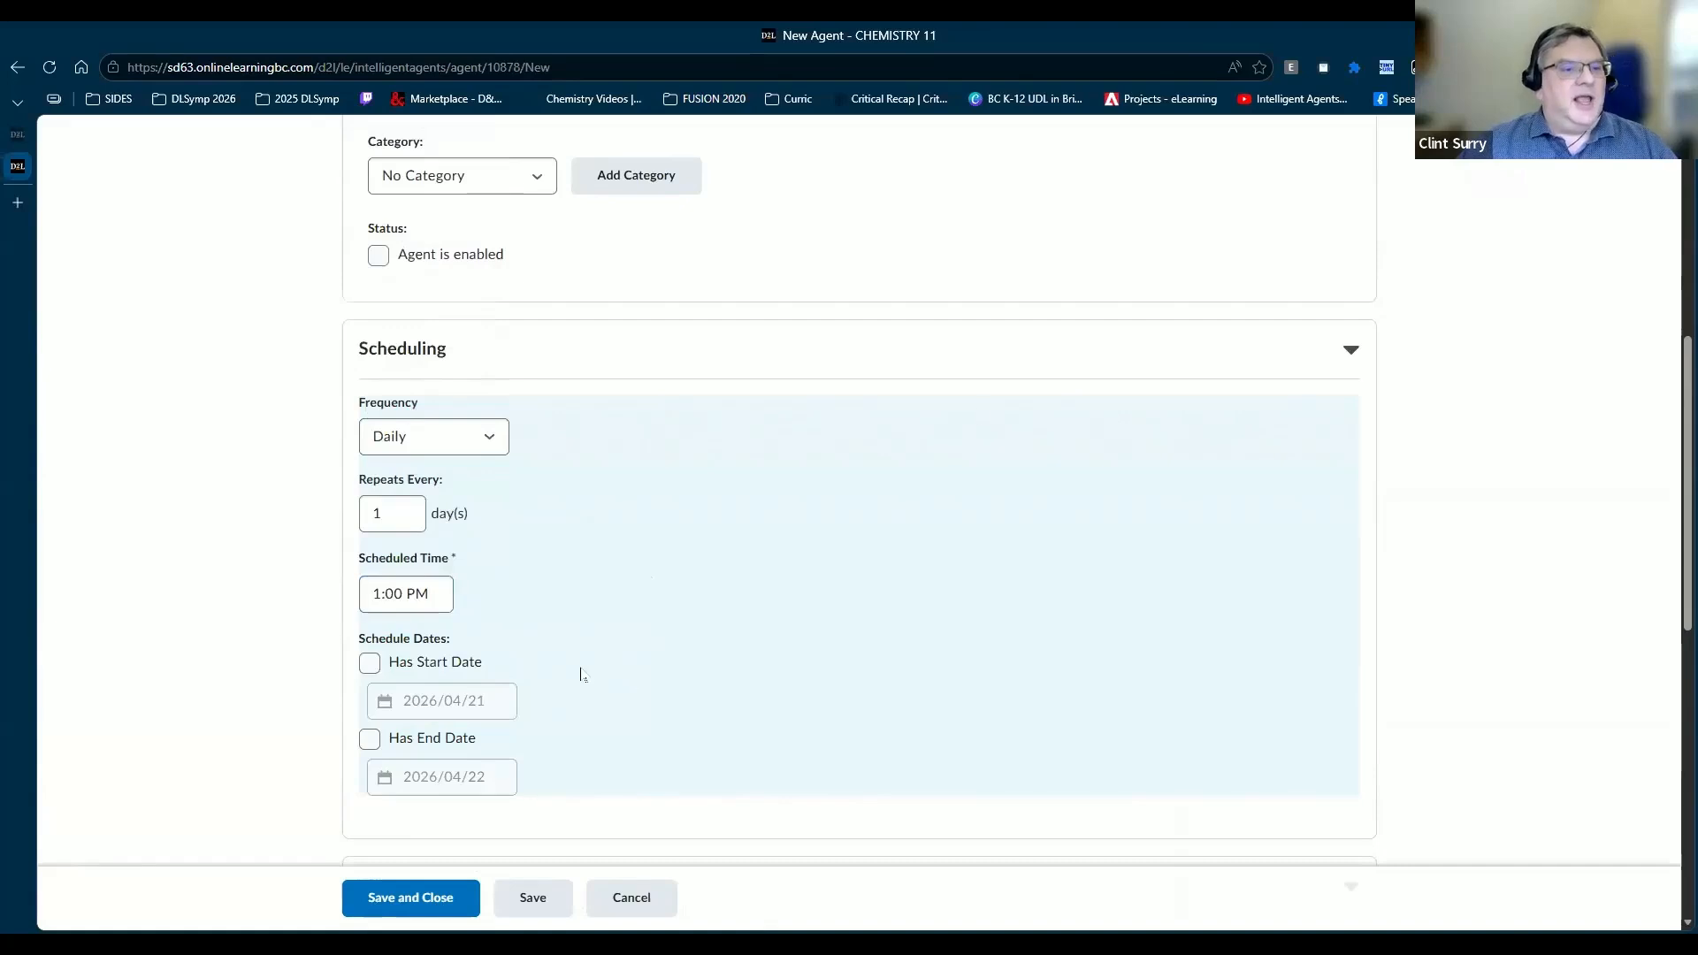
pyautogui.scroll(-3, 354, 410)
pyautogui.click(370, 398)
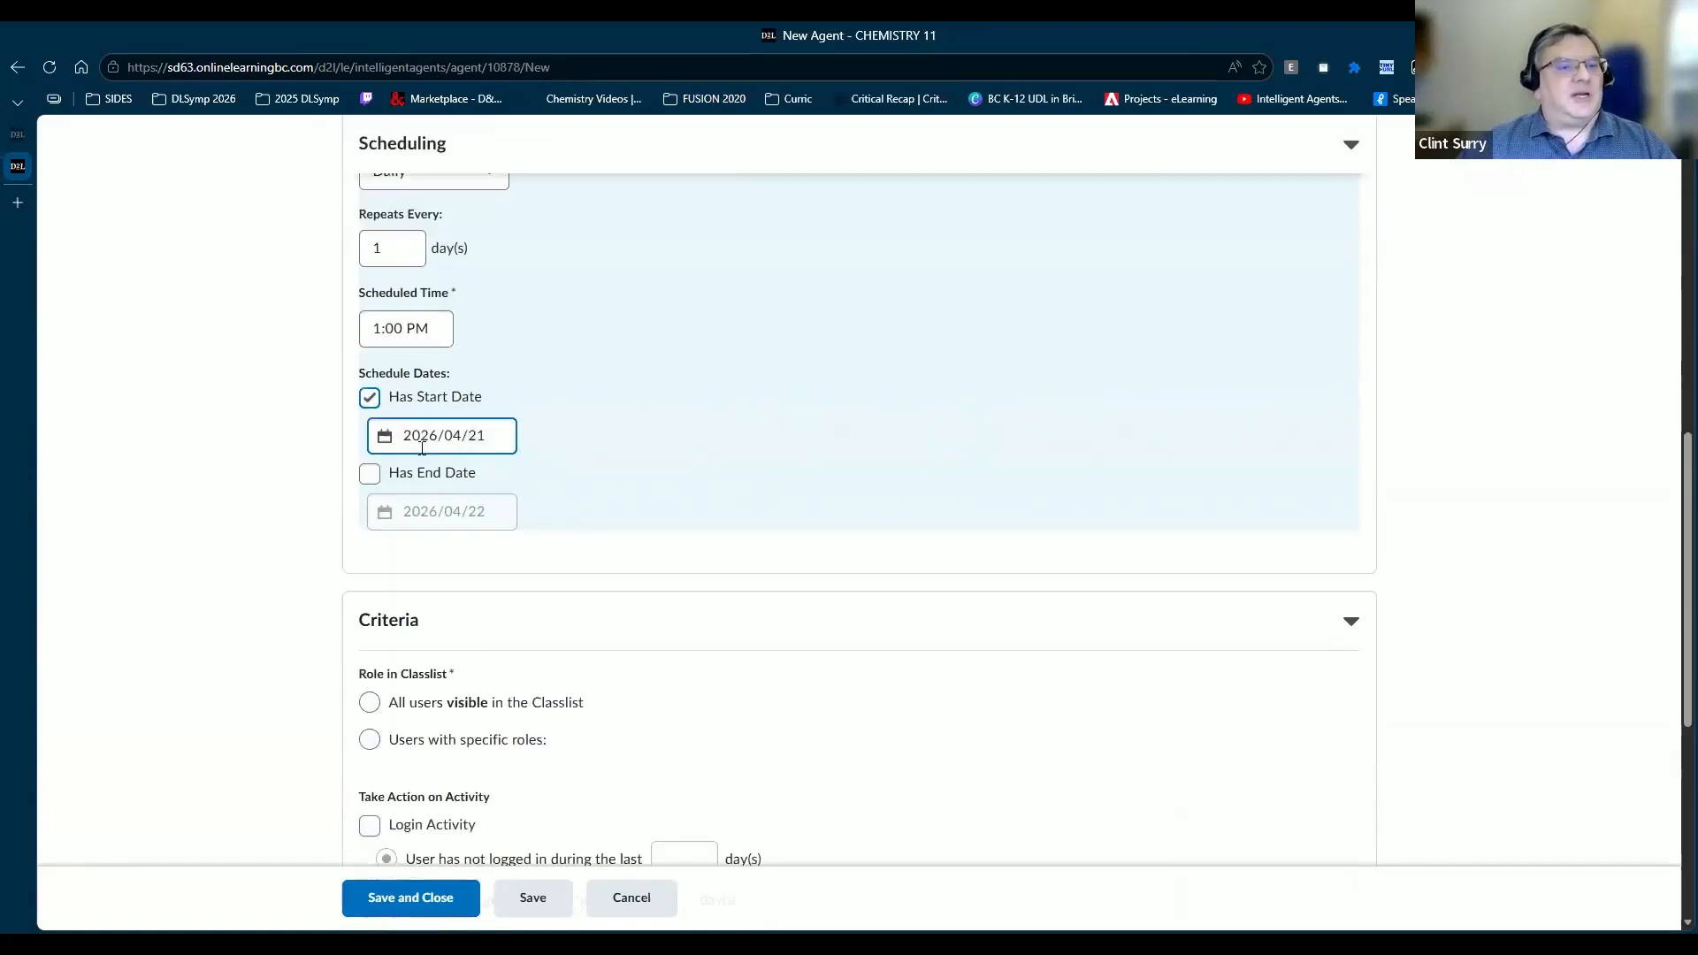
pyautogui.scroll(-5, 663, 438)
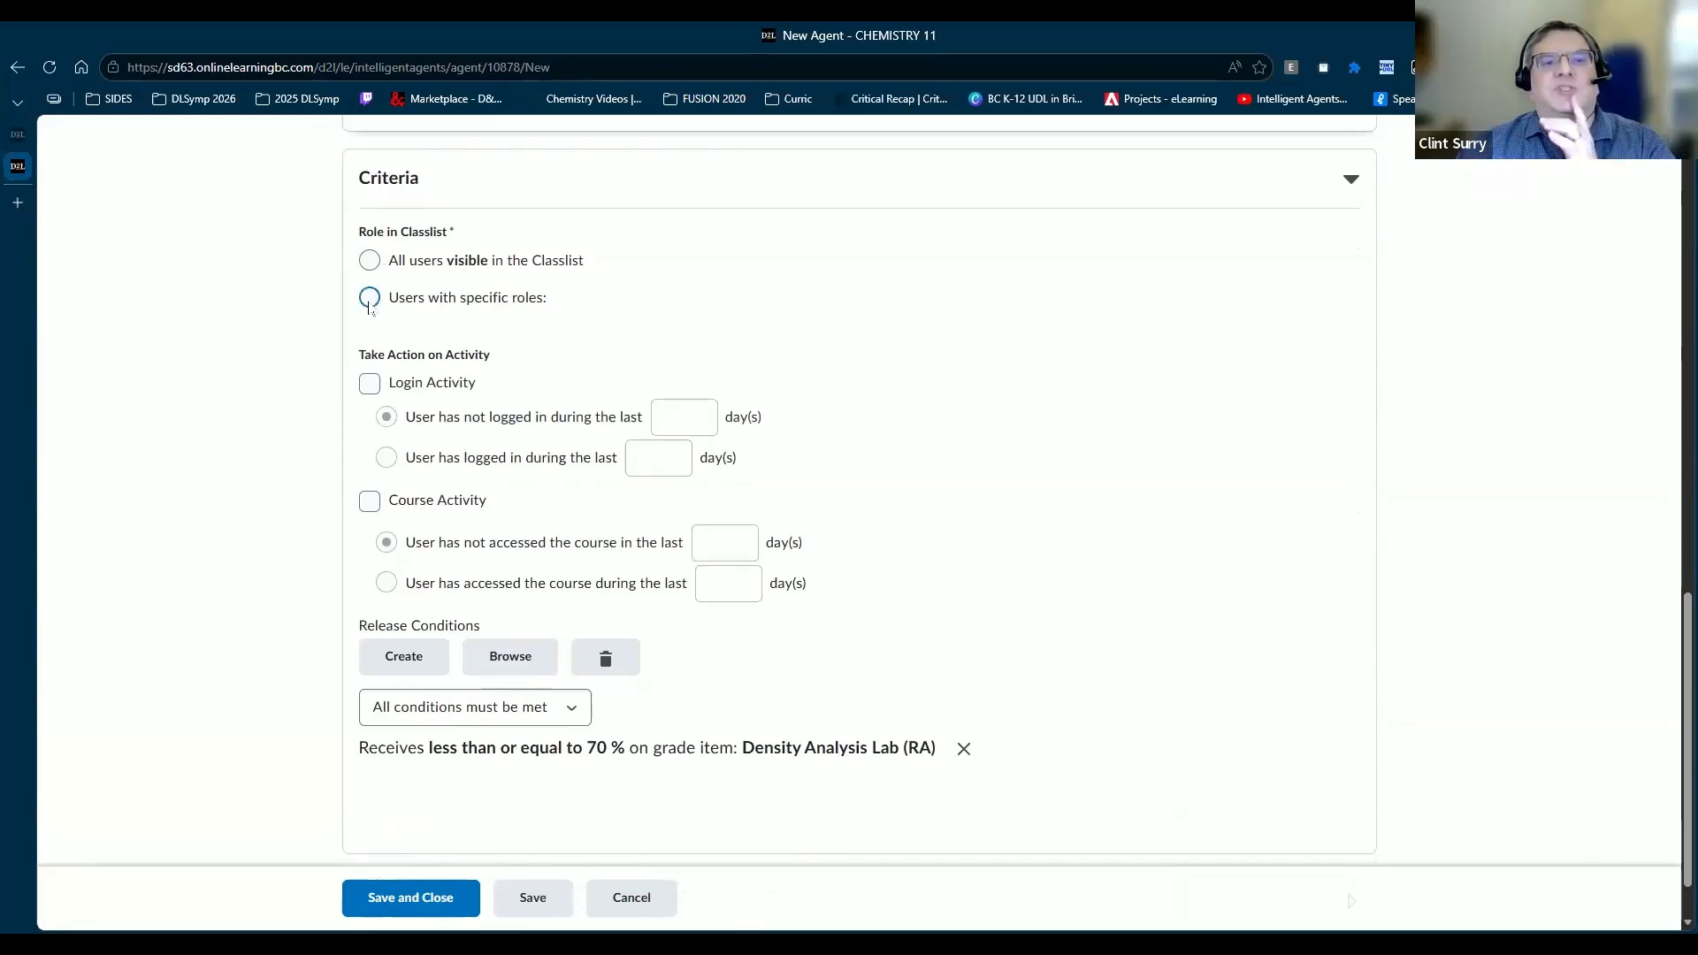
# Step: Restrict the agent to the Student and Pre-Activation Student roles and expand its Actions section
pyautogui.click(370, 301)
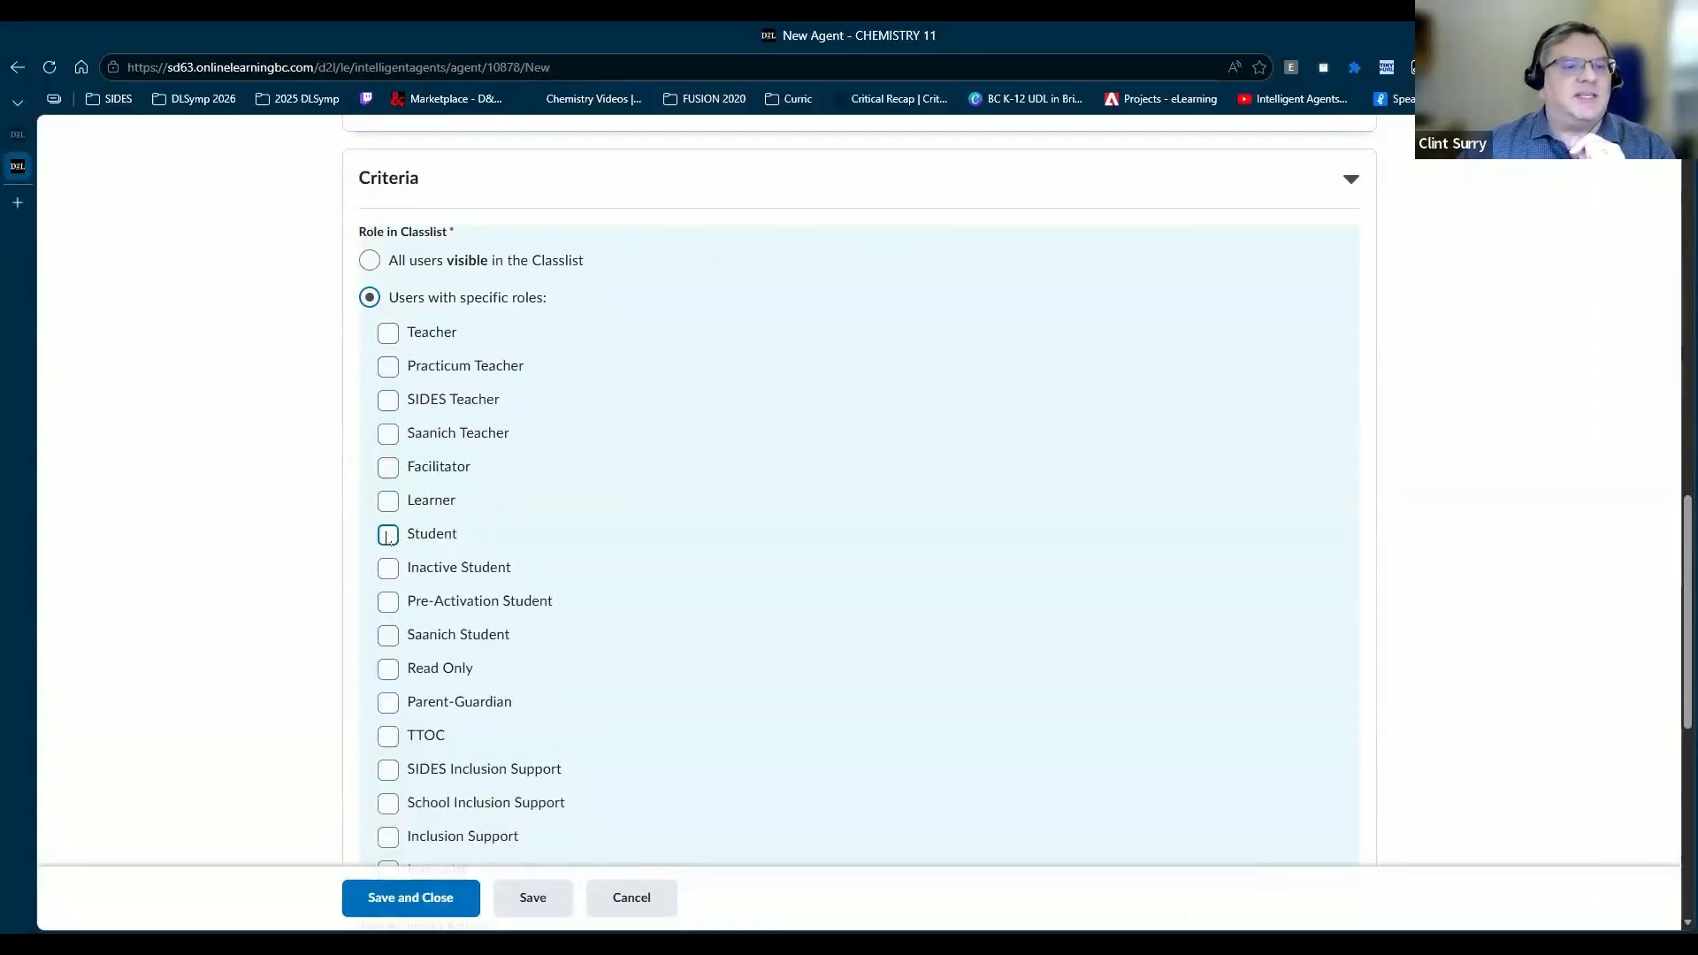
pyautogui.click(389, 604)
pyautogui.click(388, 535)
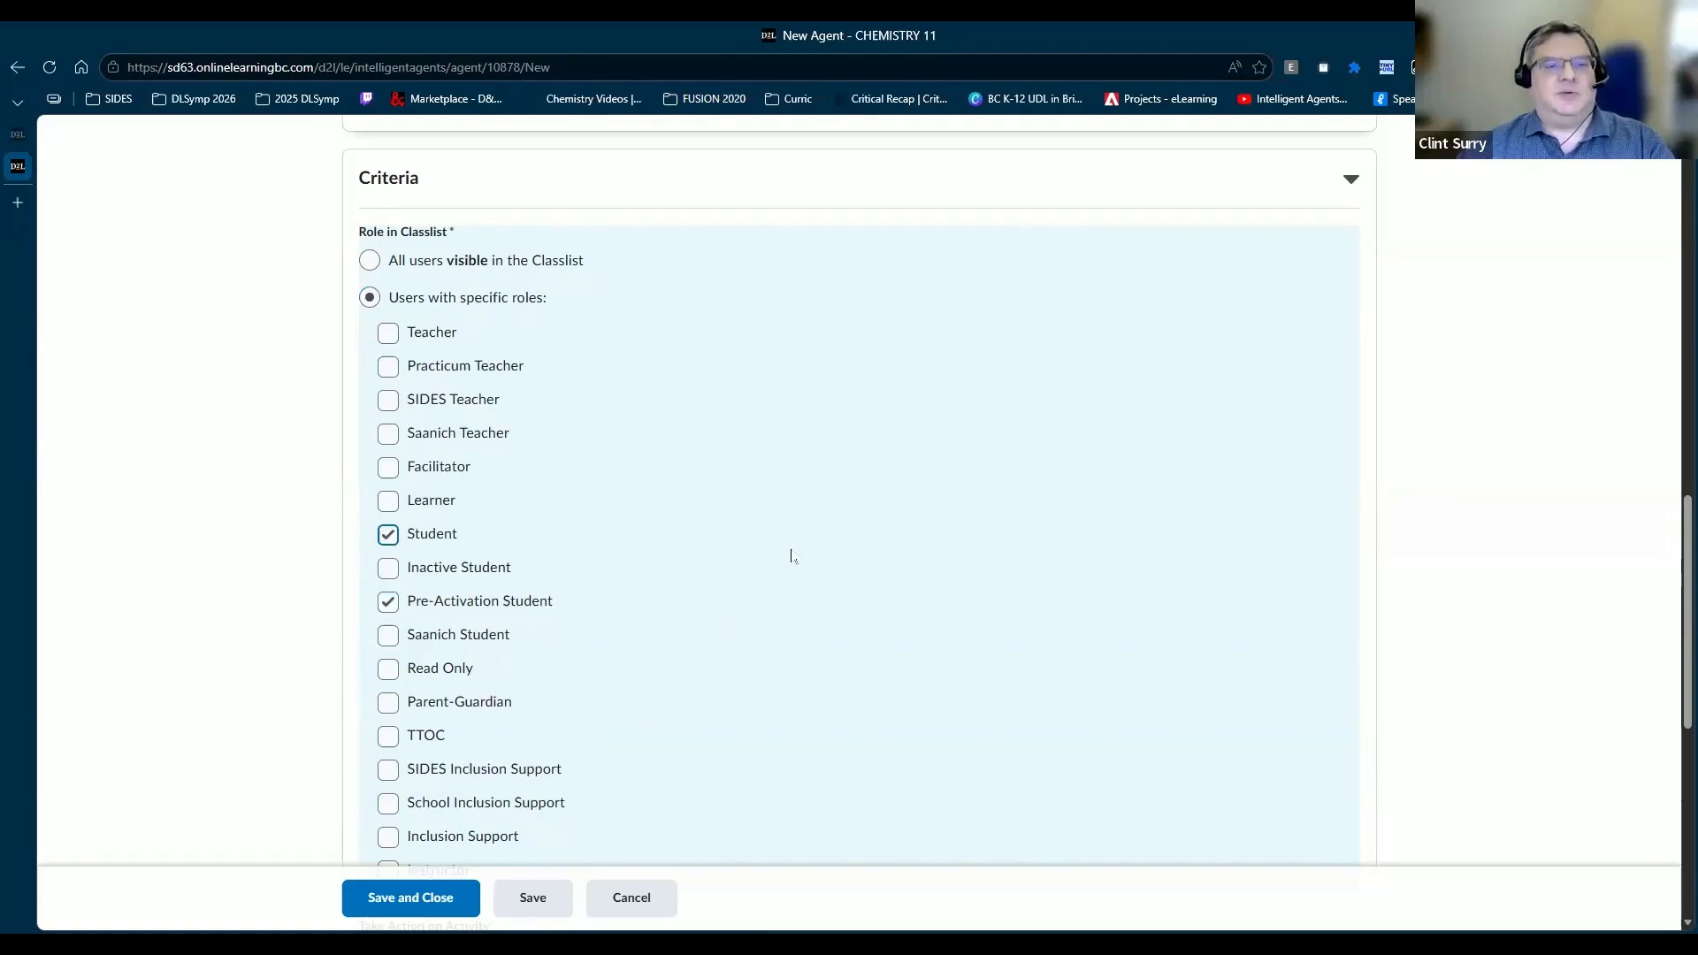
pyautogui.scroll(-5, 533, 650)
pyautogui.scroll(-2, 533, 650)
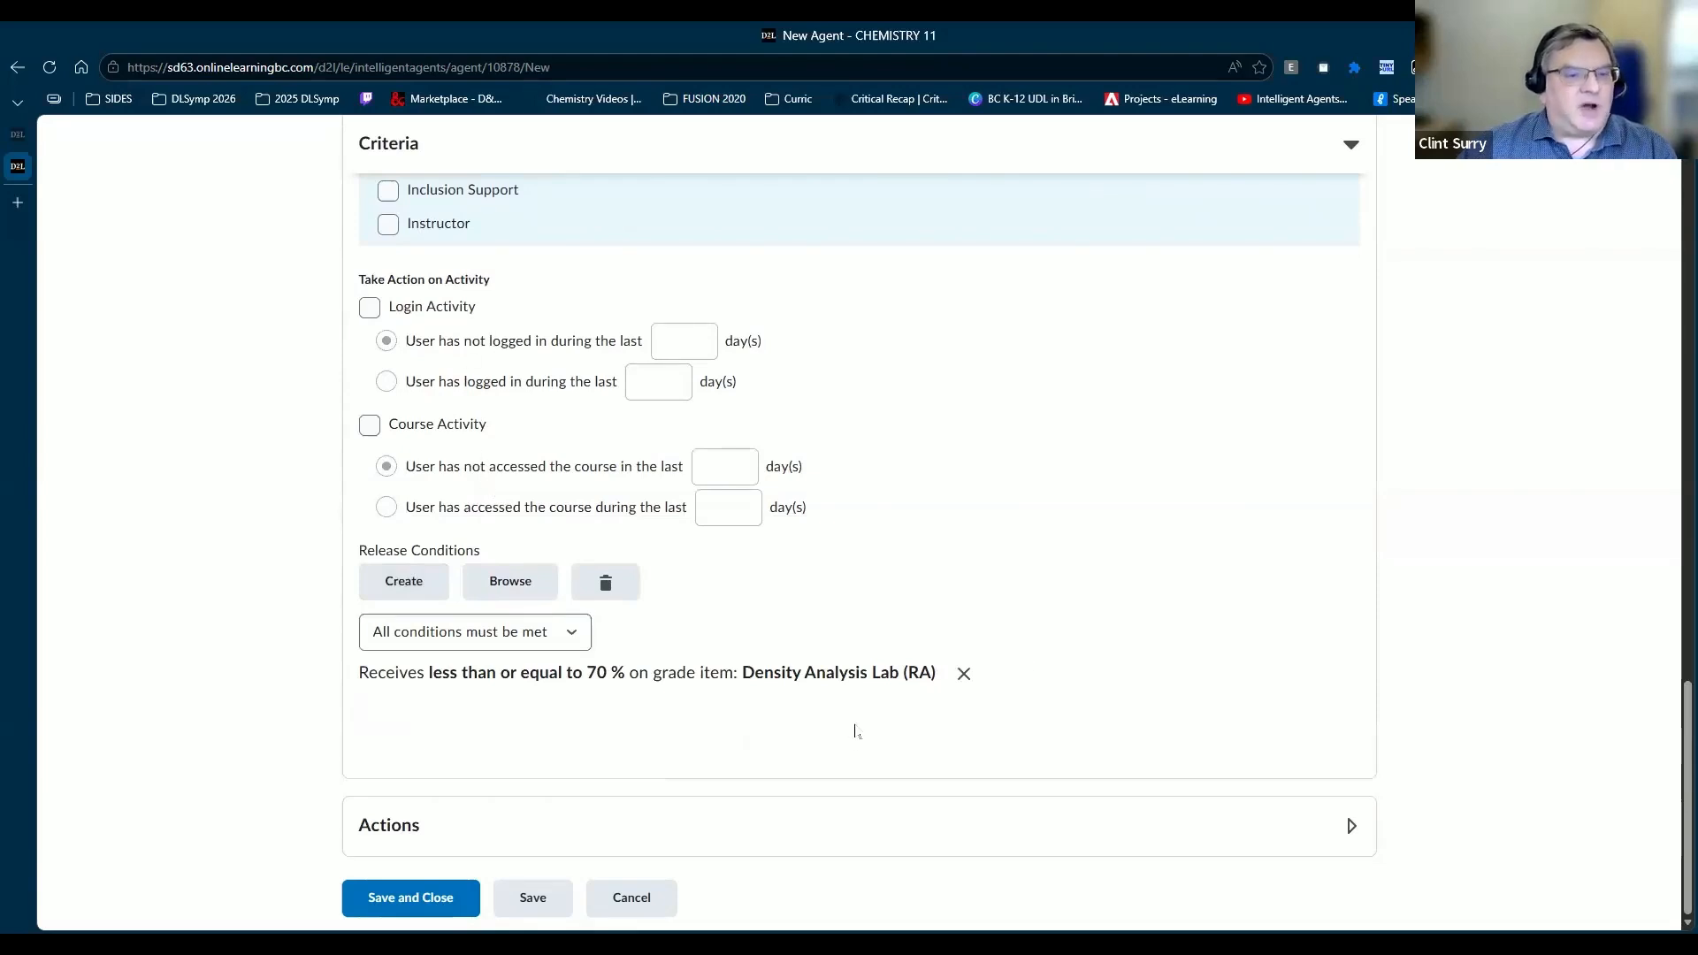
pyautogui.click(800, 825)
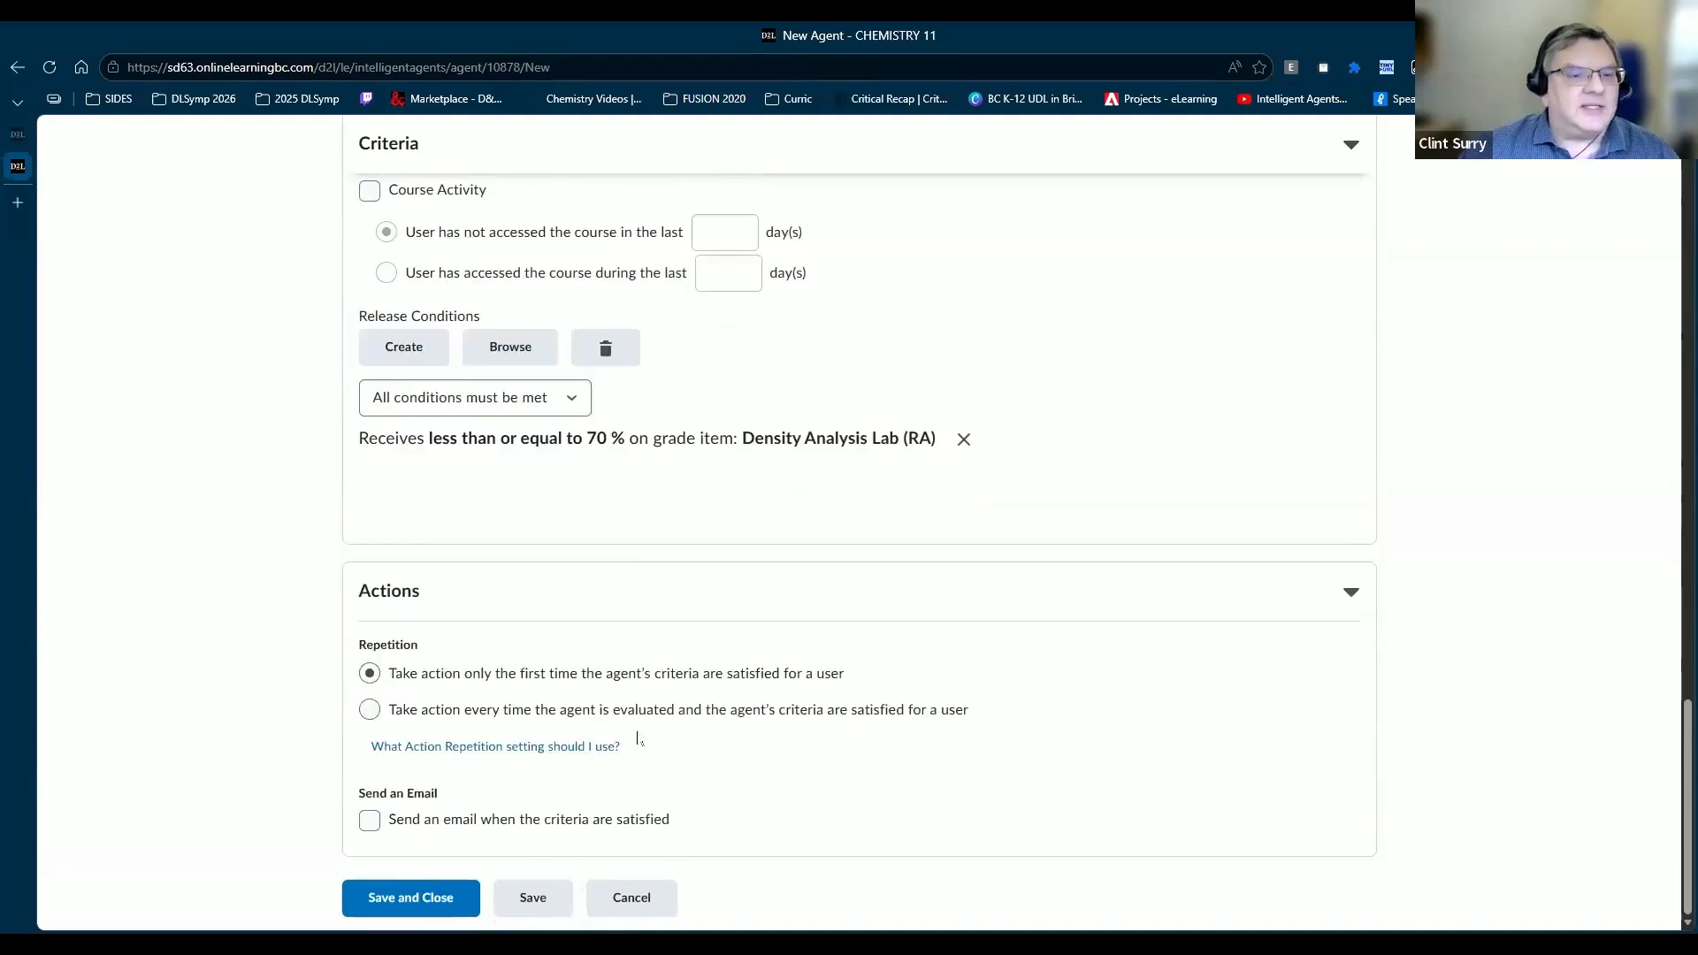
# Step: Turn on 'Send an email when the criteria are satisfied' and ready the To field
pyautogui.click(369, 825)
pyautogui.scroll(-3, 658, 711)
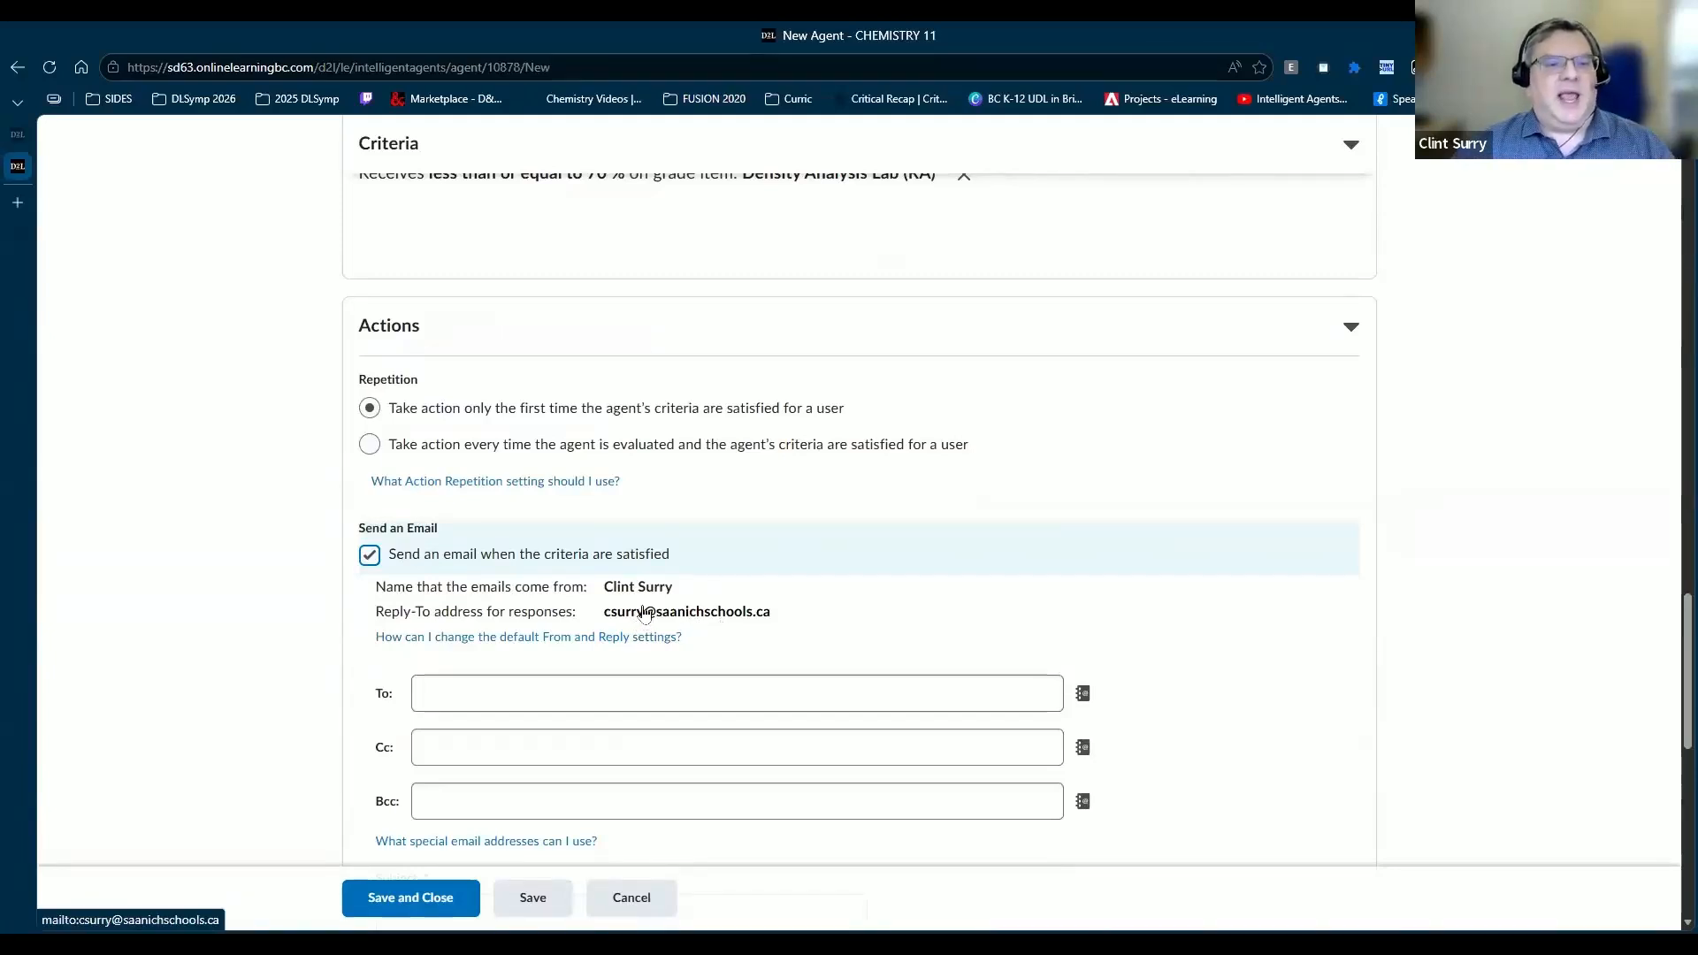
pyautogui.click(698, 703)
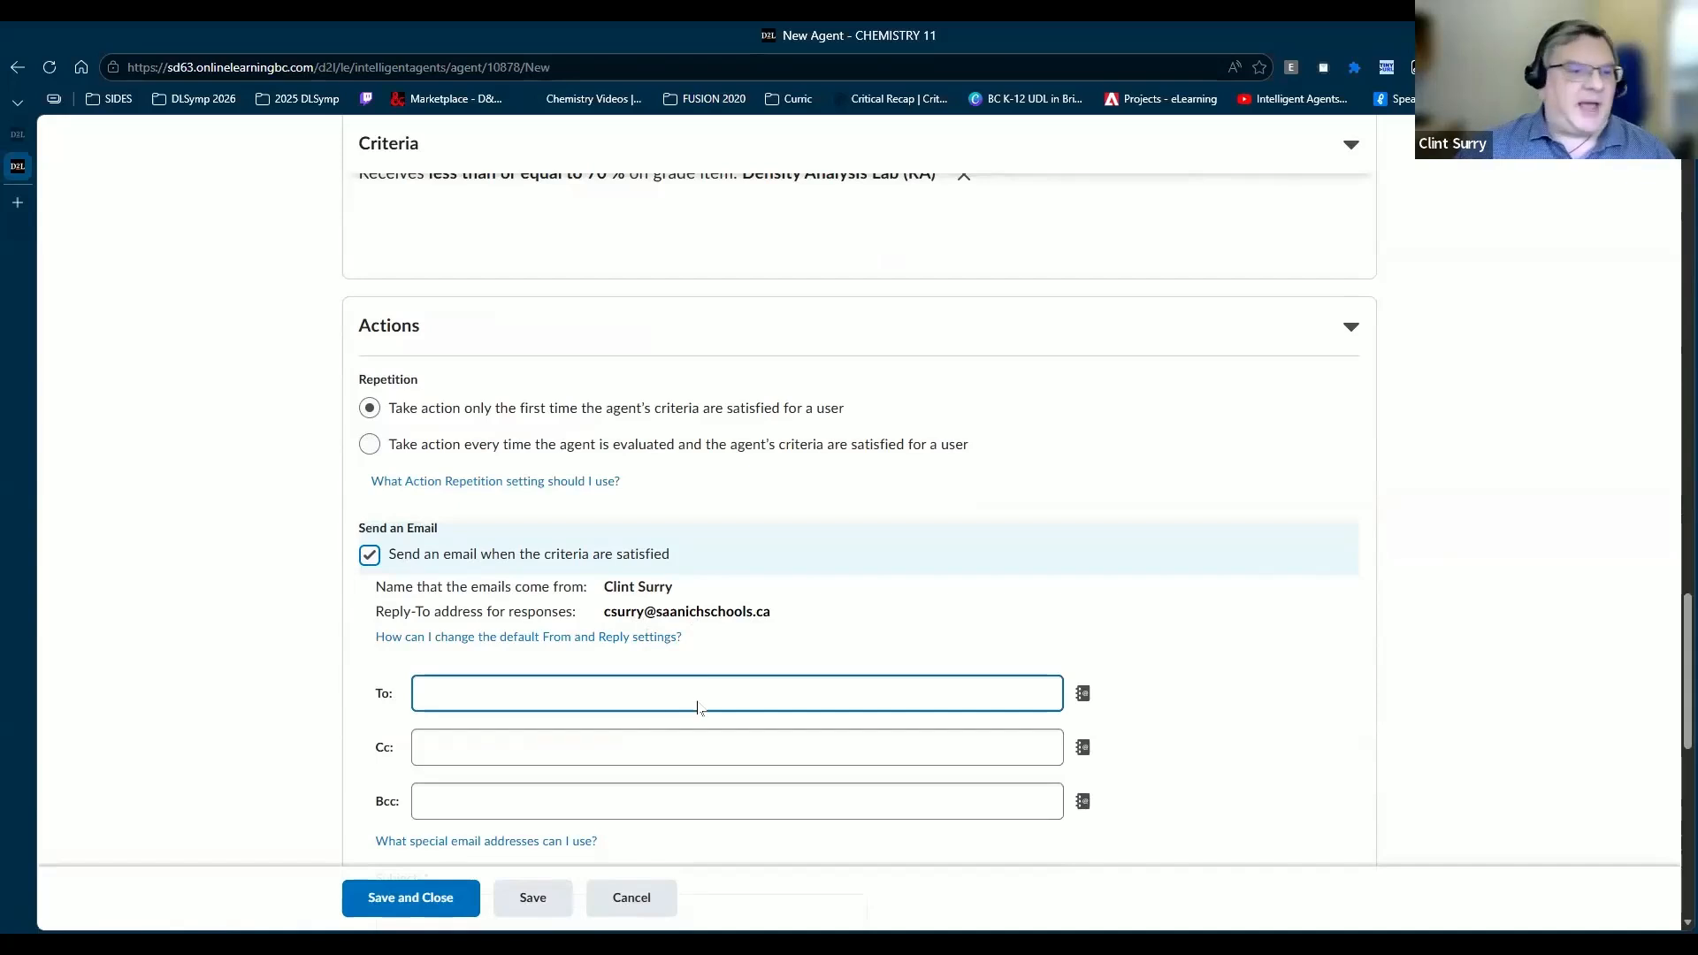
pyautogui.scroll(-2, 459, 496)
pyautogui.click(445, 521)
pyautogui.click(560, 626)
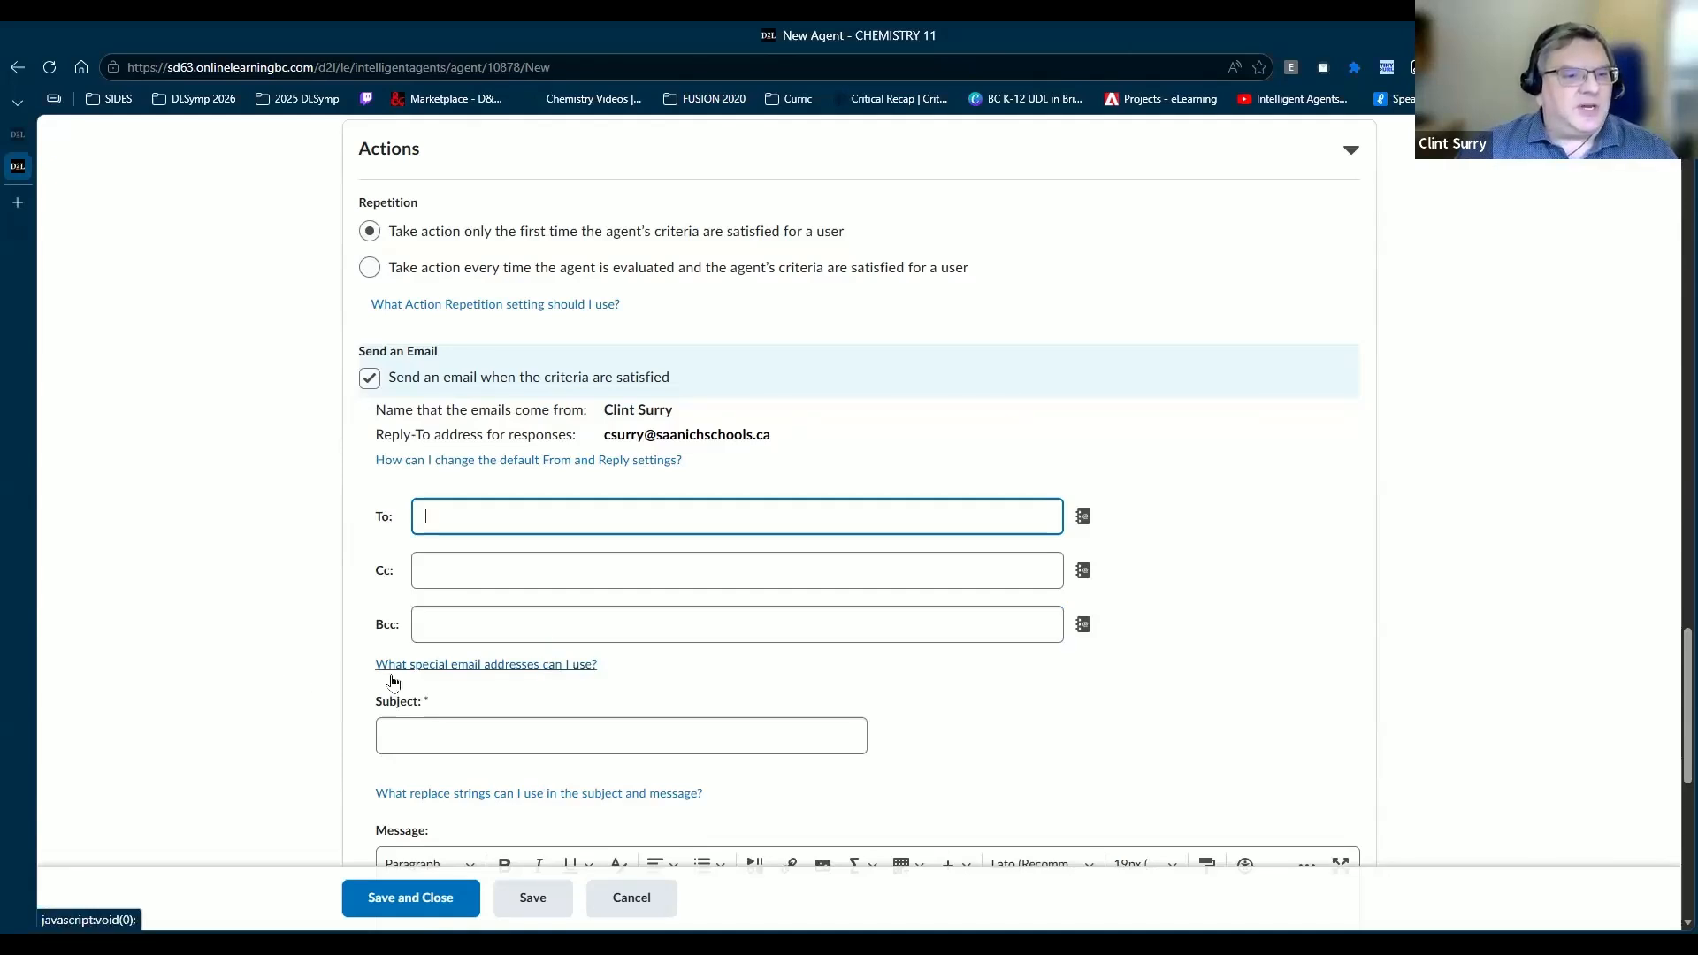
# Step: Address the email To {InitiatingUser}, copied from the help list, and enter the teacher's email as Cc
pyautogui.click(468, 665)
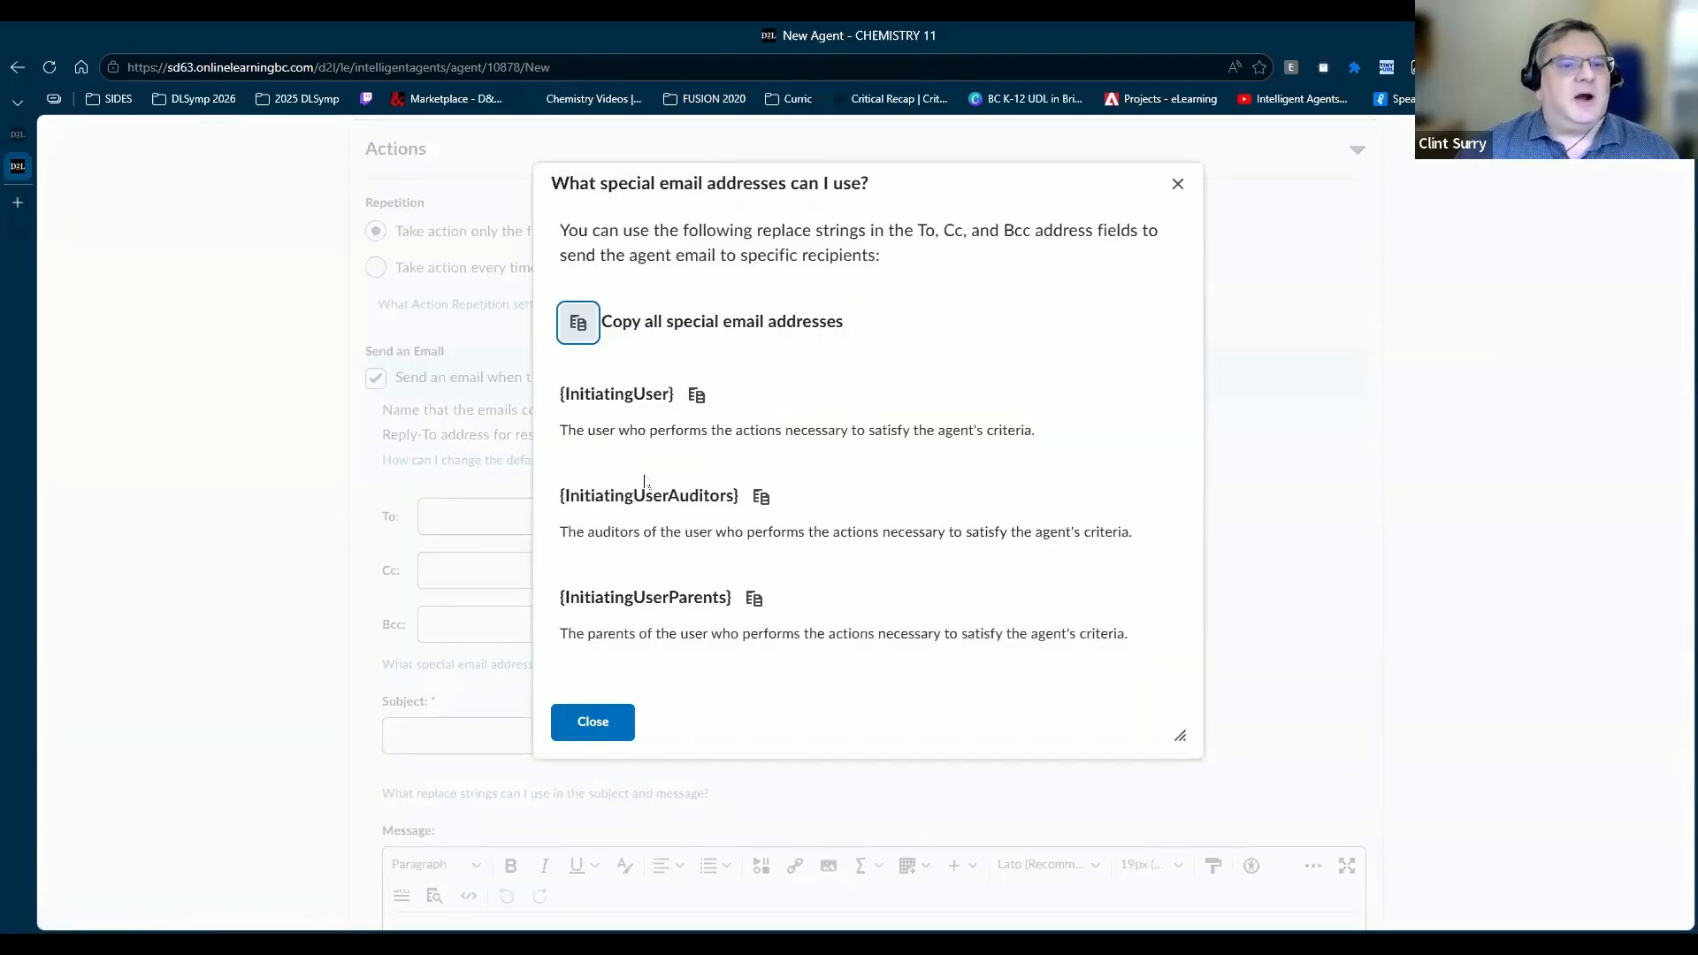
pyautogui.click(698, 397)
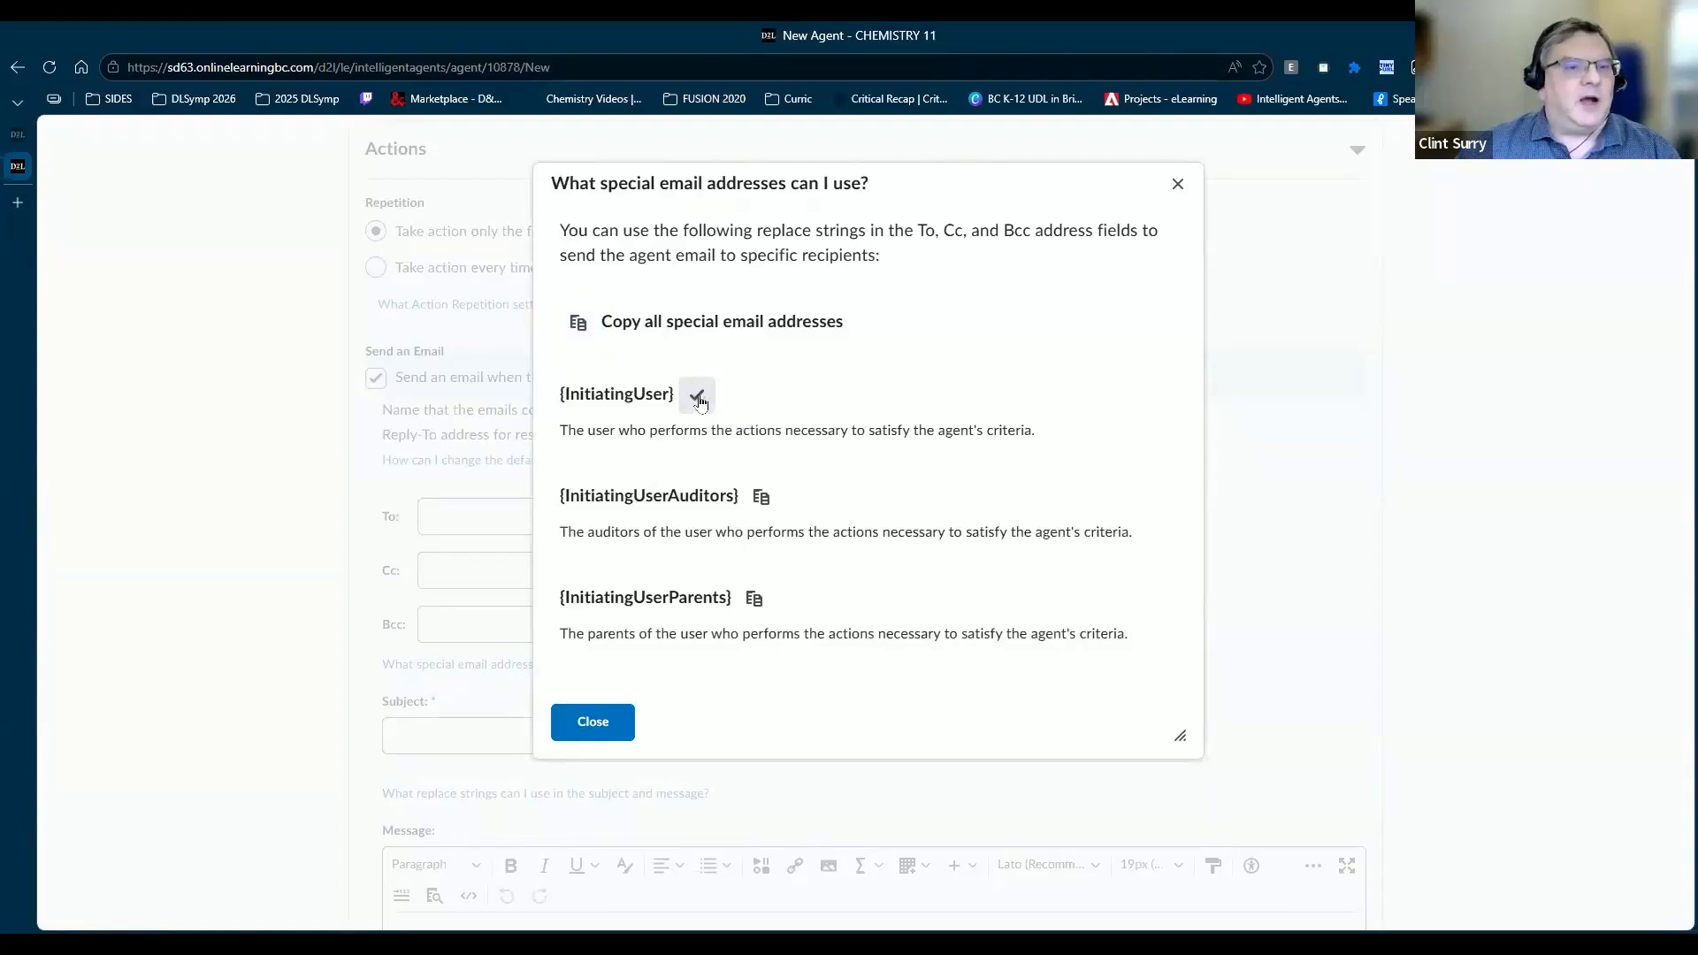
pyautogui.click(1177, 183)
pyautogui.click(537, 511)
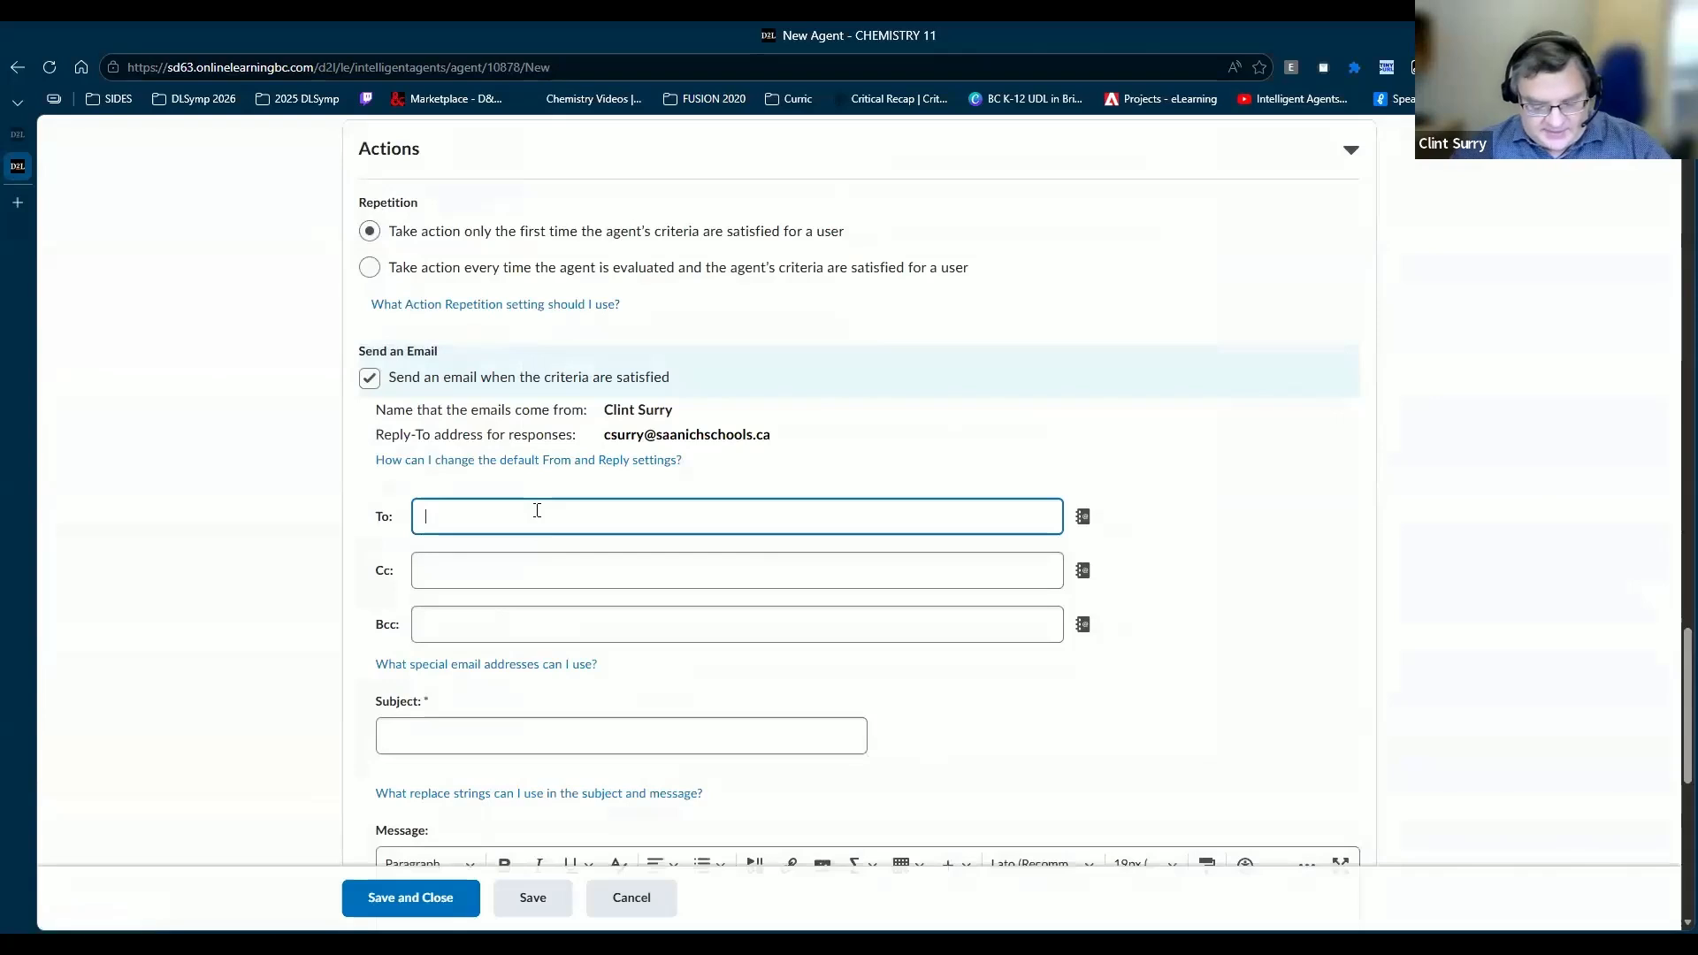
pyautogui.hotkey('ctrl', 'v')
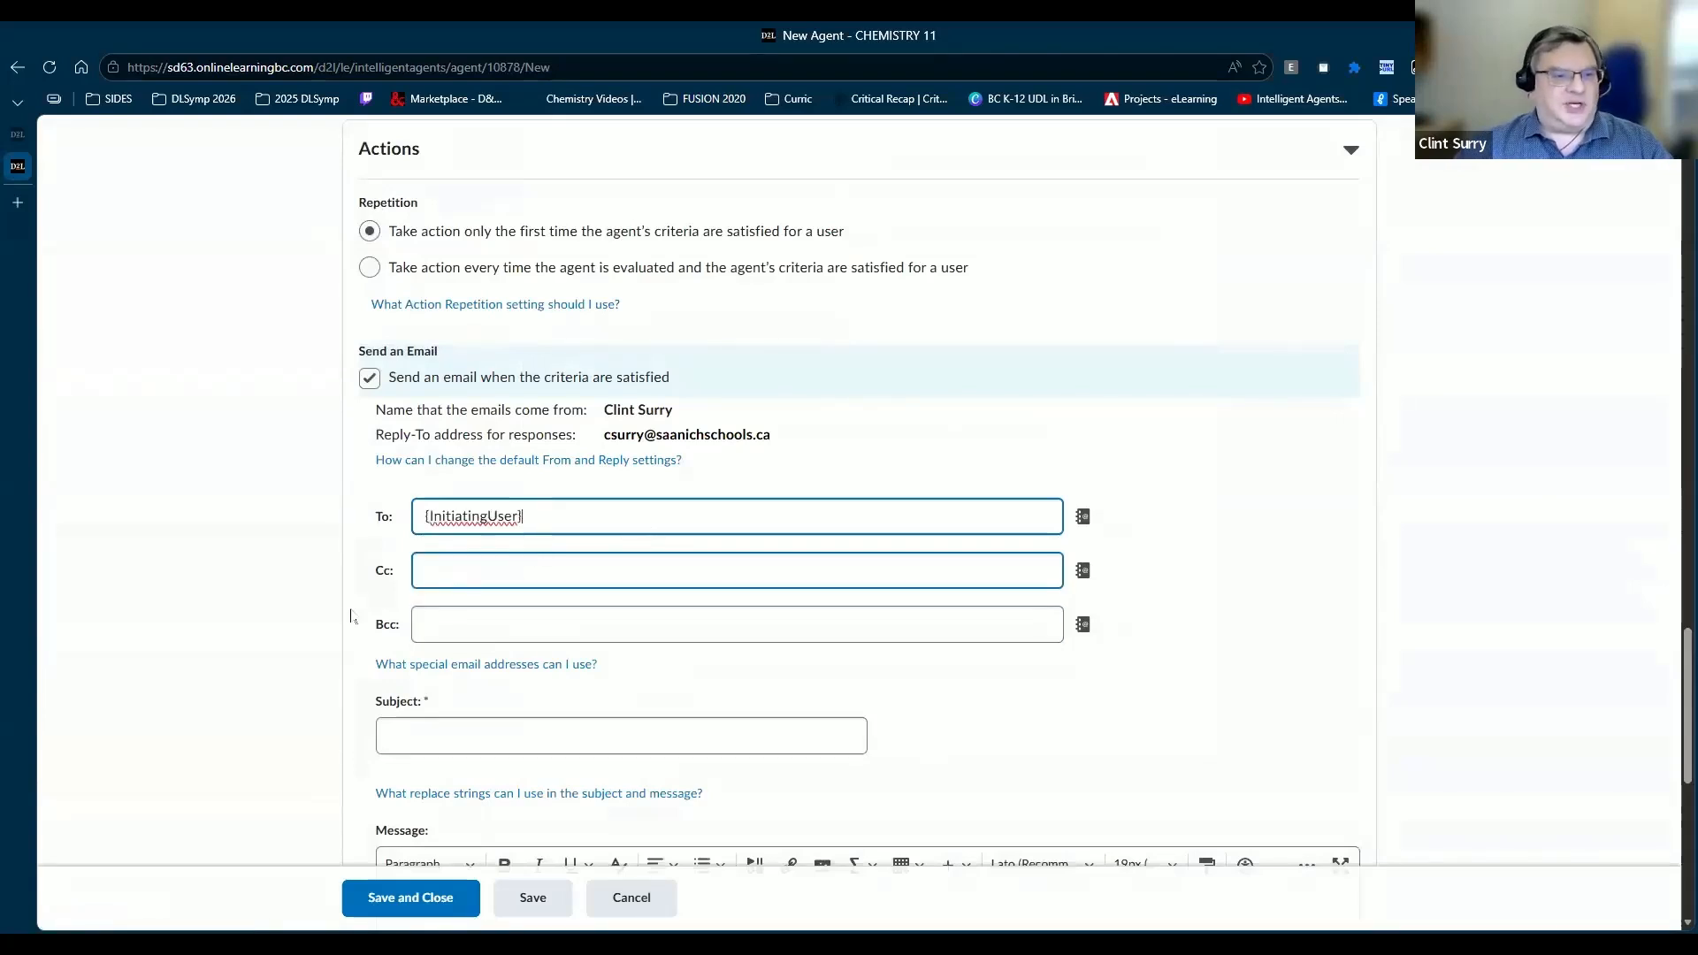
pyautogui.click(450, 571)
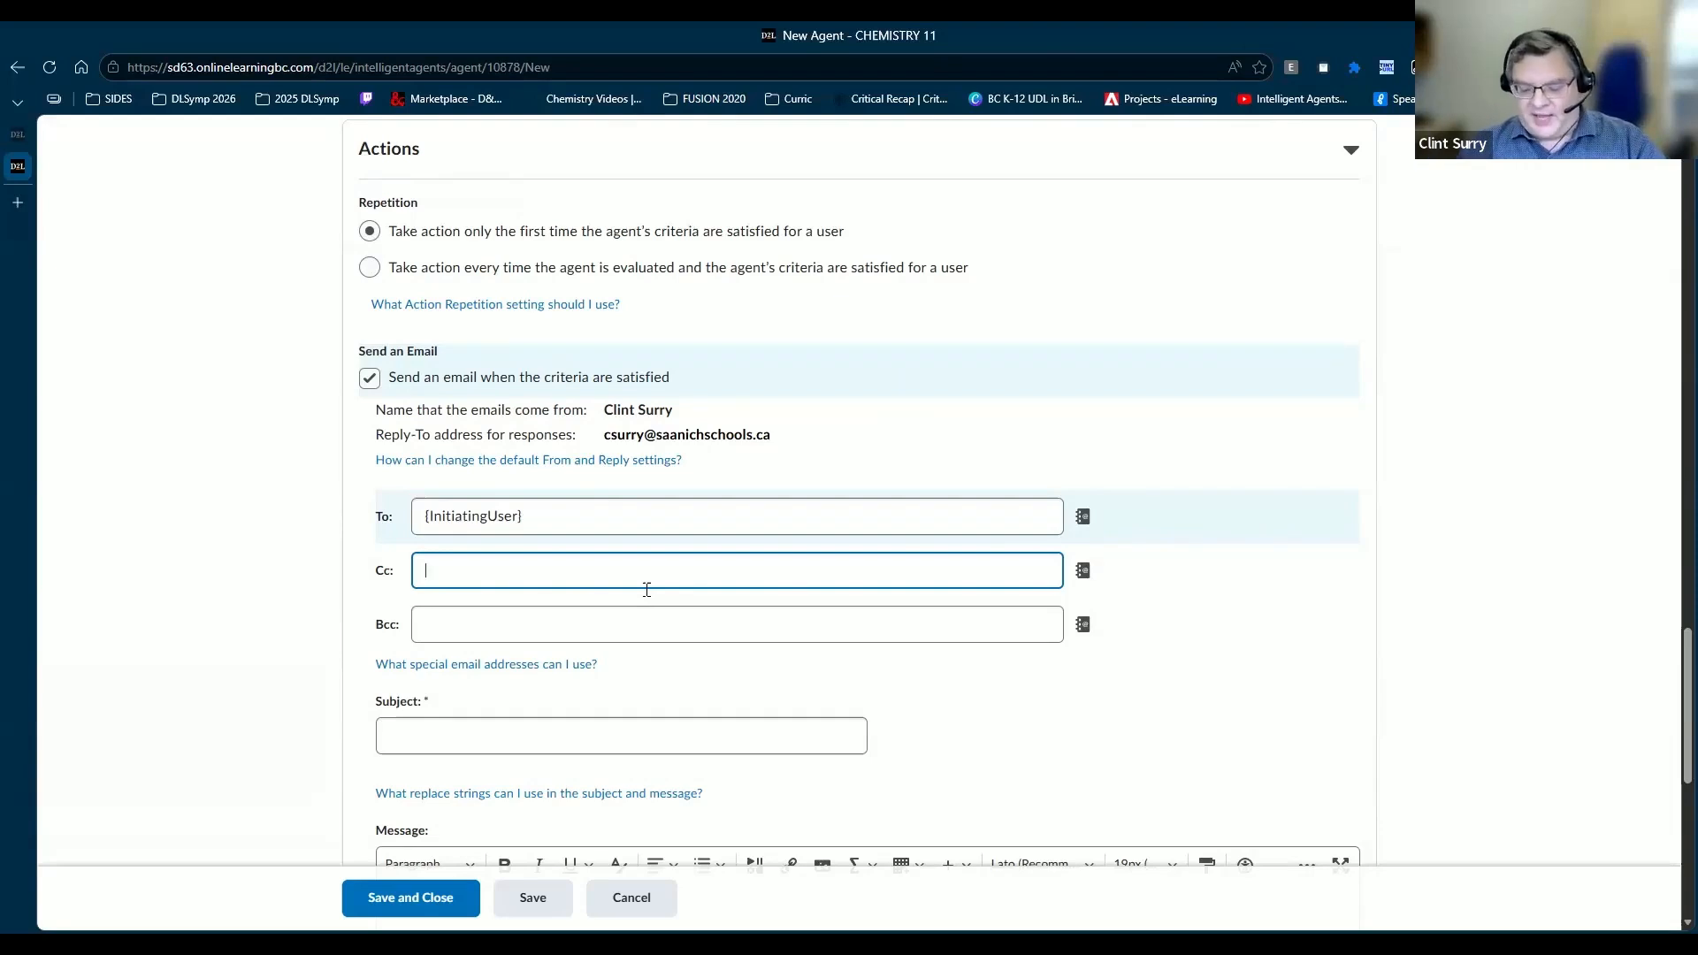
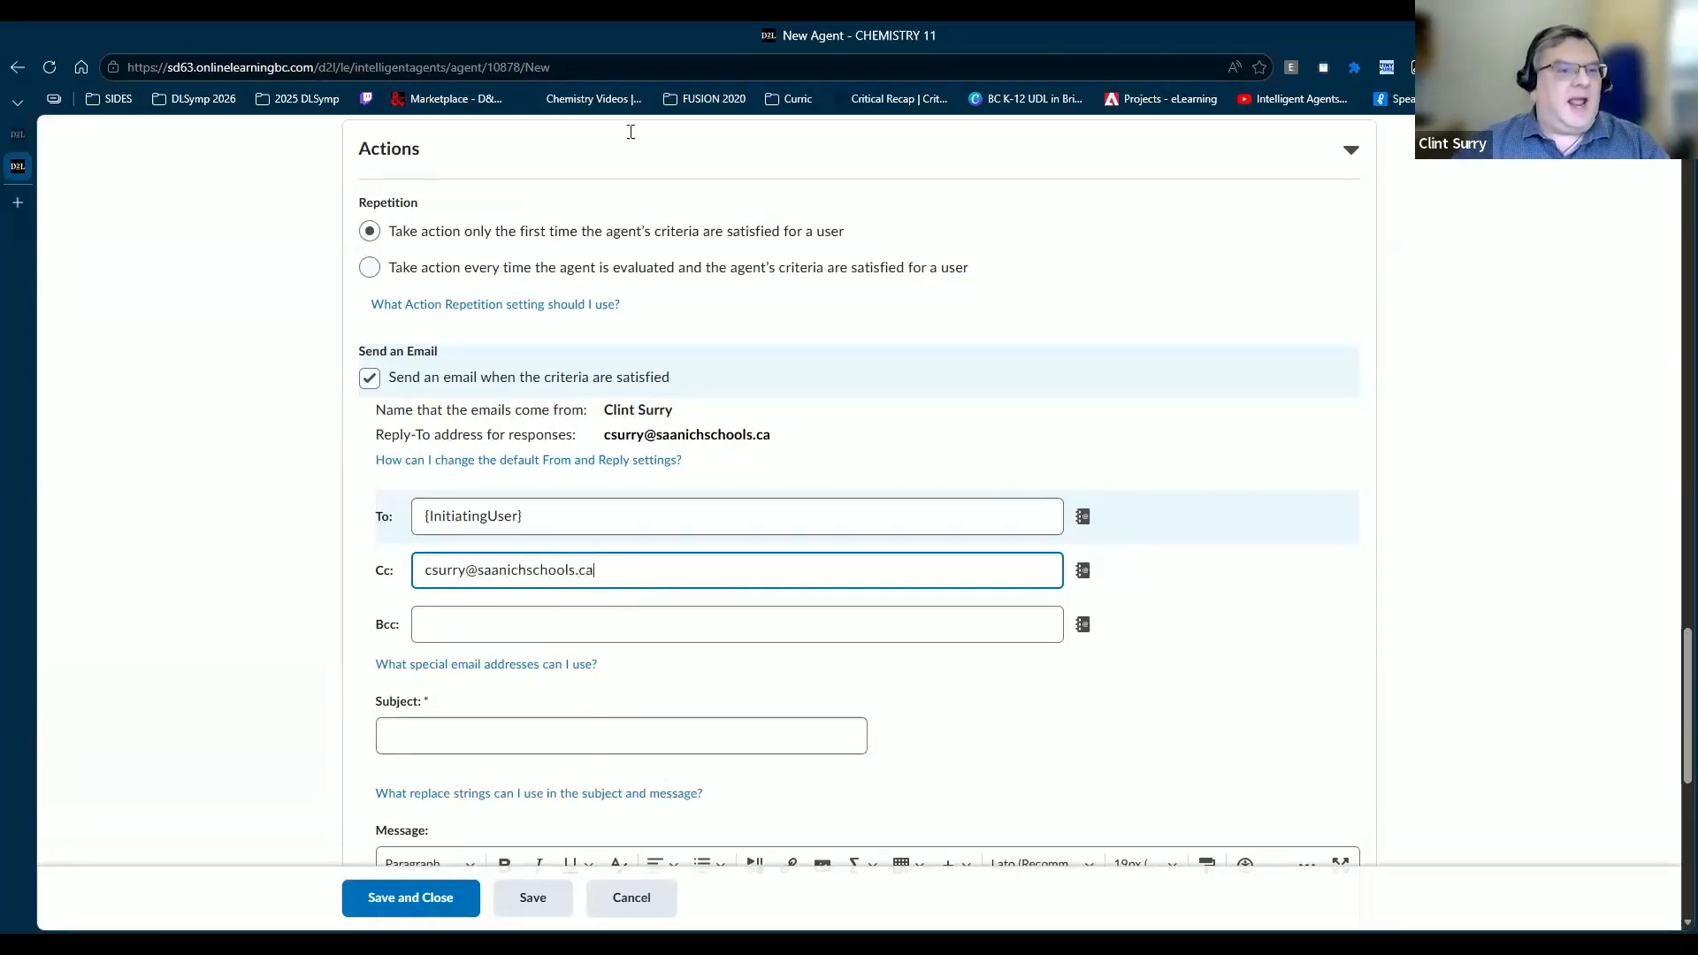
# Step: Type 'Can I help you' as the alert email's subject line
pyautogui.click(552, 737)
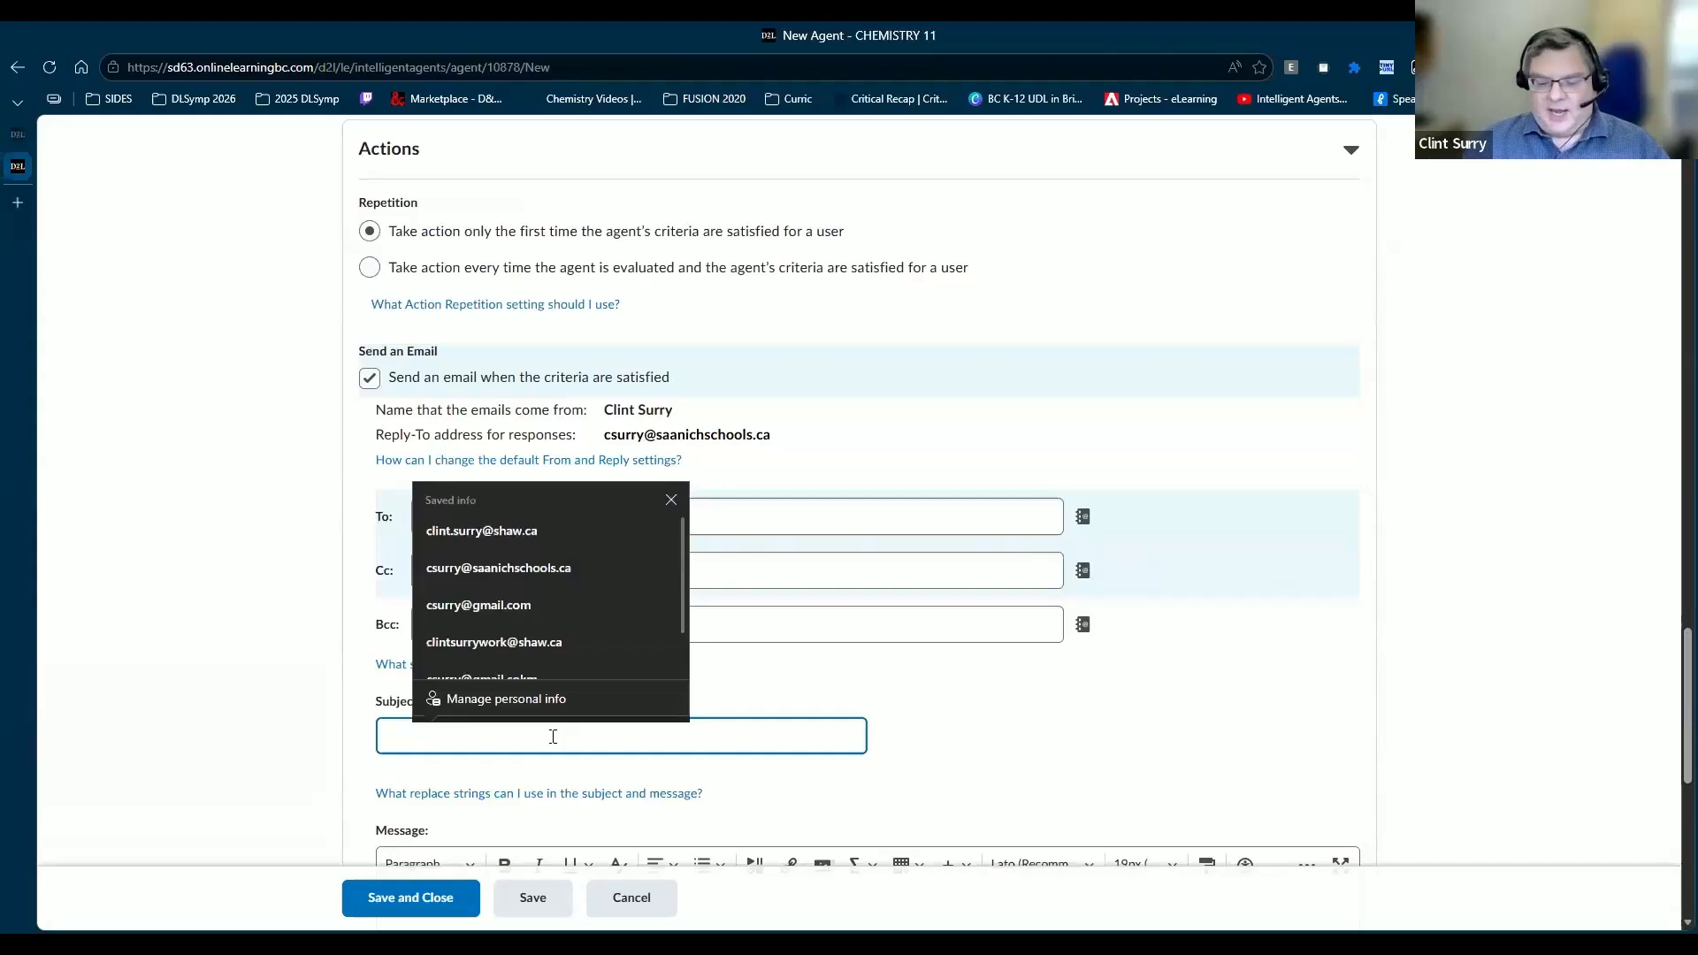
pyautogui.write('C')
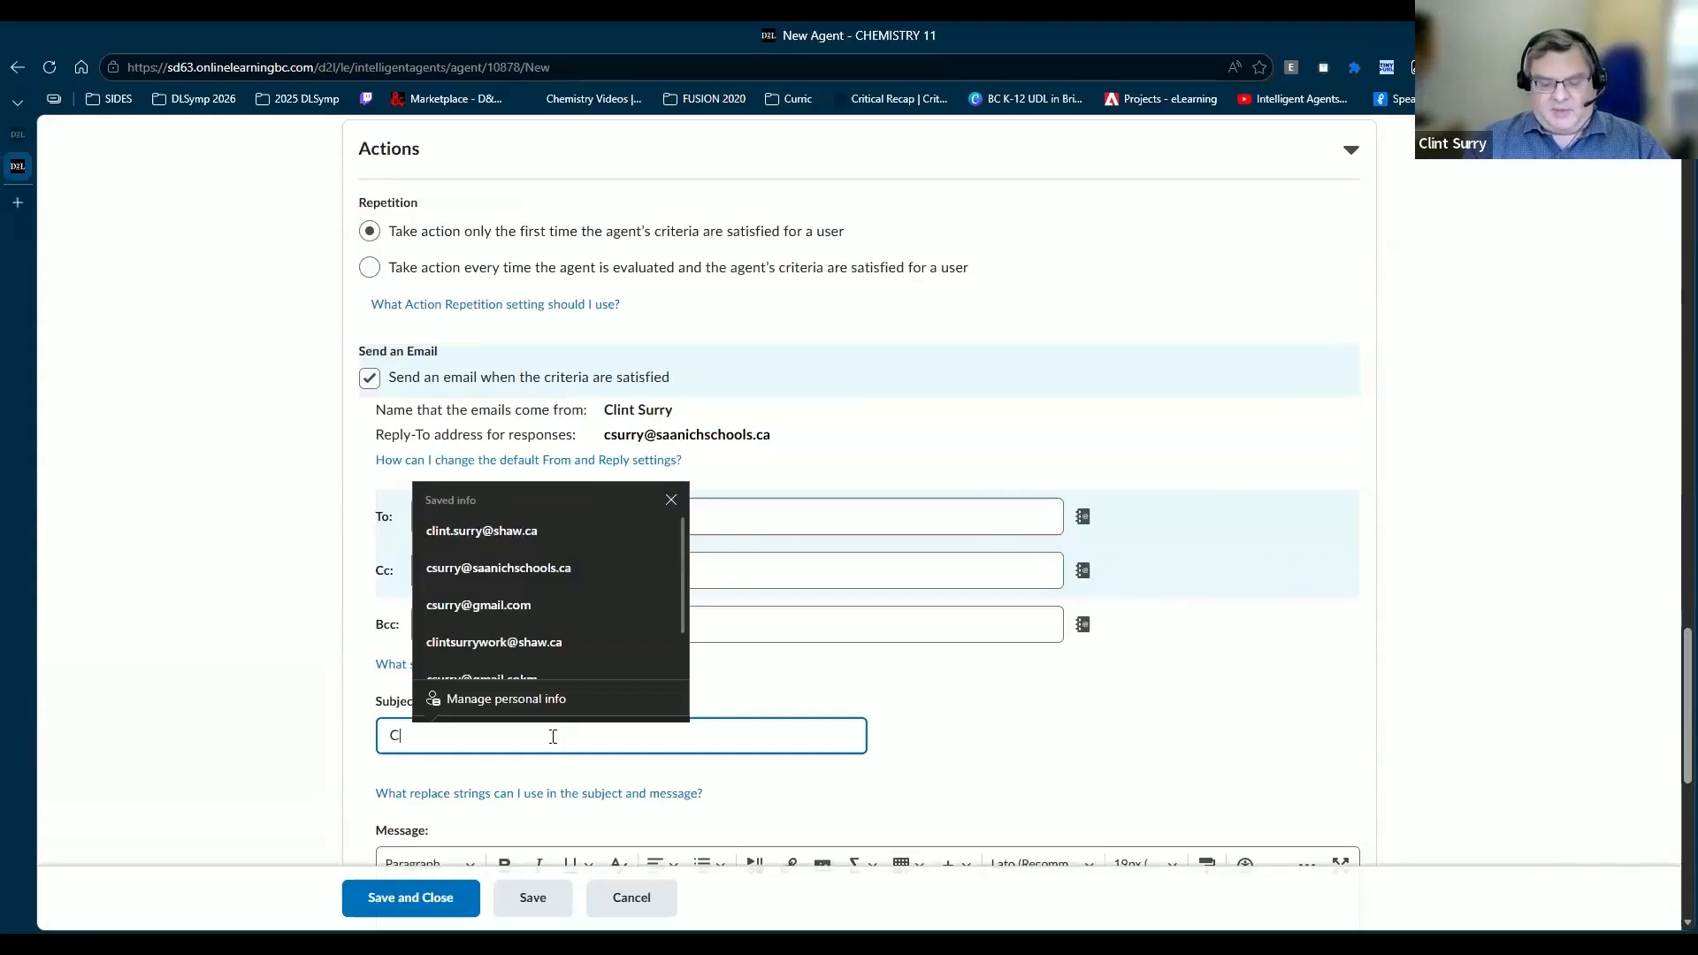
pyautogui.write('an I help yo')
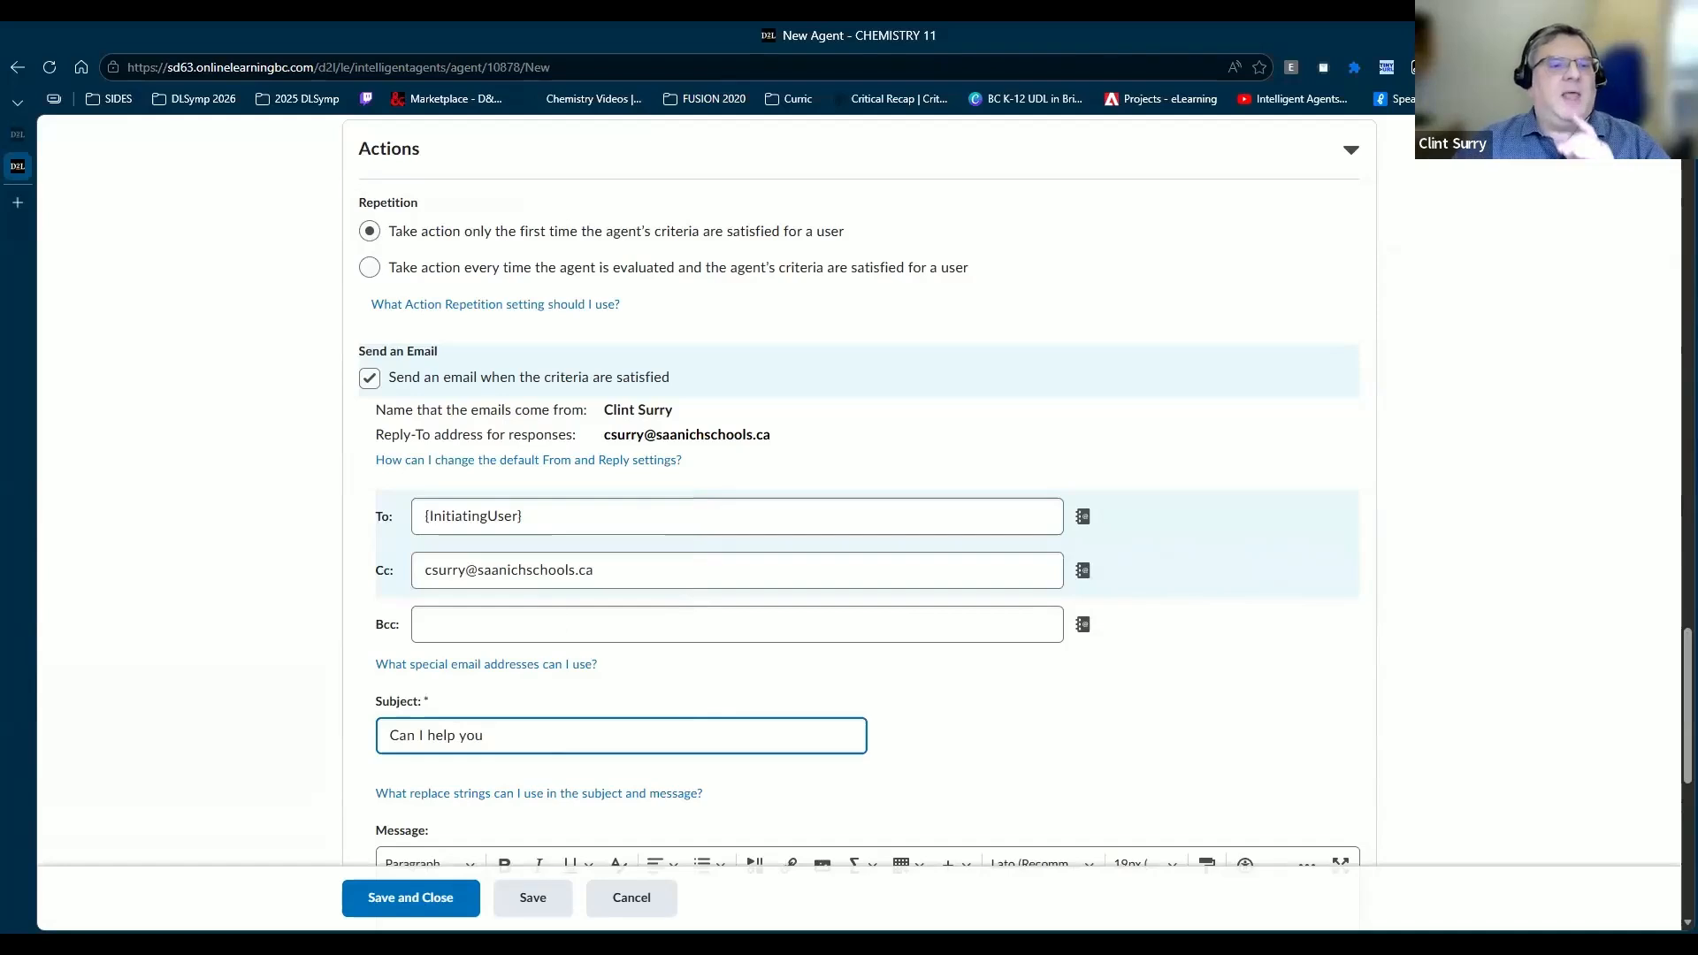
pyautogui.write('u')
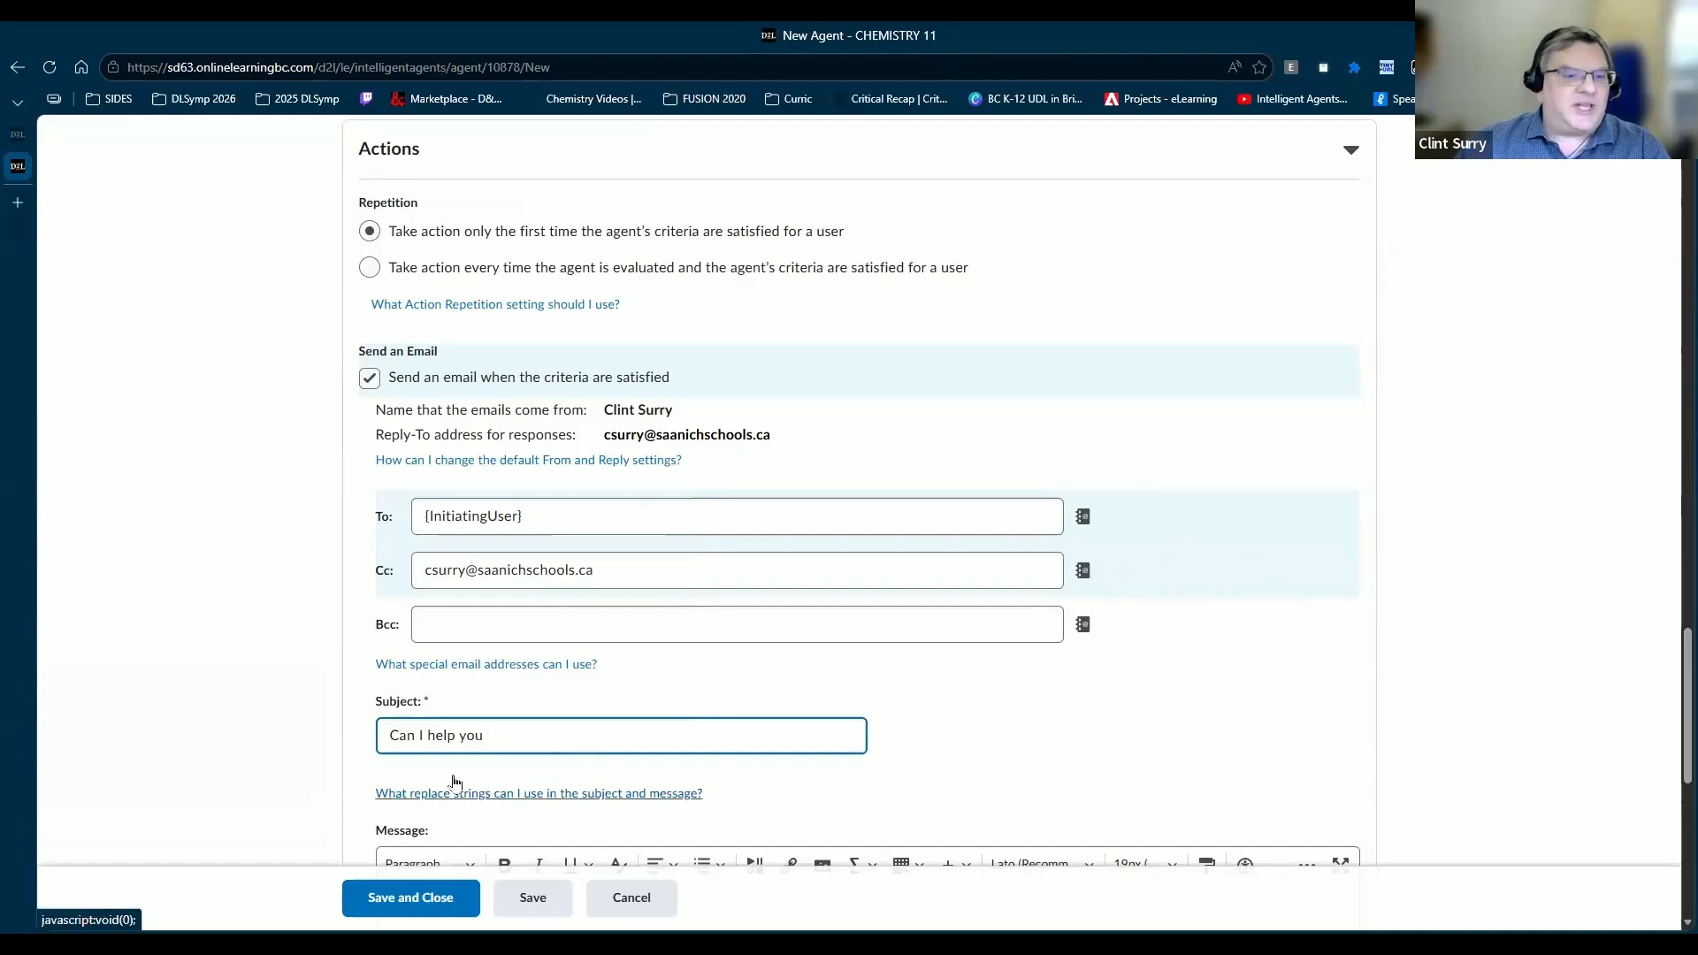
pyautogui.scroll(-2, 606, 705)
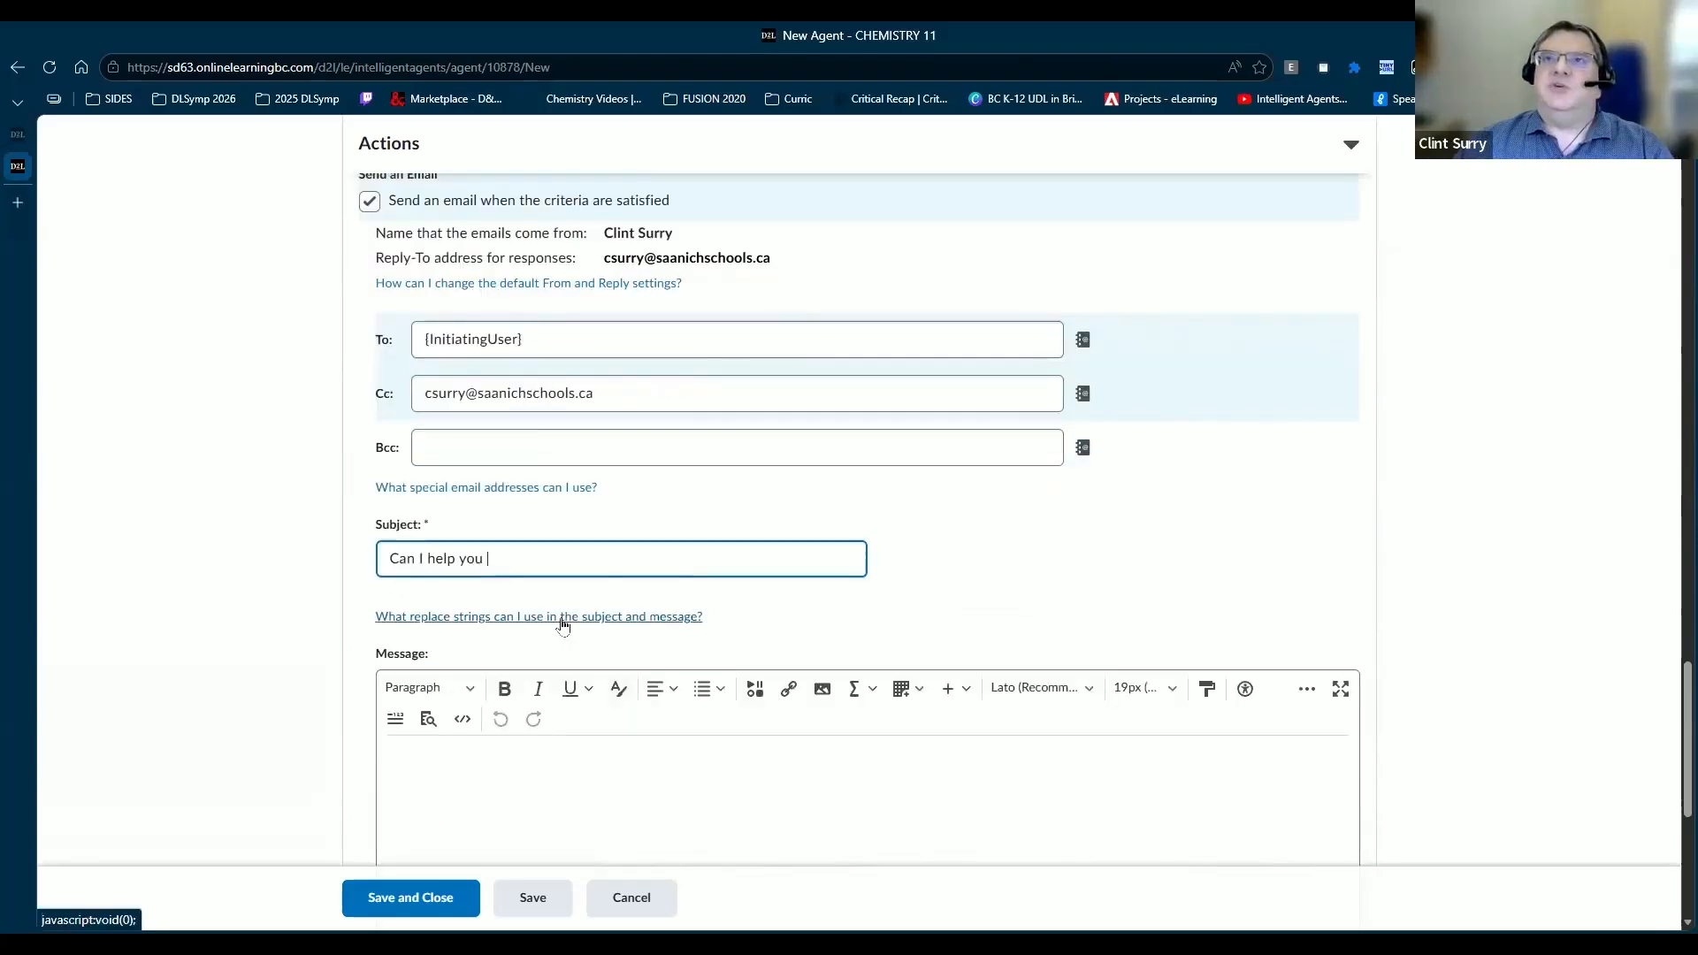
# Step: Append the {InitiatingUserFirstName} replace string, copied from the help list, to the subject
pyautogui.click(562, 624)
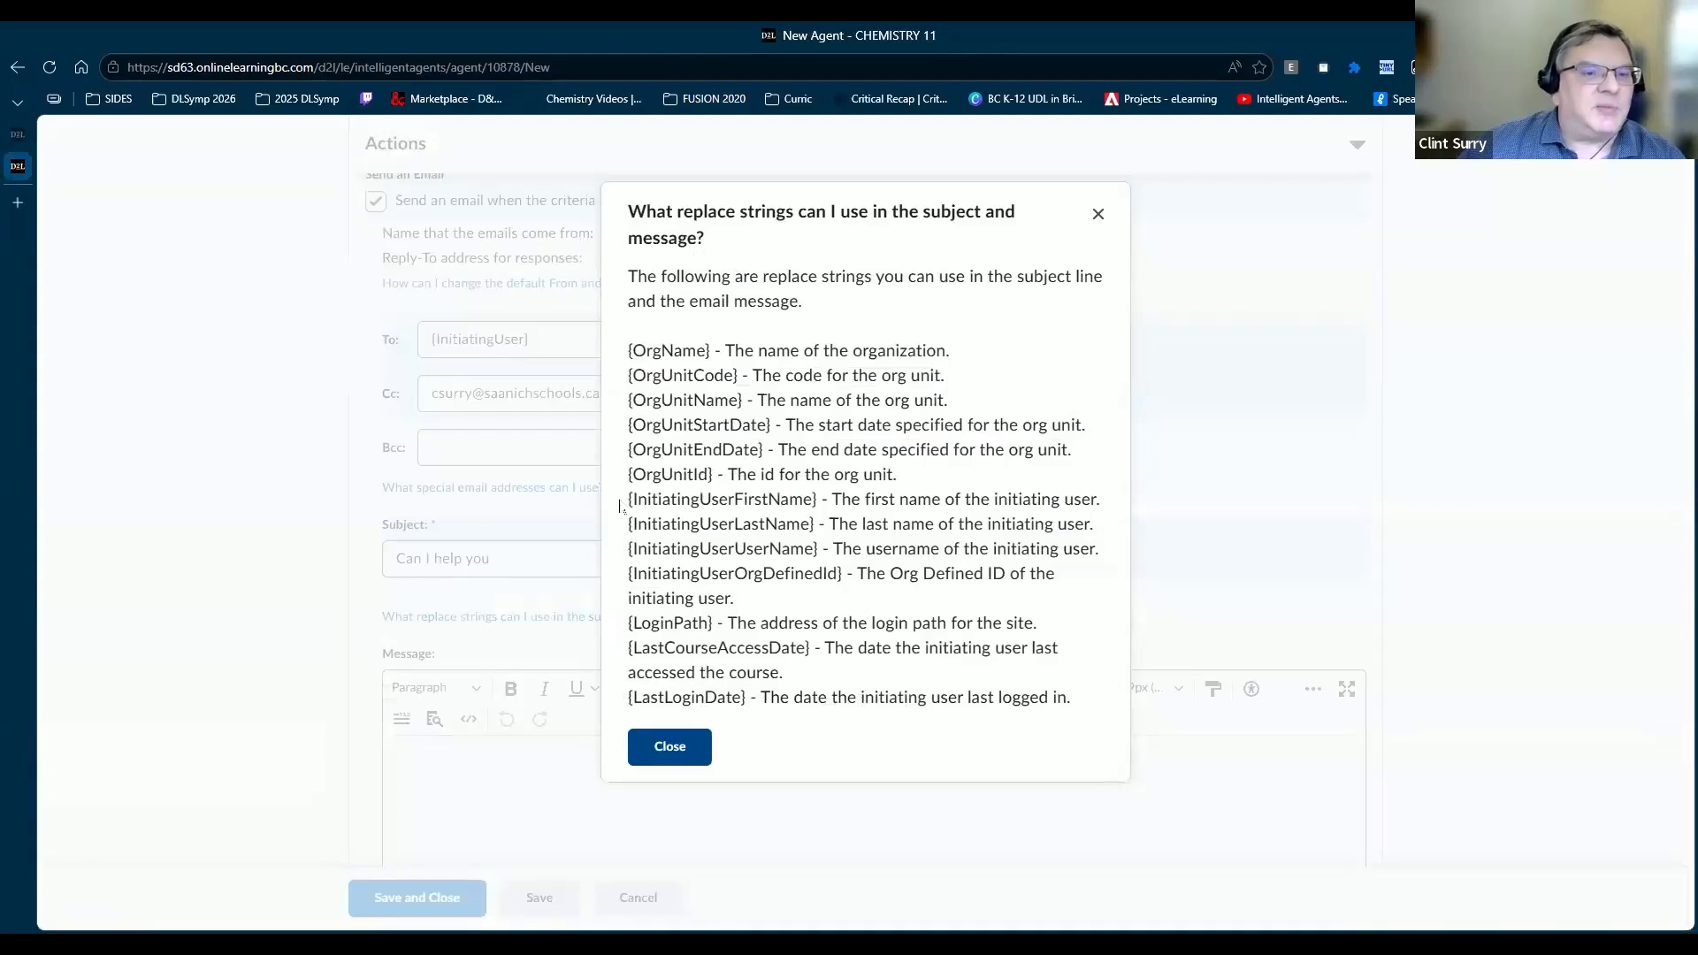
pyautogui.moveTo(815, 499); pyautogui.dragTo(692, 500)
pyautogui.moveTo(818, 499); pyautogui.dragTo(629, 502)
pyautogui.hotkey('ctrl', 'c')
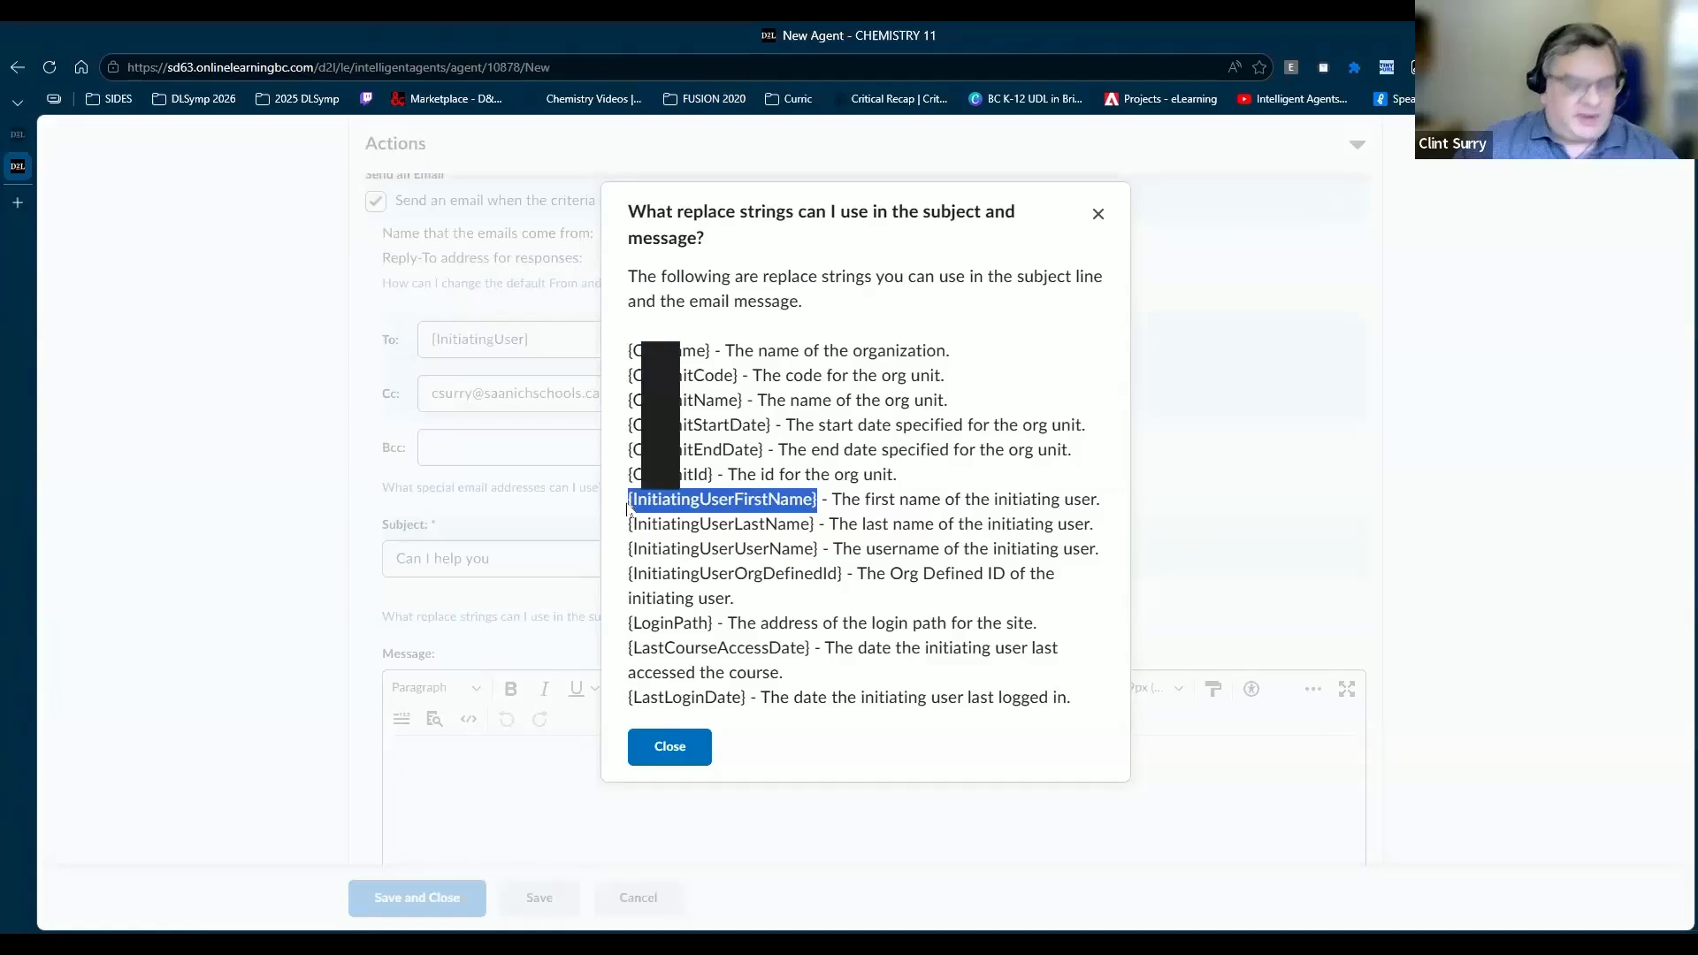
pyautogui.click(669, 748)
pyautogui.click(583, 547)
pyautogui.hotkey('ctrl', 'v')
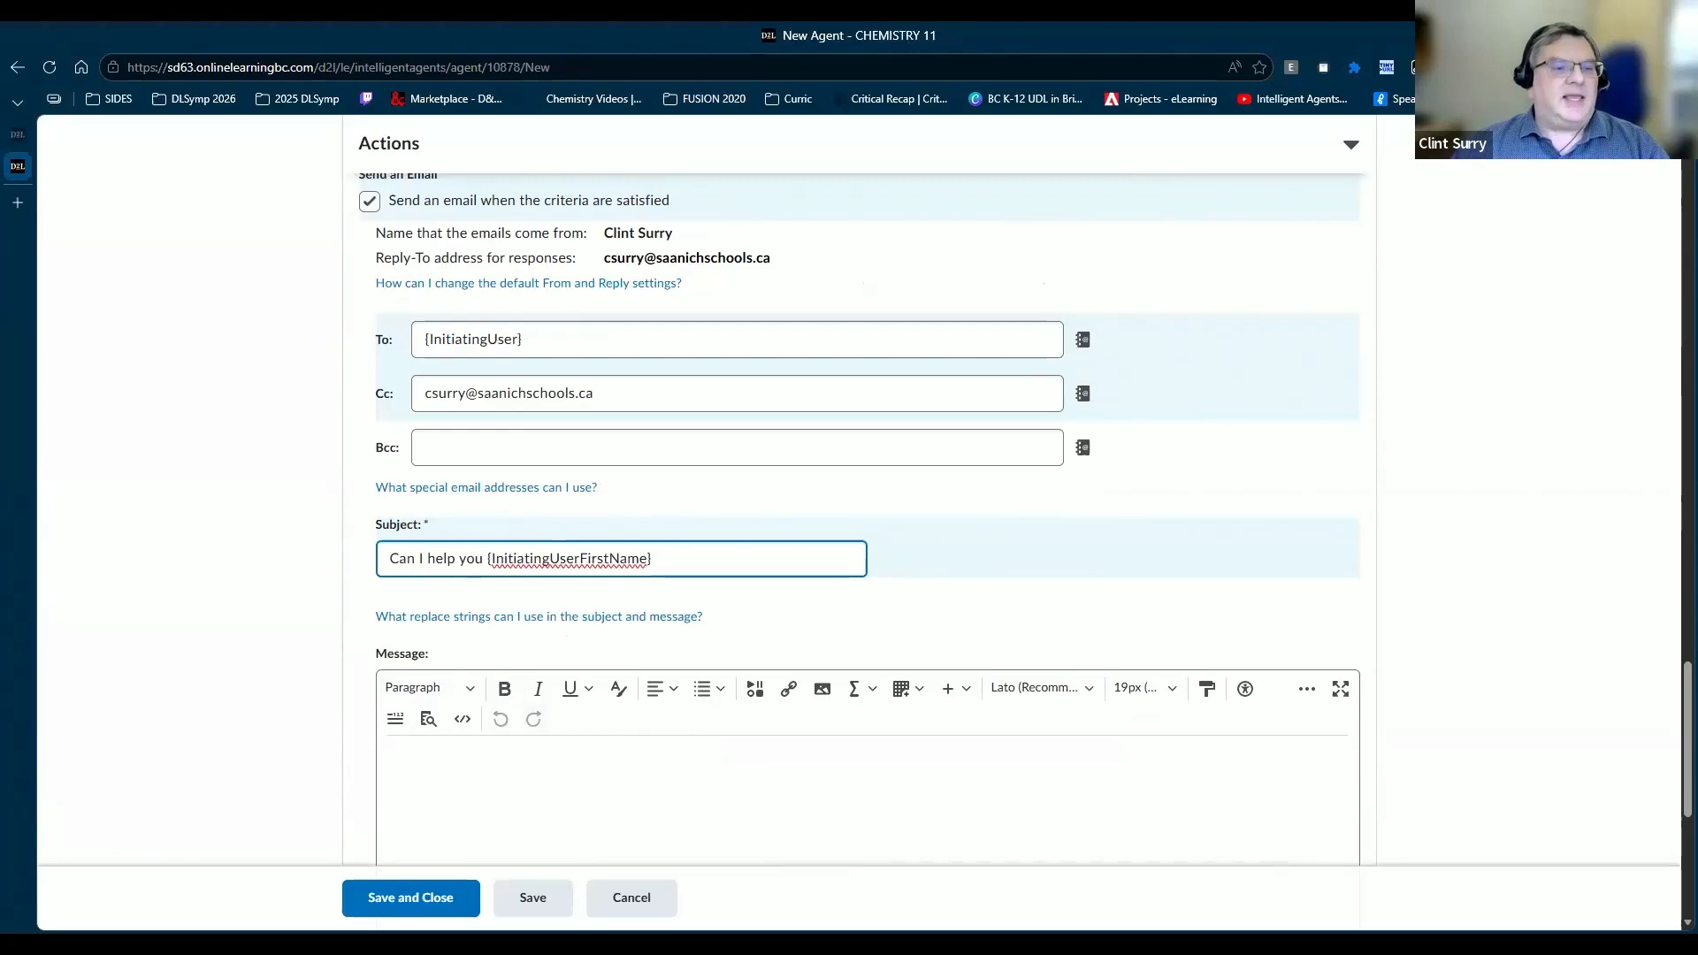
# Step: Write 'Hello {InitiatingUserFirstName}' as the message body and save the agent
pyautogui.click(873, 808)
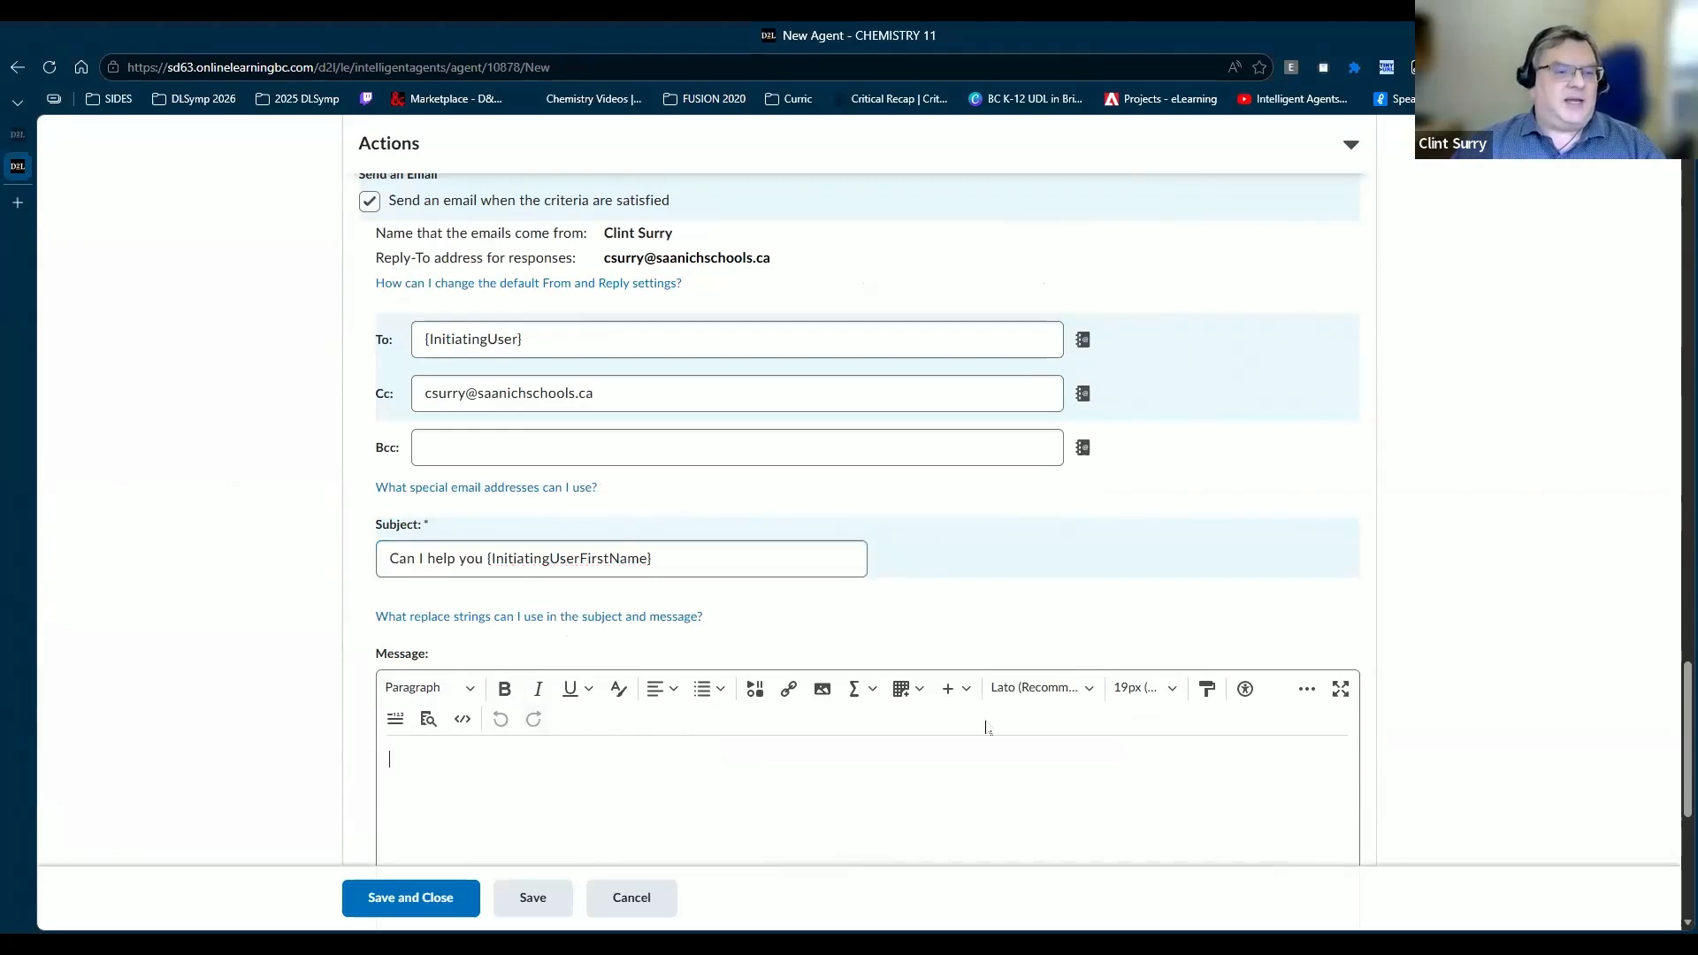
pyautogui.write('Hello')
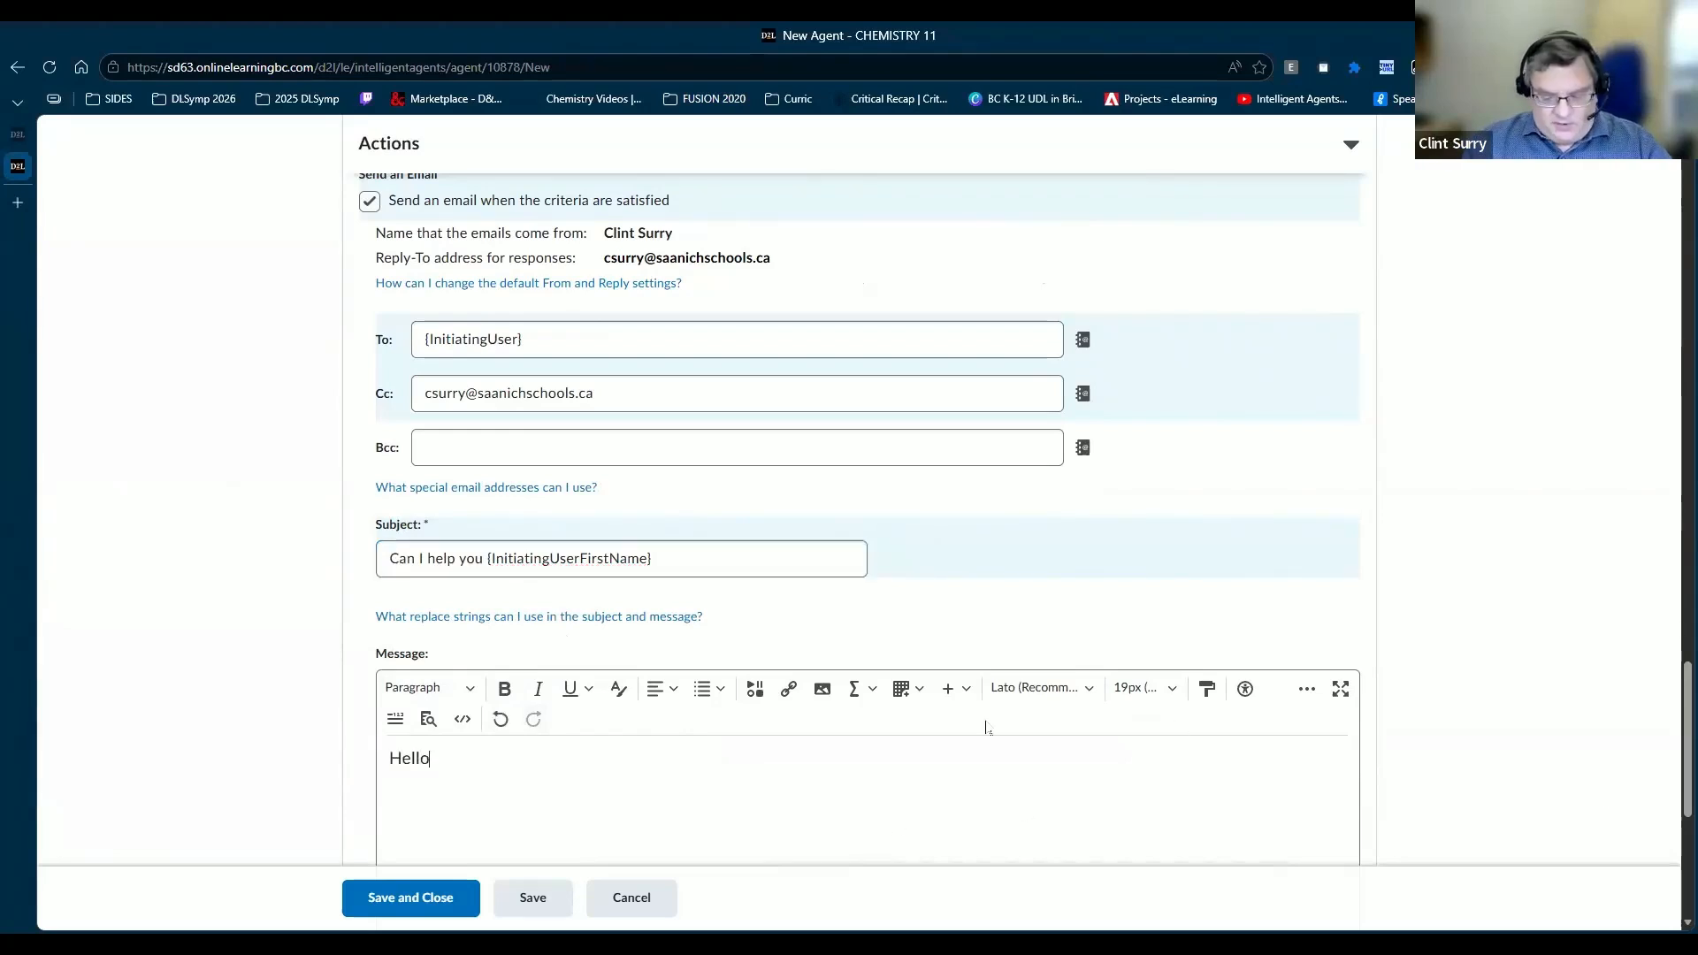
pyautogui.hotkey('ctrl', 'v')
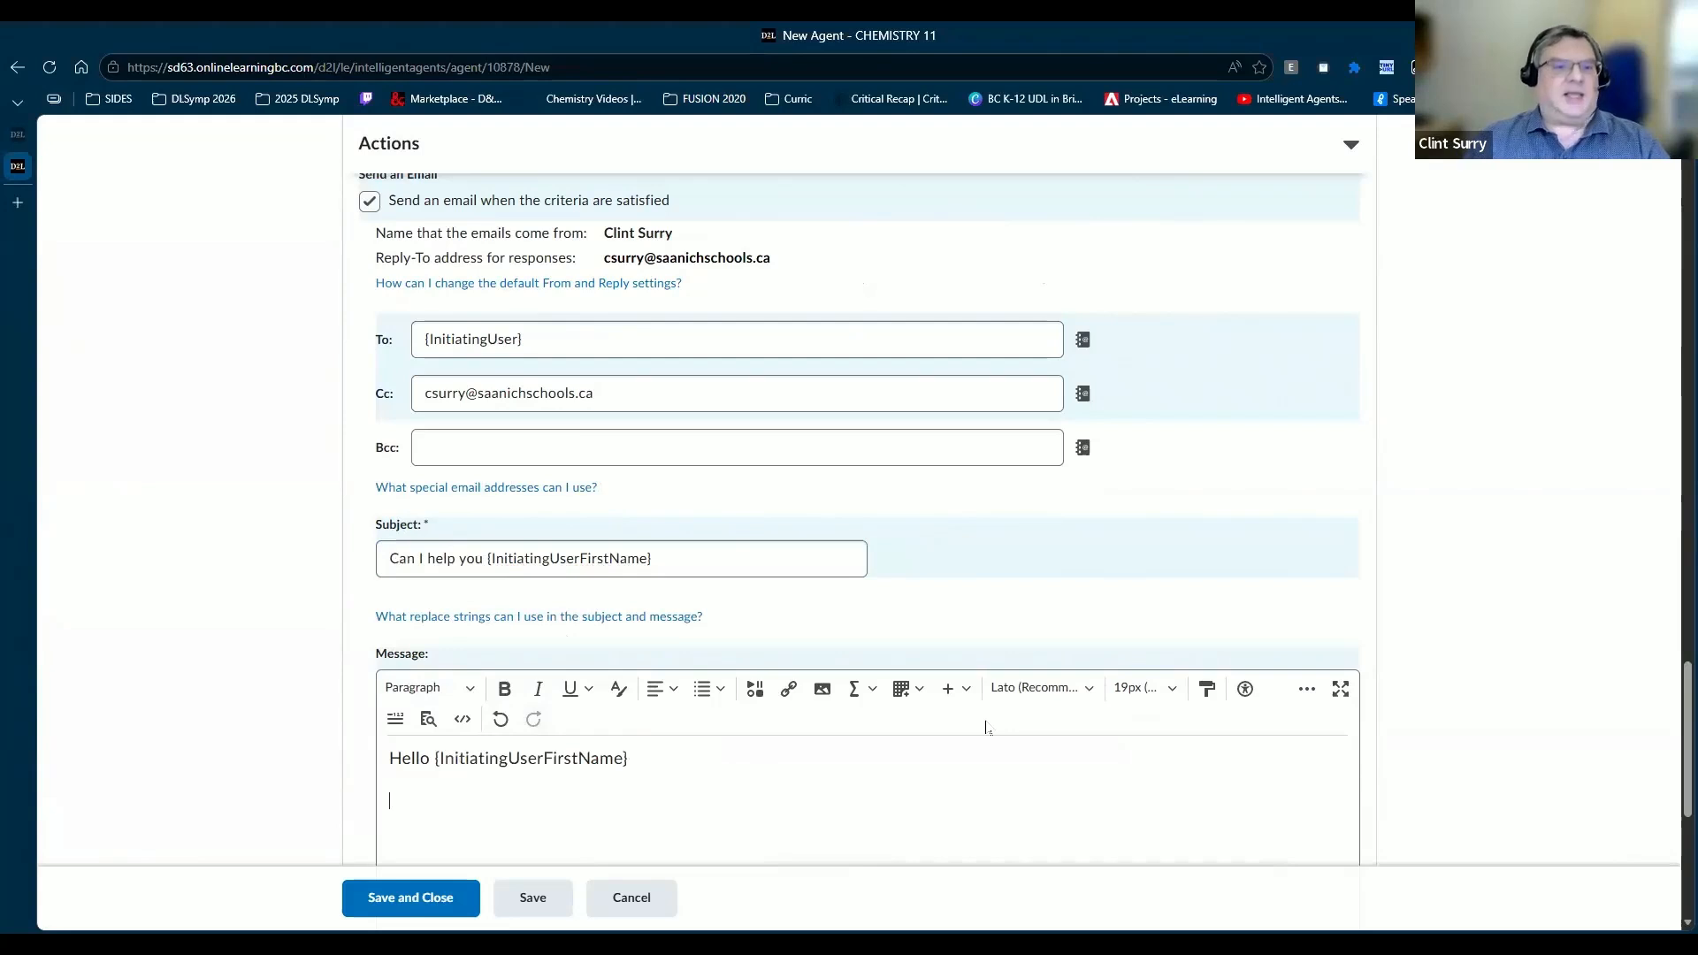
pyautogui.scroll(-5, 881, 610)
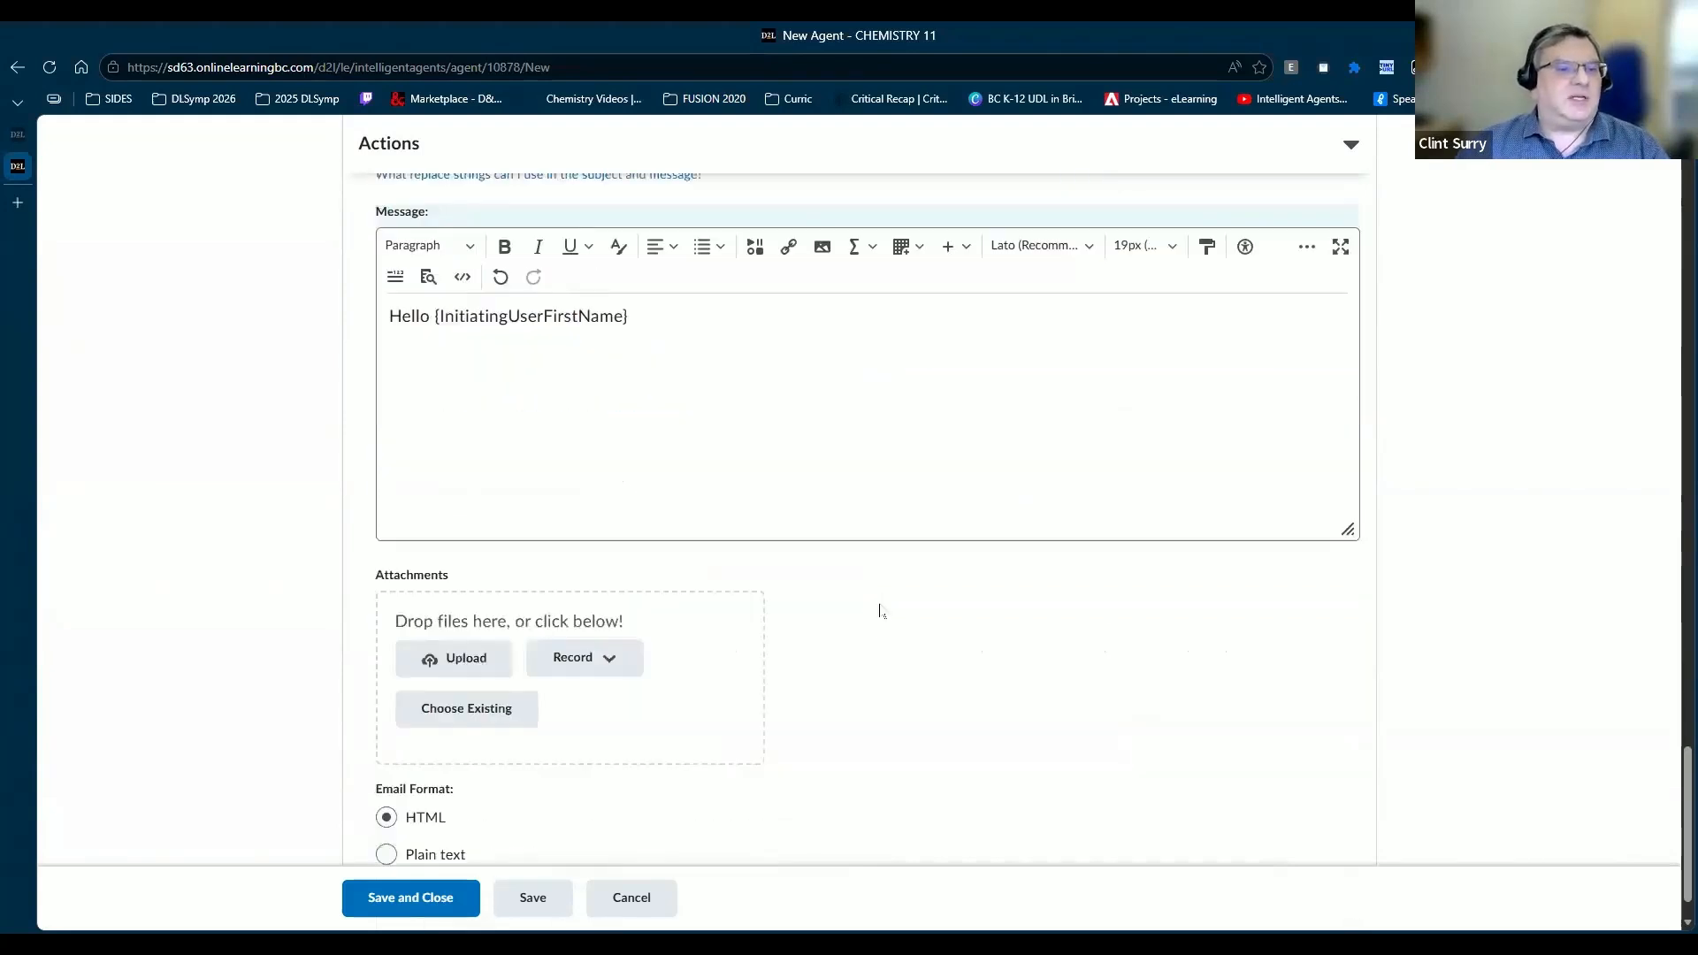
pyautogui.scroll(-1, 880, 610)
pyautogui.press('Return')
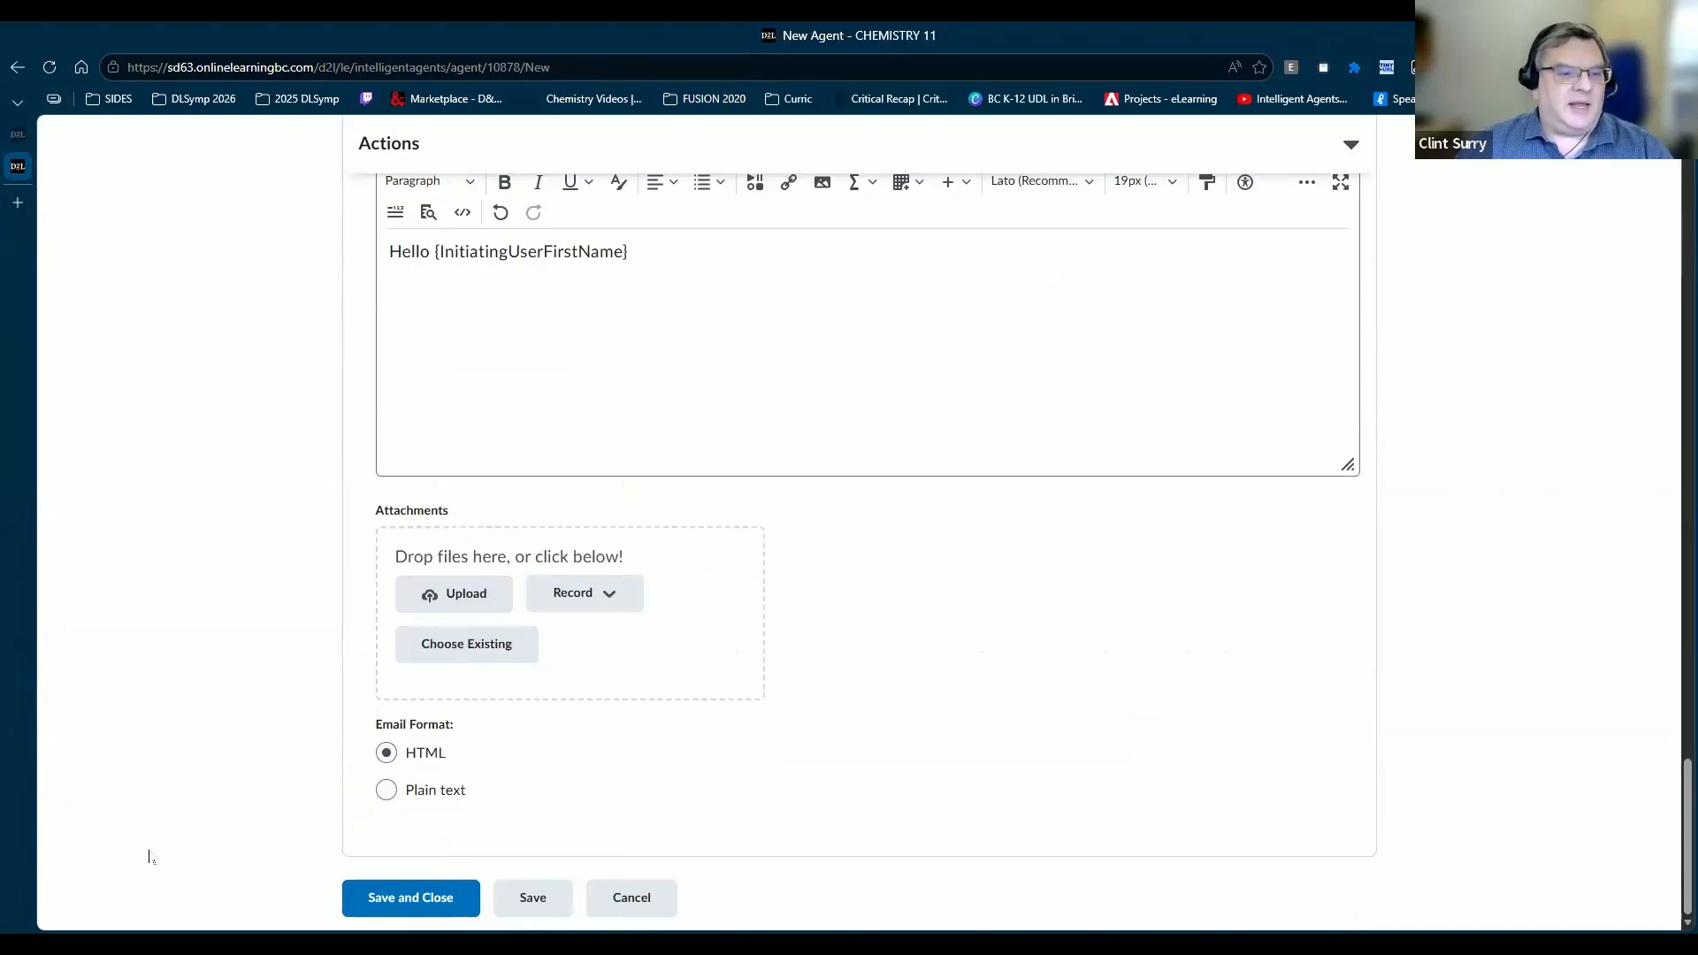
pyautogui.click(535, 898)
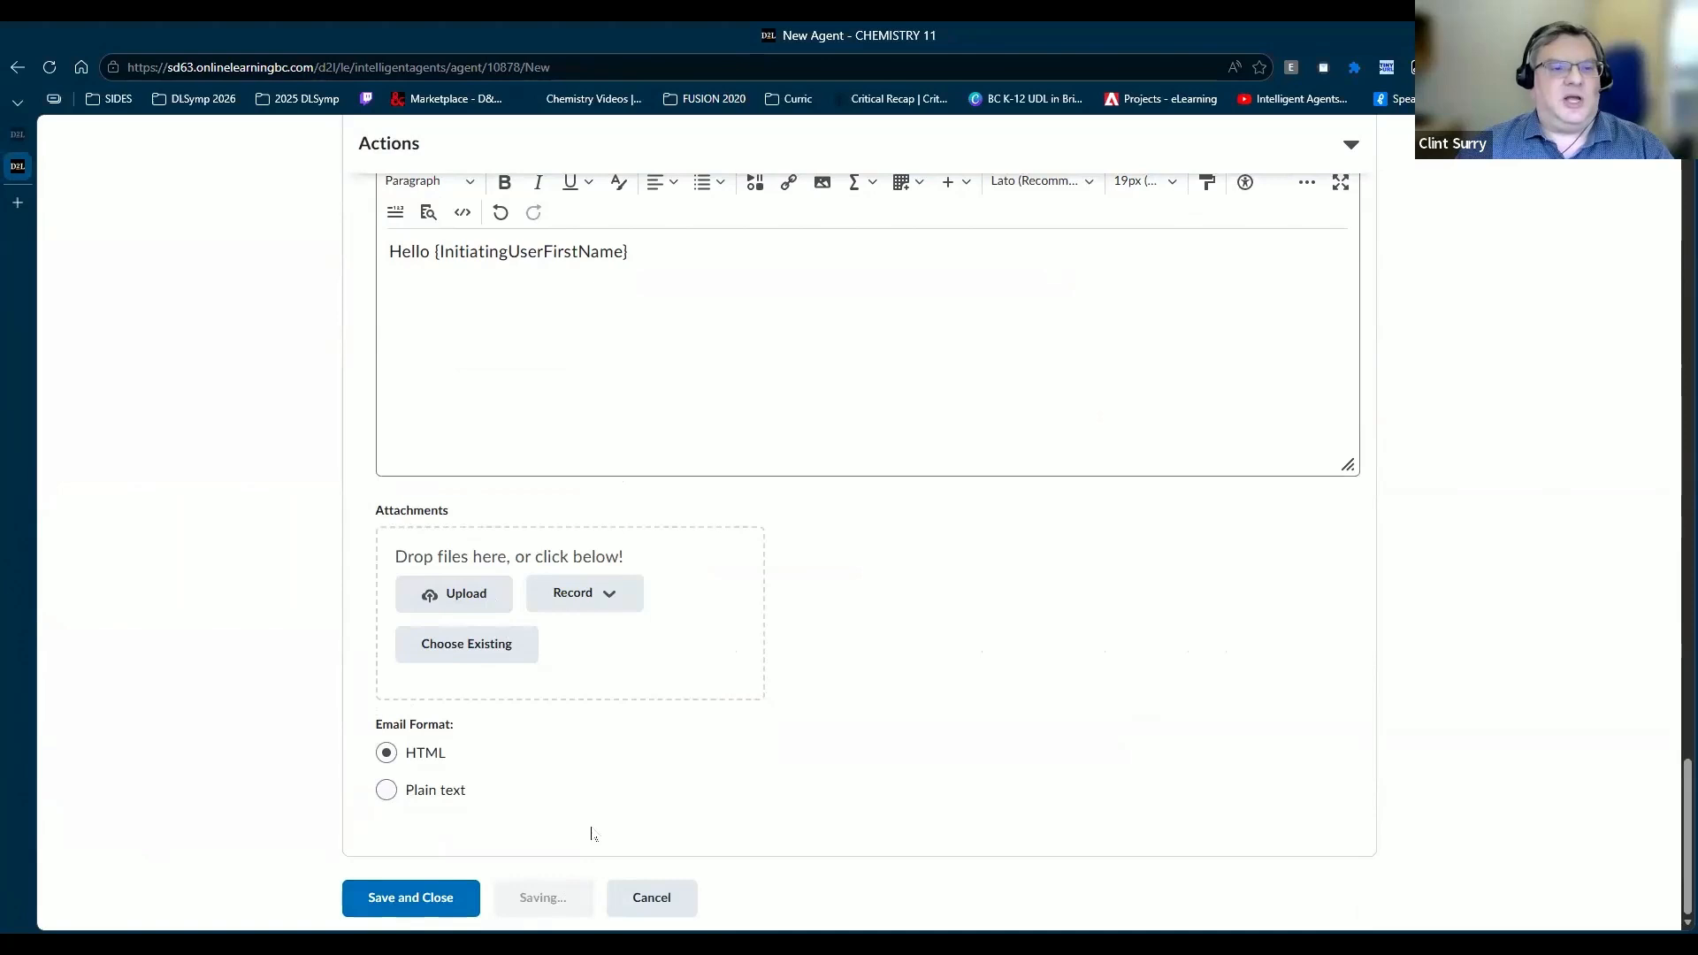
# Step: Tick 'Agent is enabled' for Sample agent and Save and Close to the Agent List
pyautogui.click(376, 902)
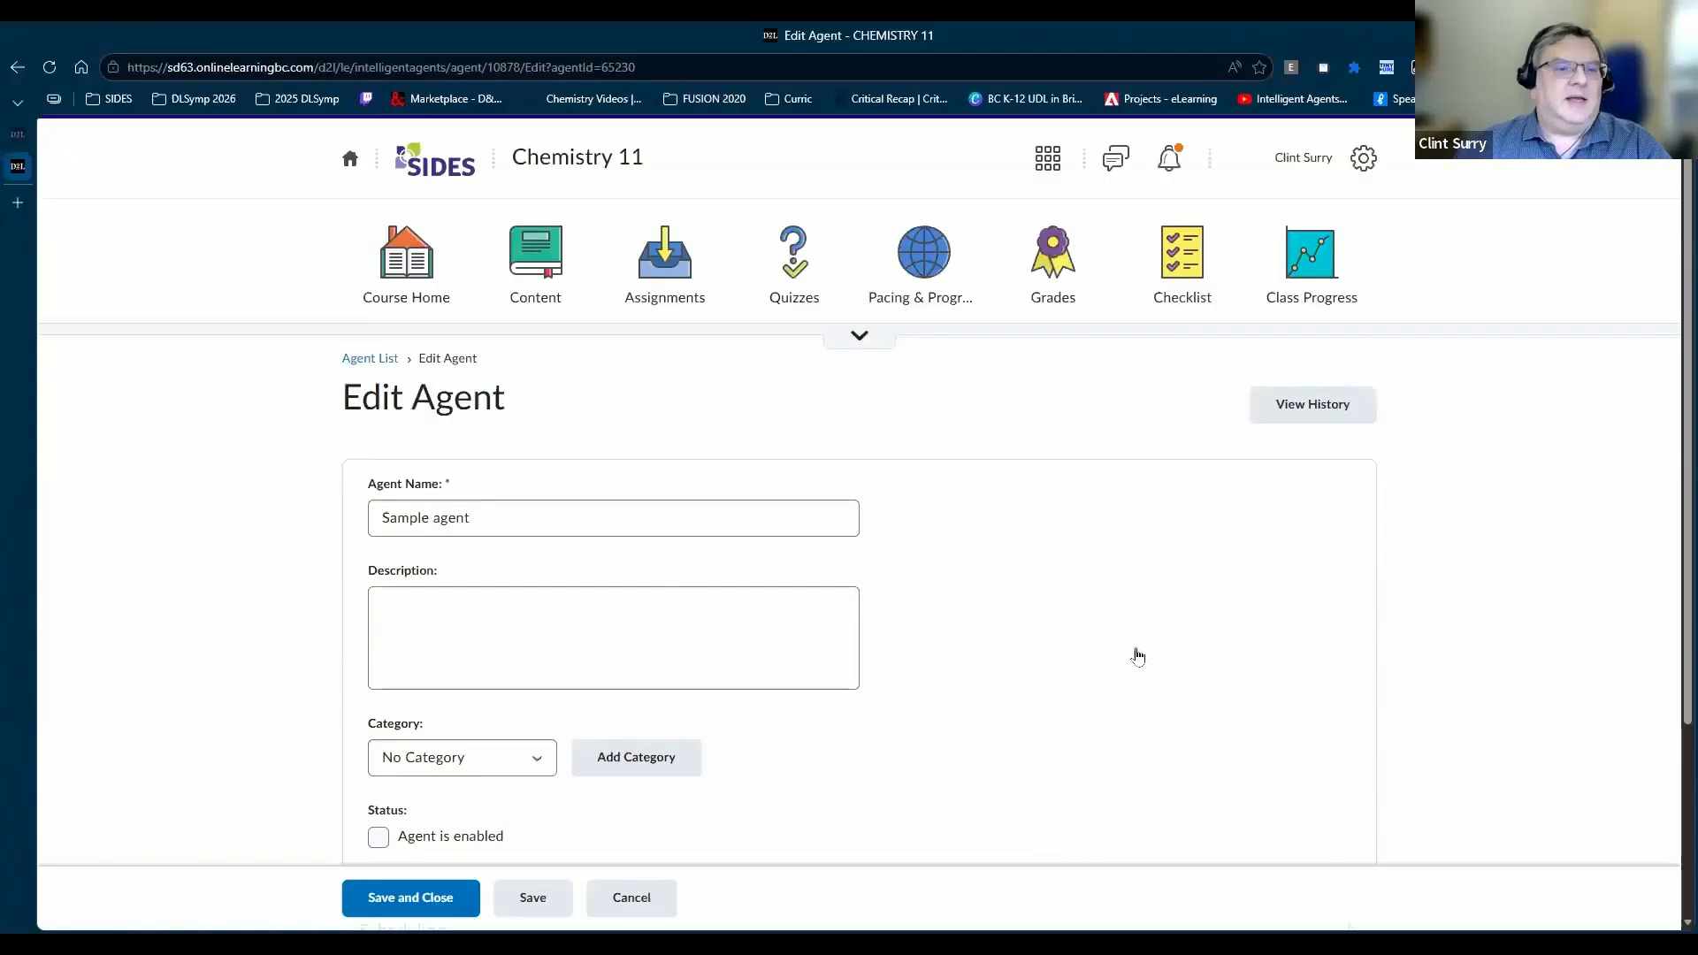
pyautogui.scroll(-3, 1139, 657)
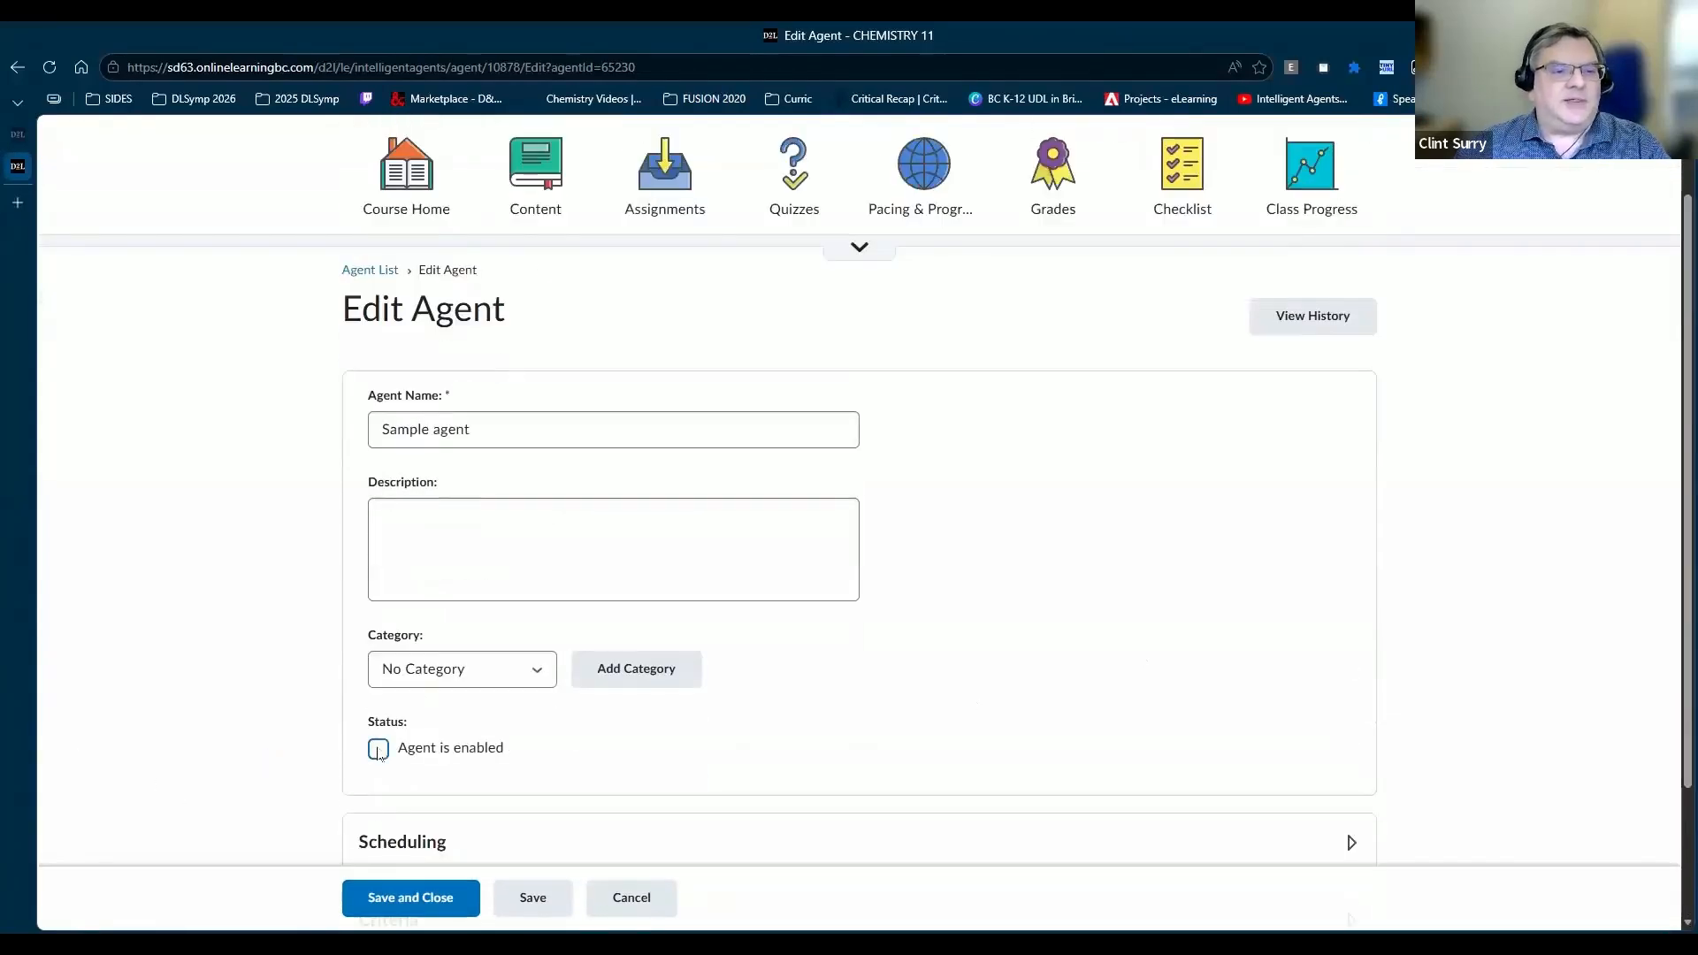
pyautogui.click(379, 751)
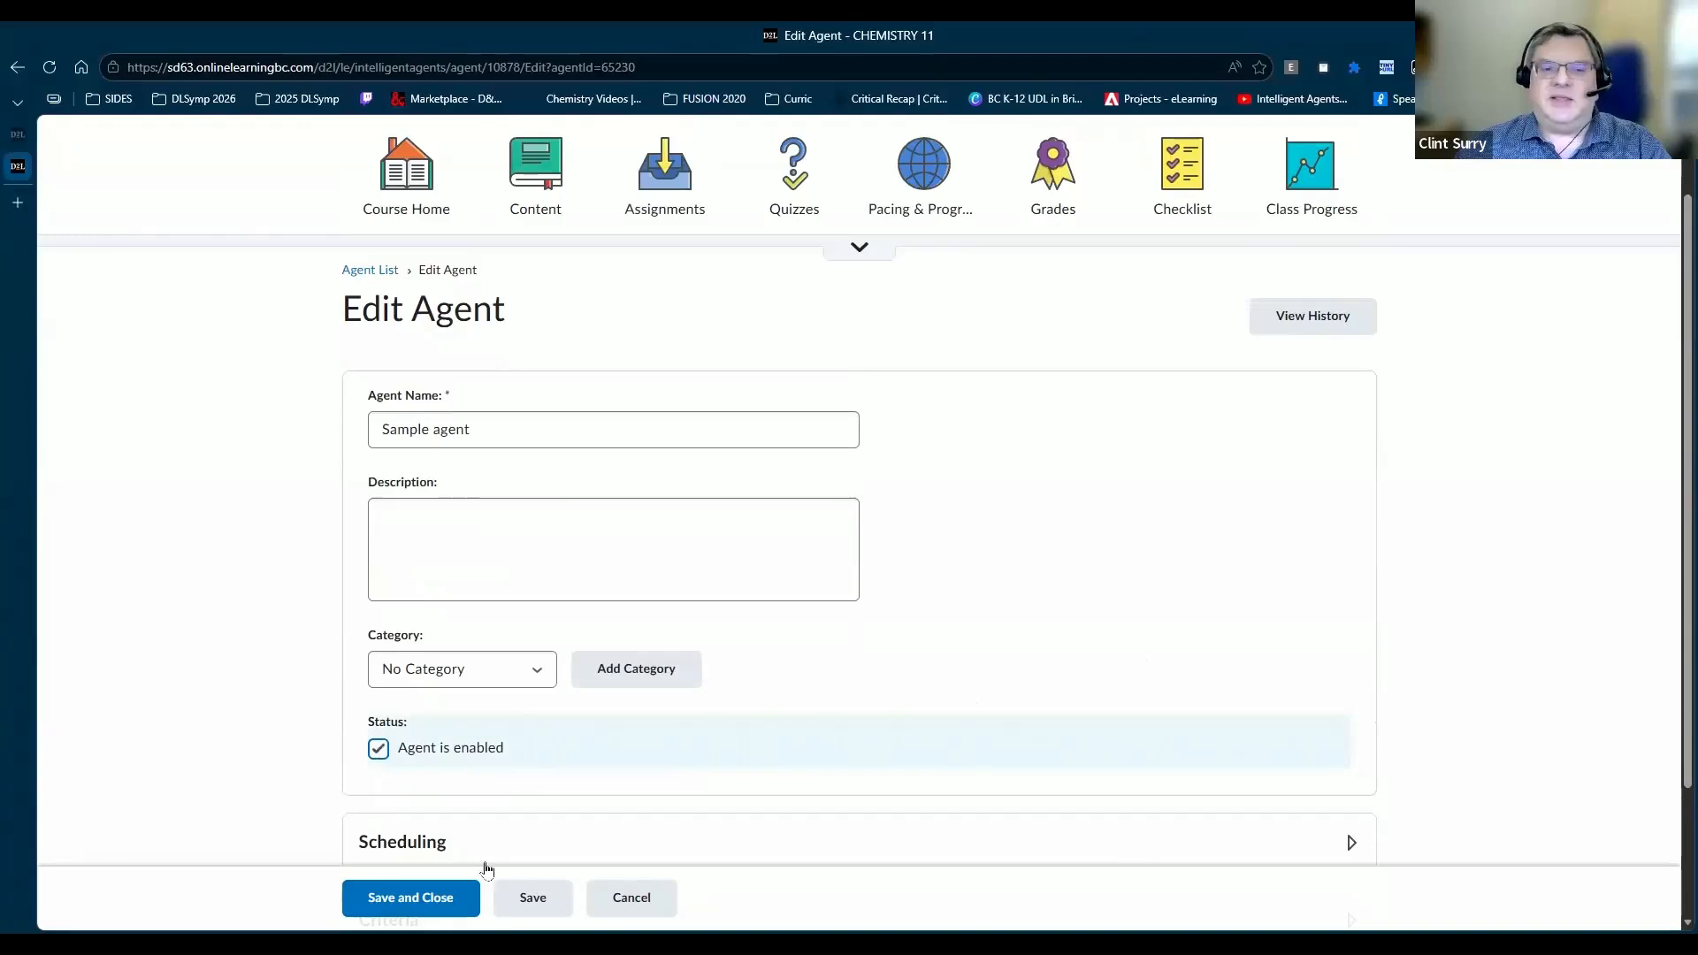
pyautogui.click(424, 899)
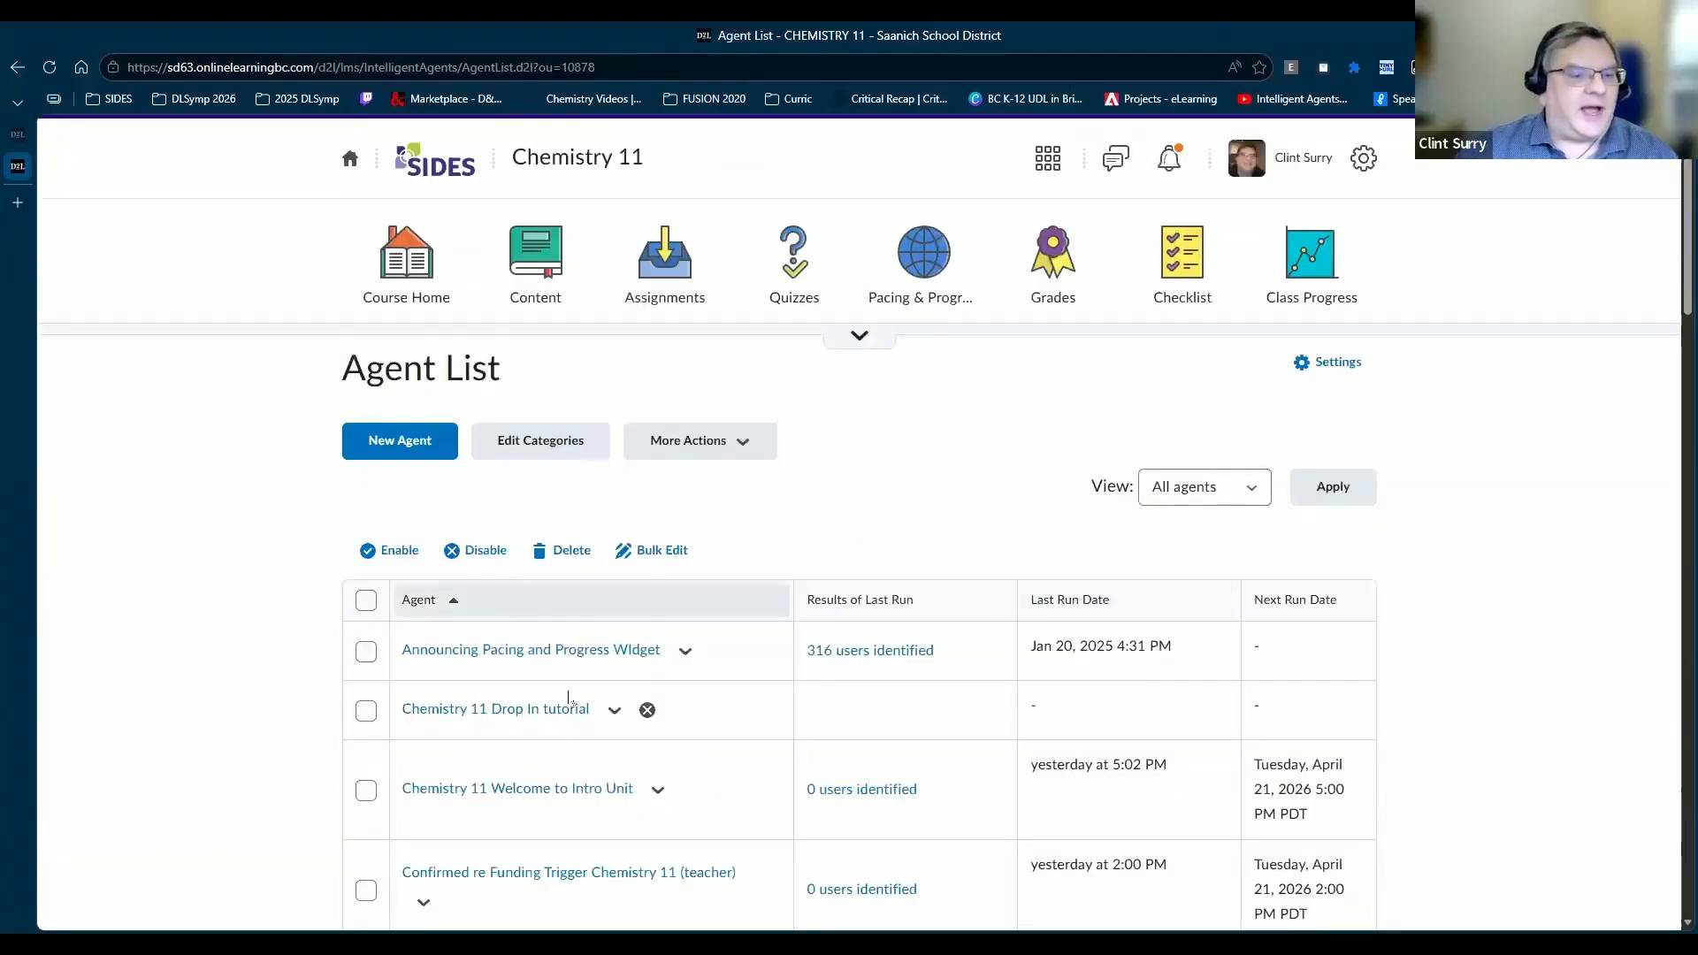
# Step: Confirm Sample agent appears in the Agent List, then advance the slides to Release Conditions
pyautogui.scroll(-15, 561, 708)
pyautogui.scroll(-10, 512, 522)
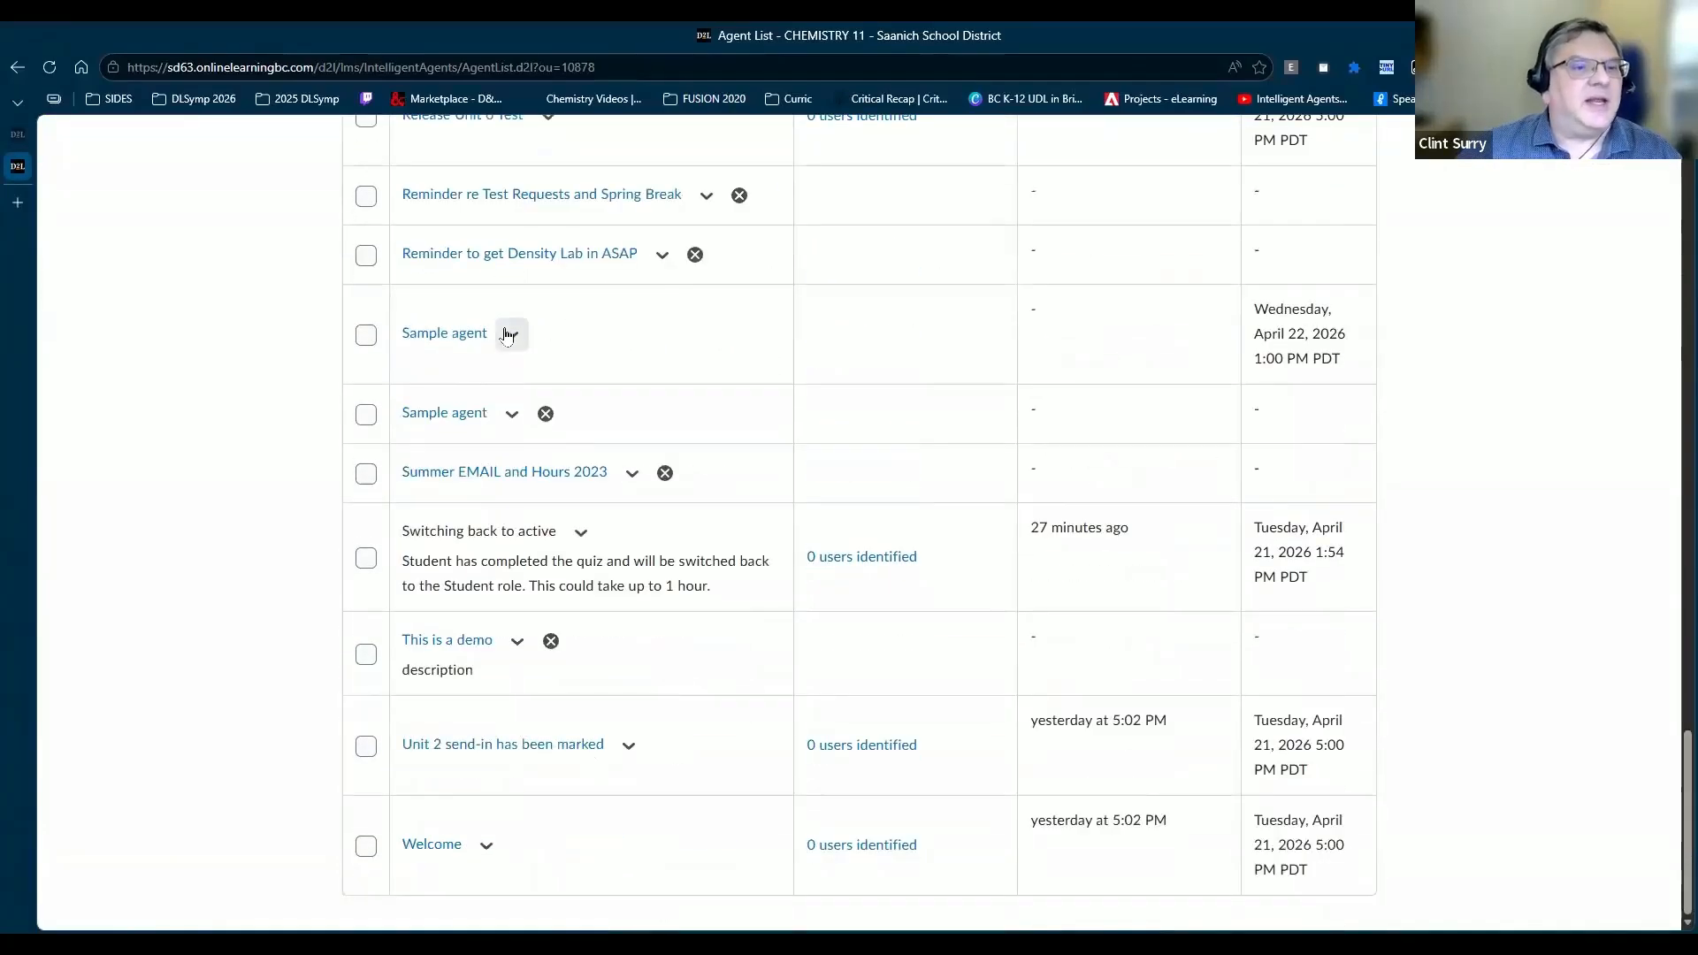
pyautogui.click(511, 334)
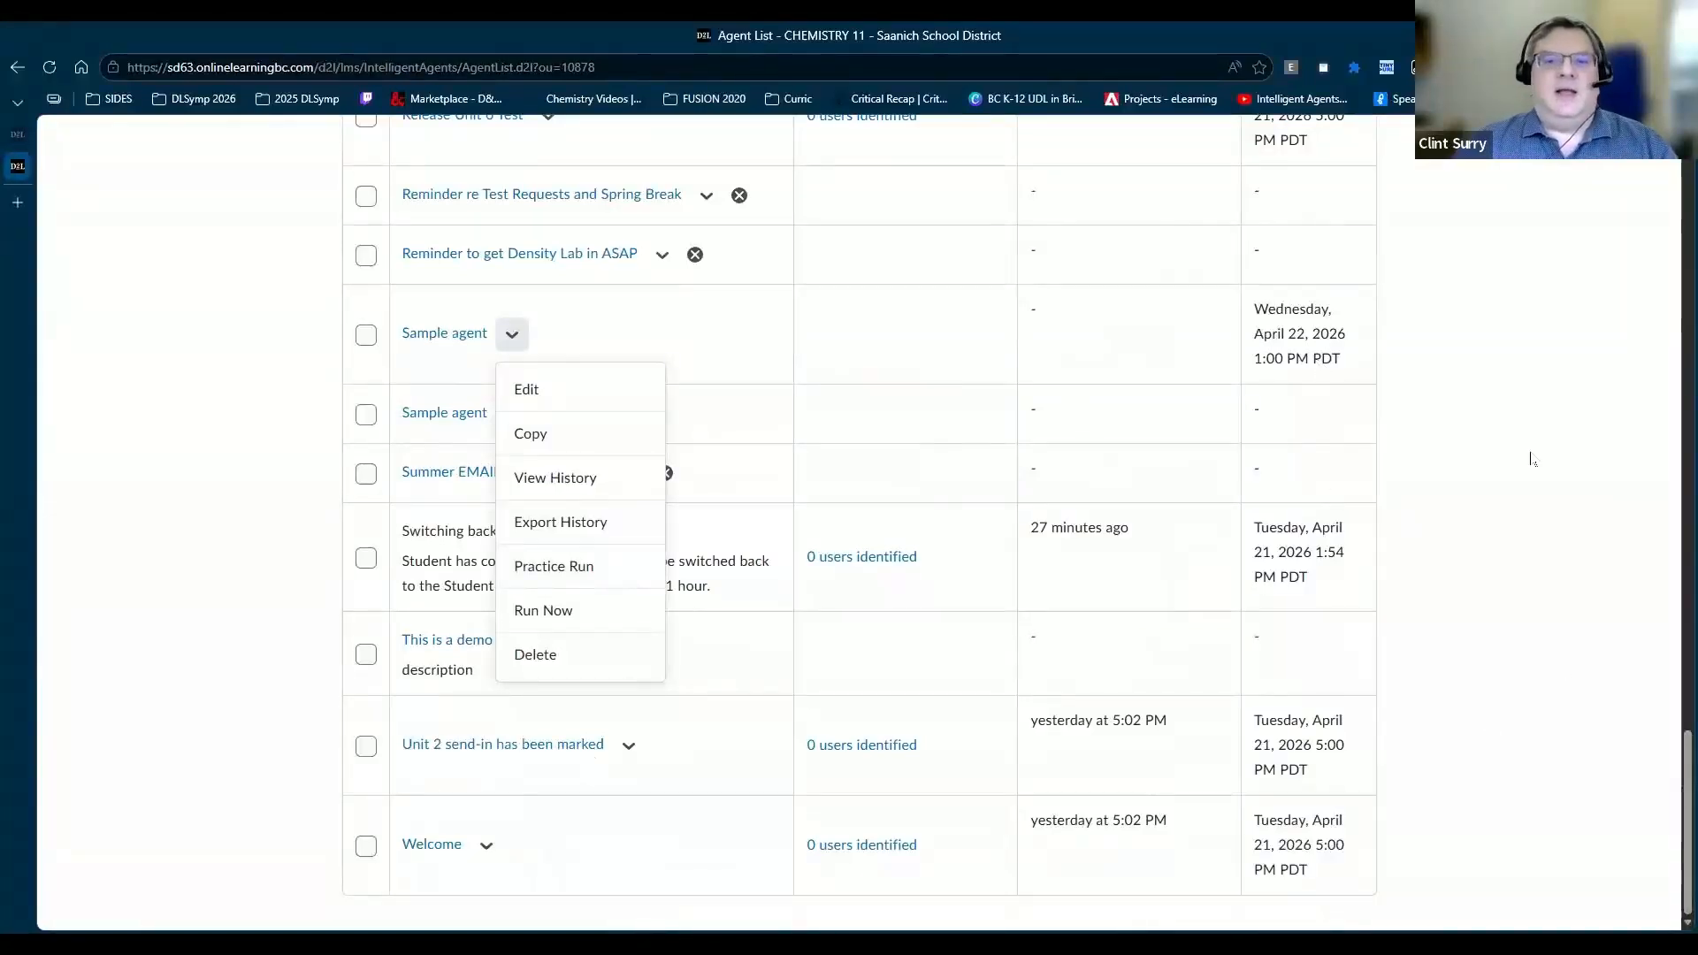
pyautogui.click(1345, 458)
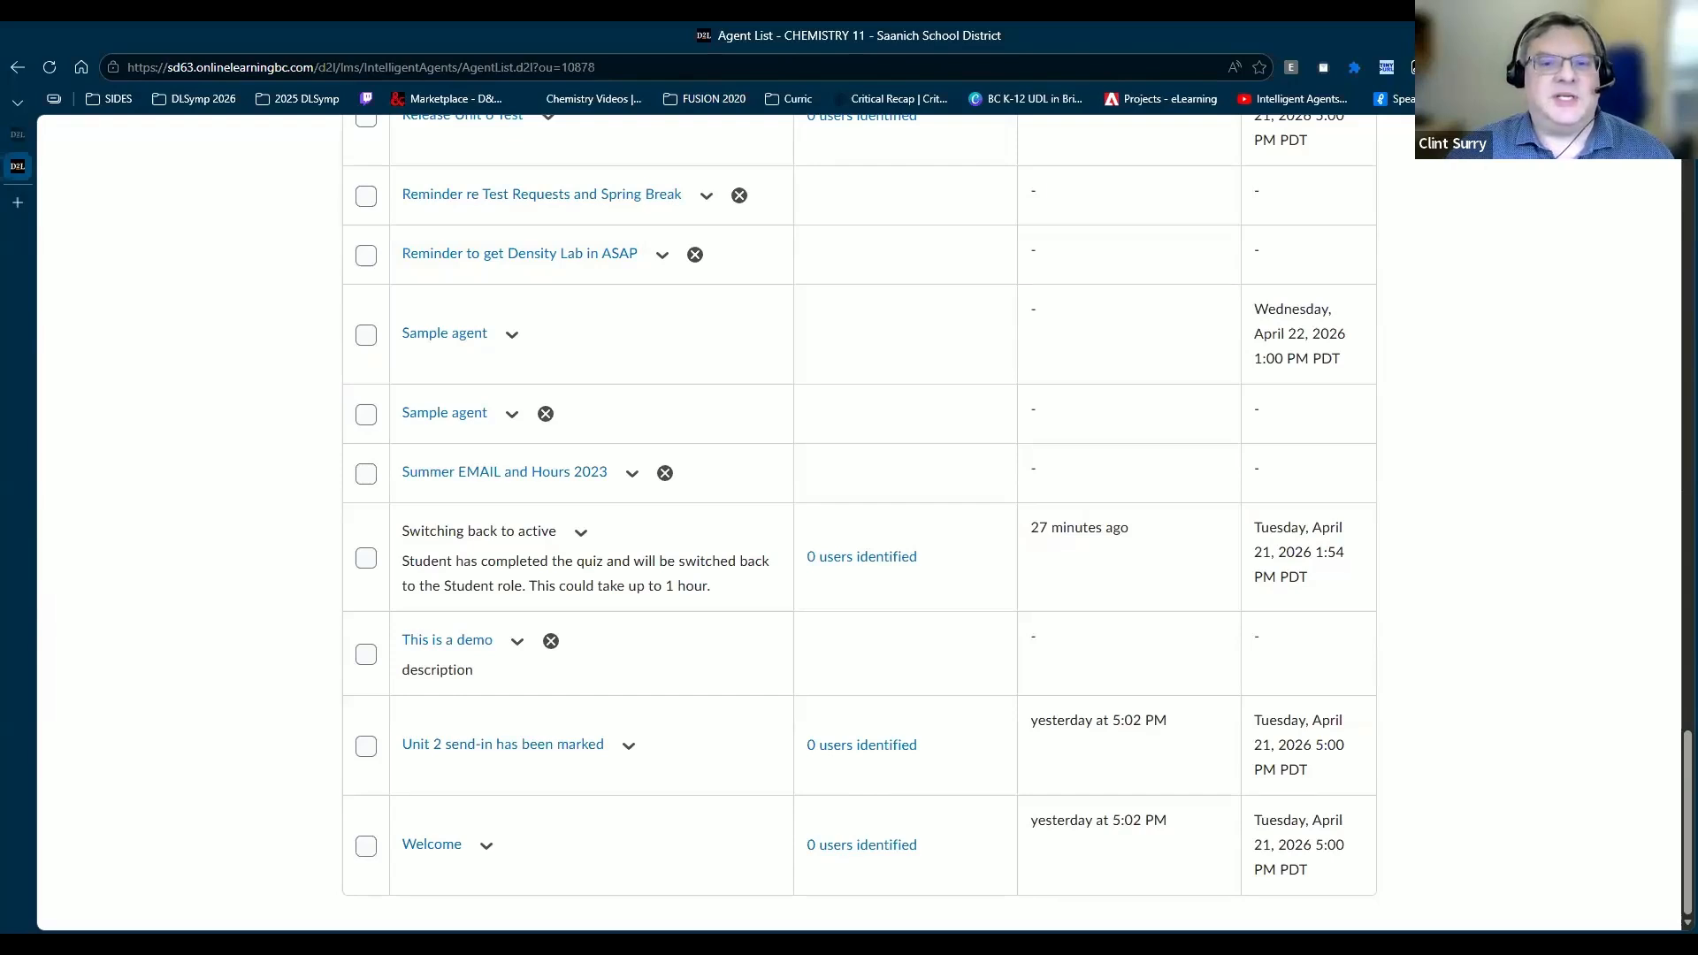
pyautogui.hotkey('alt', 'Tab')
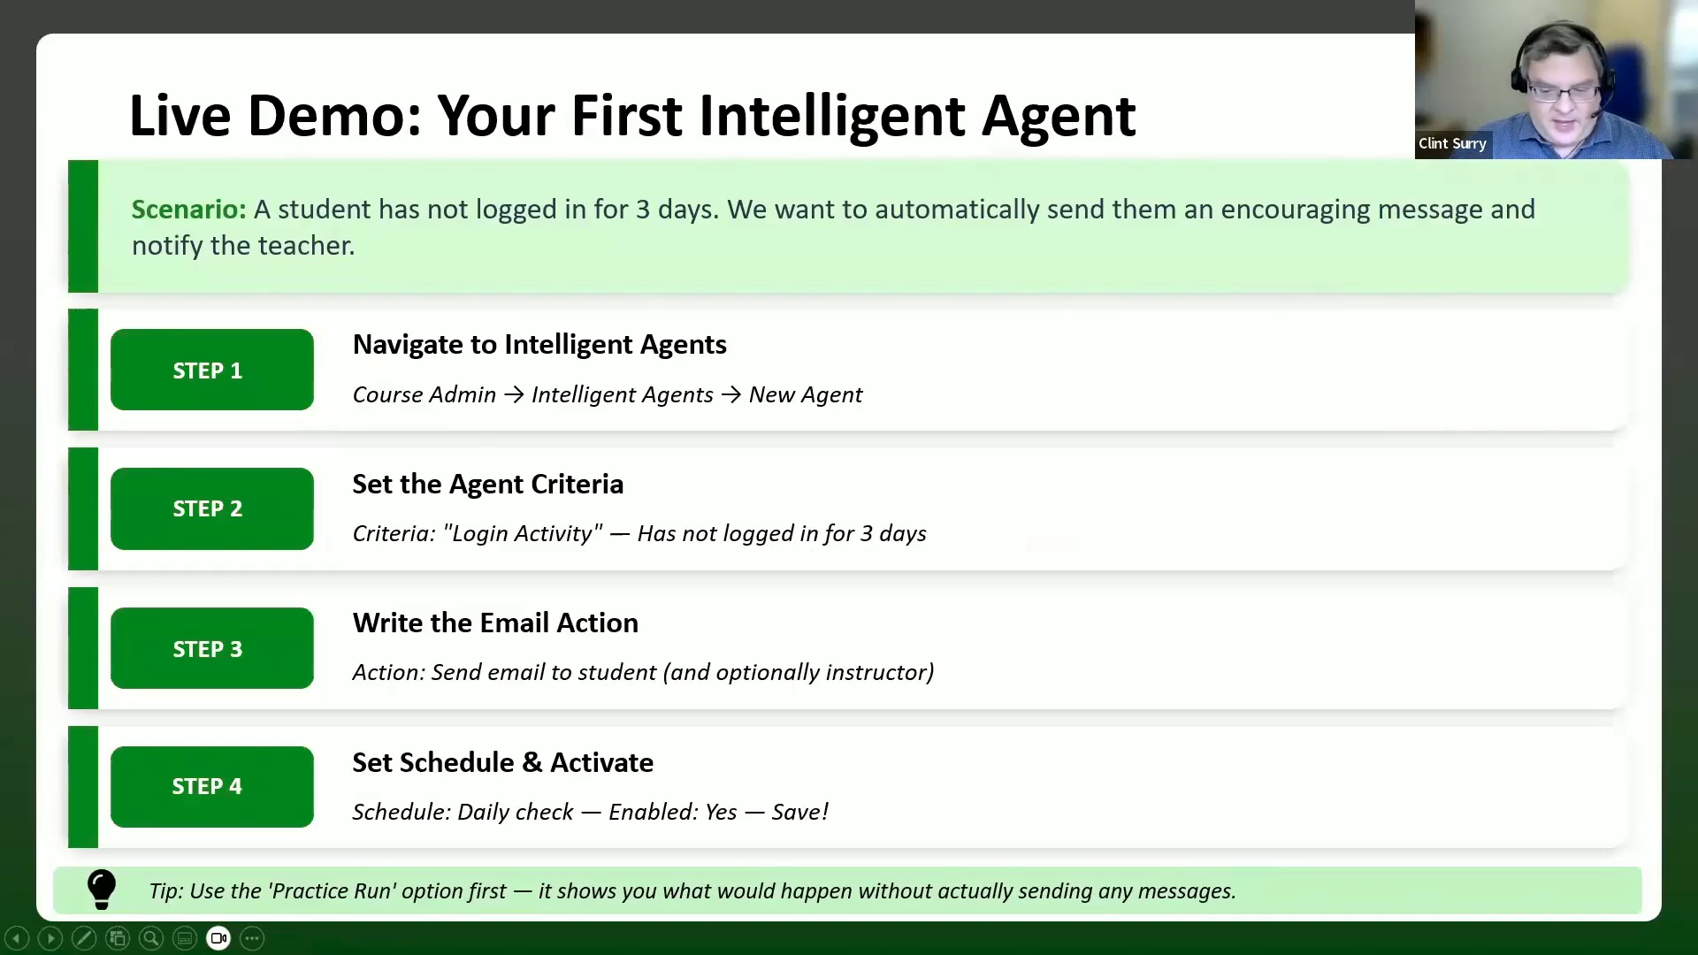
pyautogui.press('Right')
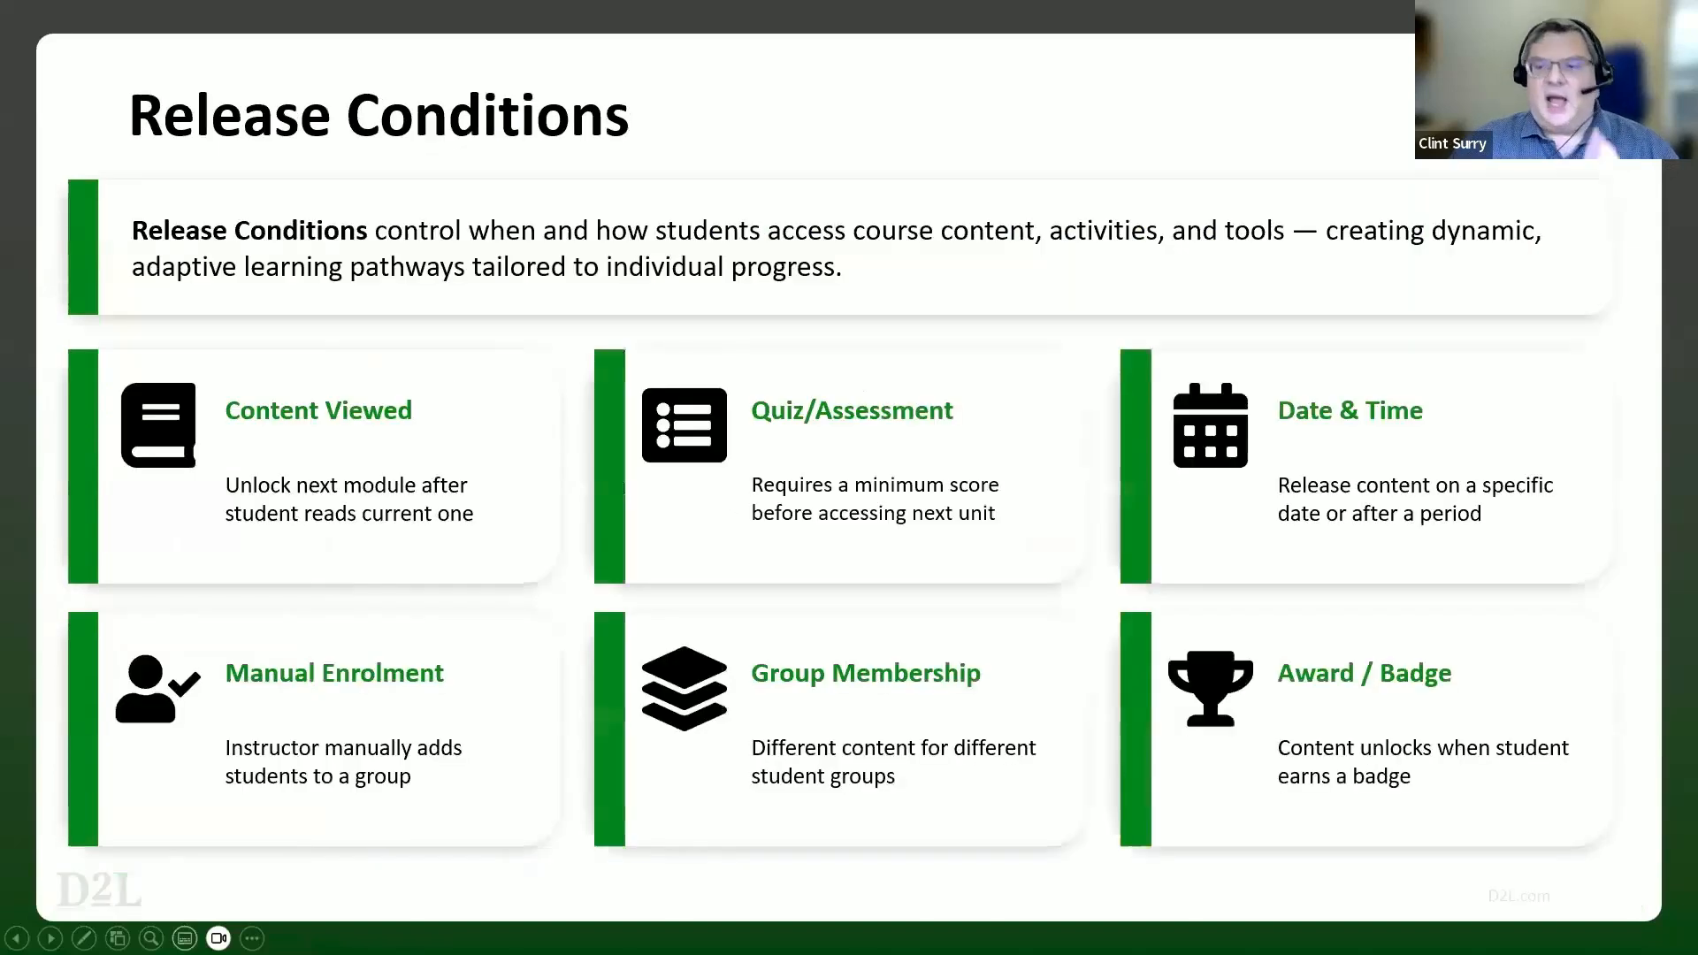
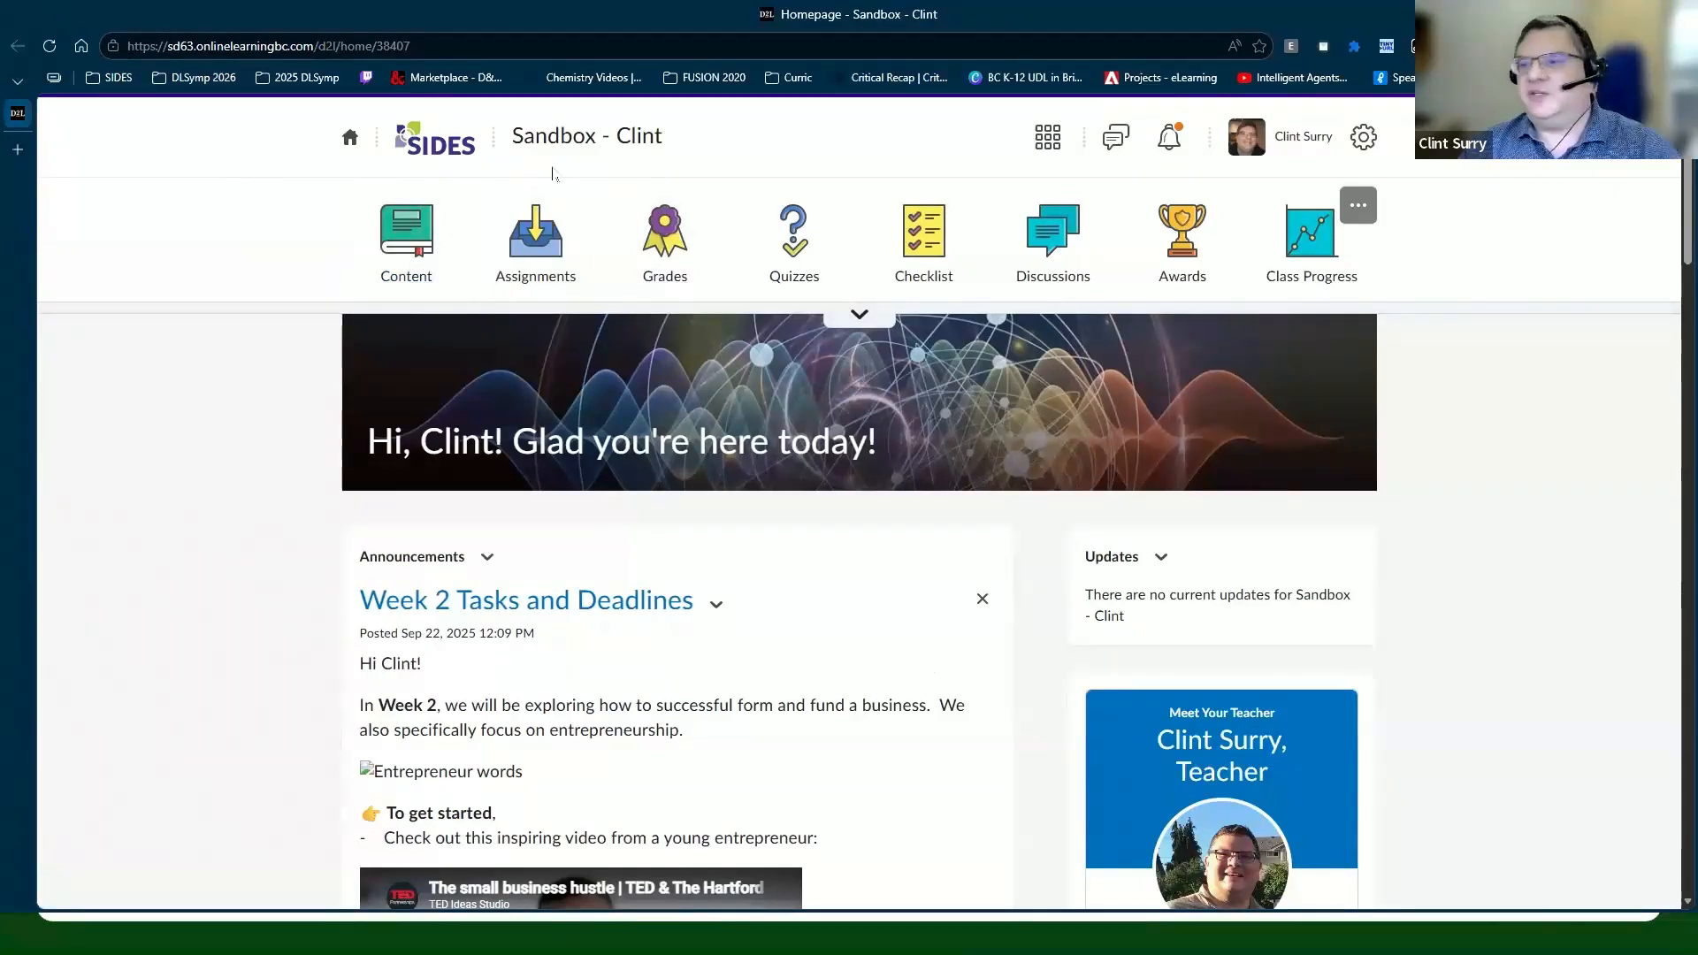
# Step: Open the course Content area and select the Unit 2 Great Eats And Great Reading Pairings unit
pyautogui.click(394, 280)
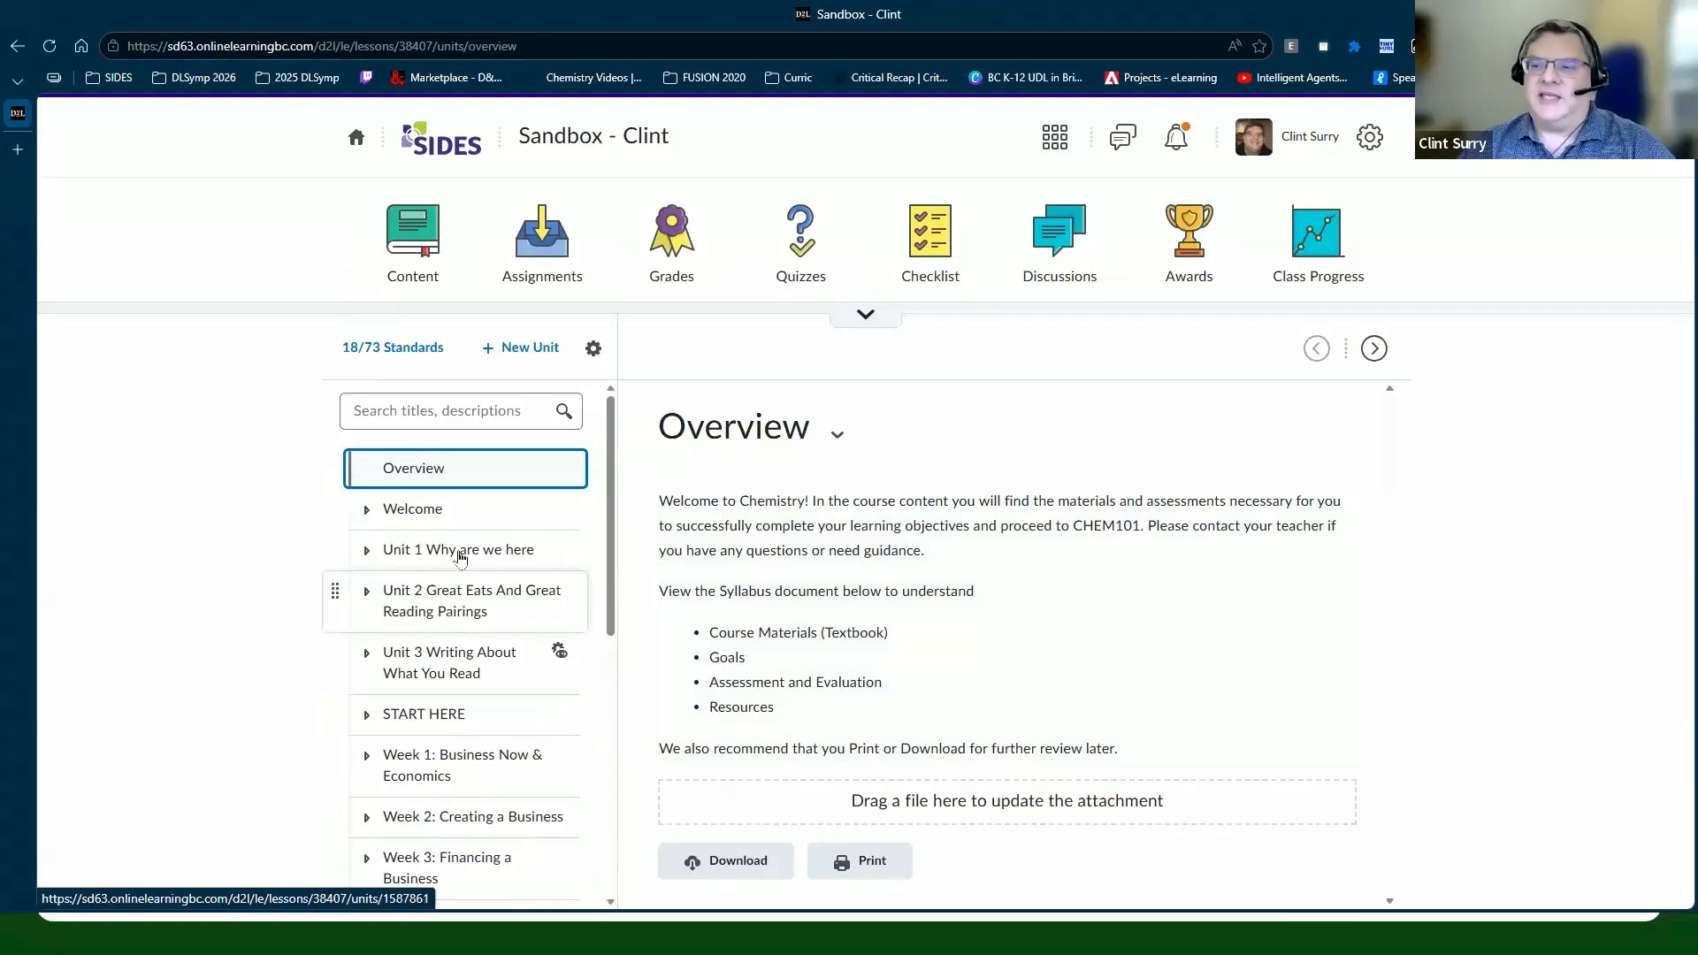
pyautogui.click(366, 549)
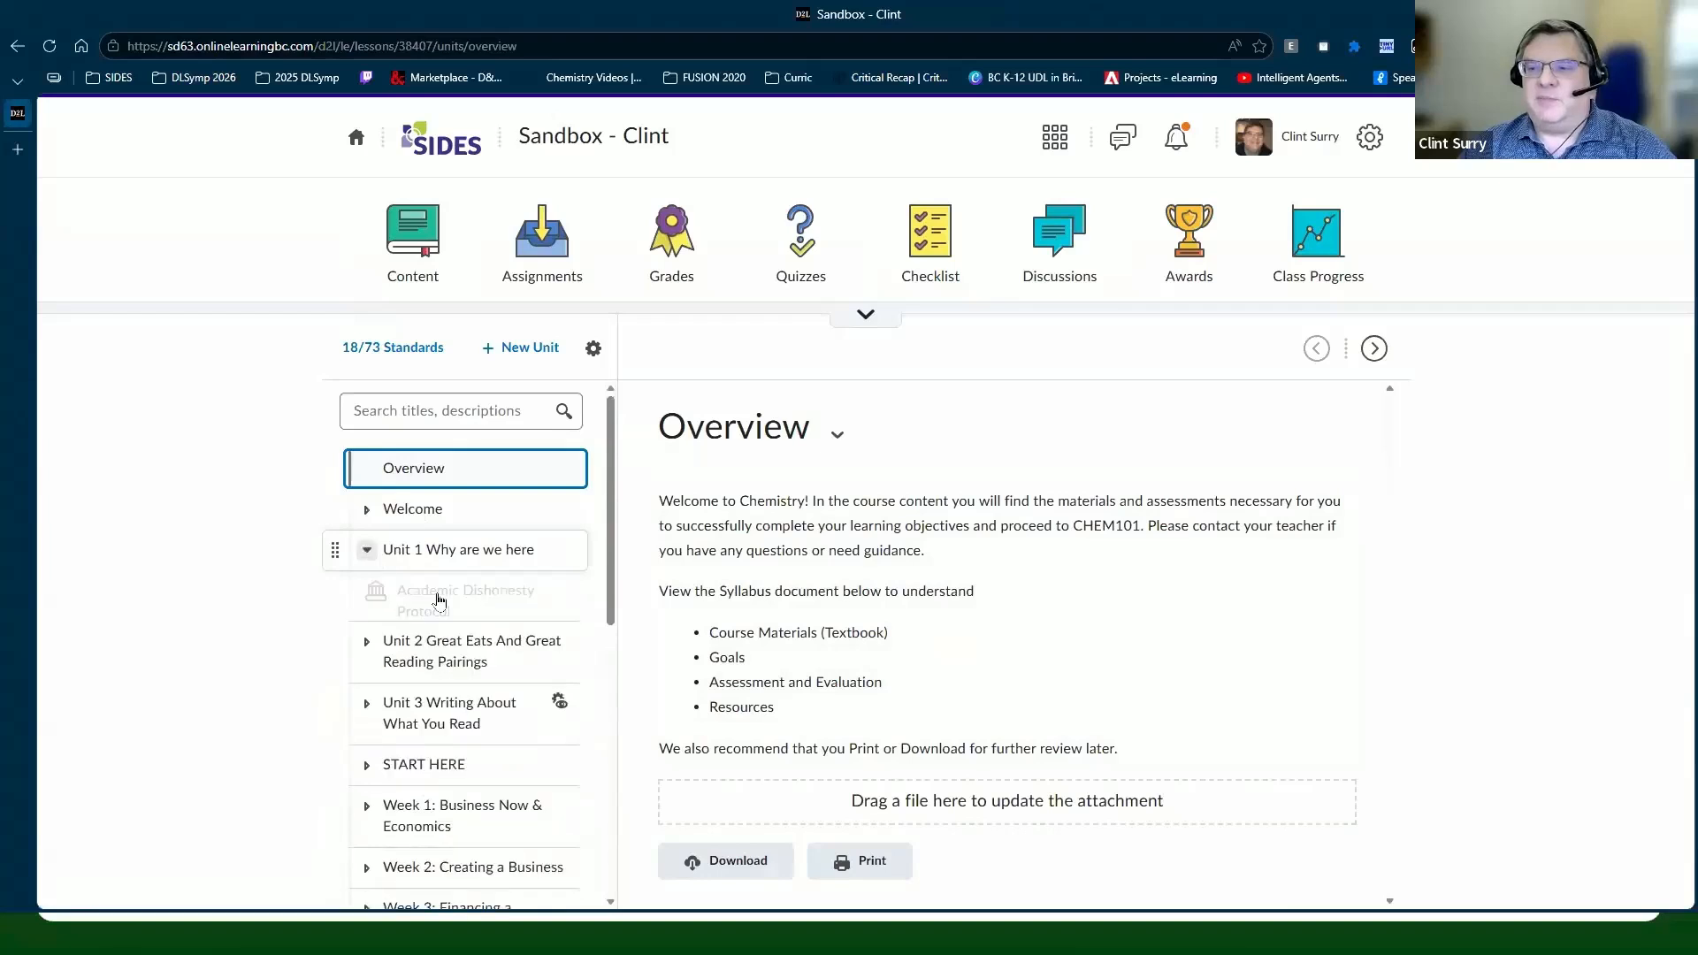
pyautogui.scroll(-2, 442, 601)
pyautogui.scroll(2, 464, 604)
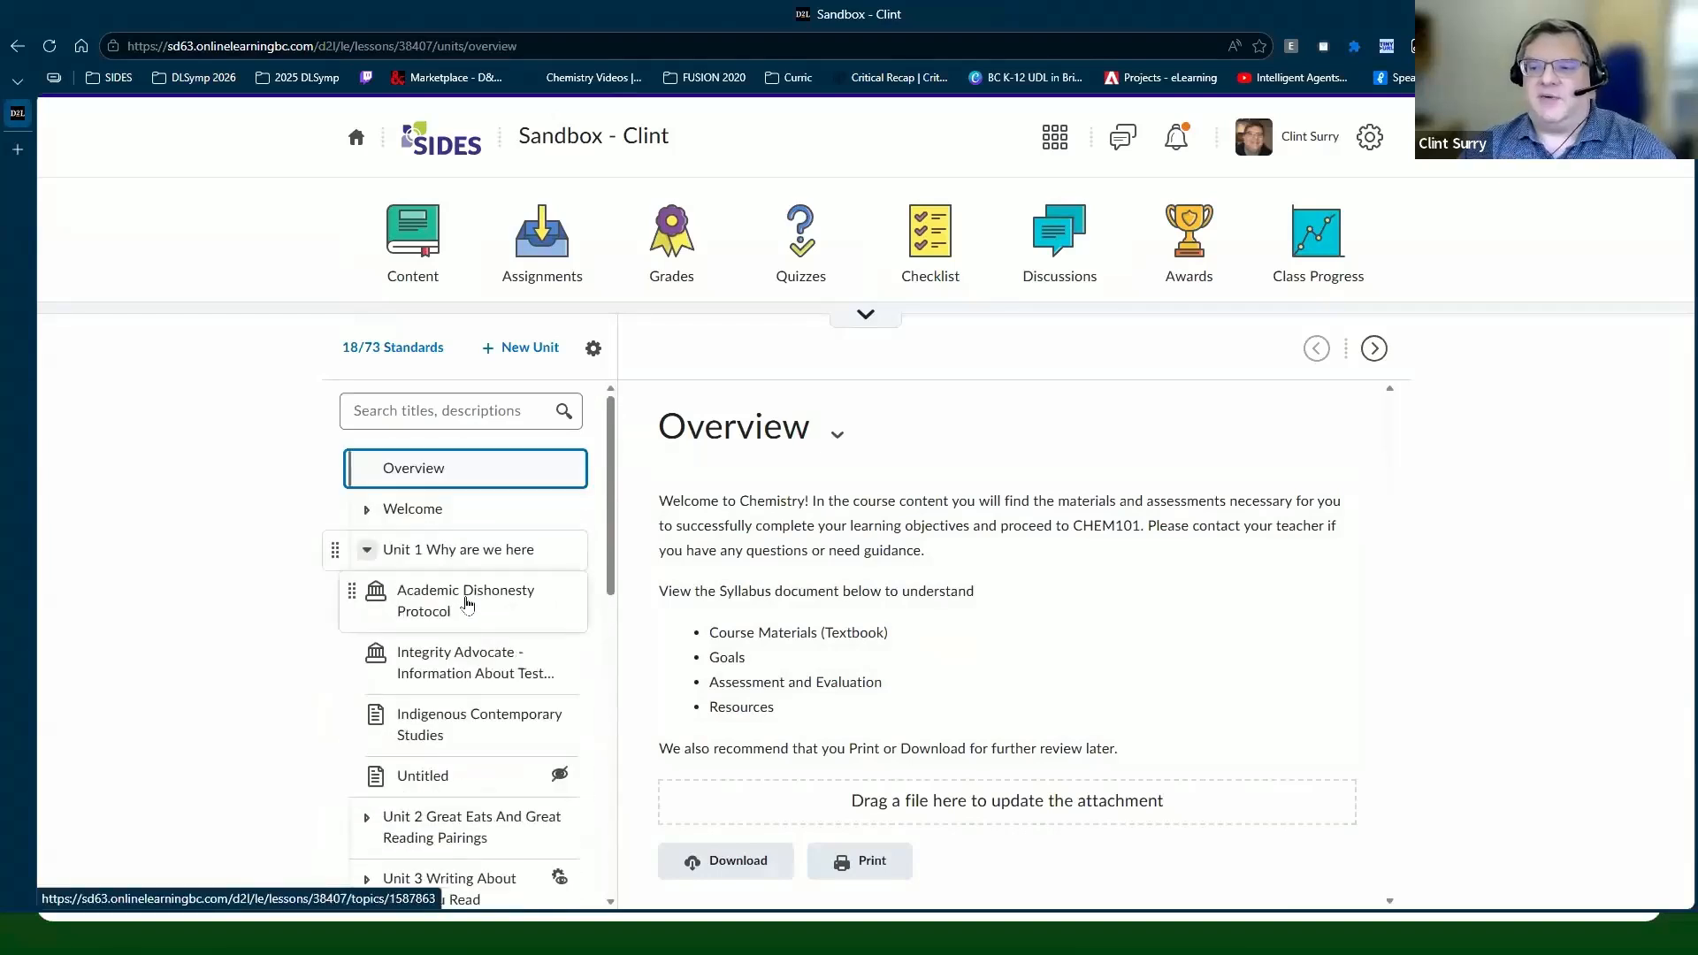
pyautogui.scroll(-3, 468, 604)
pyautogui.click(484, 573)
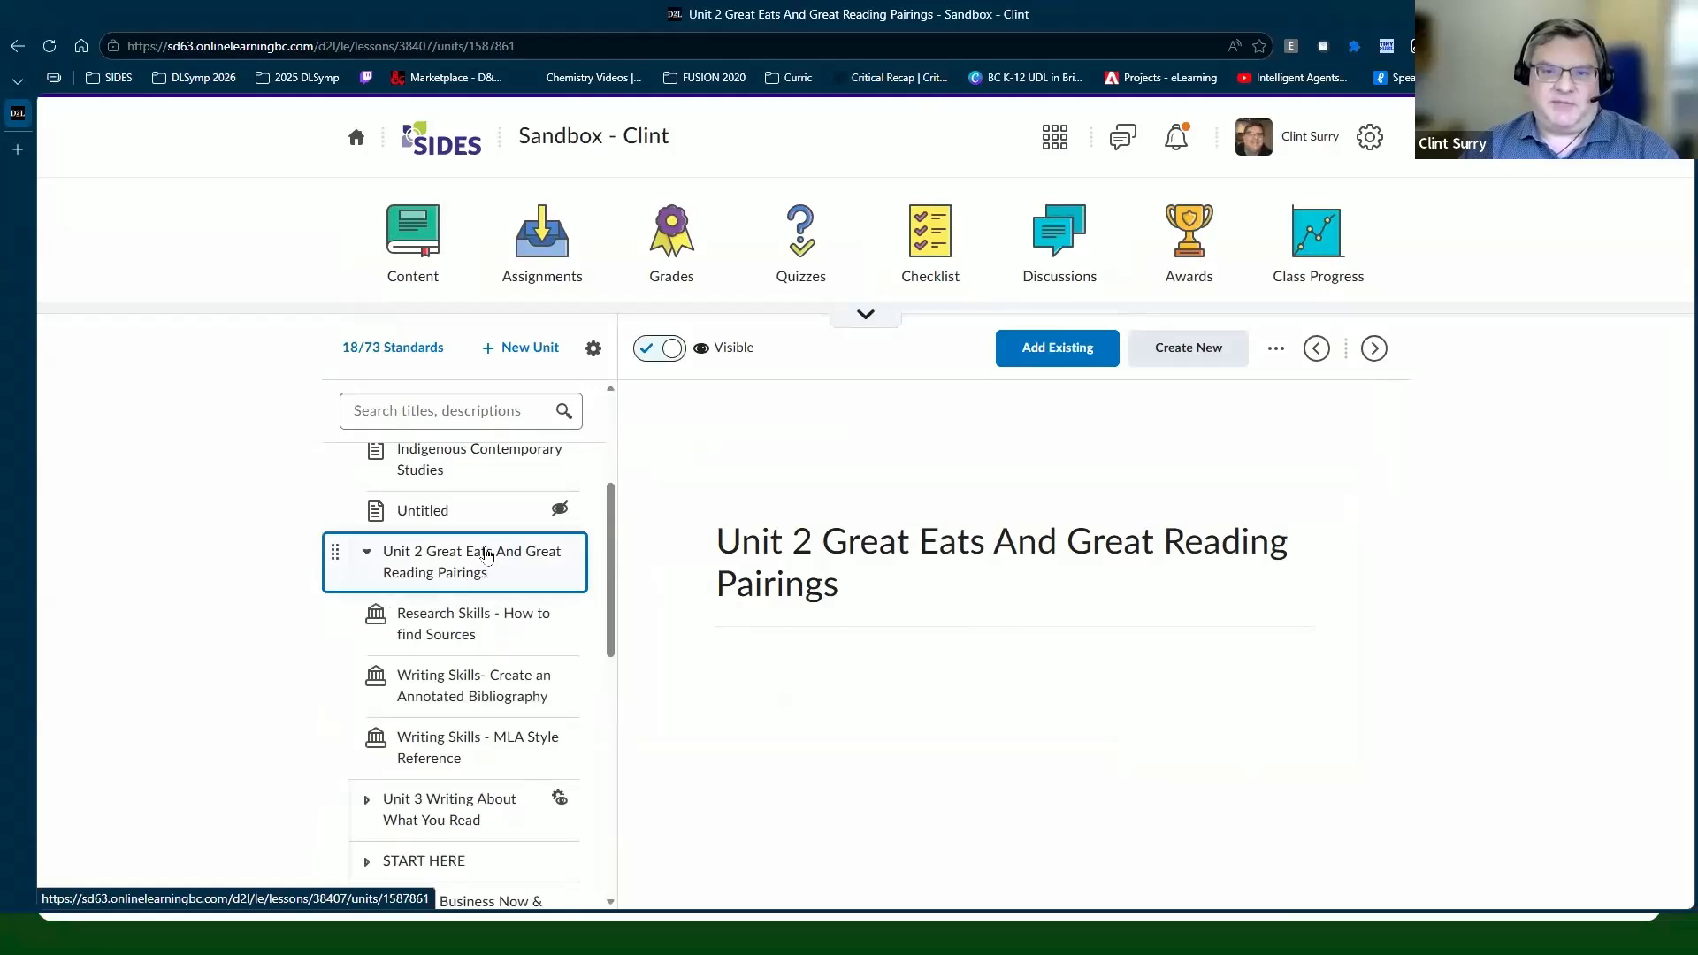
# Step: Edit Unit 2 and create a new release condition under Availability Dates & Conditions
pyautogui.click(1276, 359)
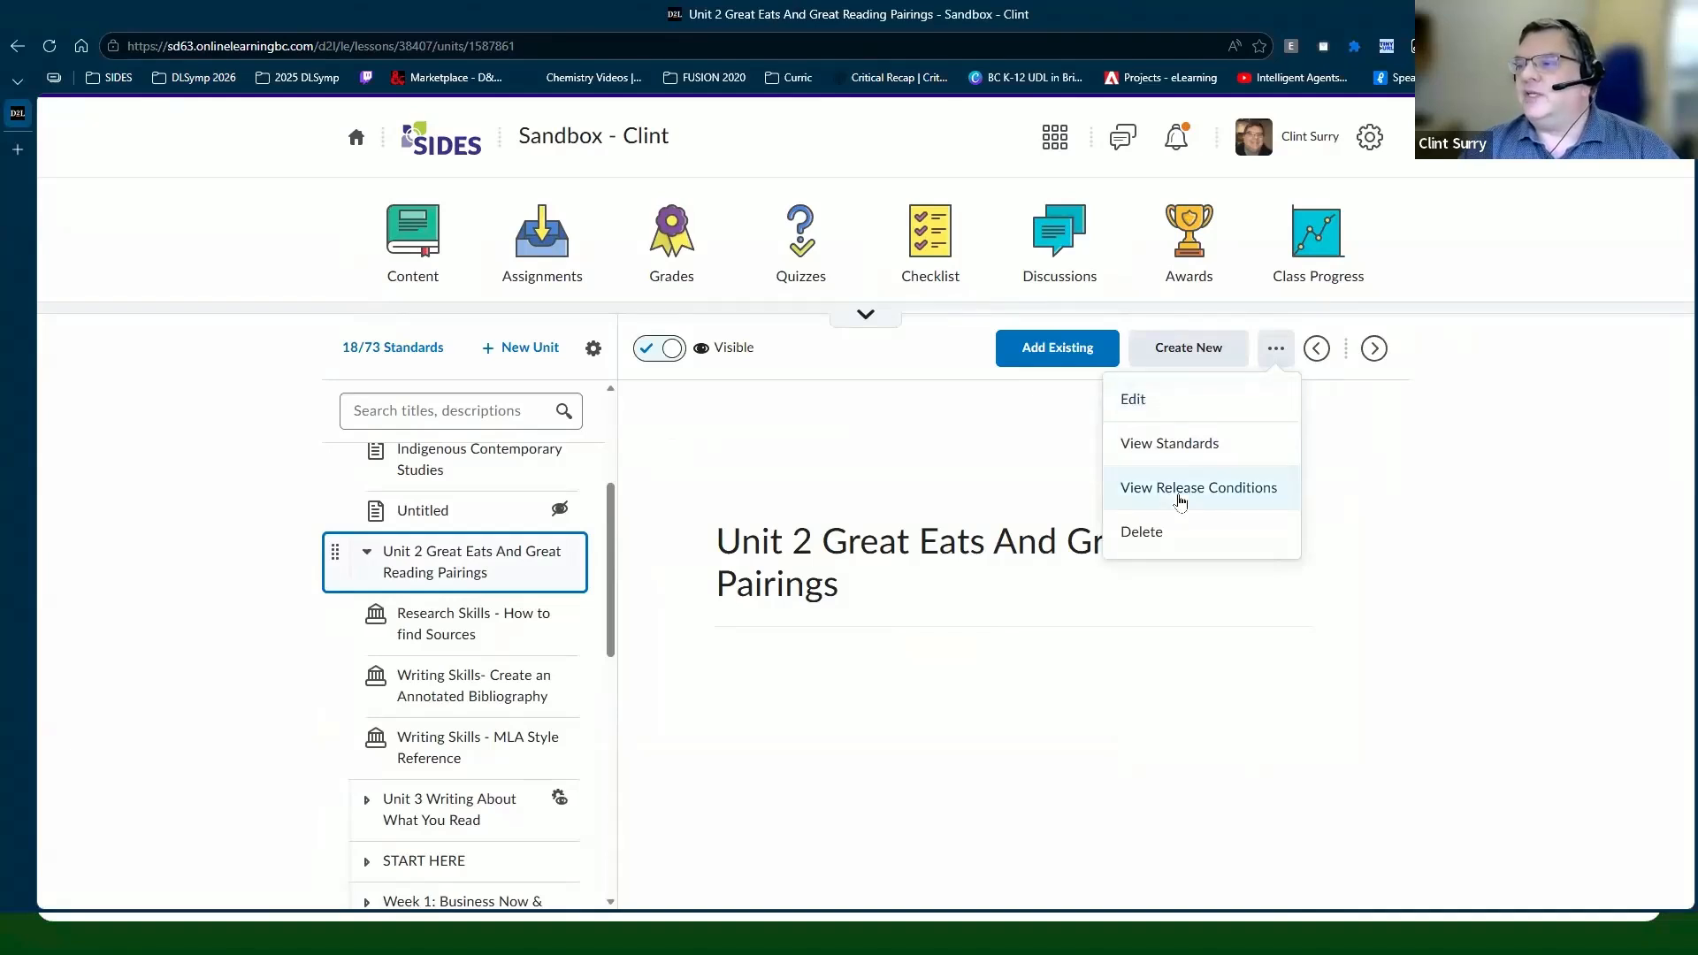
pyautogui.click(1142, 403)
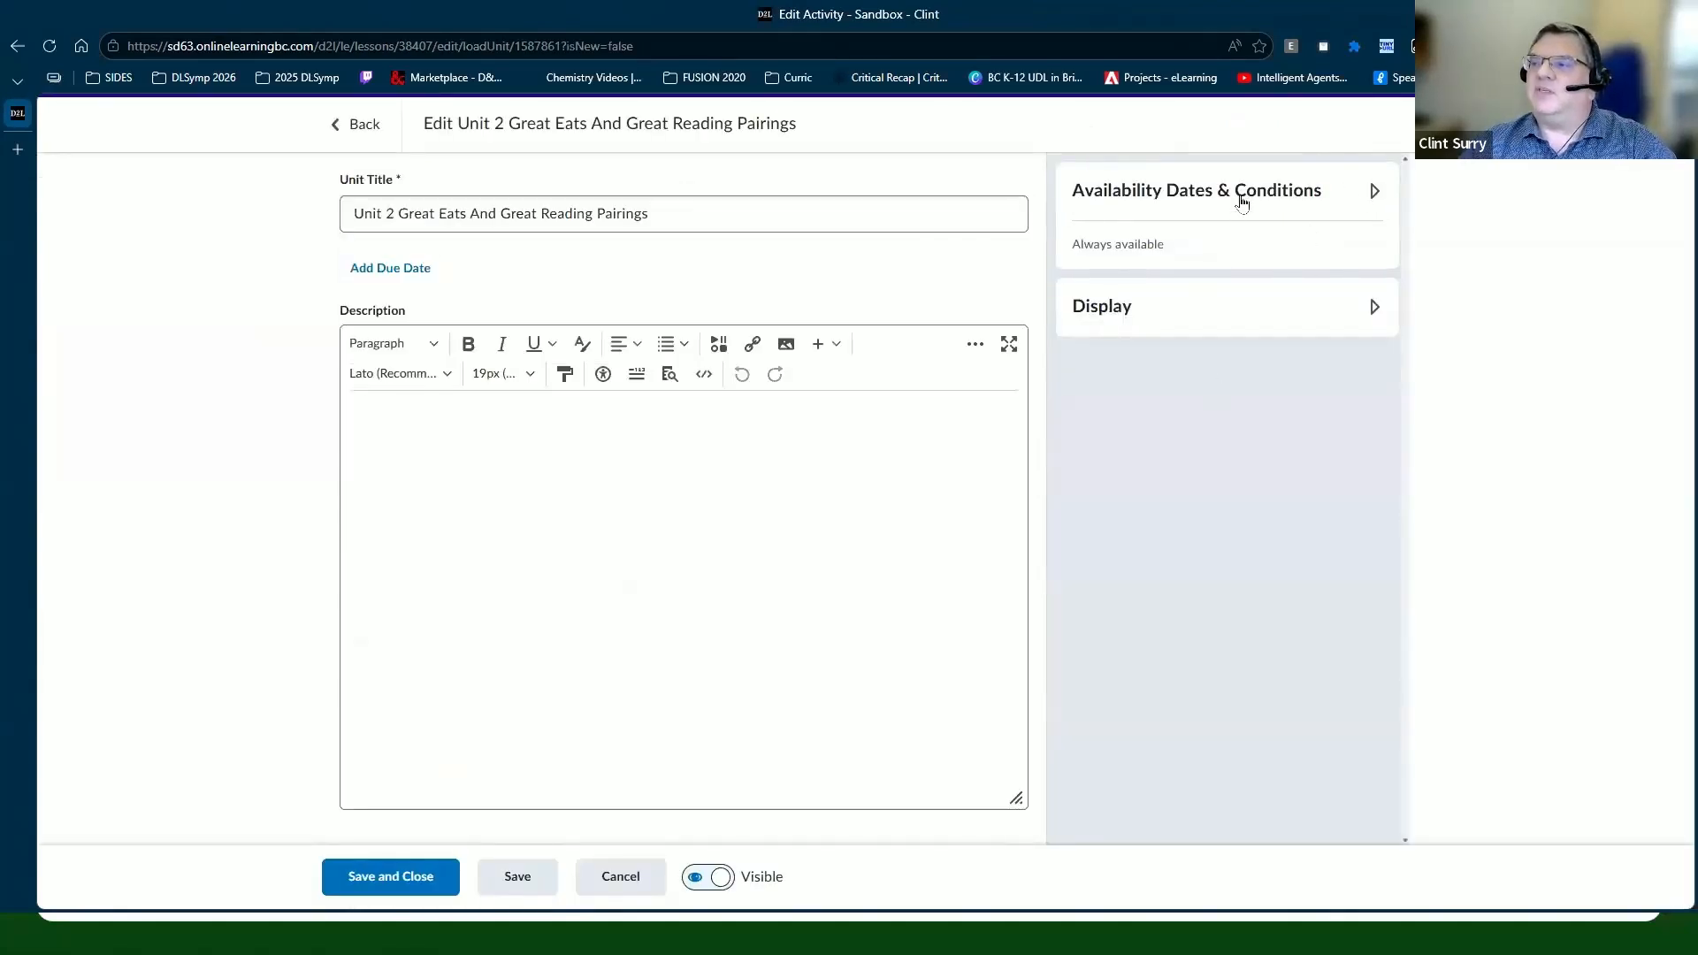
pyautogui.click(1374, 193)
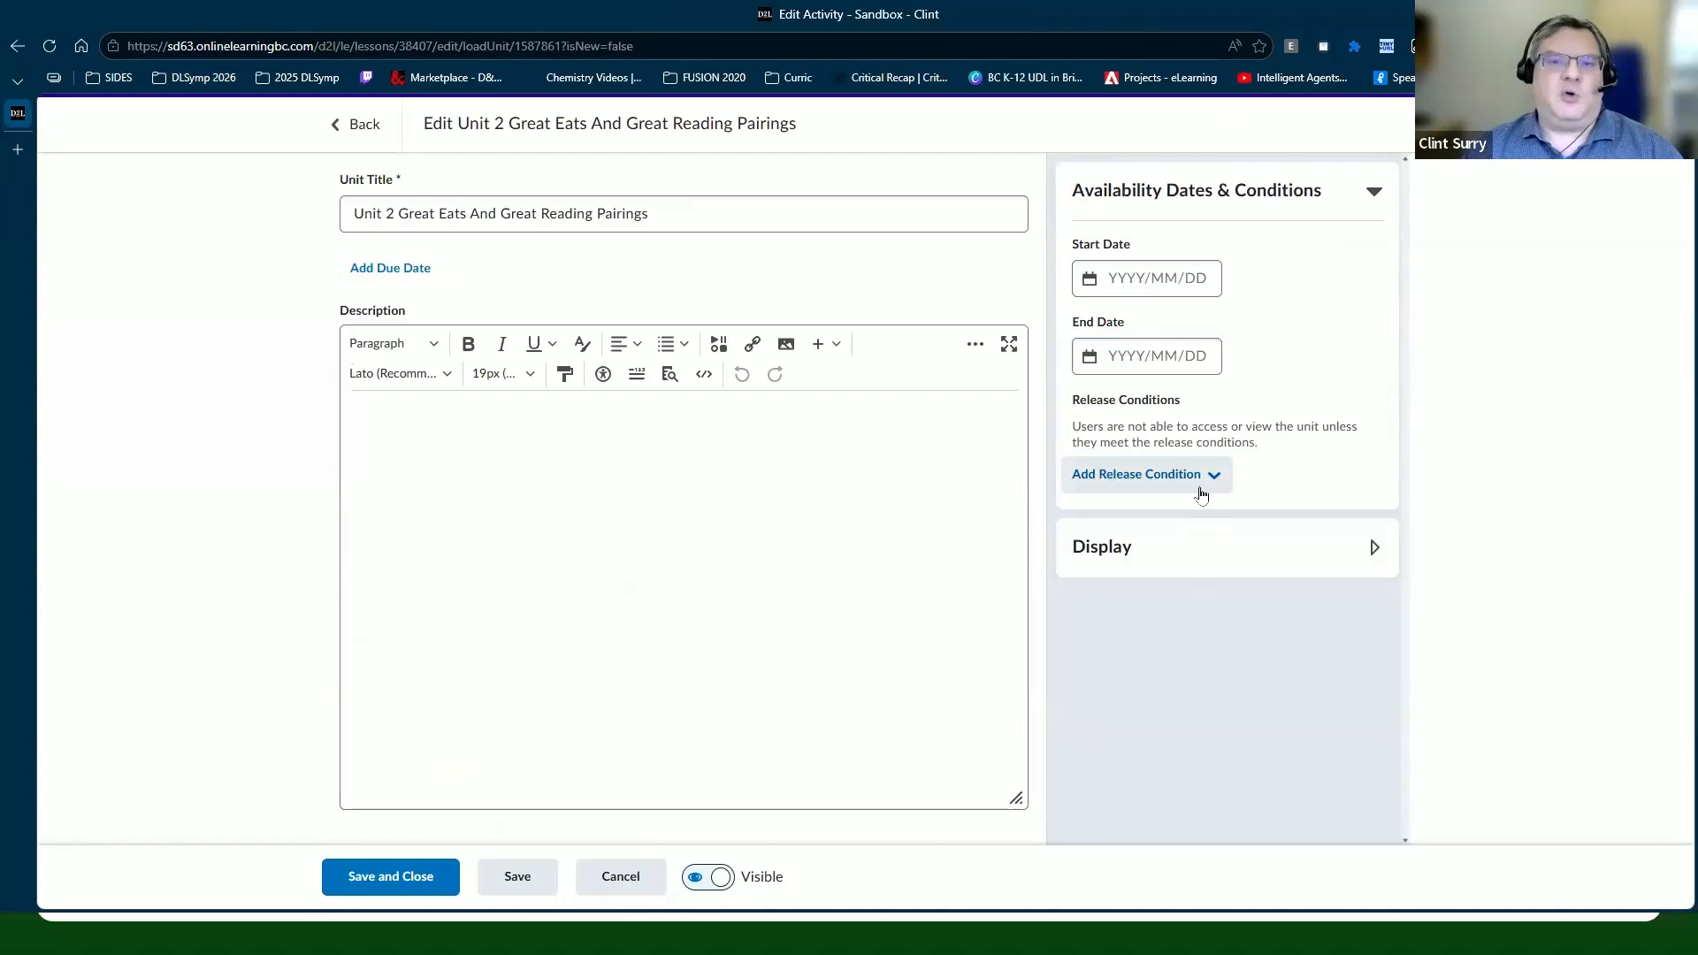
pyautogui.click(1154, 488)
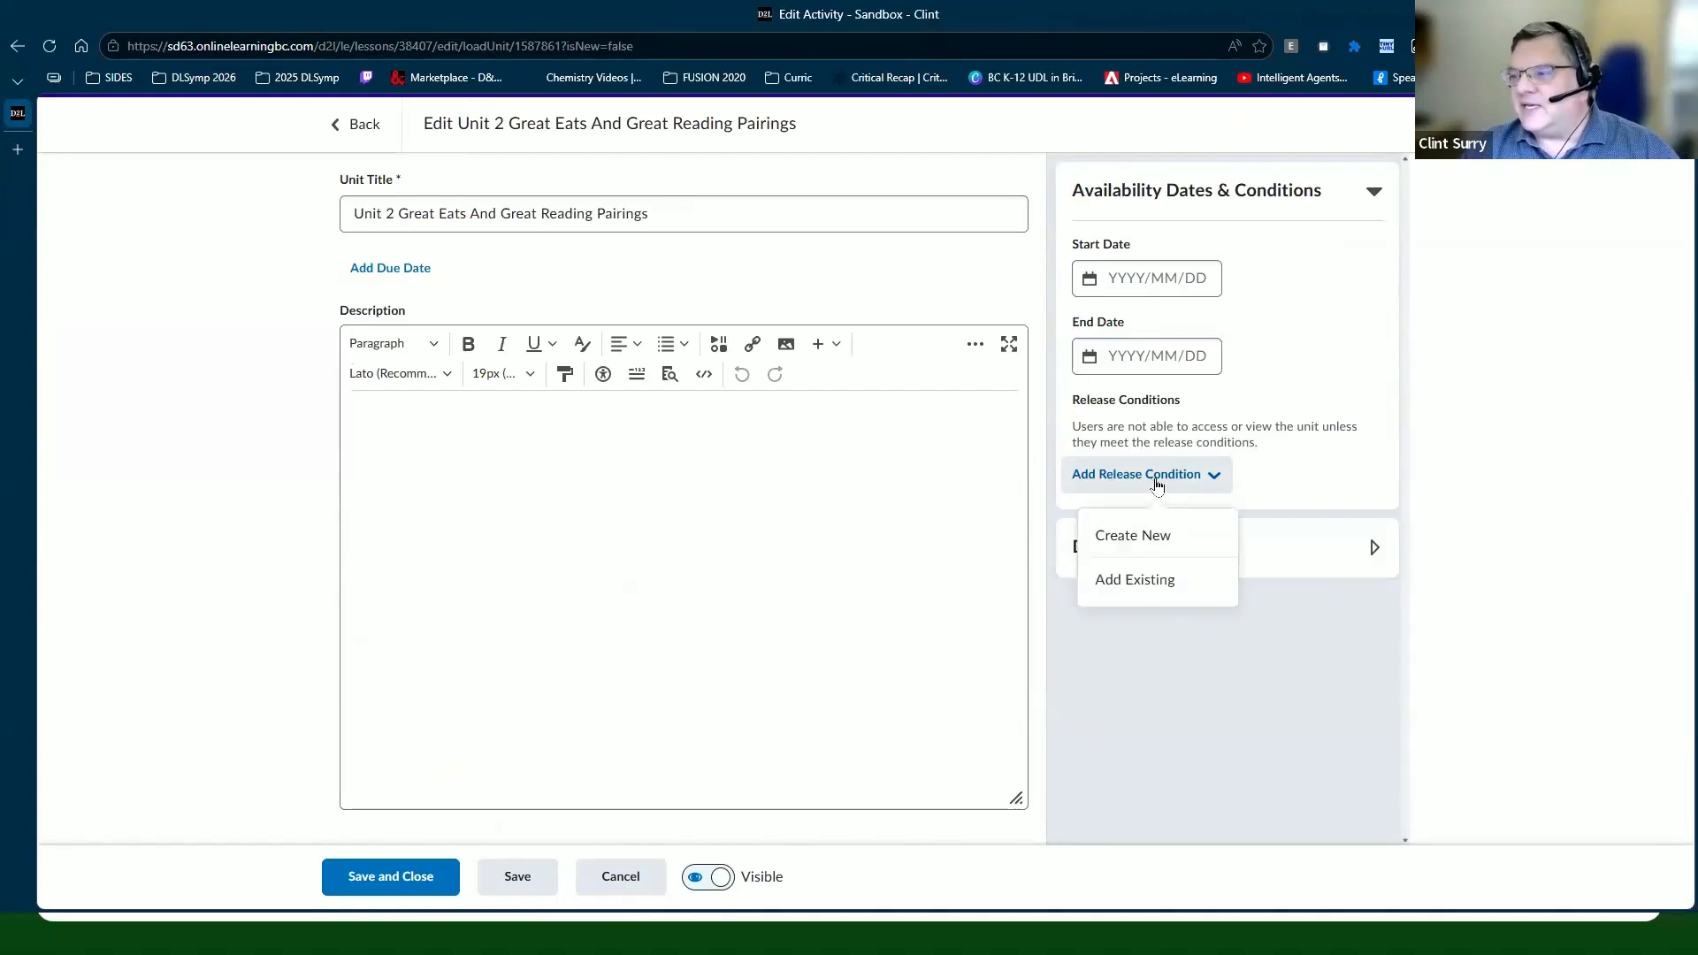
pyautogui.click(1135, 537)
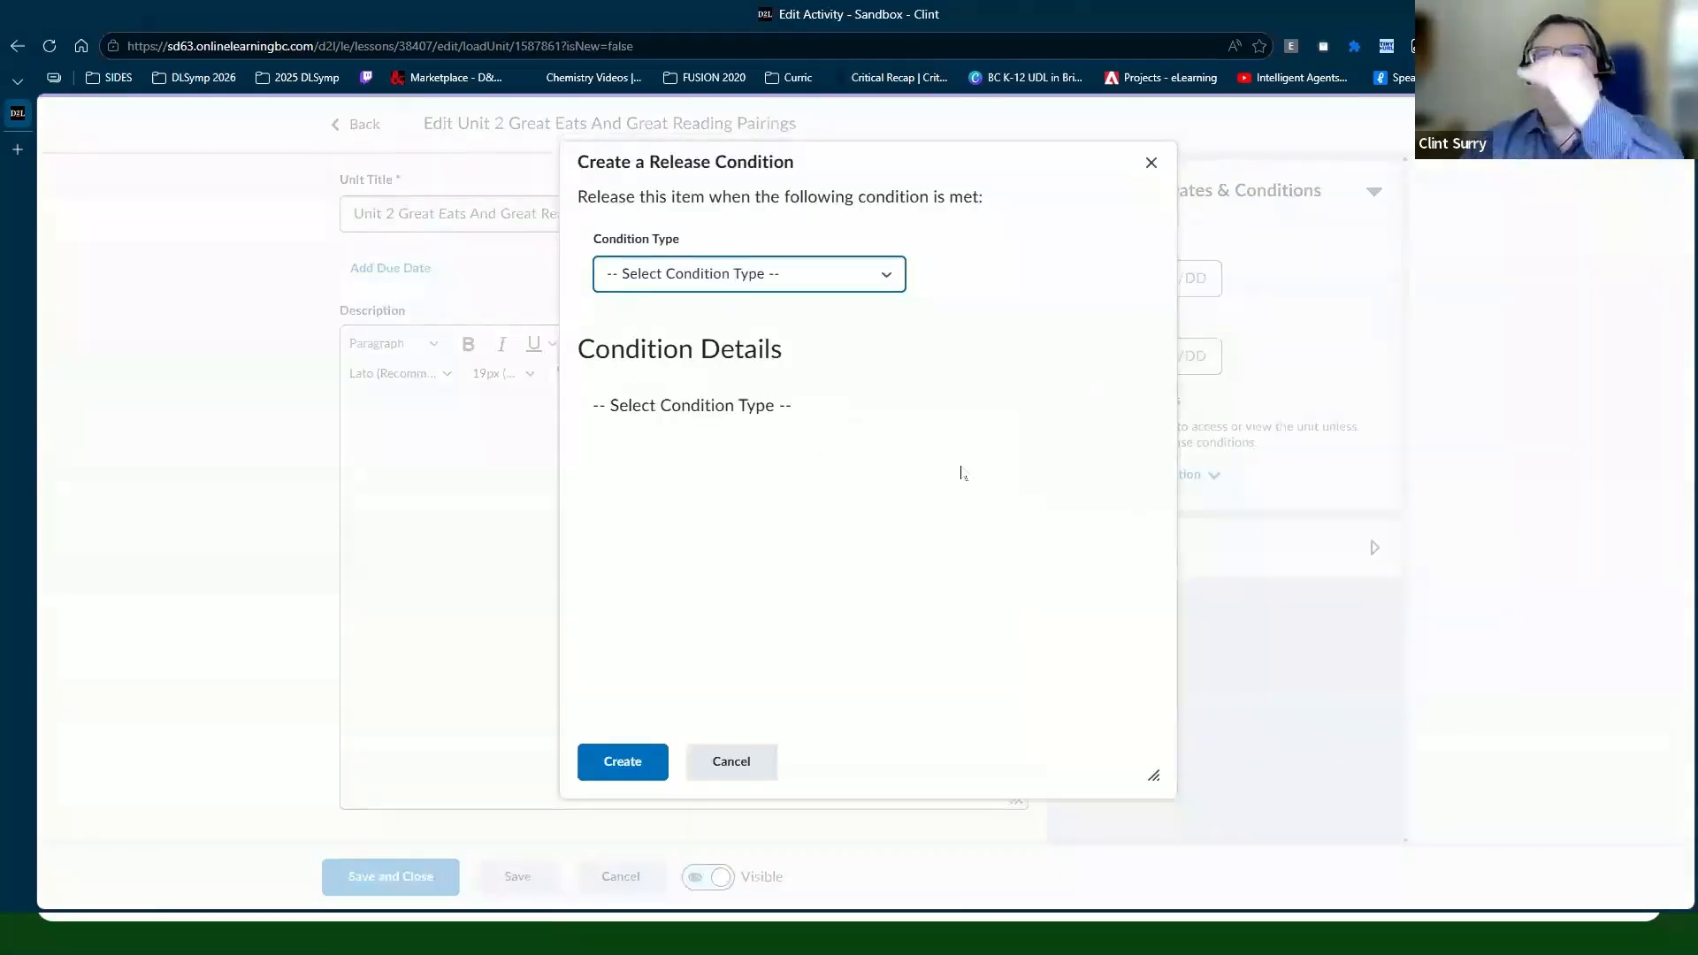
# Step: Set the release condition type to Score on a quiz
pyautogui.click(793, 285)
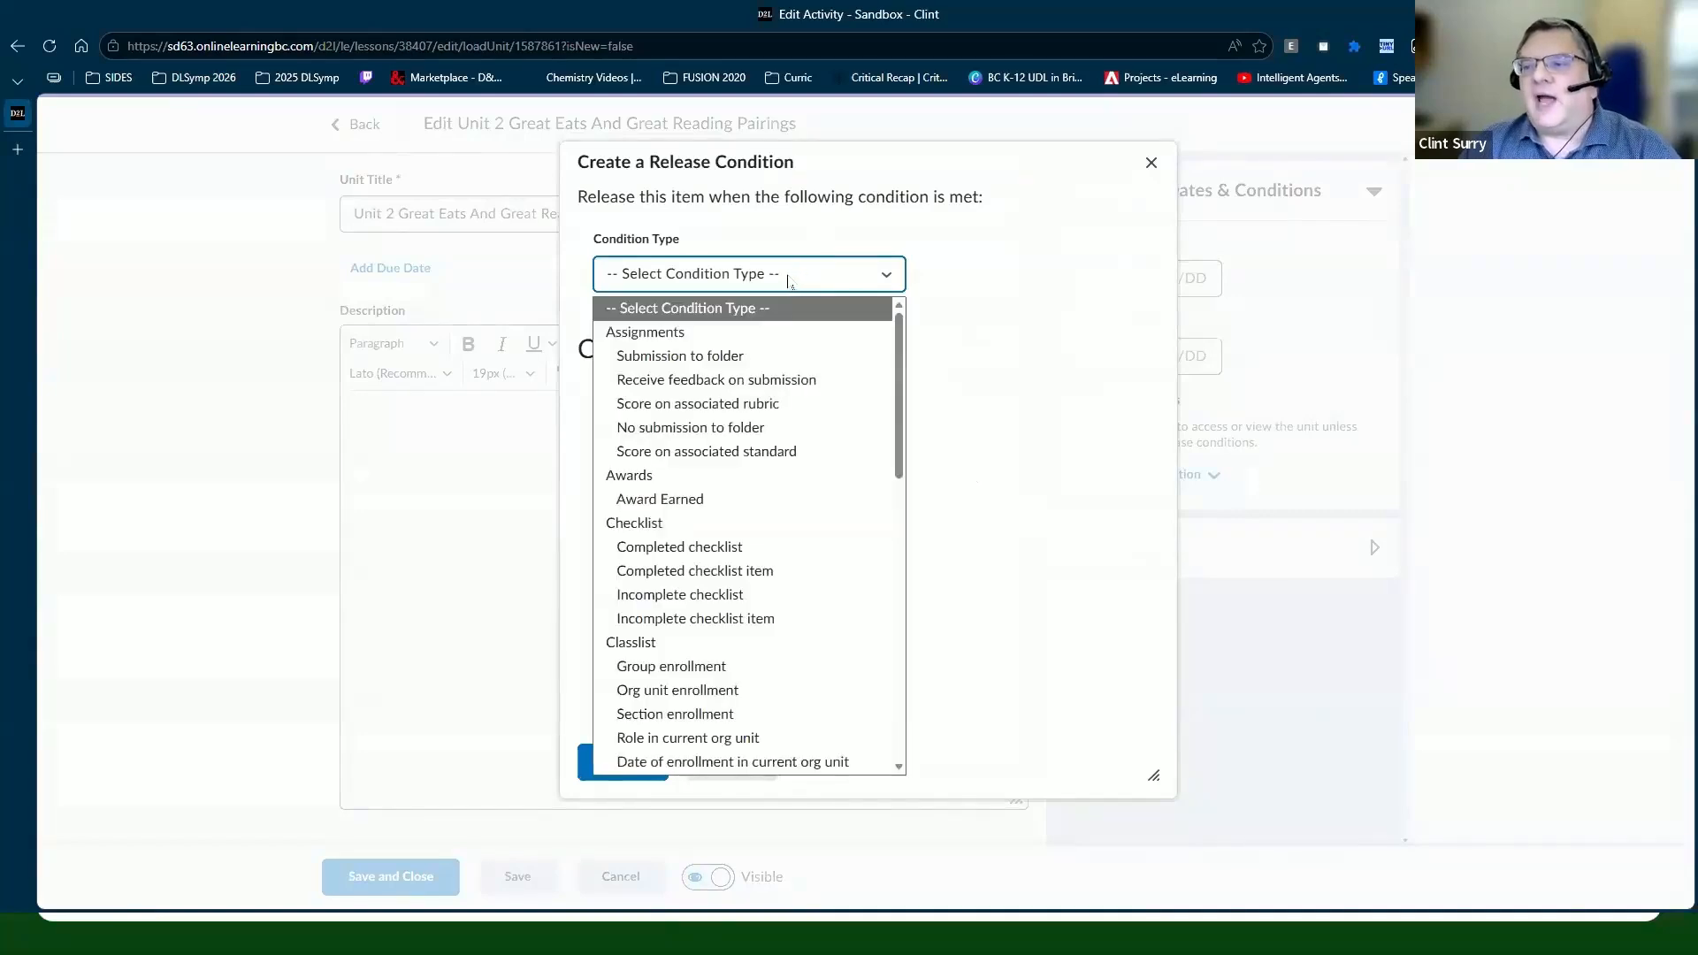
pyautogui.click(790, 281)
pyautogui.click(790, 279)
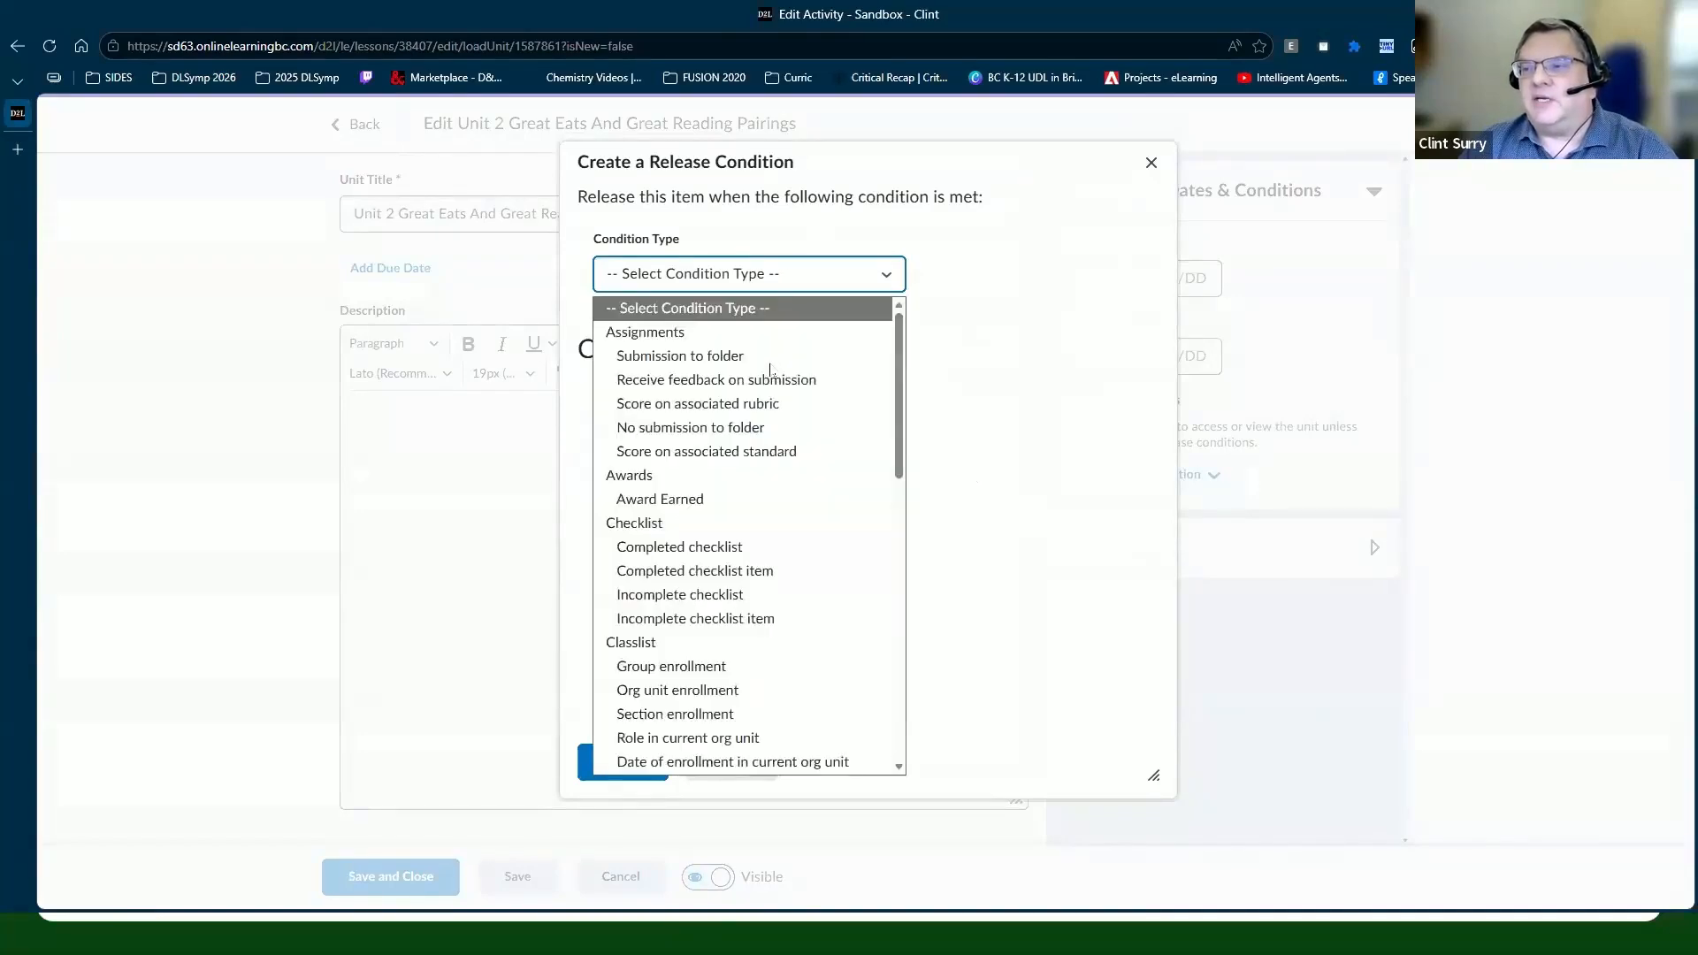
pyautogui.scroll(-4, 771, 370)
pyautogui.scroll(-3, 771, 369)
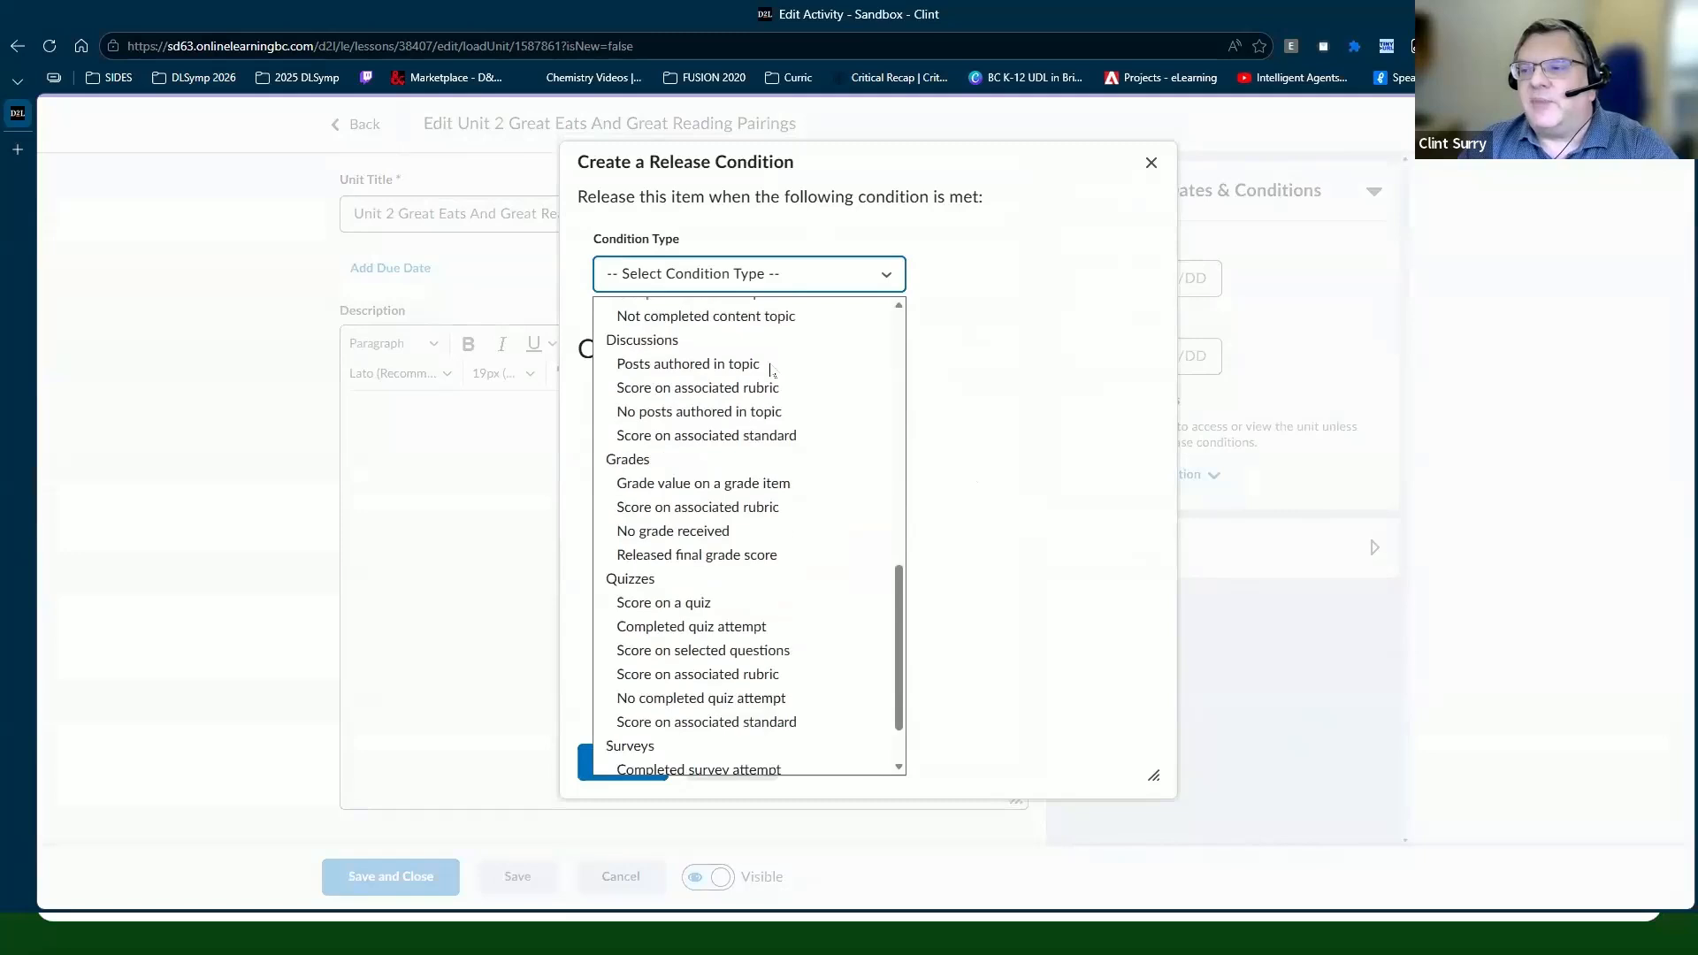
pyautogui.scroll(-1, 655, 524)
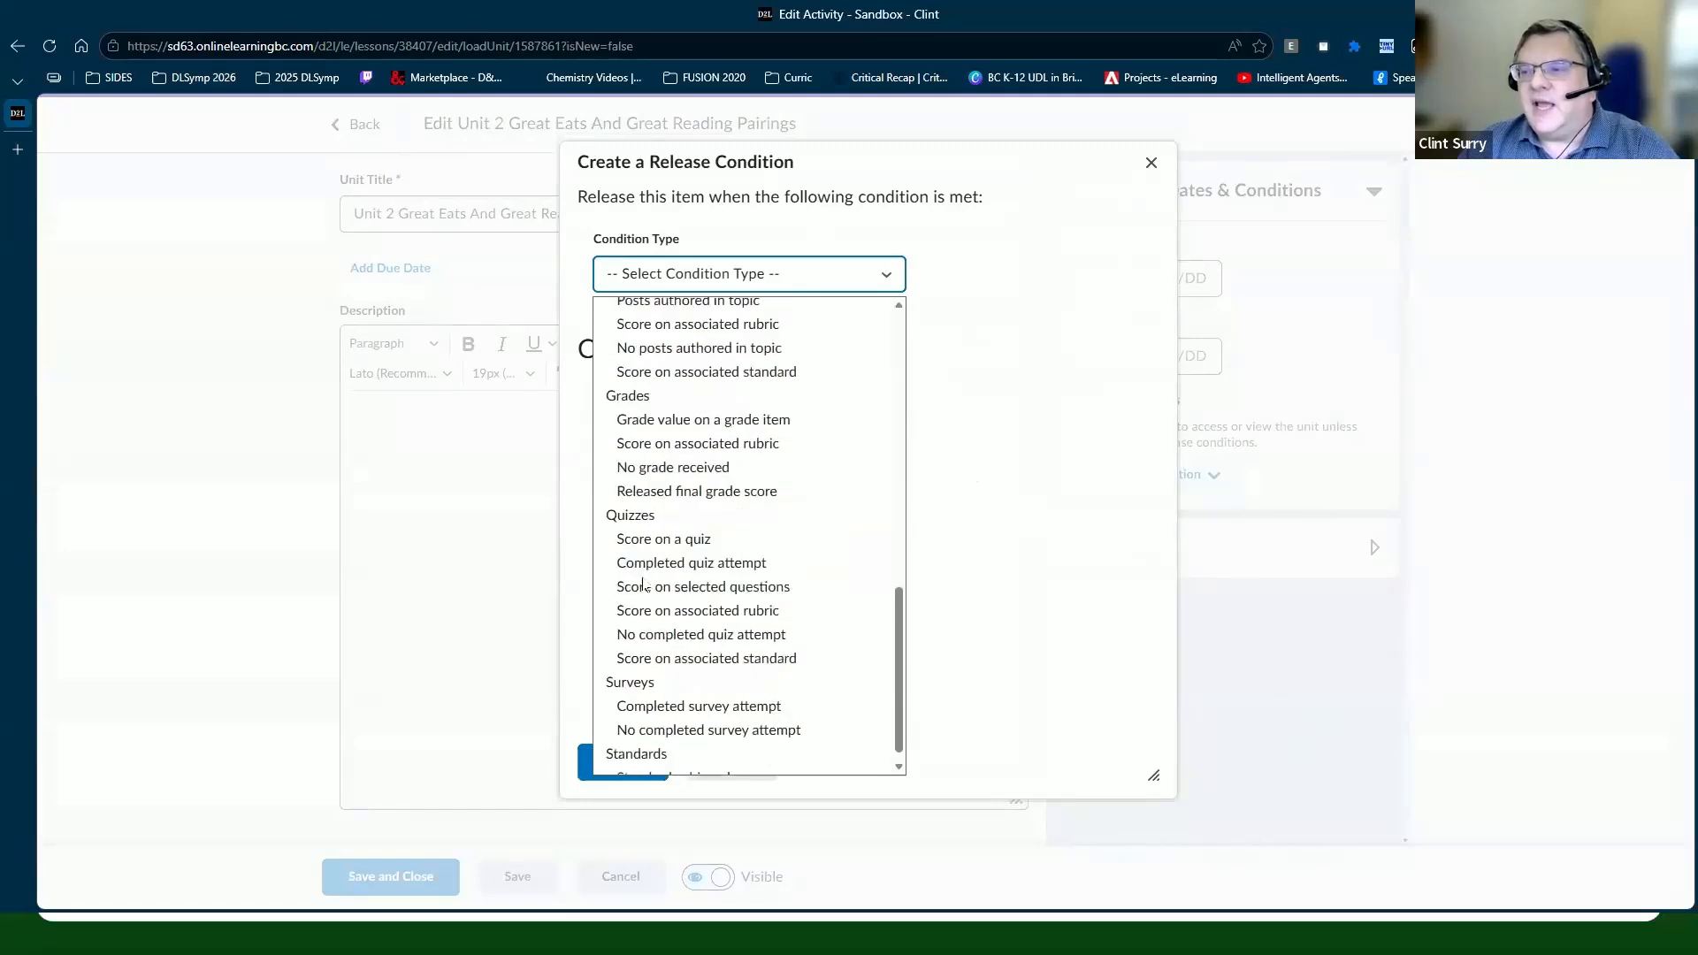
pyautogui.click(660, 542)
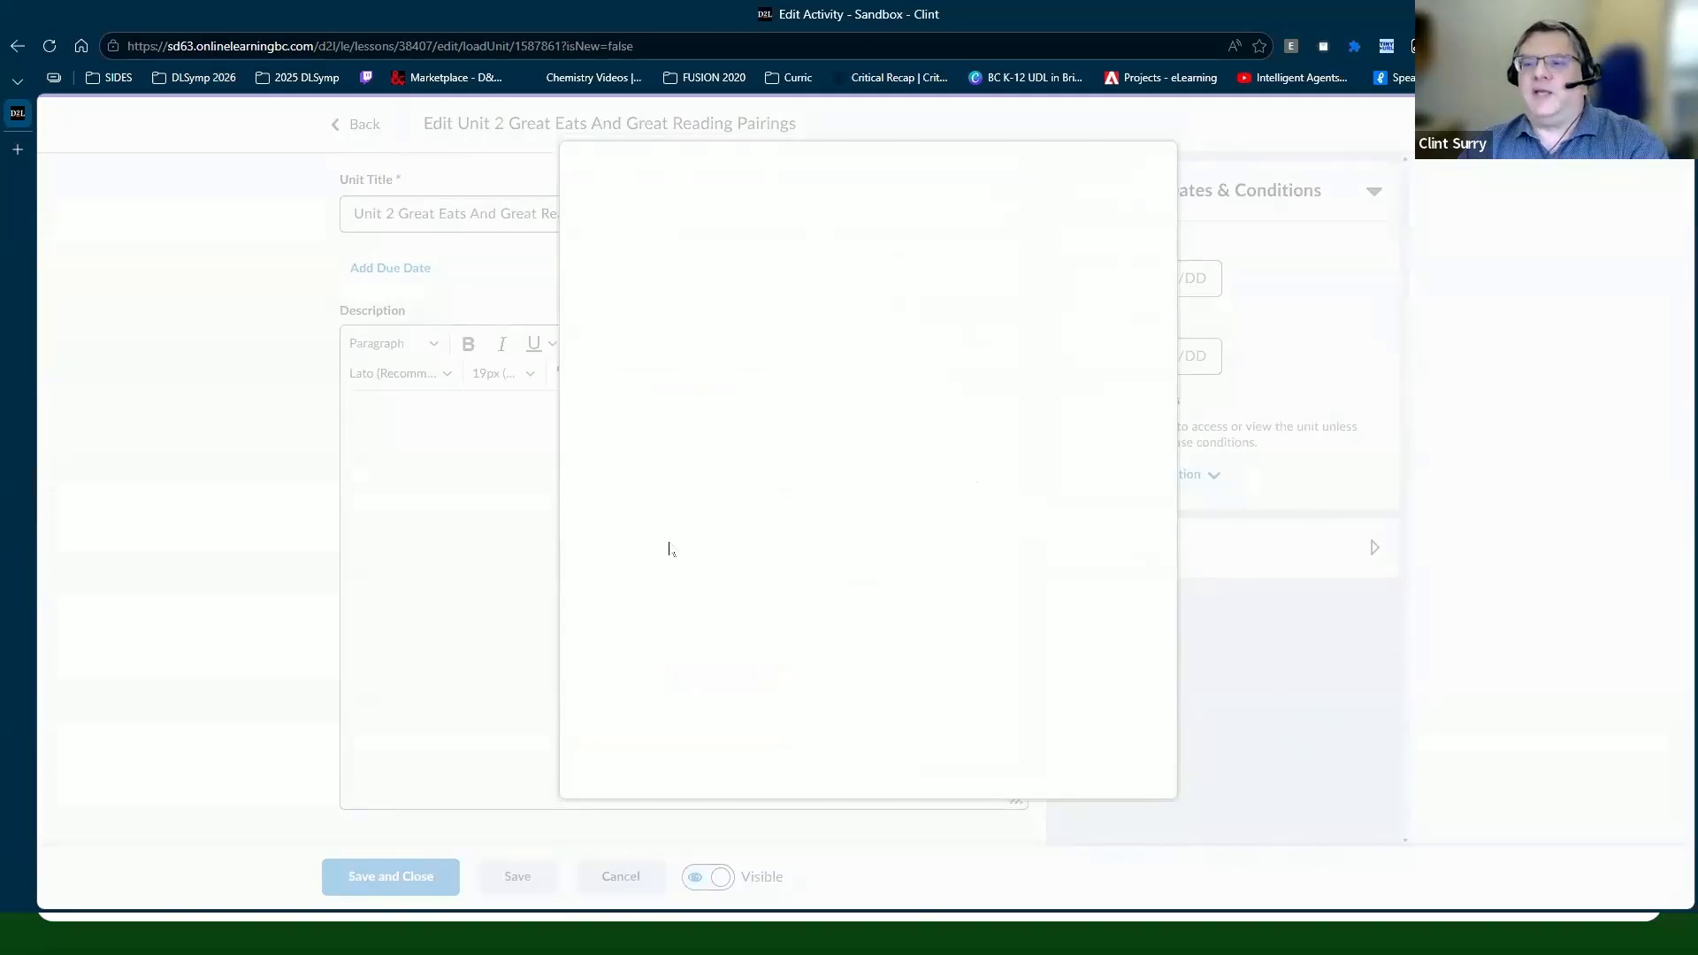
# Step: Require a score of at least 50 on the Week 1 Quiz and create the condition
pyautogui.click(681, 445)
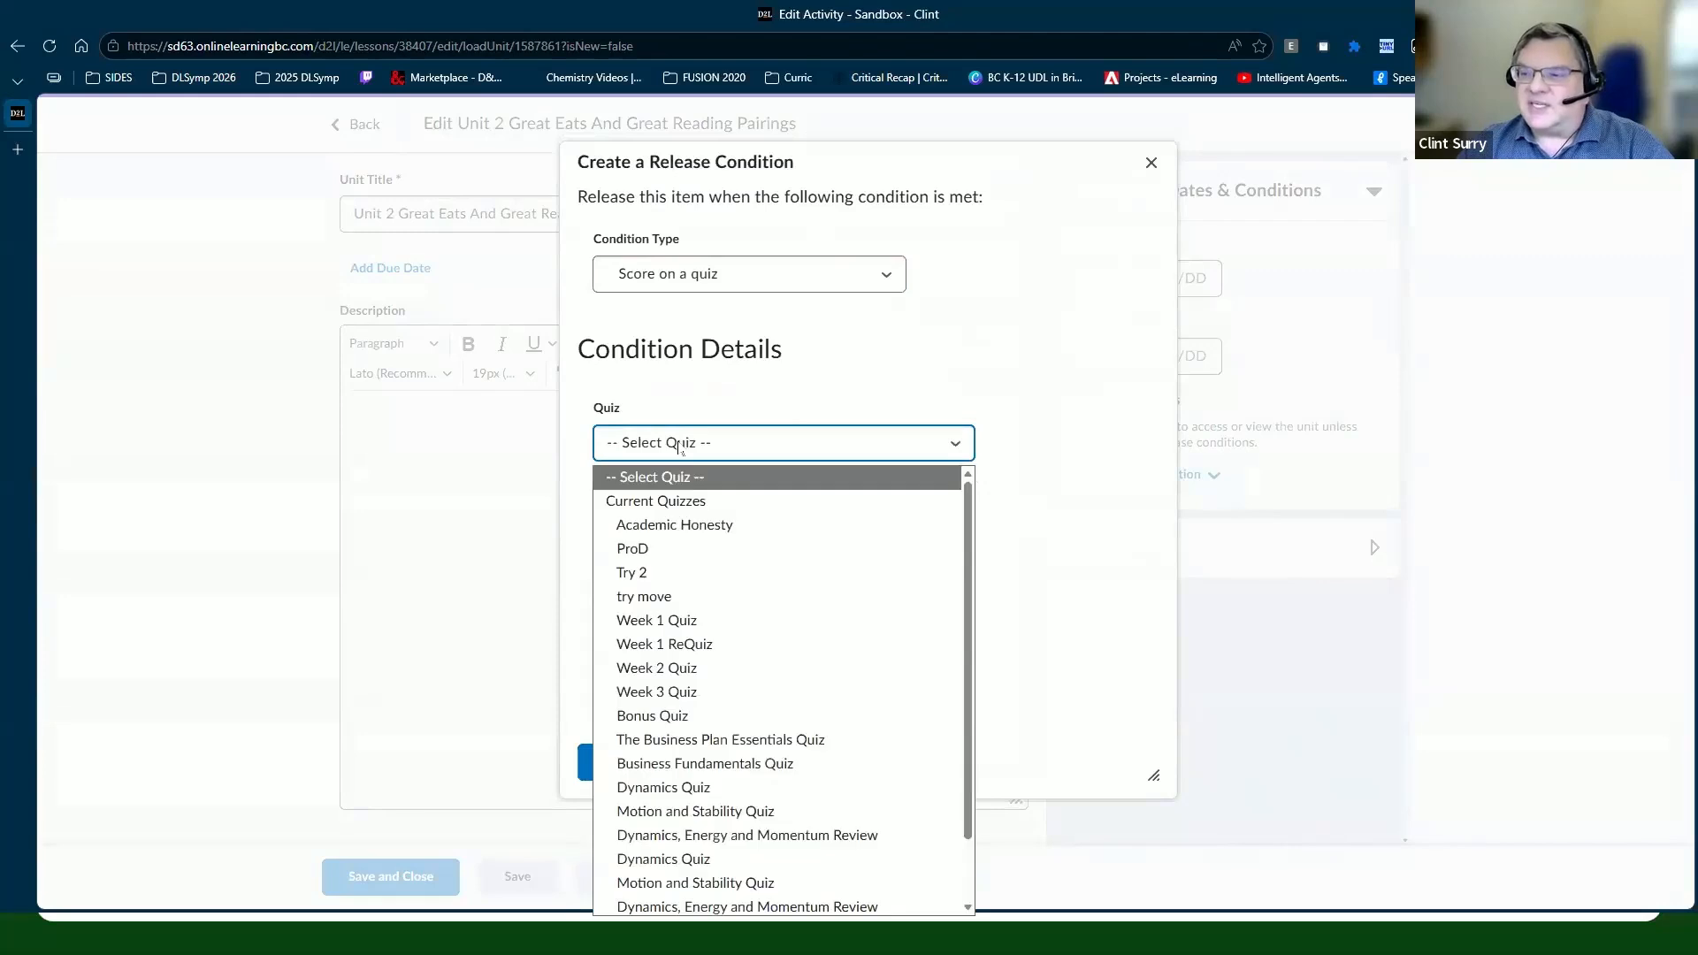
pyautogui.click(679, 625)
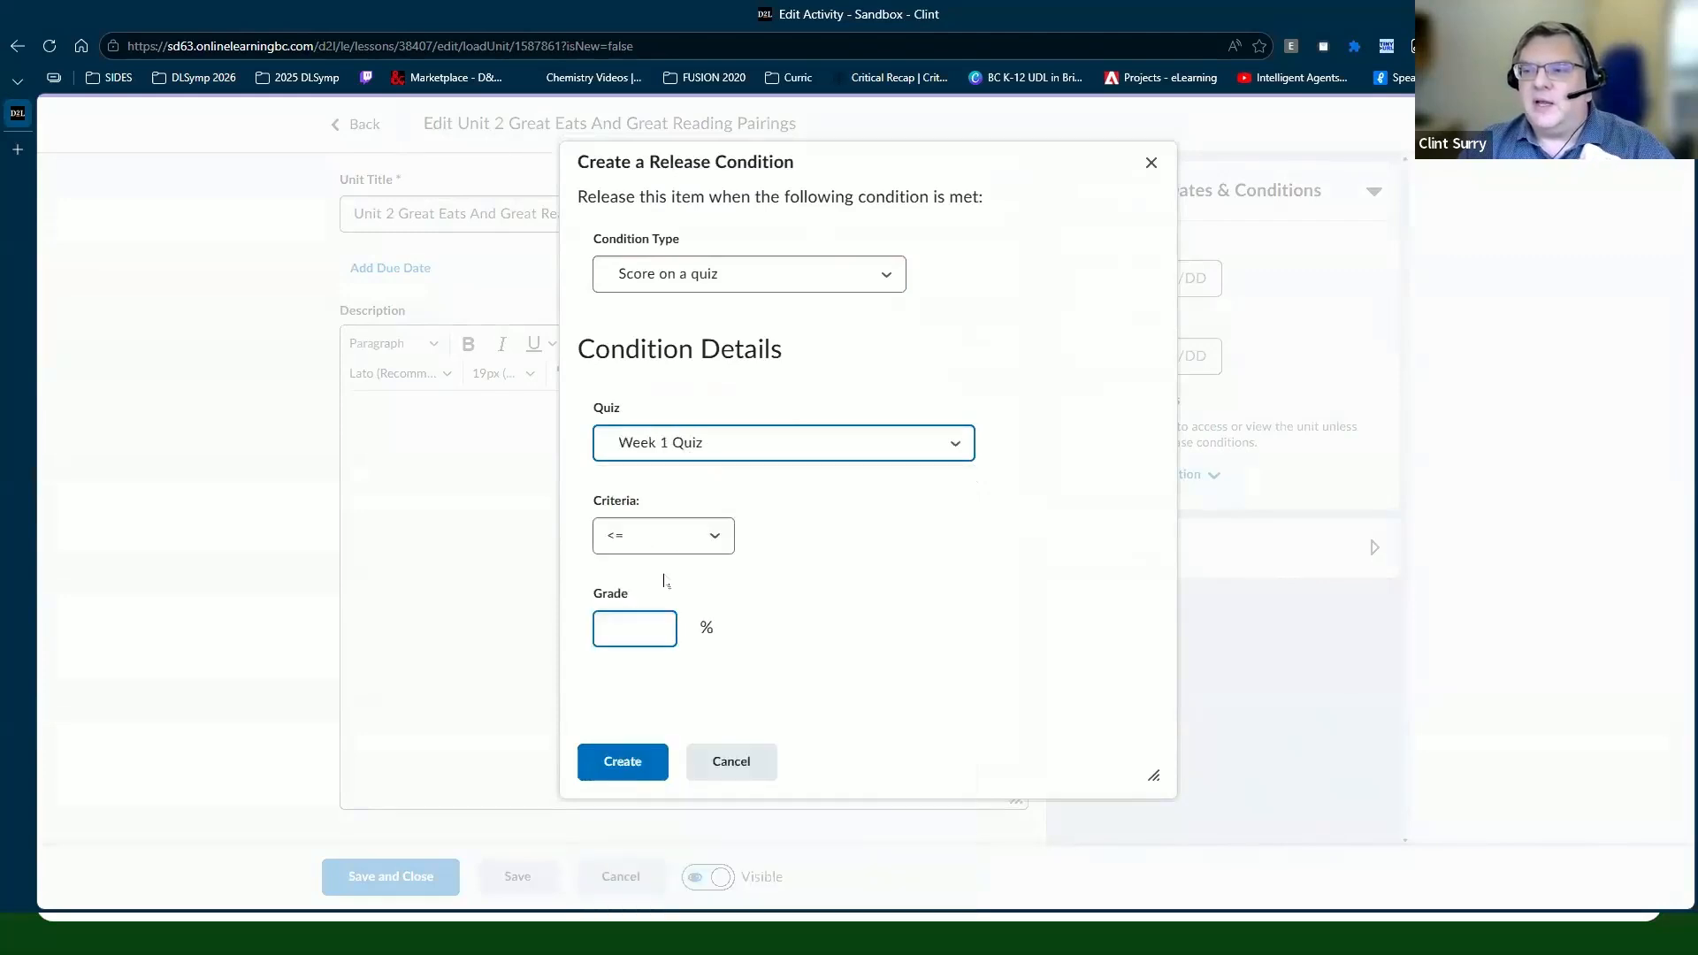
pyautogui.click(646, 538)
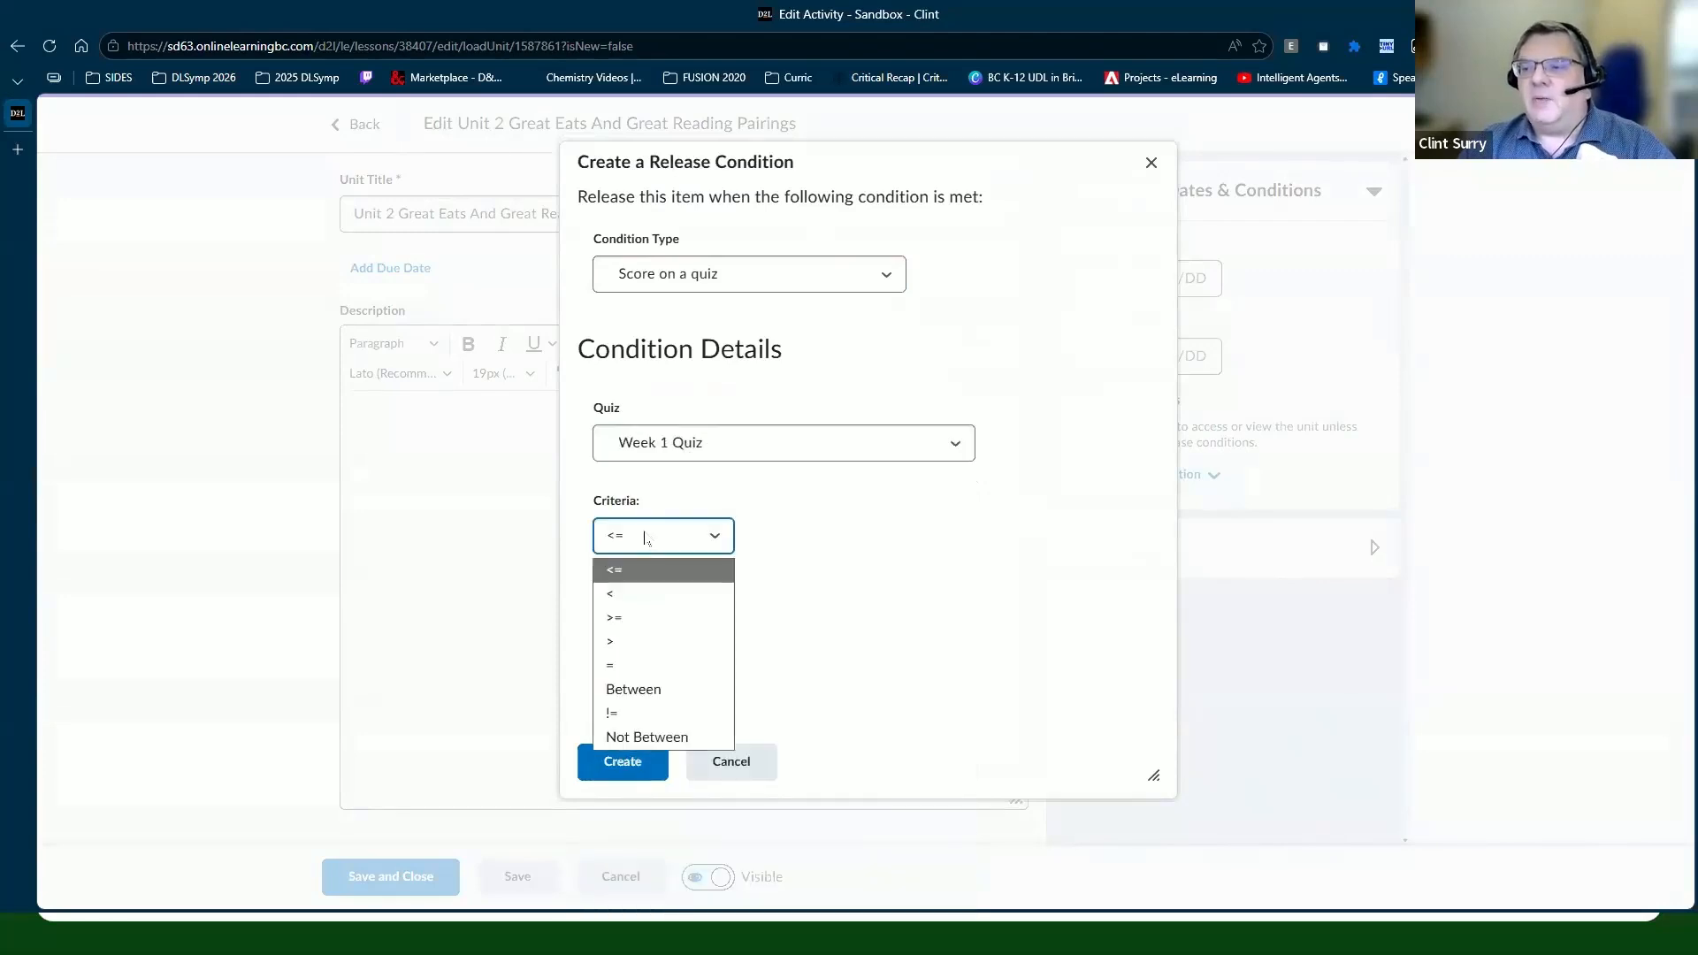
pyautogui.click(643, 617)
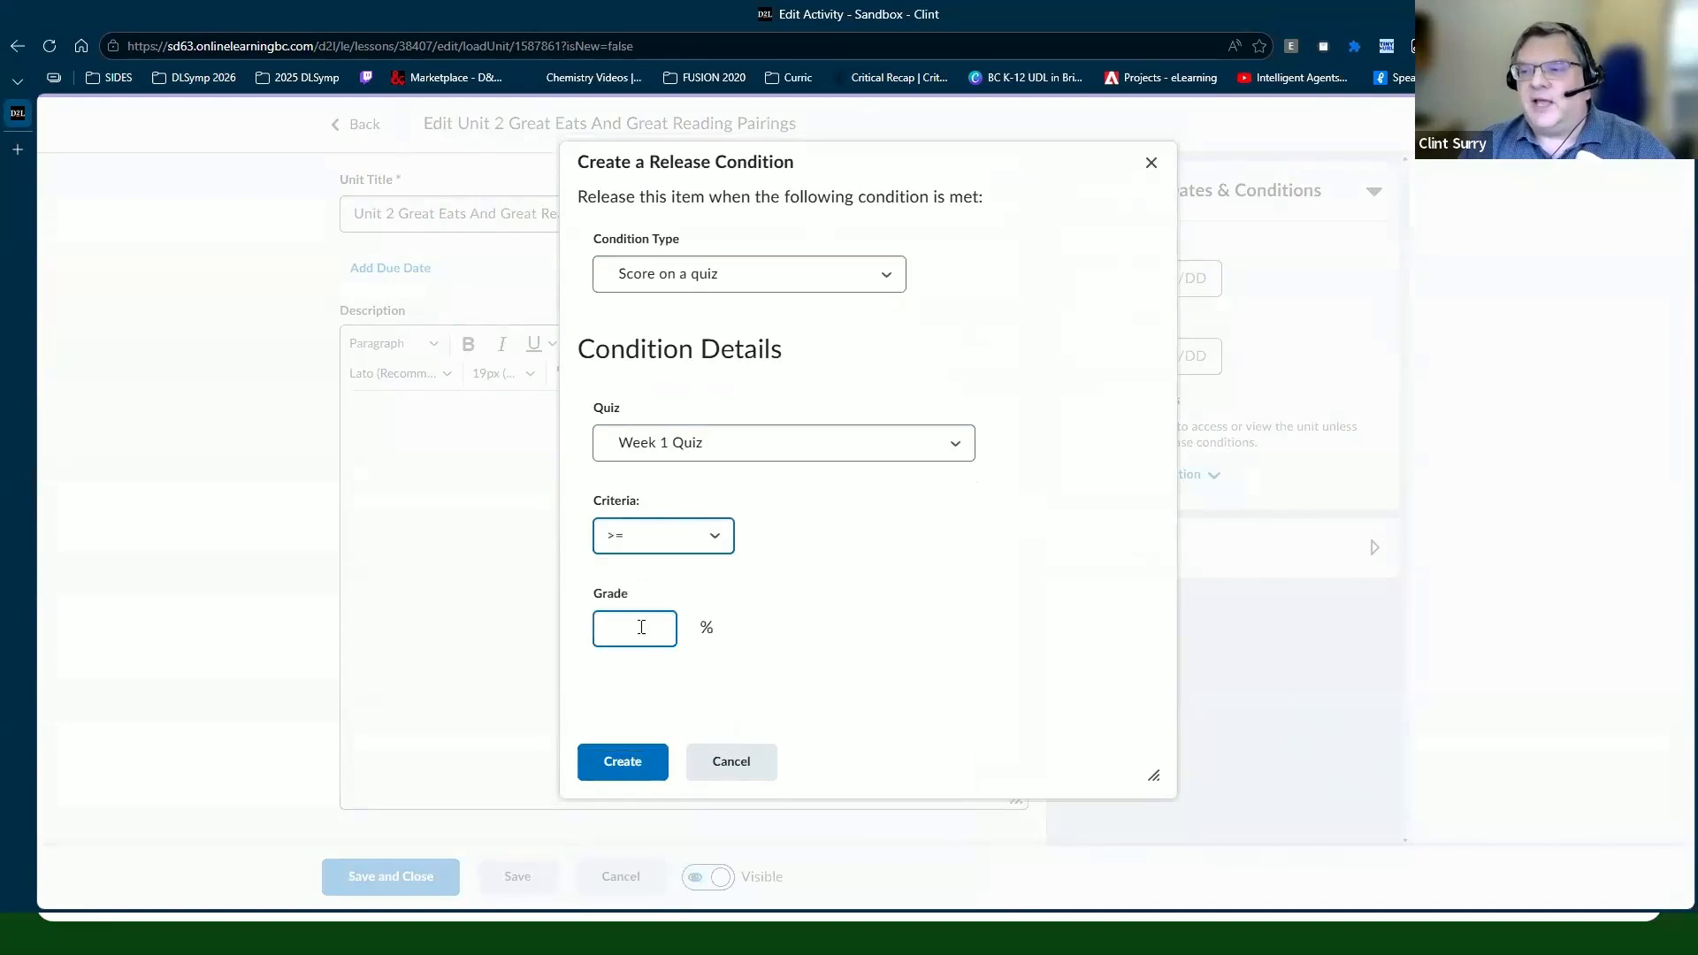
pyautogui.click(642, 630)
pyautogui.write('50')
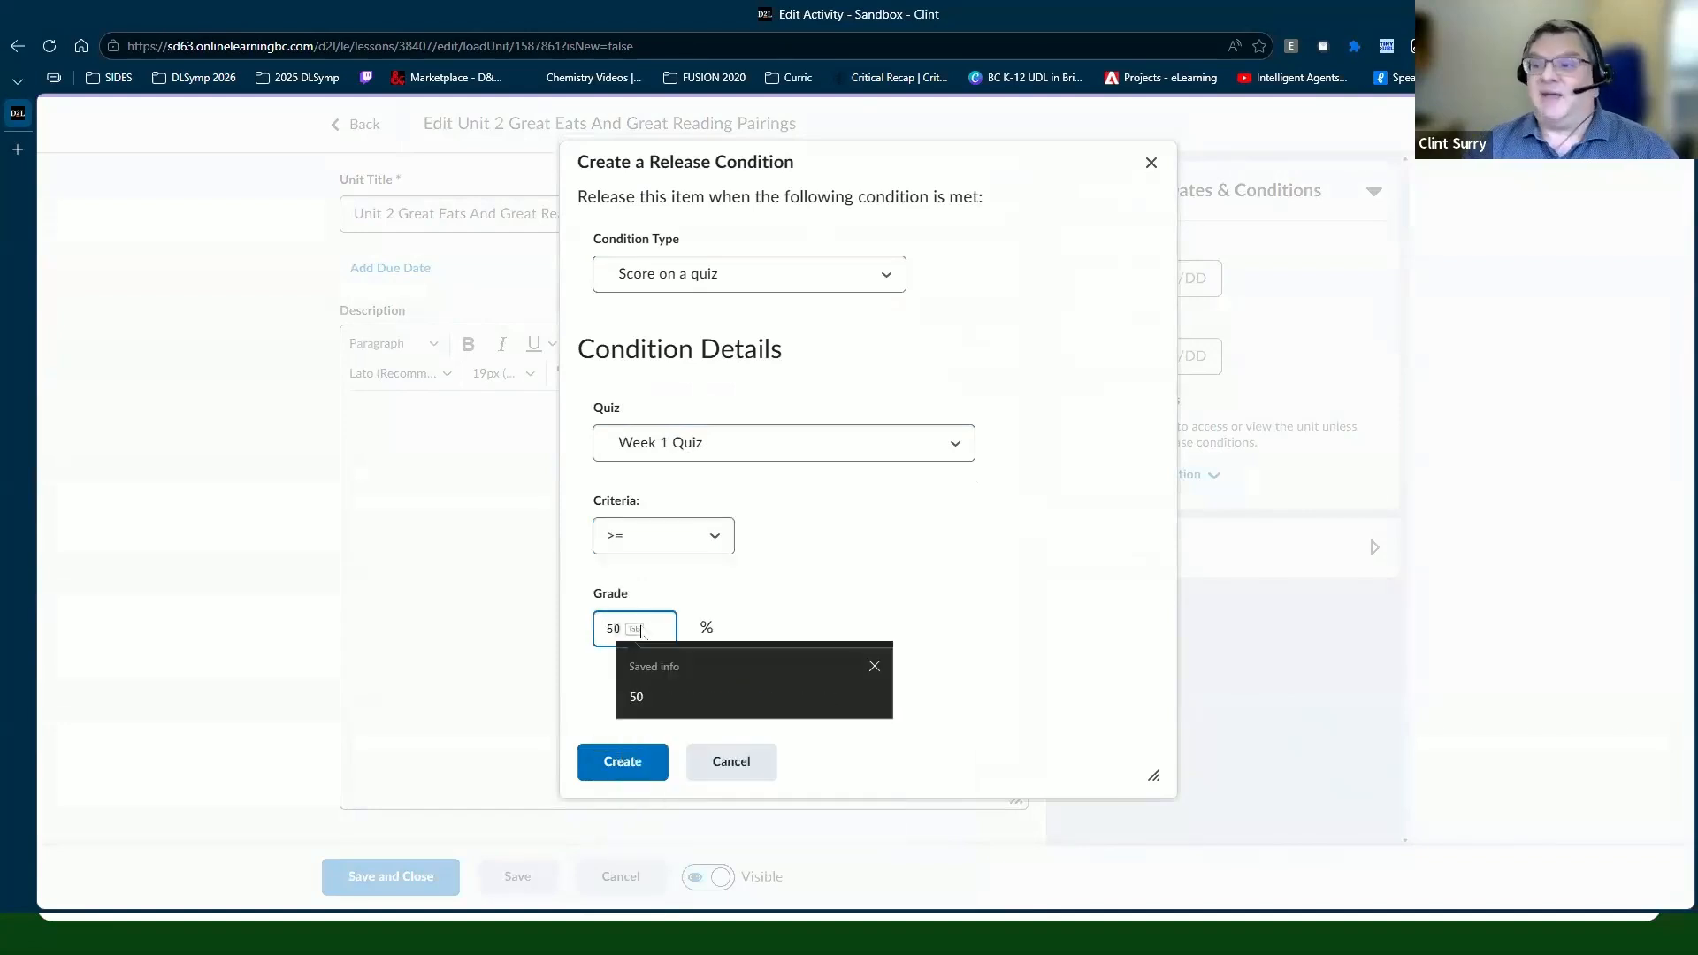
pyautogui.click(608, 764)
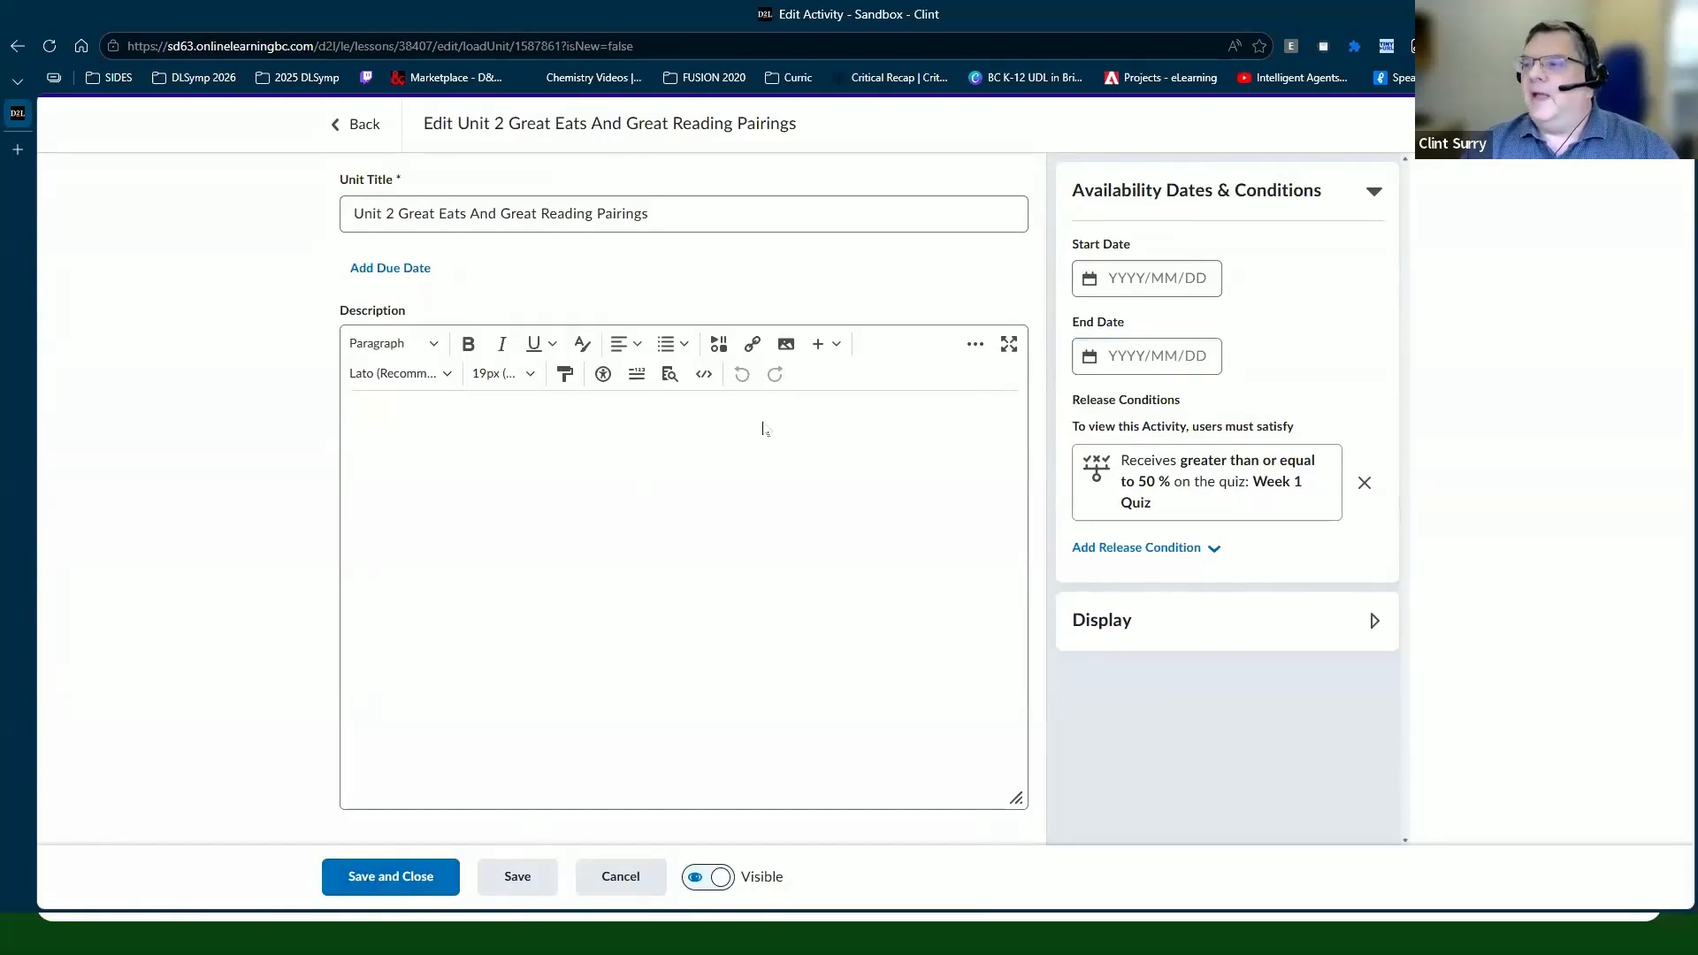
# Step: Save Unit 2, then review its ≥50% Week 1 Quiz release condition and close it unchanged
pyautogui.click(394, 871)
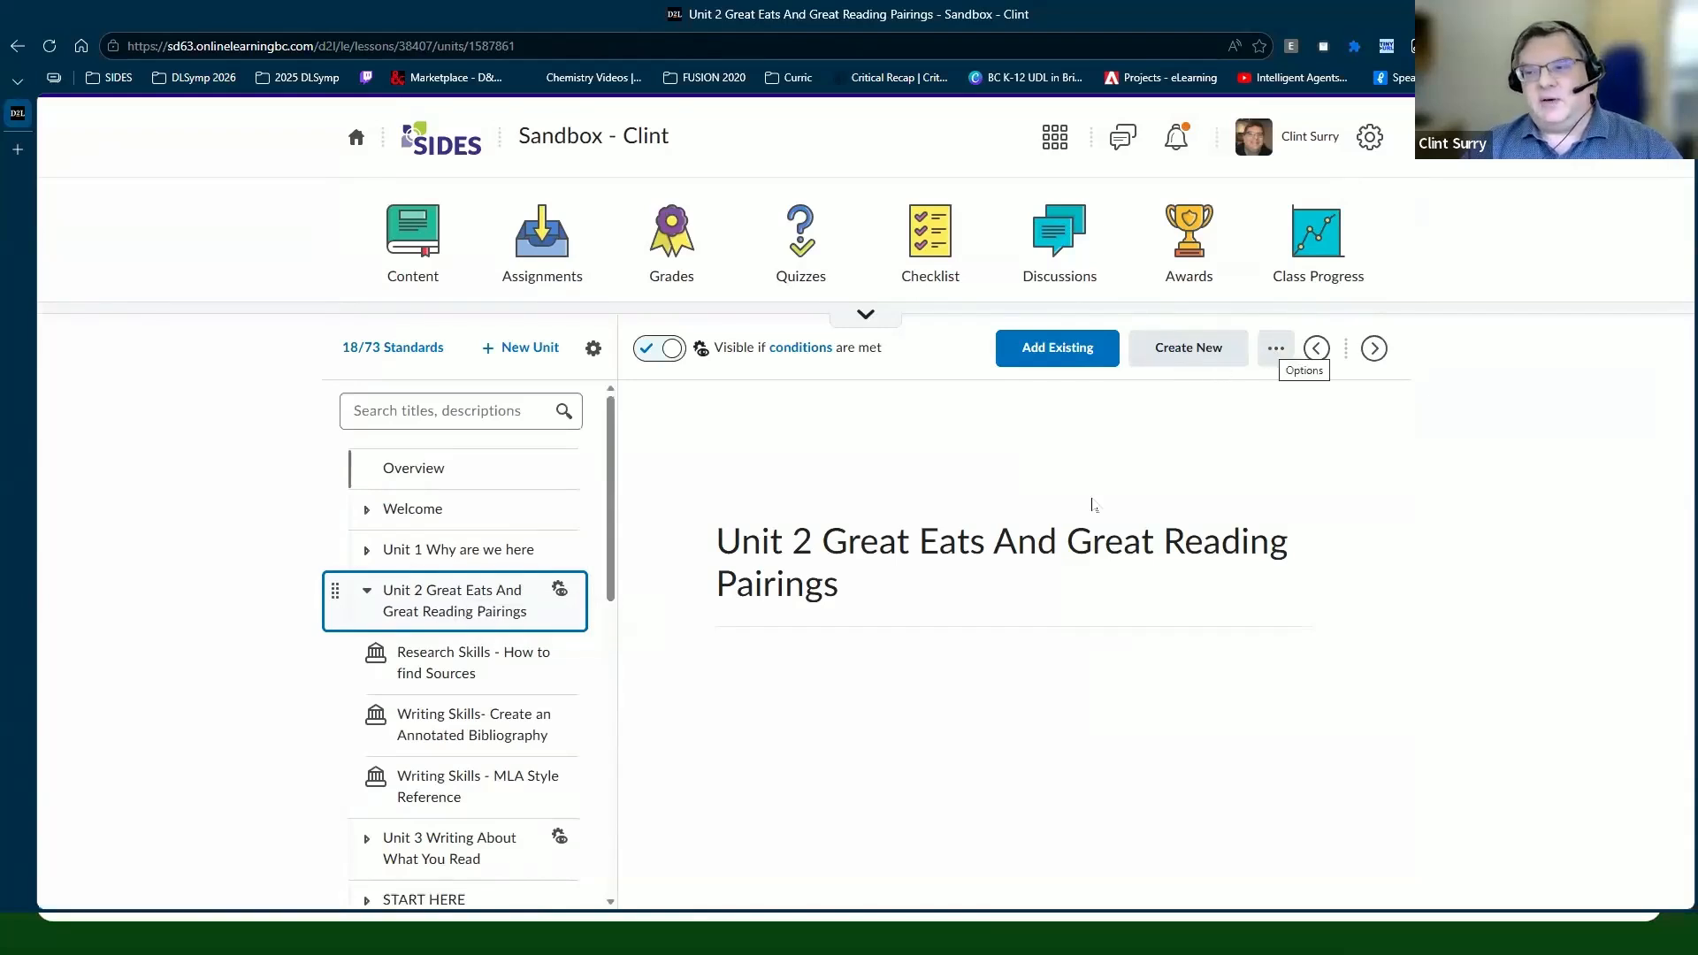
pyautogui.click(1279, 351)
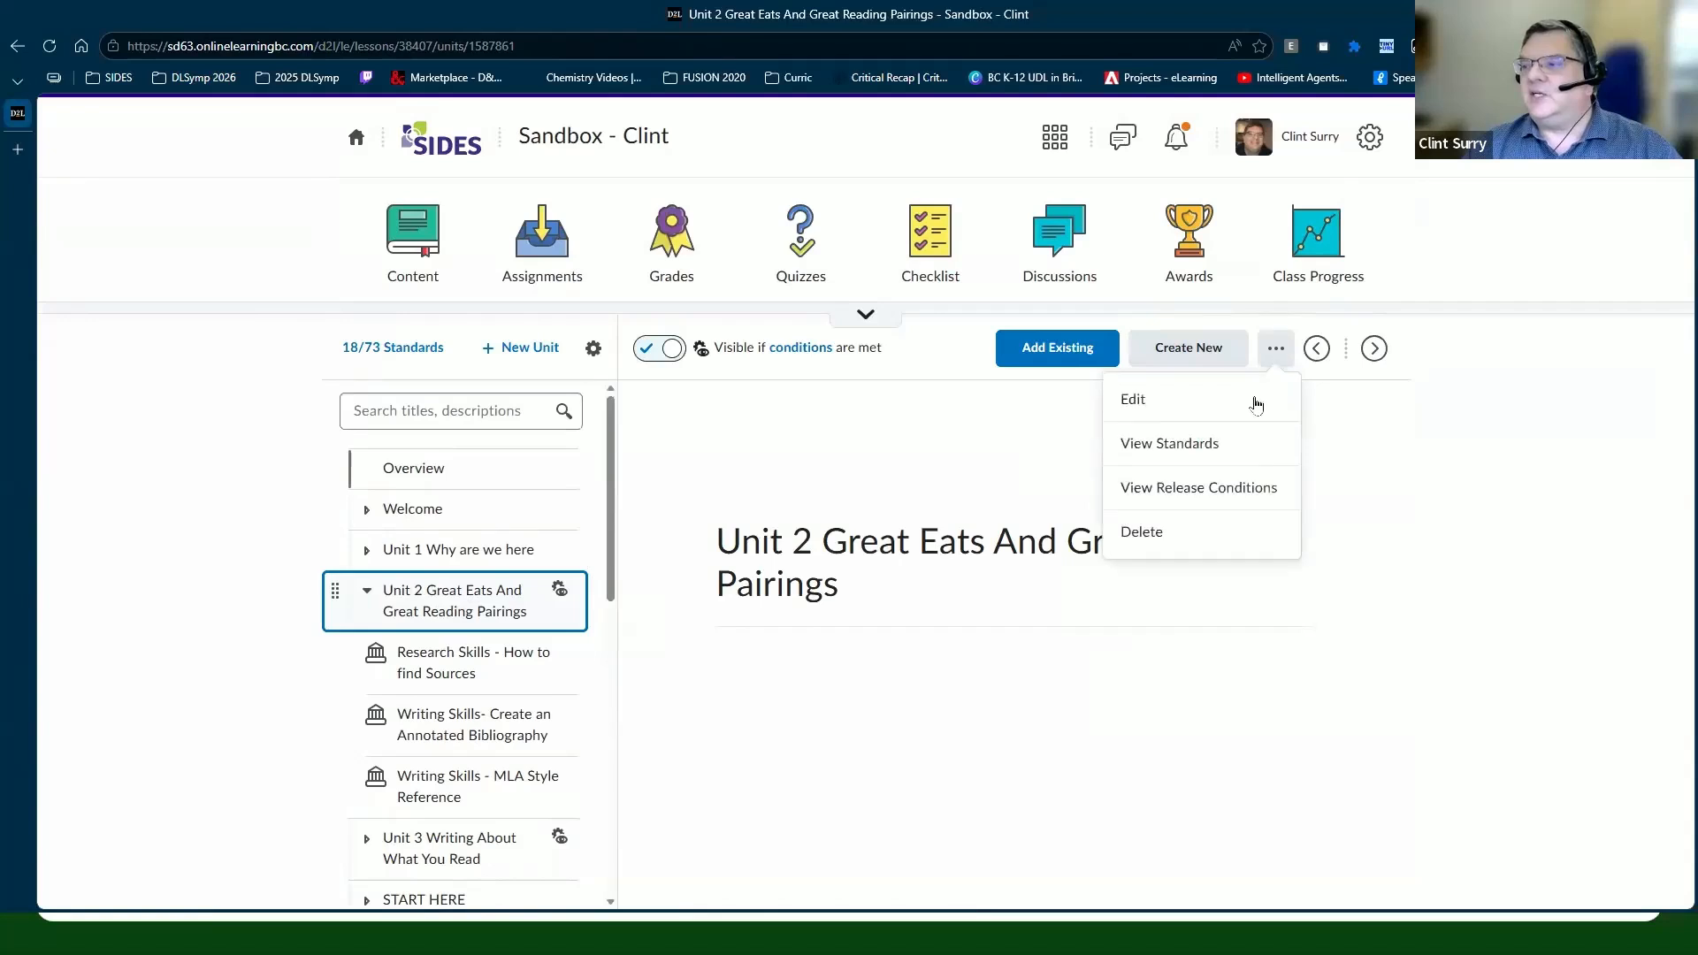
pyautogui.click(1206, 492)
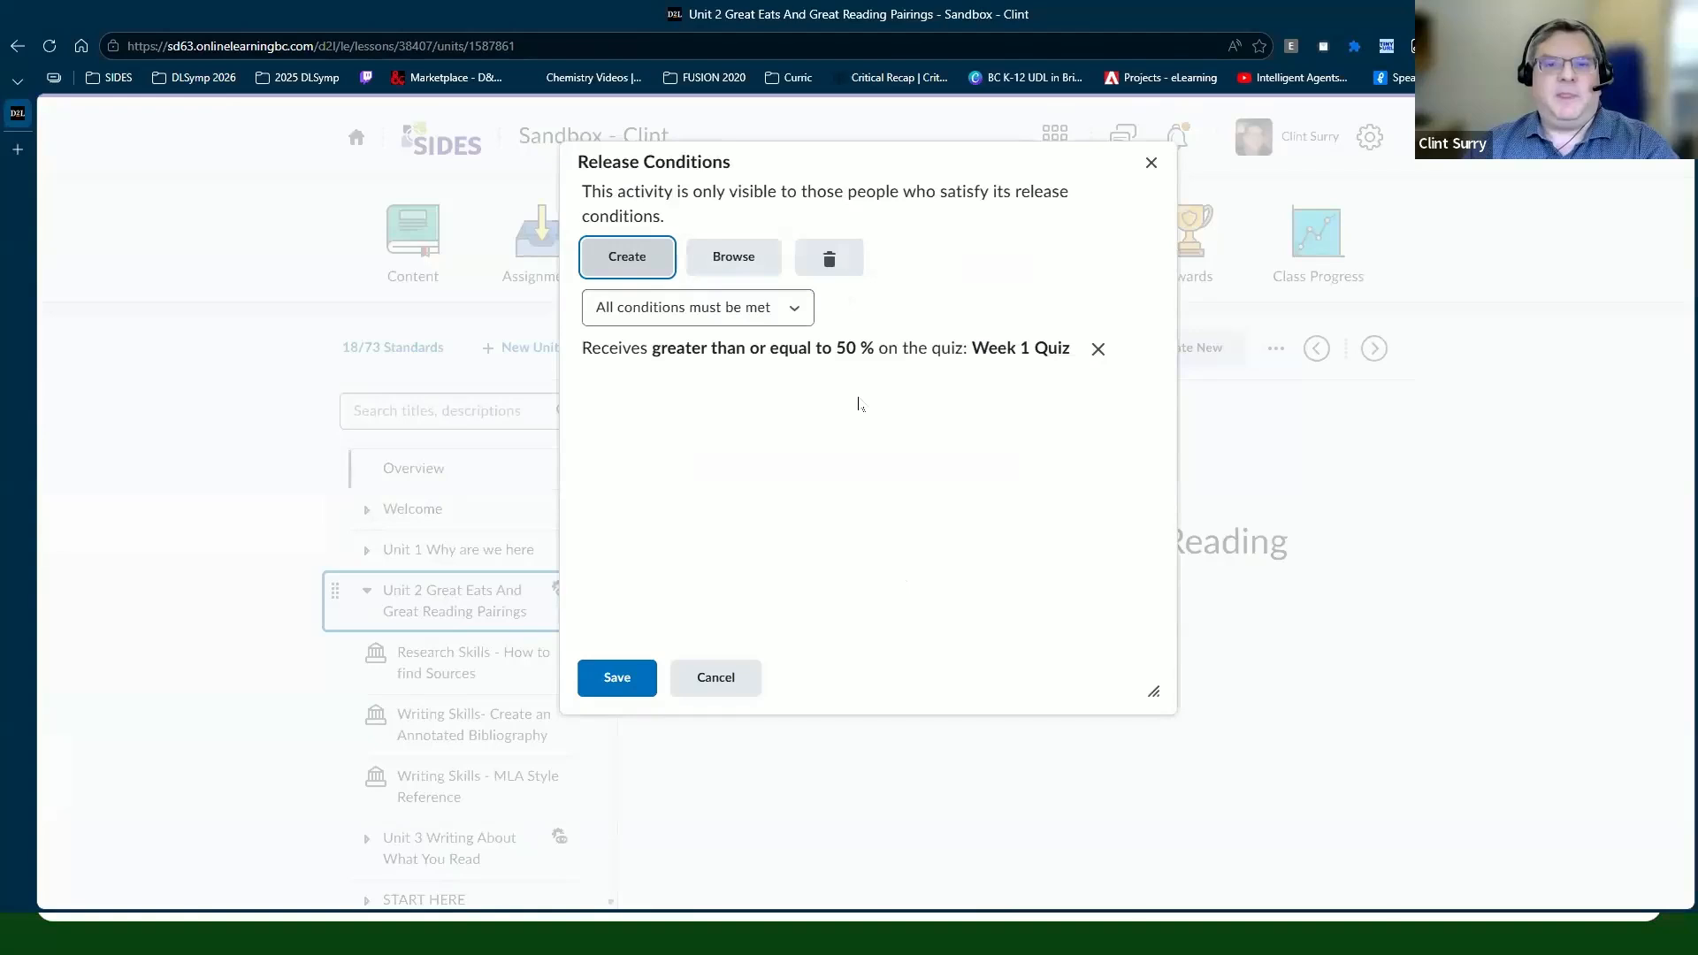
pyautogui.click(718, 678)
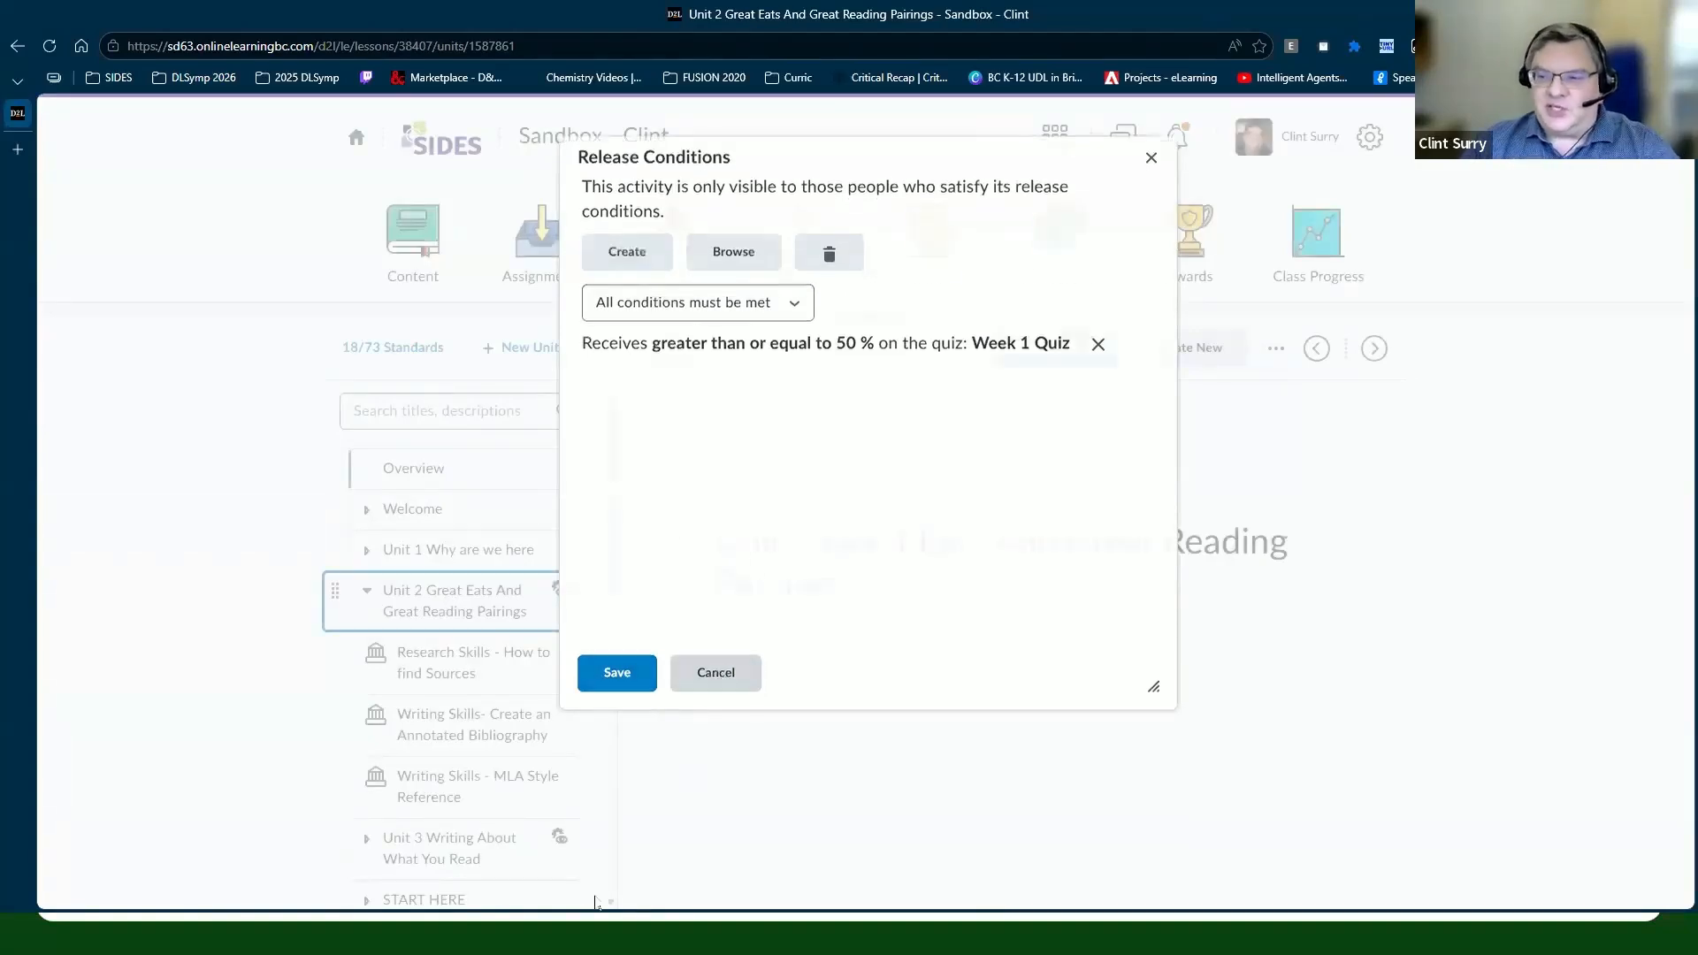
# Step: Review Unit 3's three topic-visit release conditions, then return to the Sandbox course homepage
pyautogui.click(523, 856)
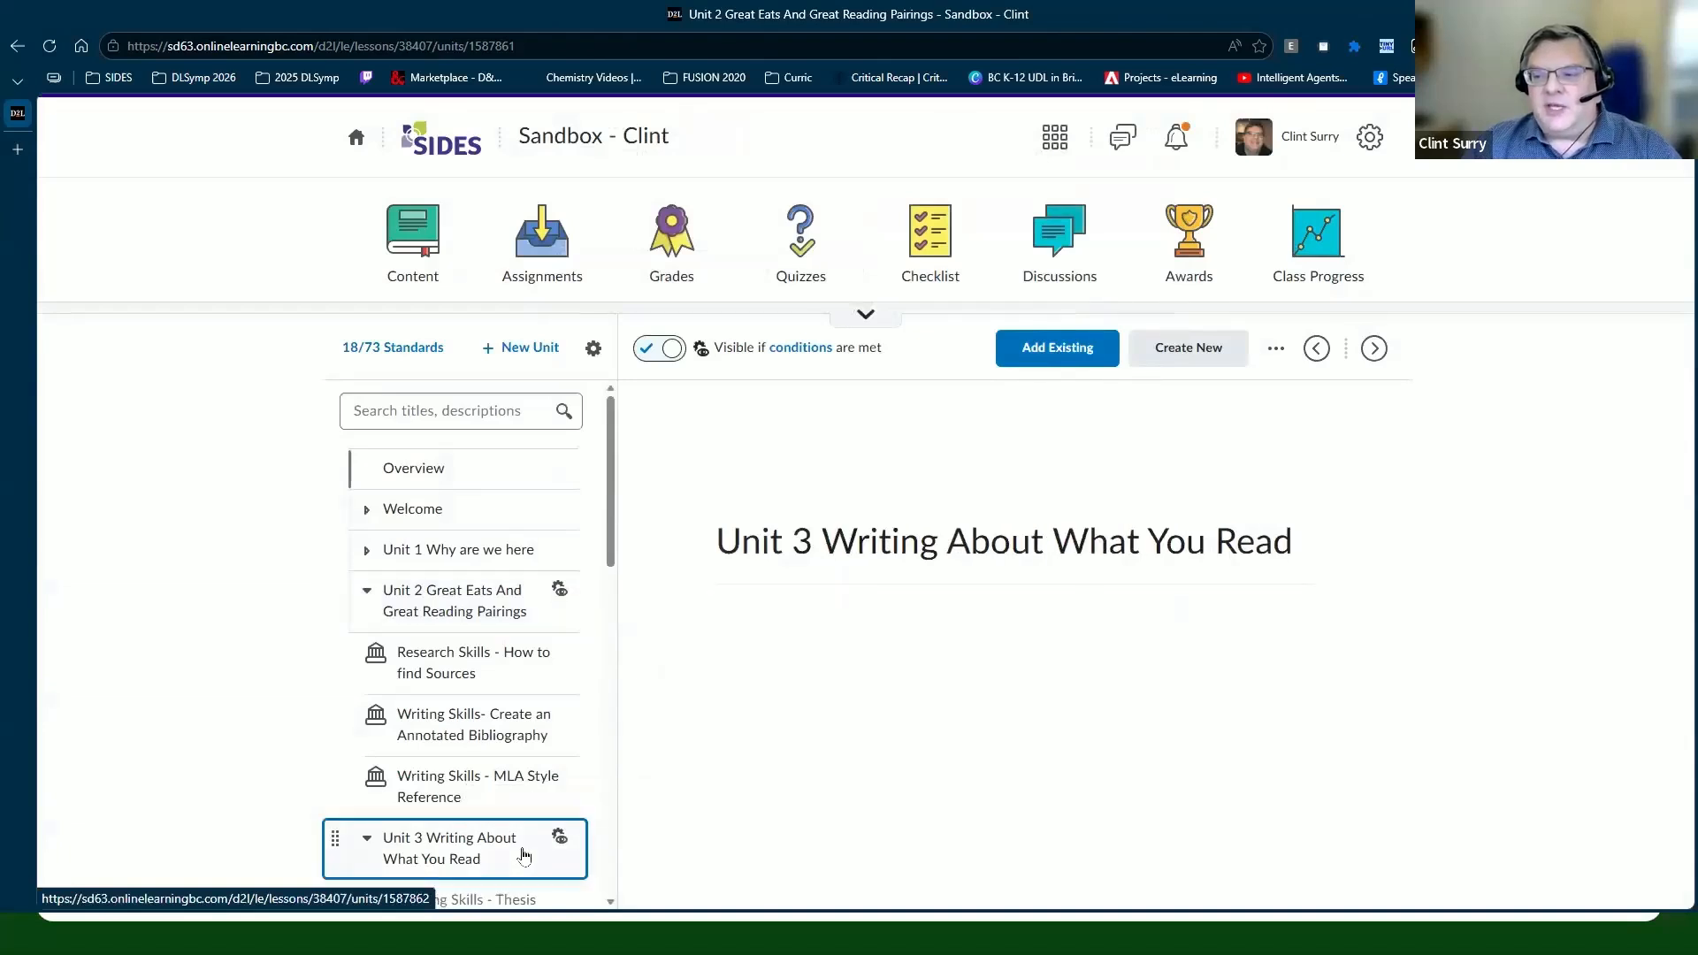
pyautogui.click(1276, 348)
pyautogui.click(1227, 489)
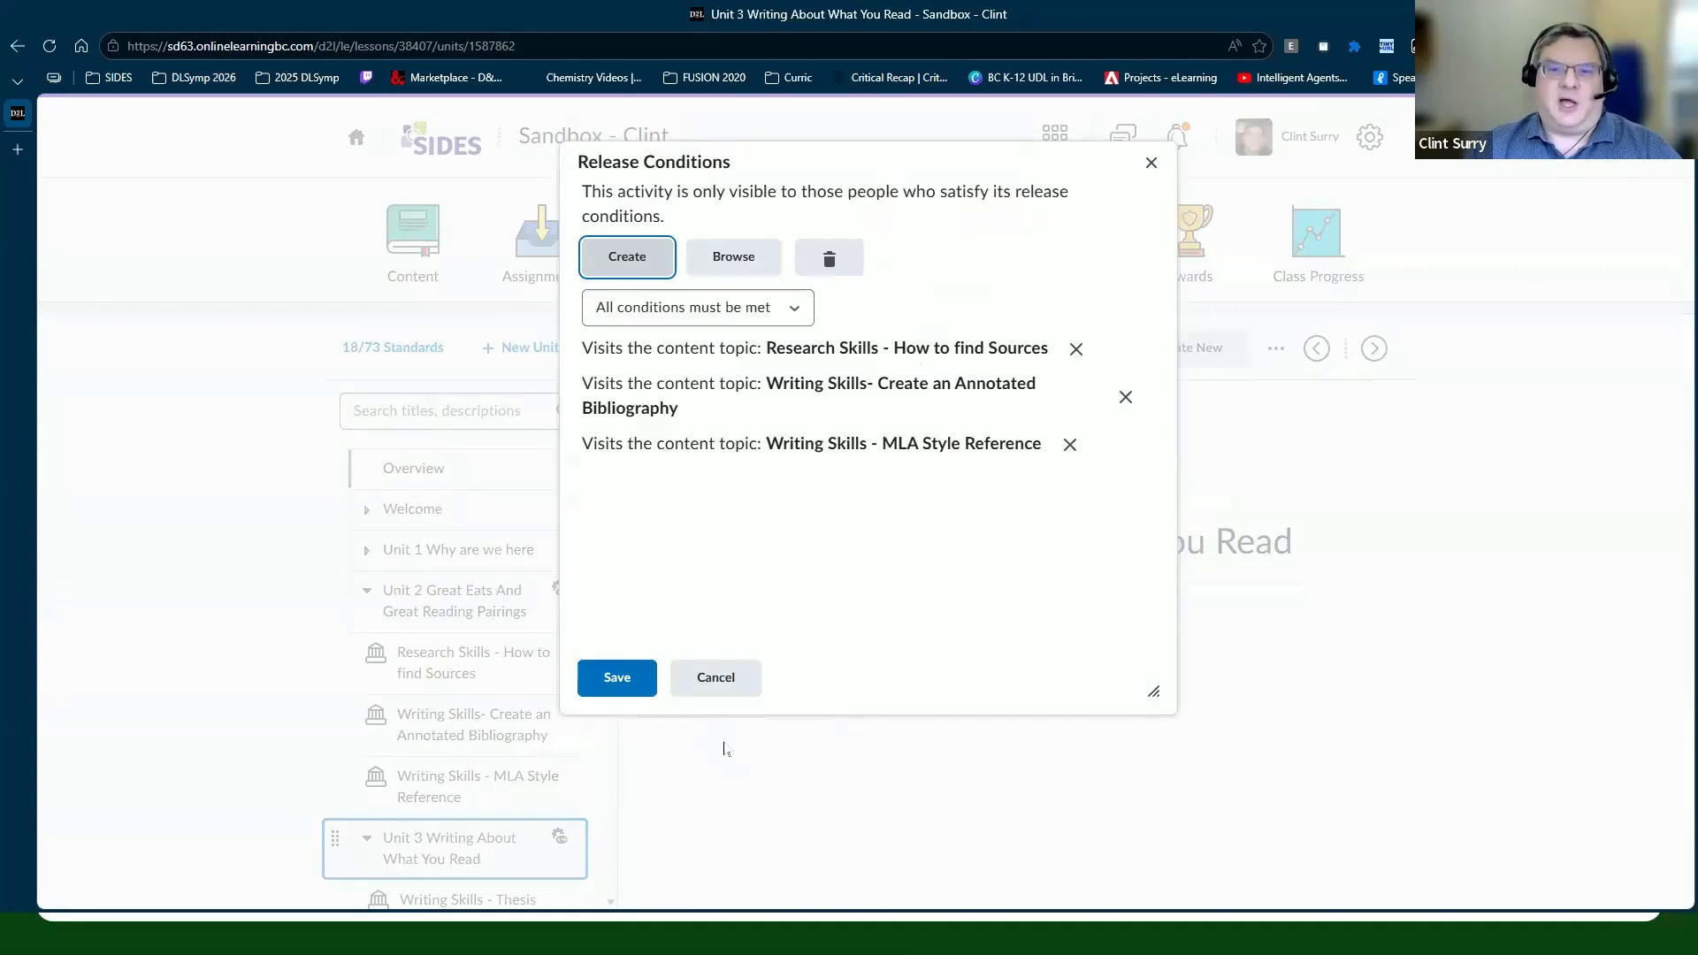
pyautogui.click(717, 677)
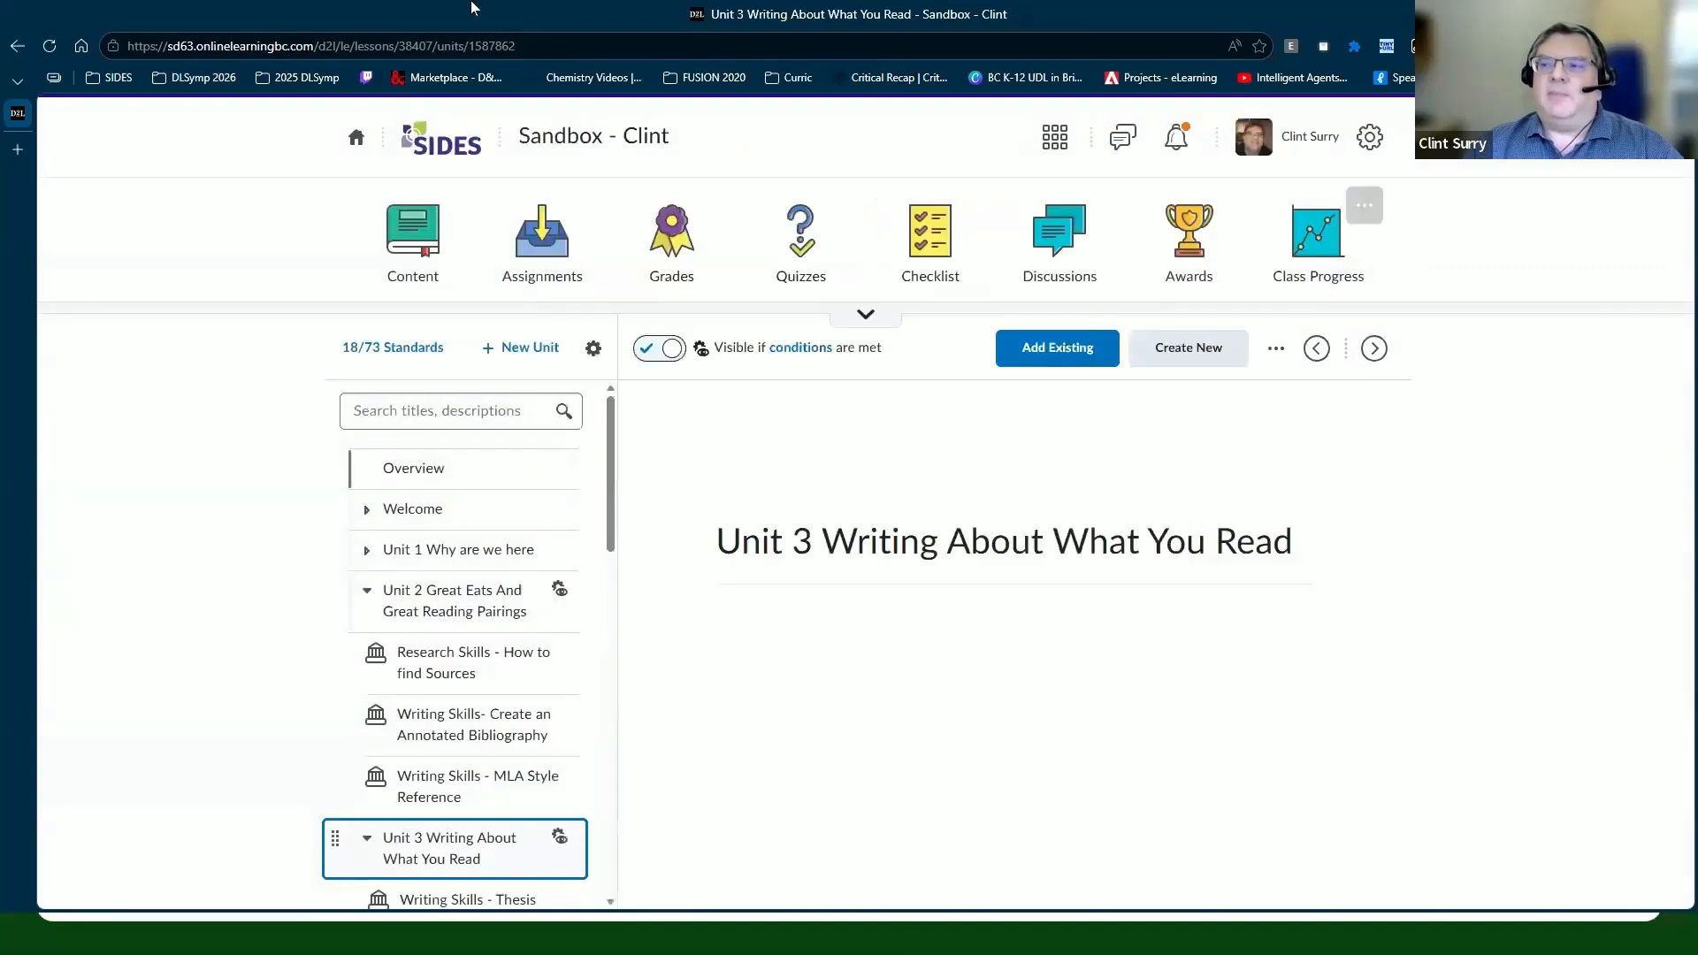
pyautogui.click(553, 140)
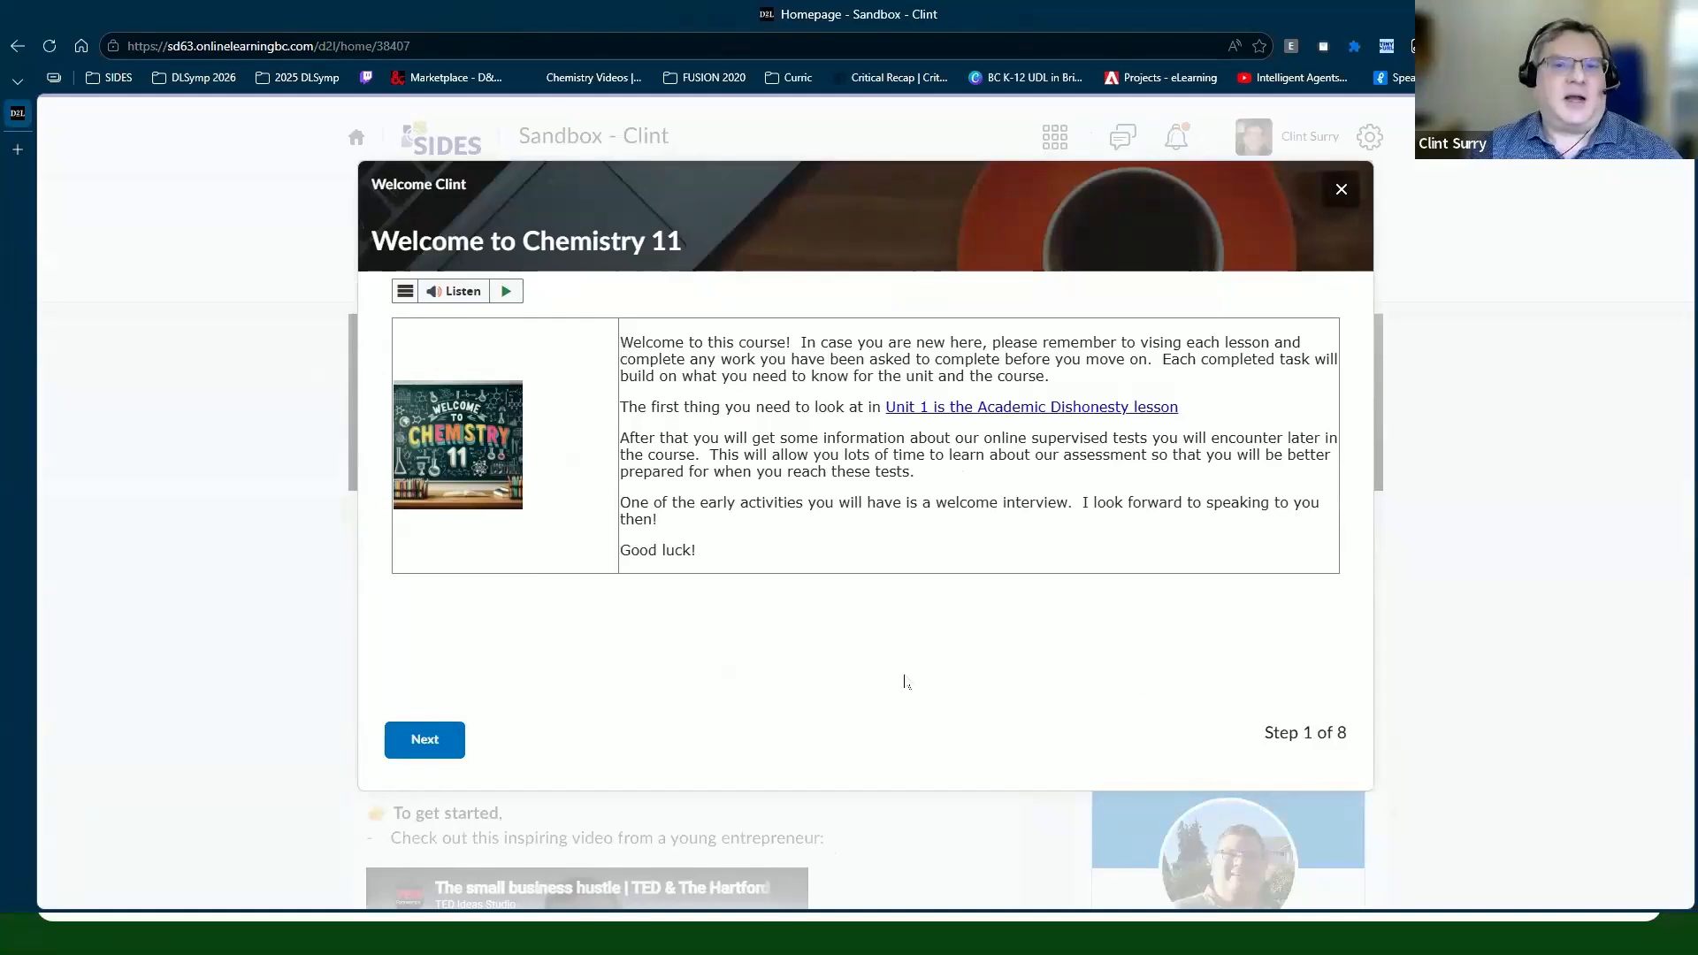
# Step: Advance the Welcome to Chemistry 11 tour to step 5, close it, and reopen Content
pyautogui.click(422, 742)
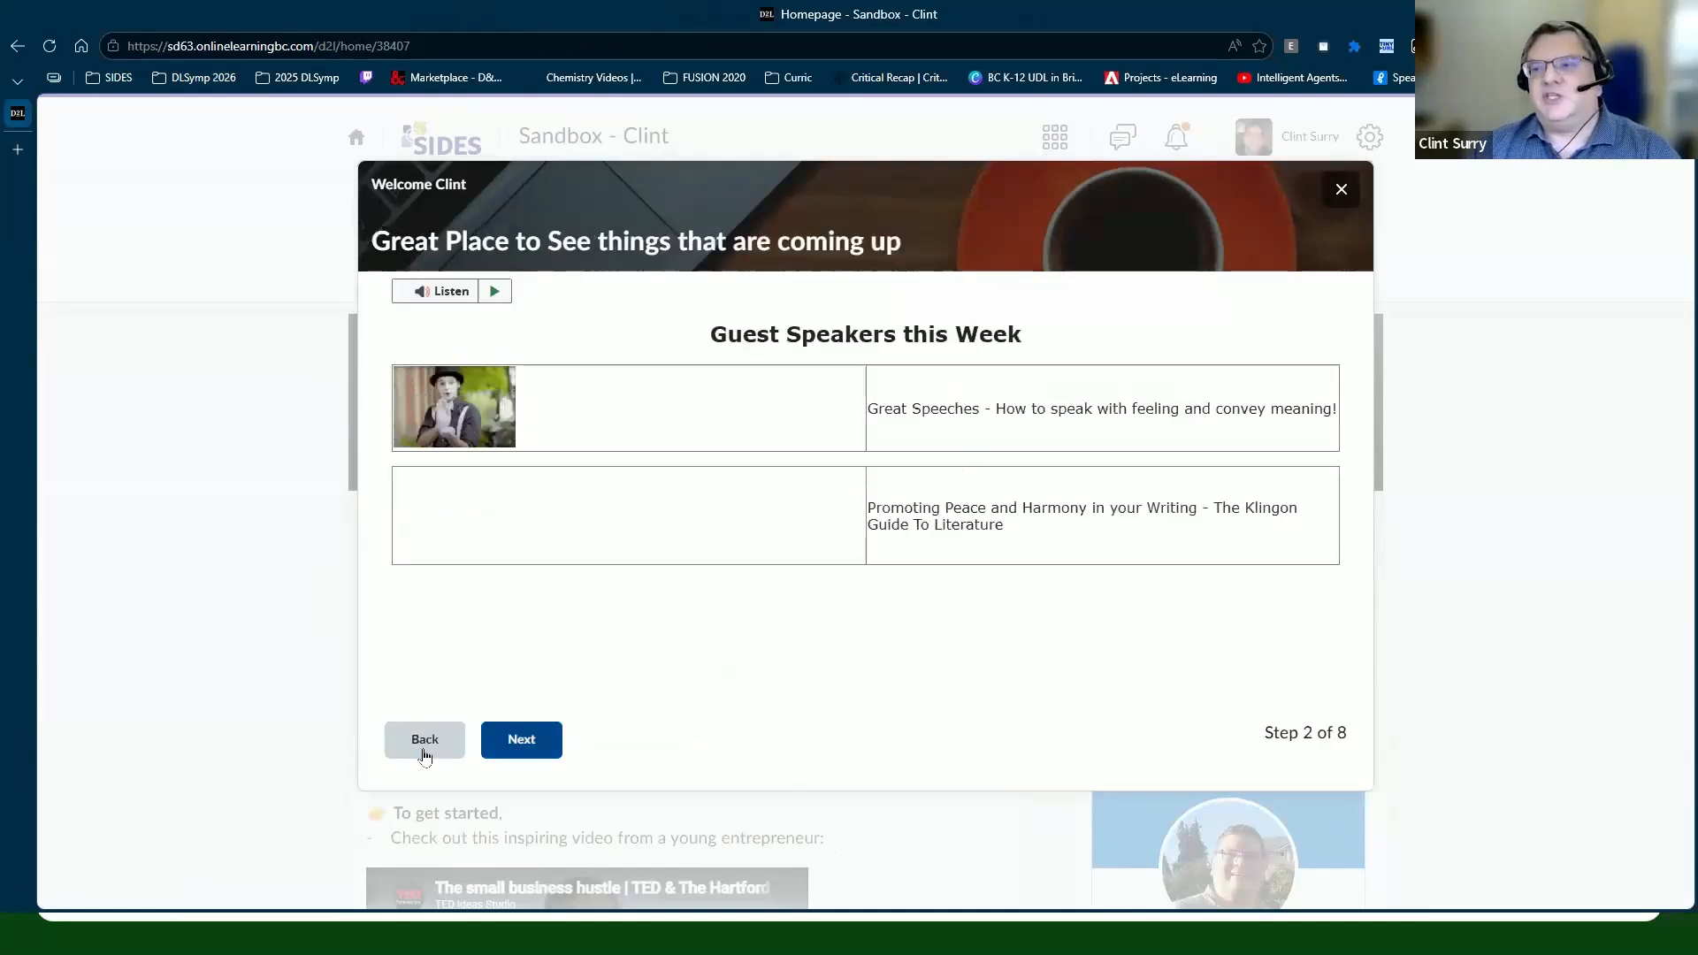
pyautogui.click(522, 740)
pyautogui.click(522, 740)
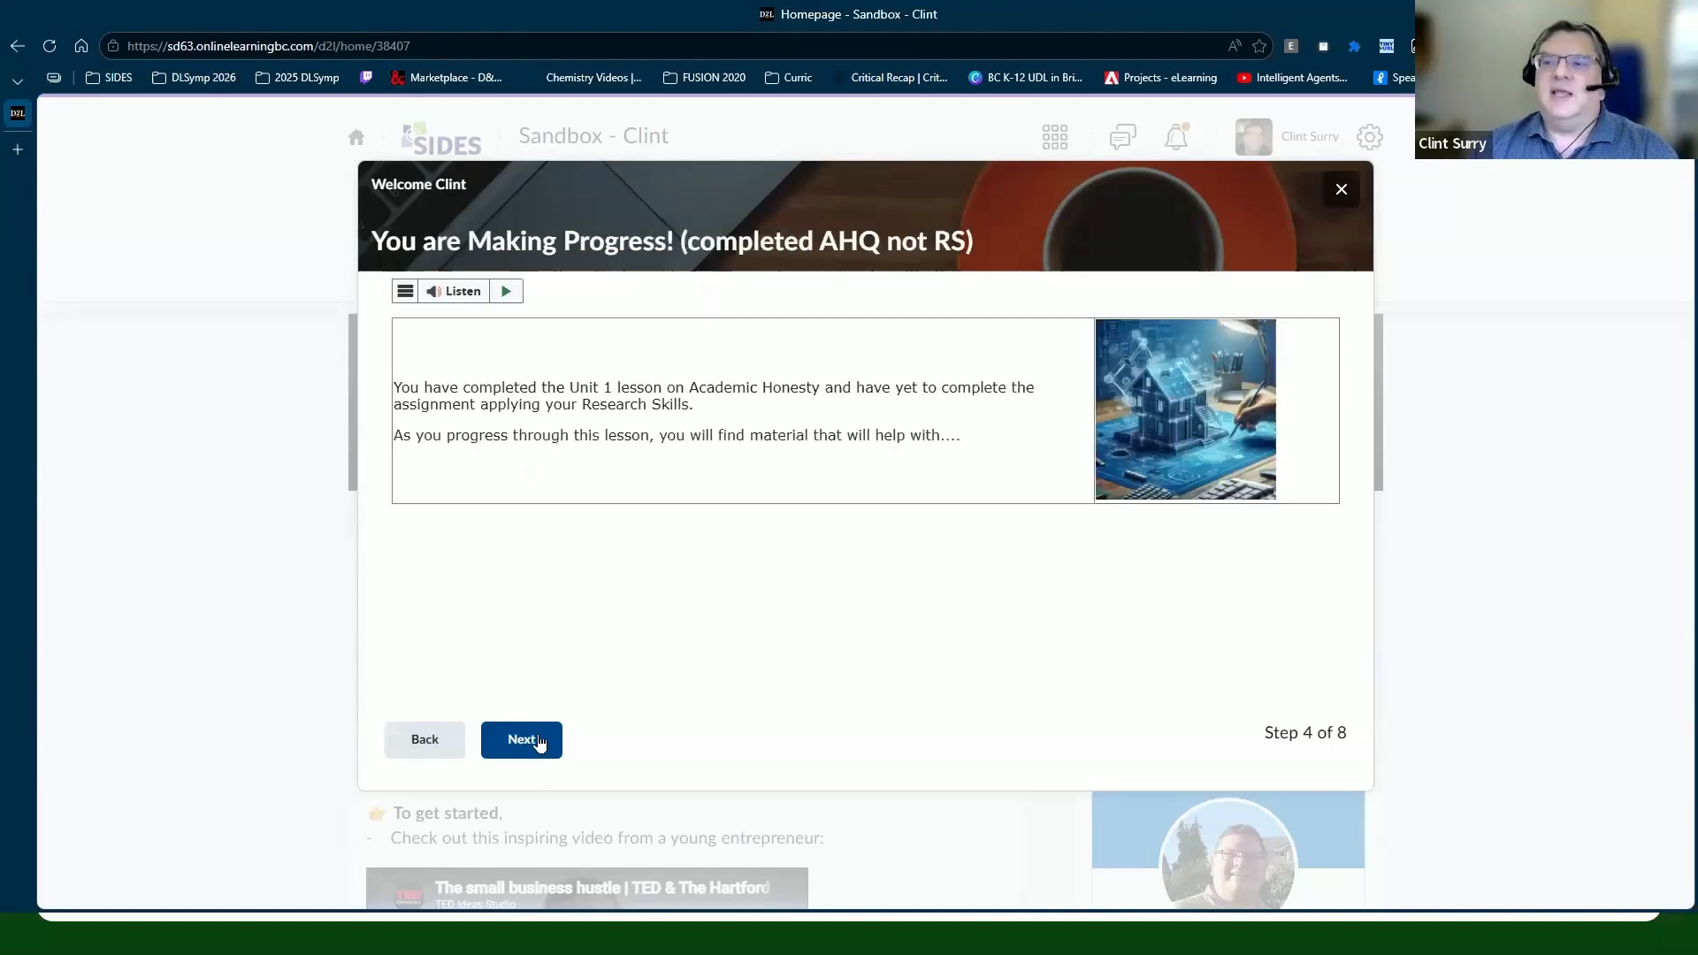
pyautogui.click(540, 742)
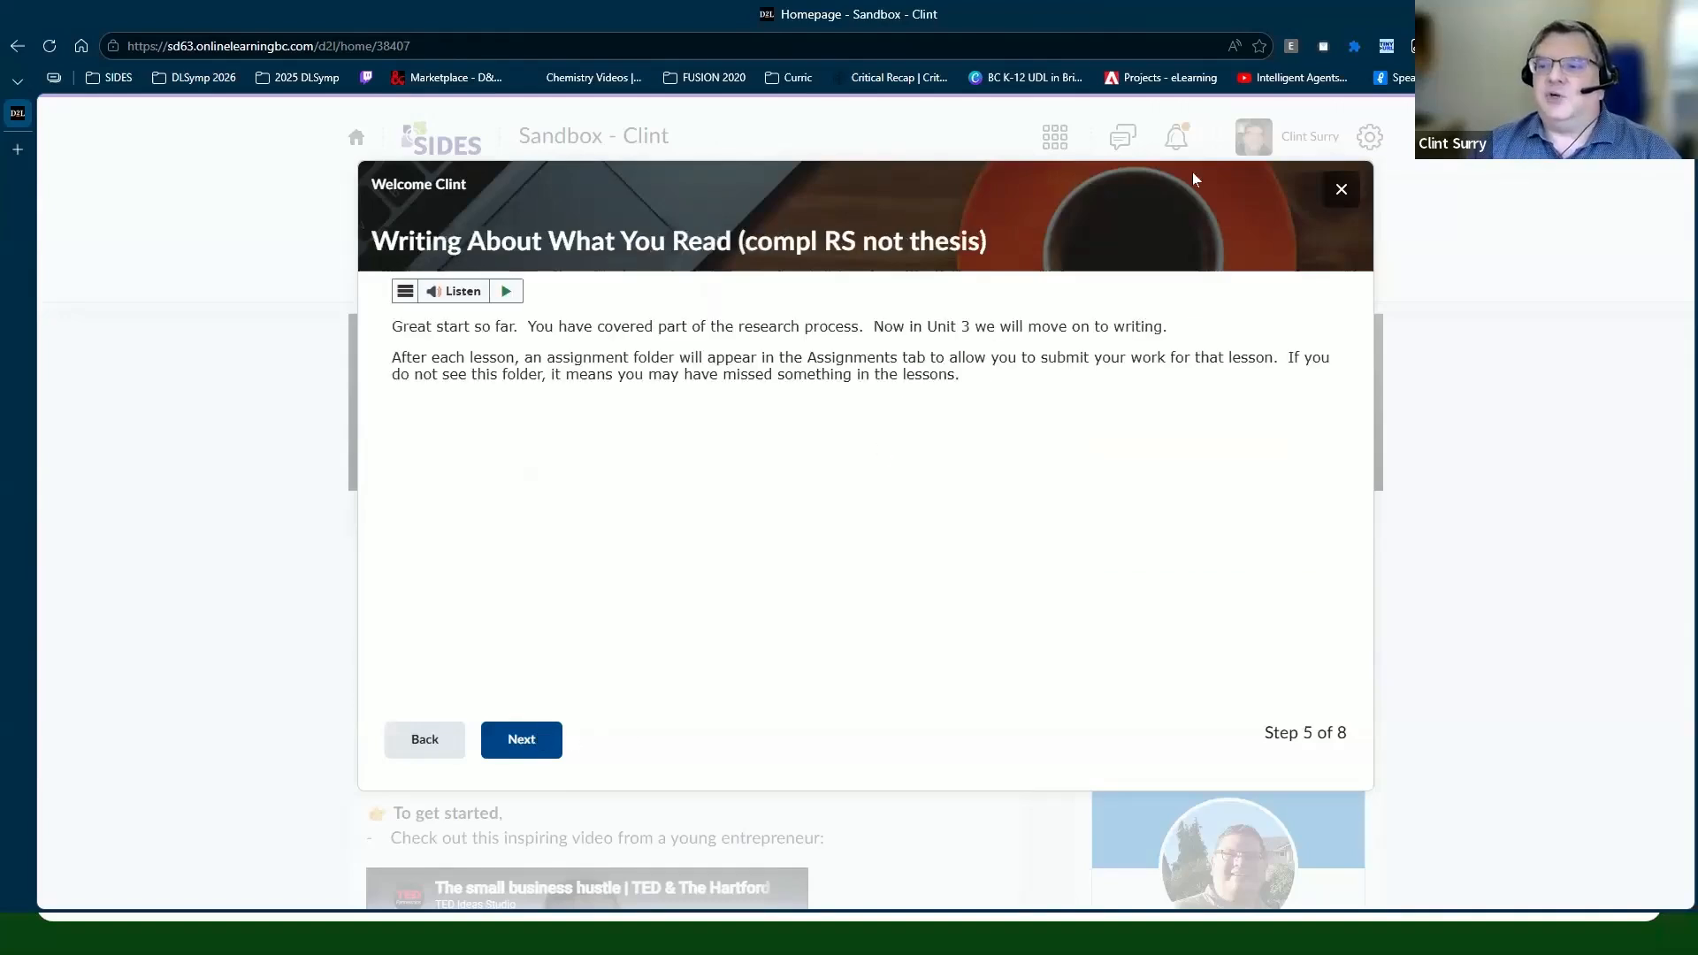
pyautogui.click(1341, 190)
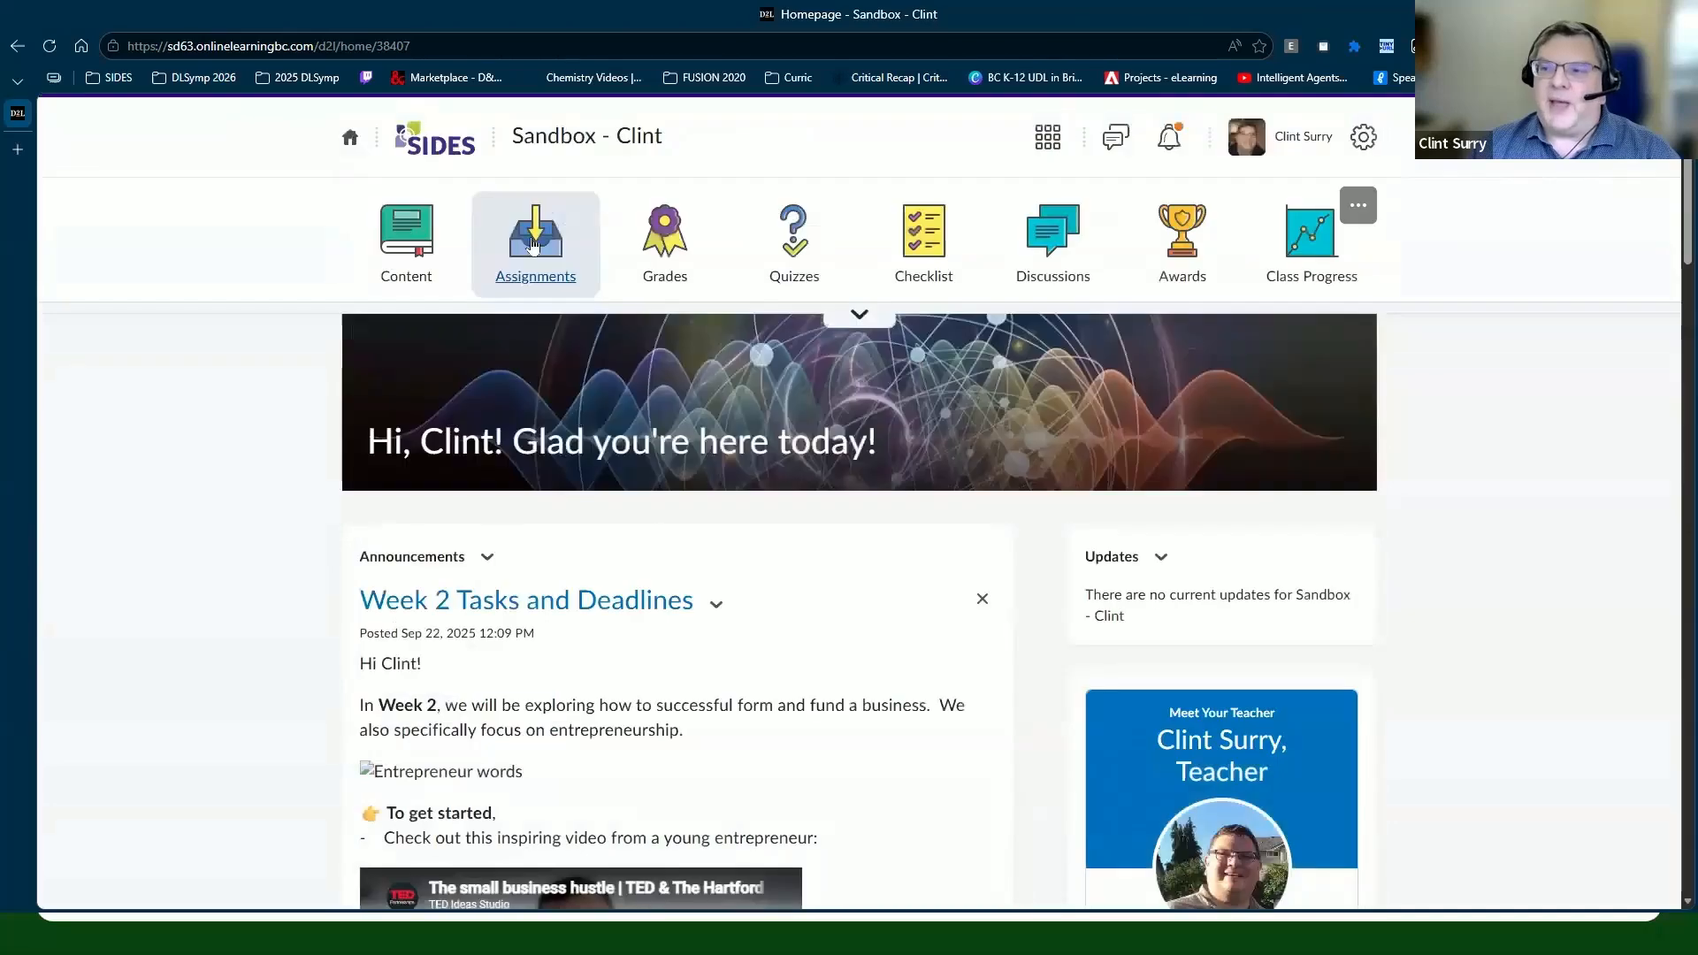
pyautogui.click(411, 238)
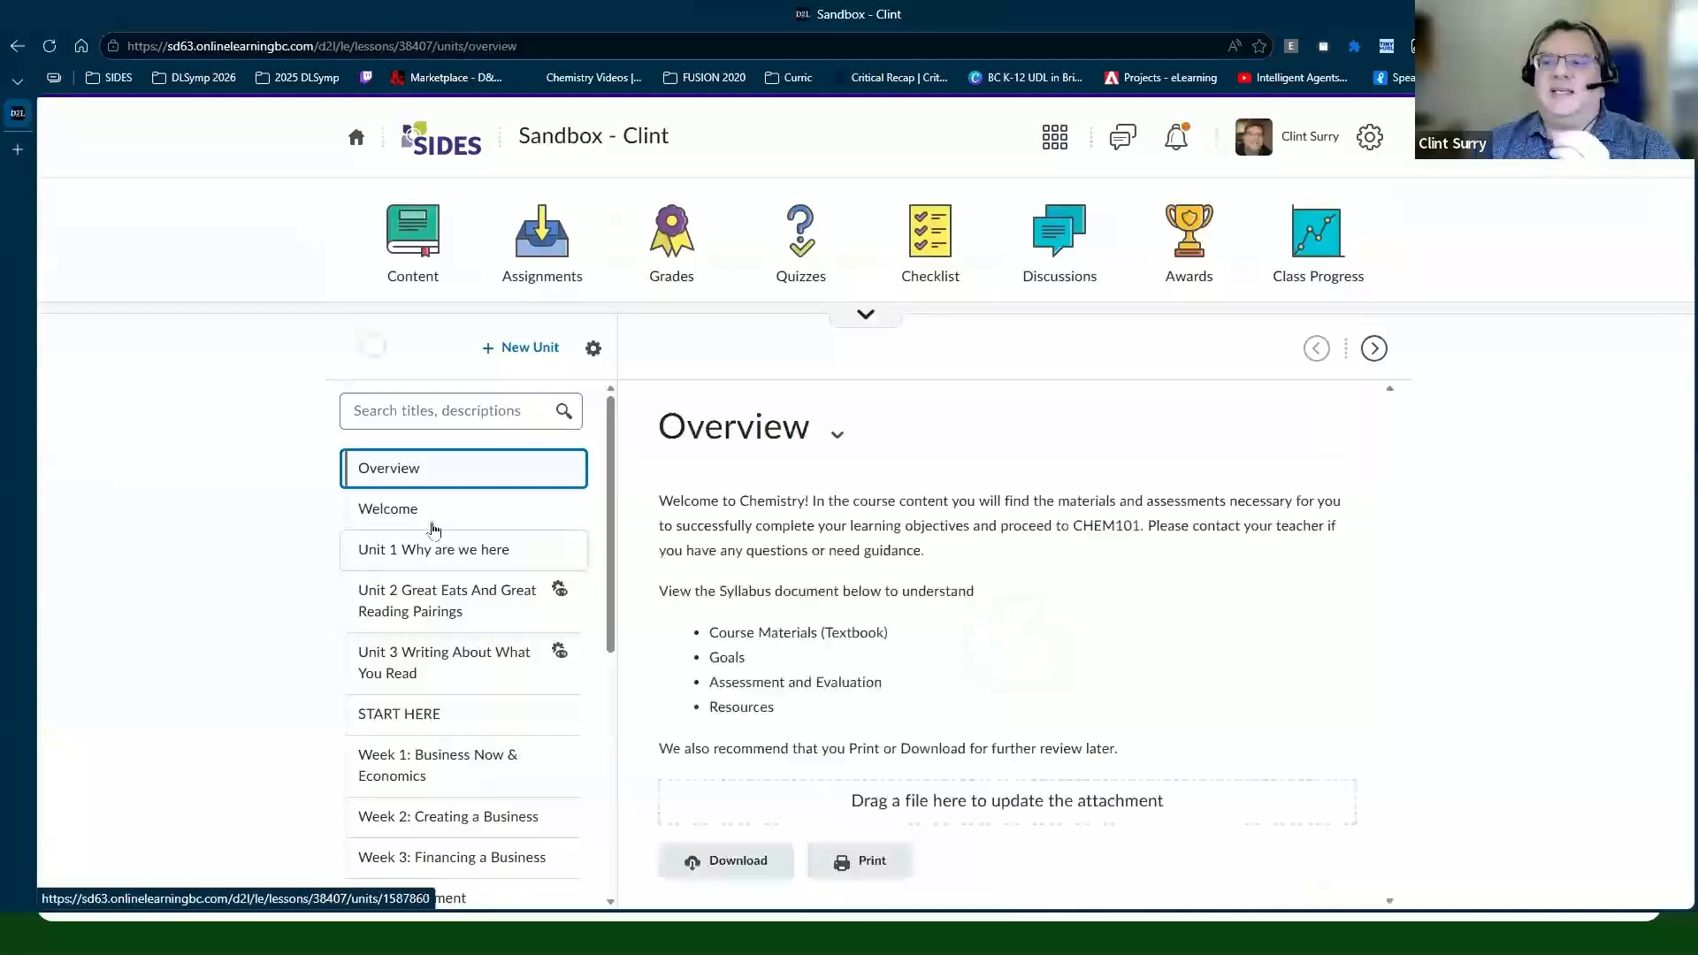
# Step: Expand the Welcome unit and select the AH Quiz must be completed first topic
pyautogui.click(433, 529)
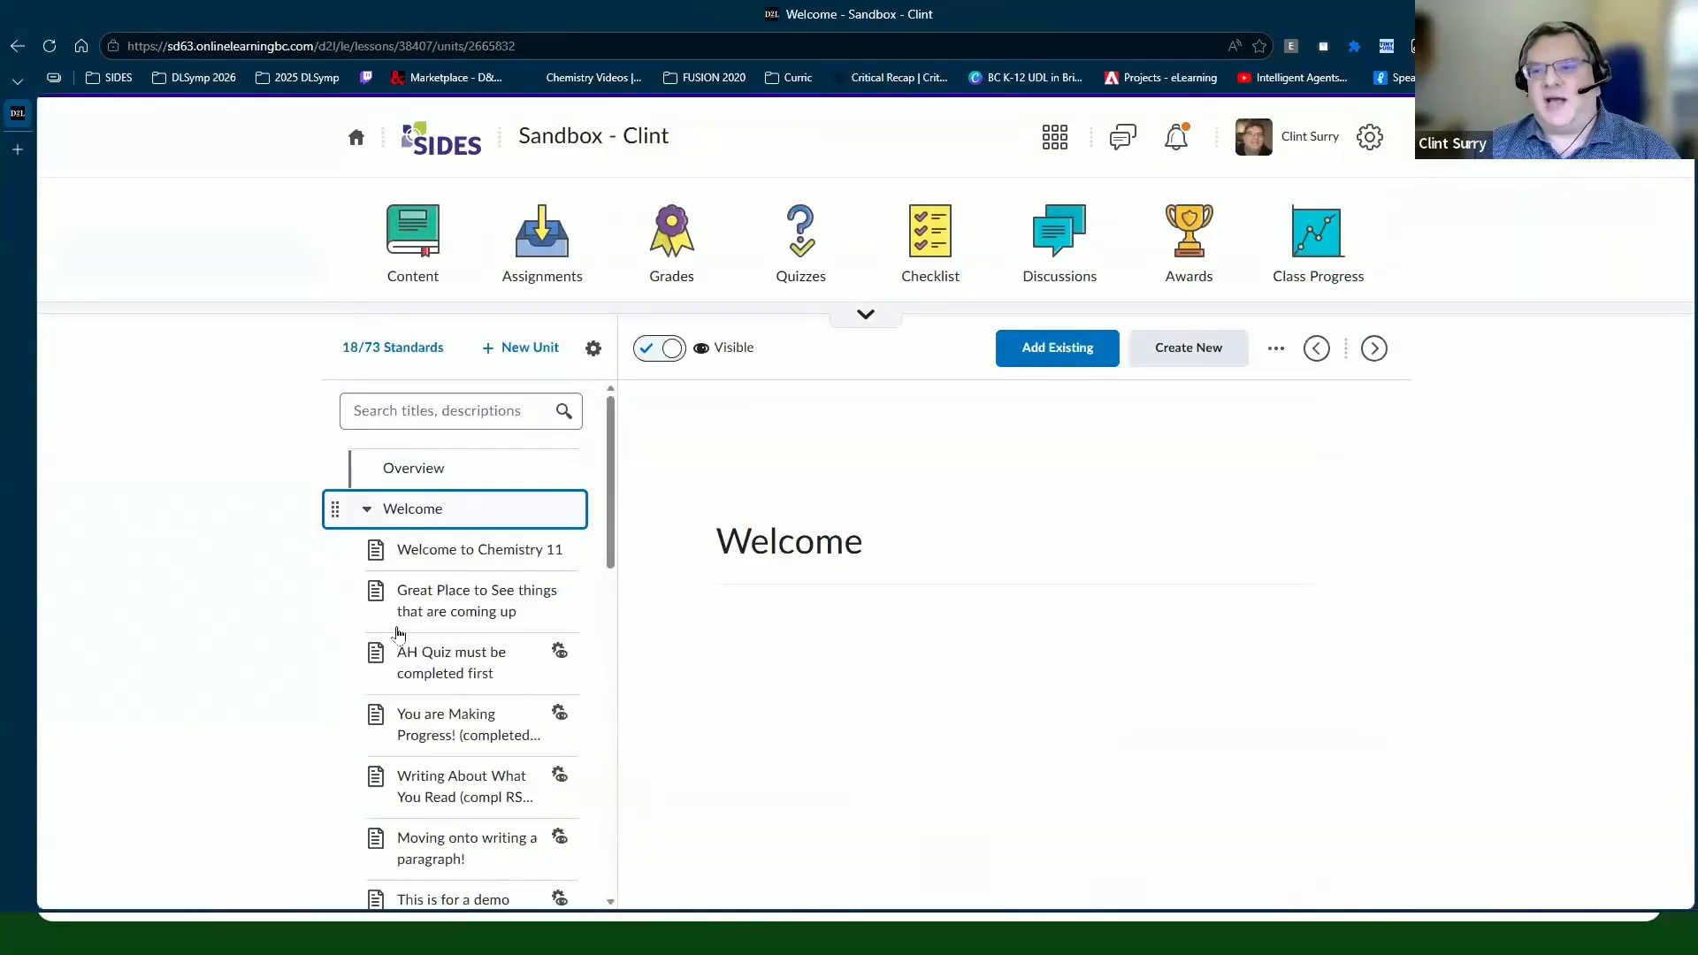
pyautogui.scroll(-2, 380, 677)
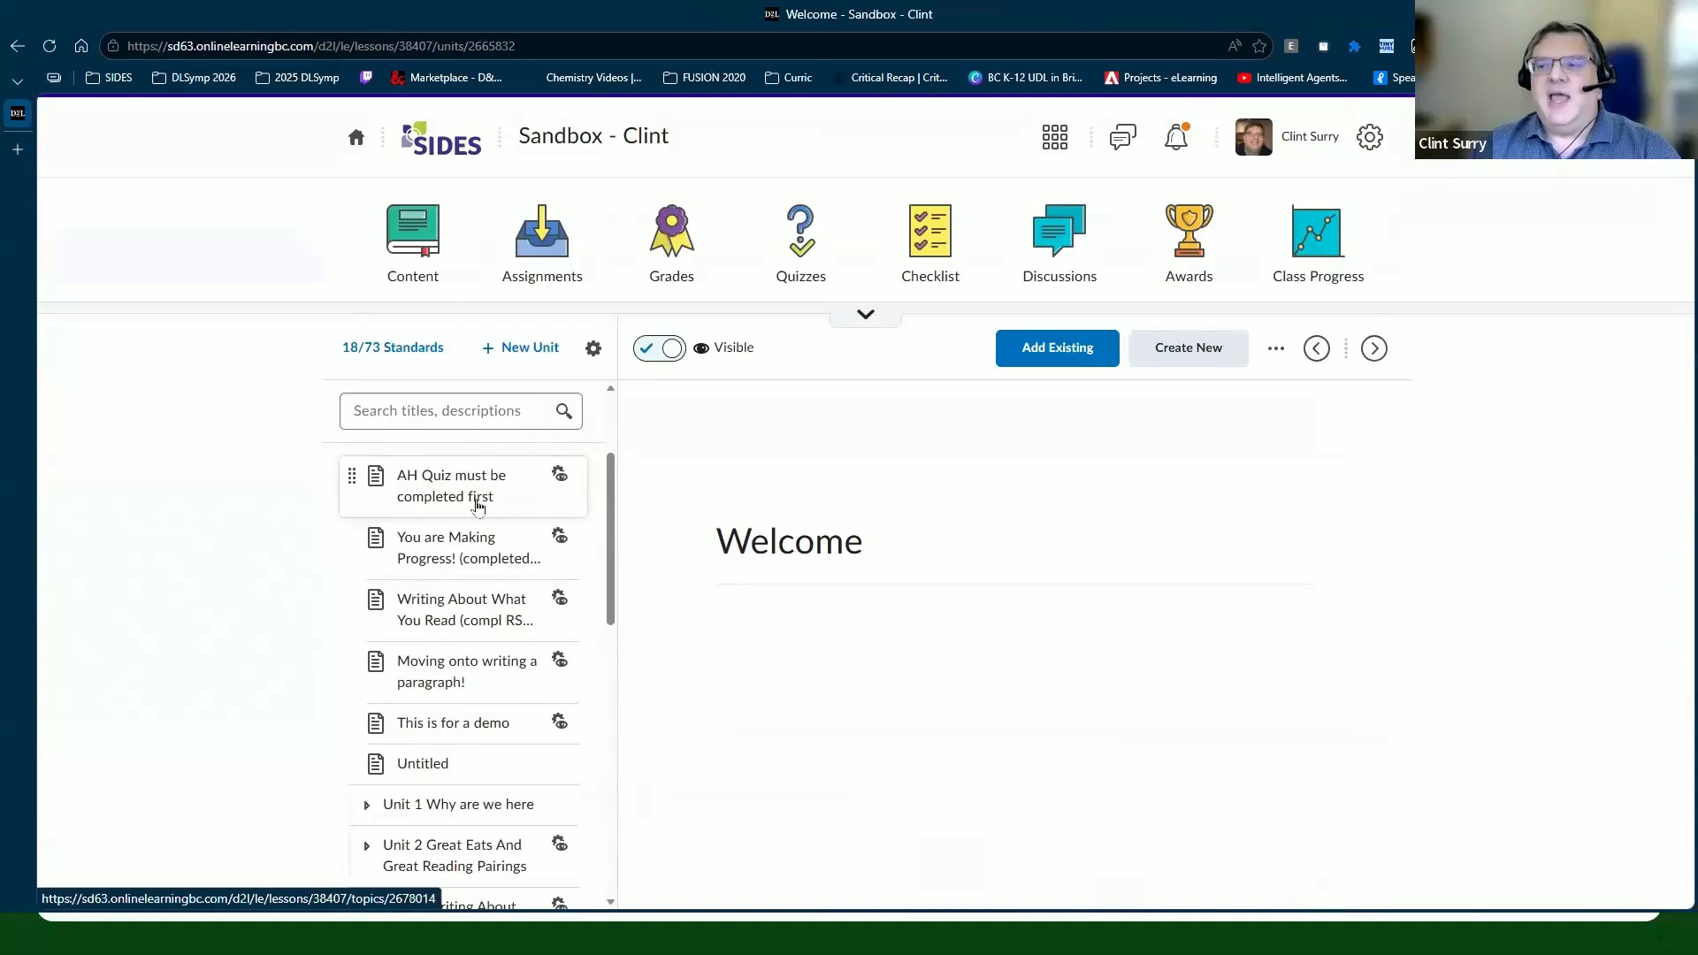
pyautogui.scroll(2, 478, 496)
pyautogui.scroll(-3, 486, 528)
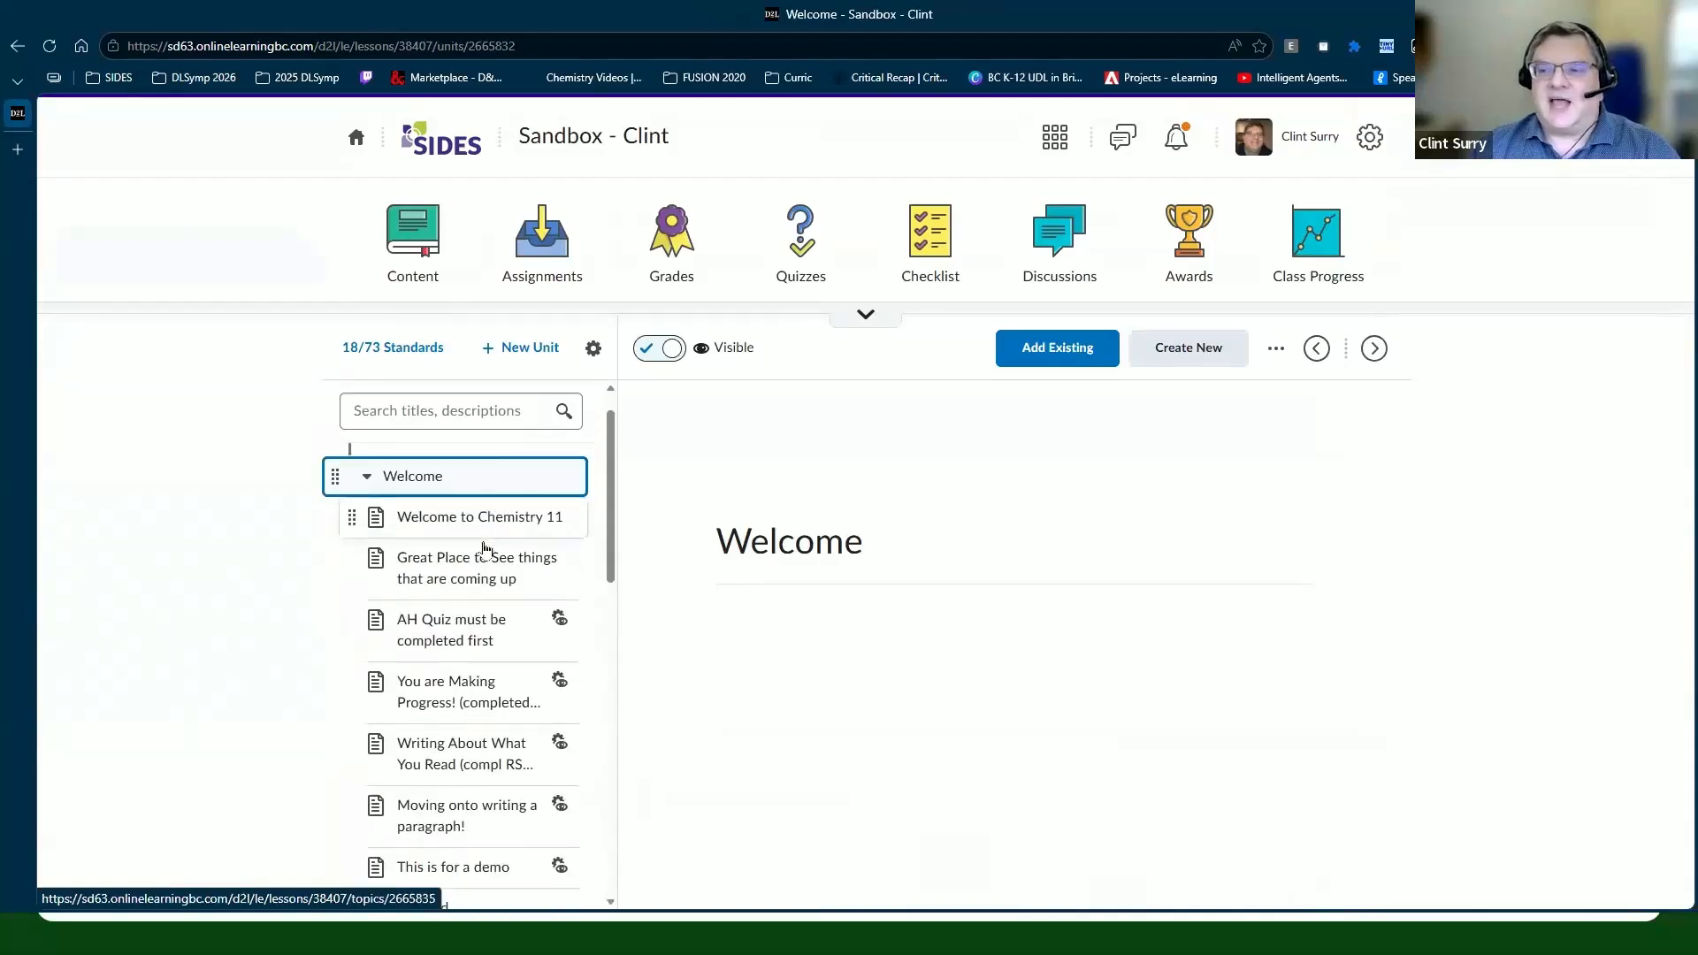
pyautogui.scroll(2, 463, 531)
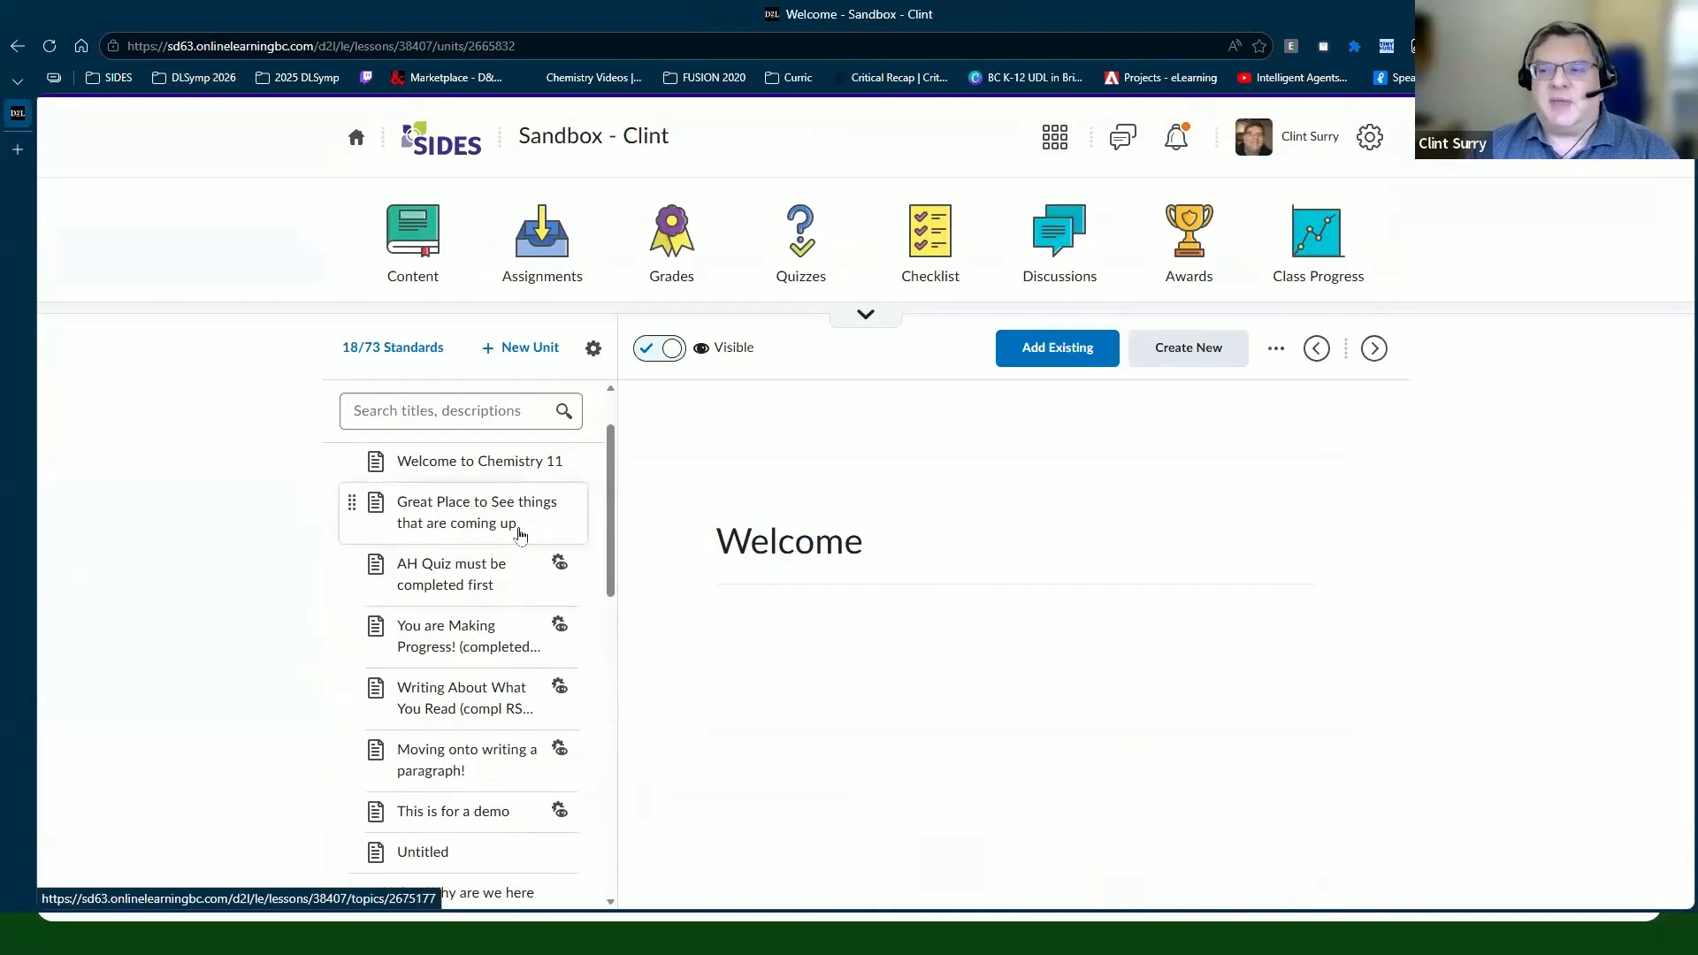
pyautogui.click(560, 571)
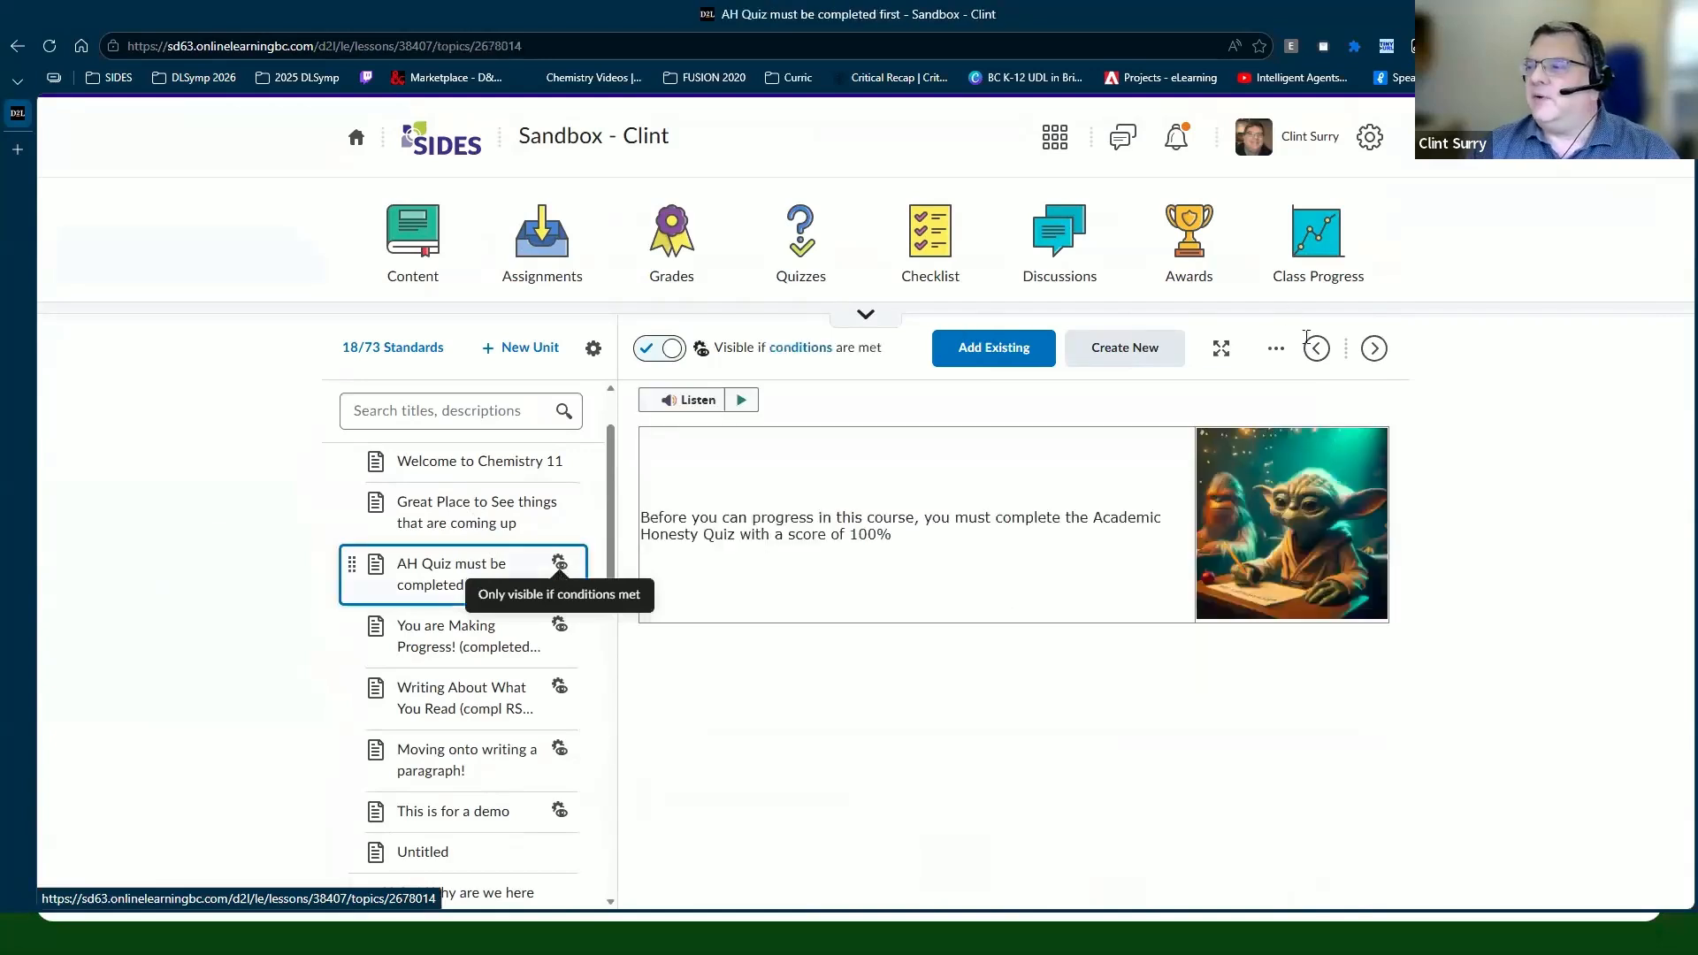
# Step: Review the topic's Academic Honesty grade release condition and close it unchanged
pyautogui.click(1276, 351)
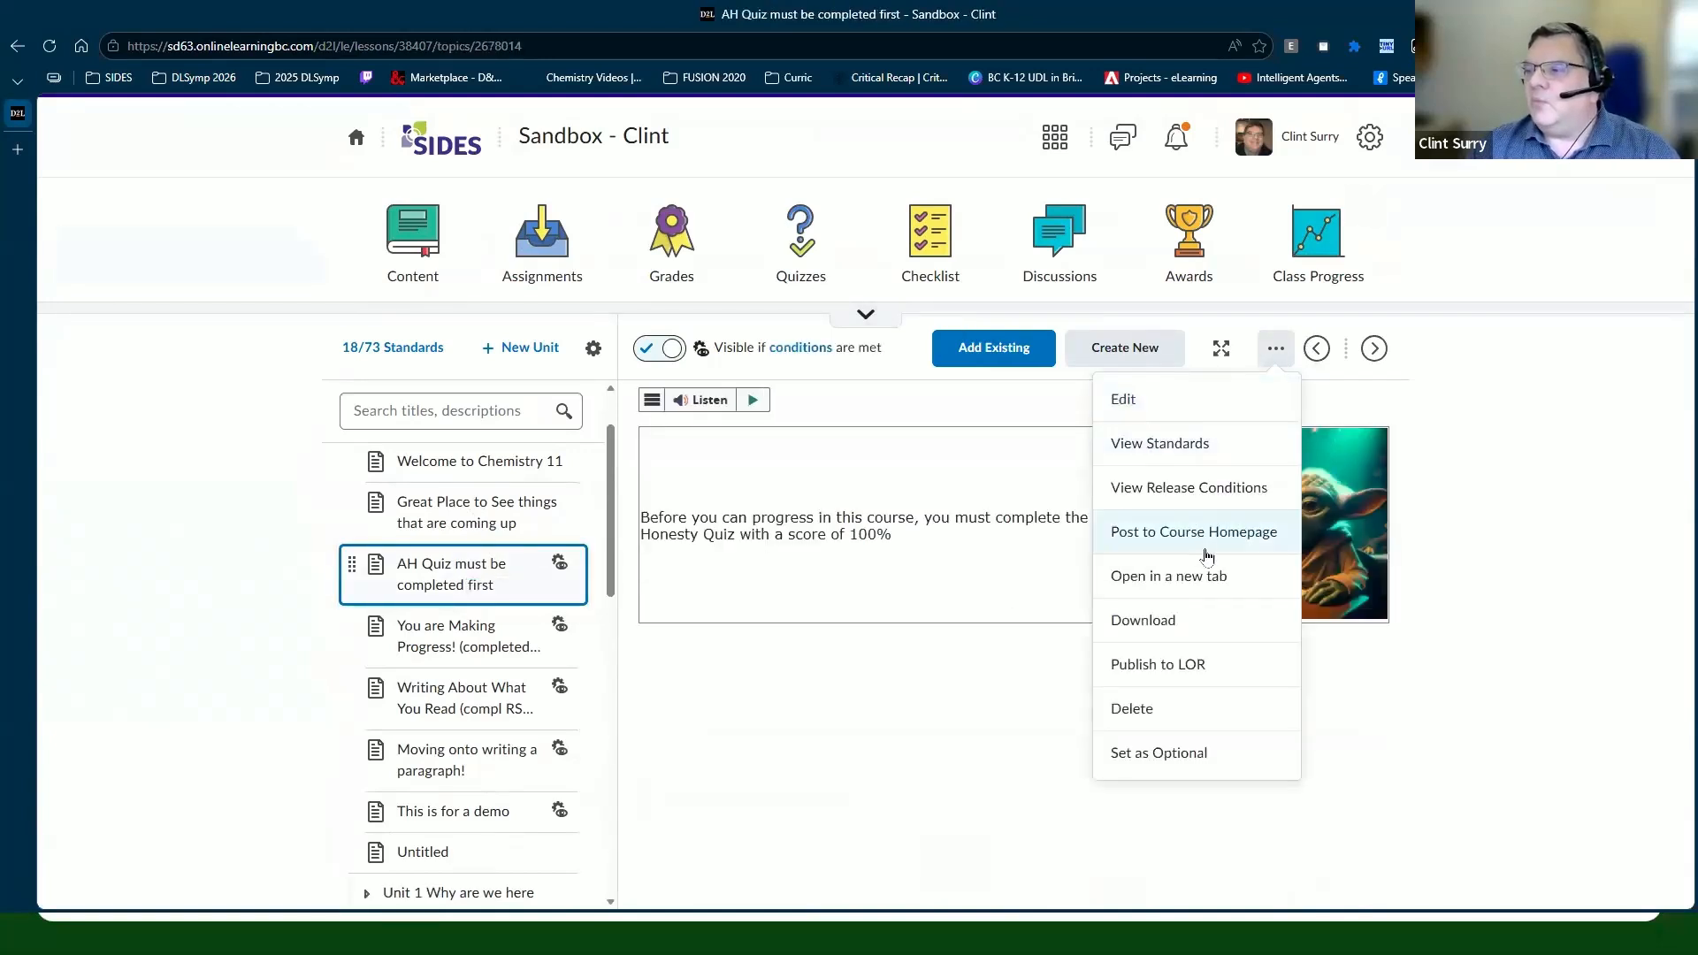
pyautogui.click(1194, 492)
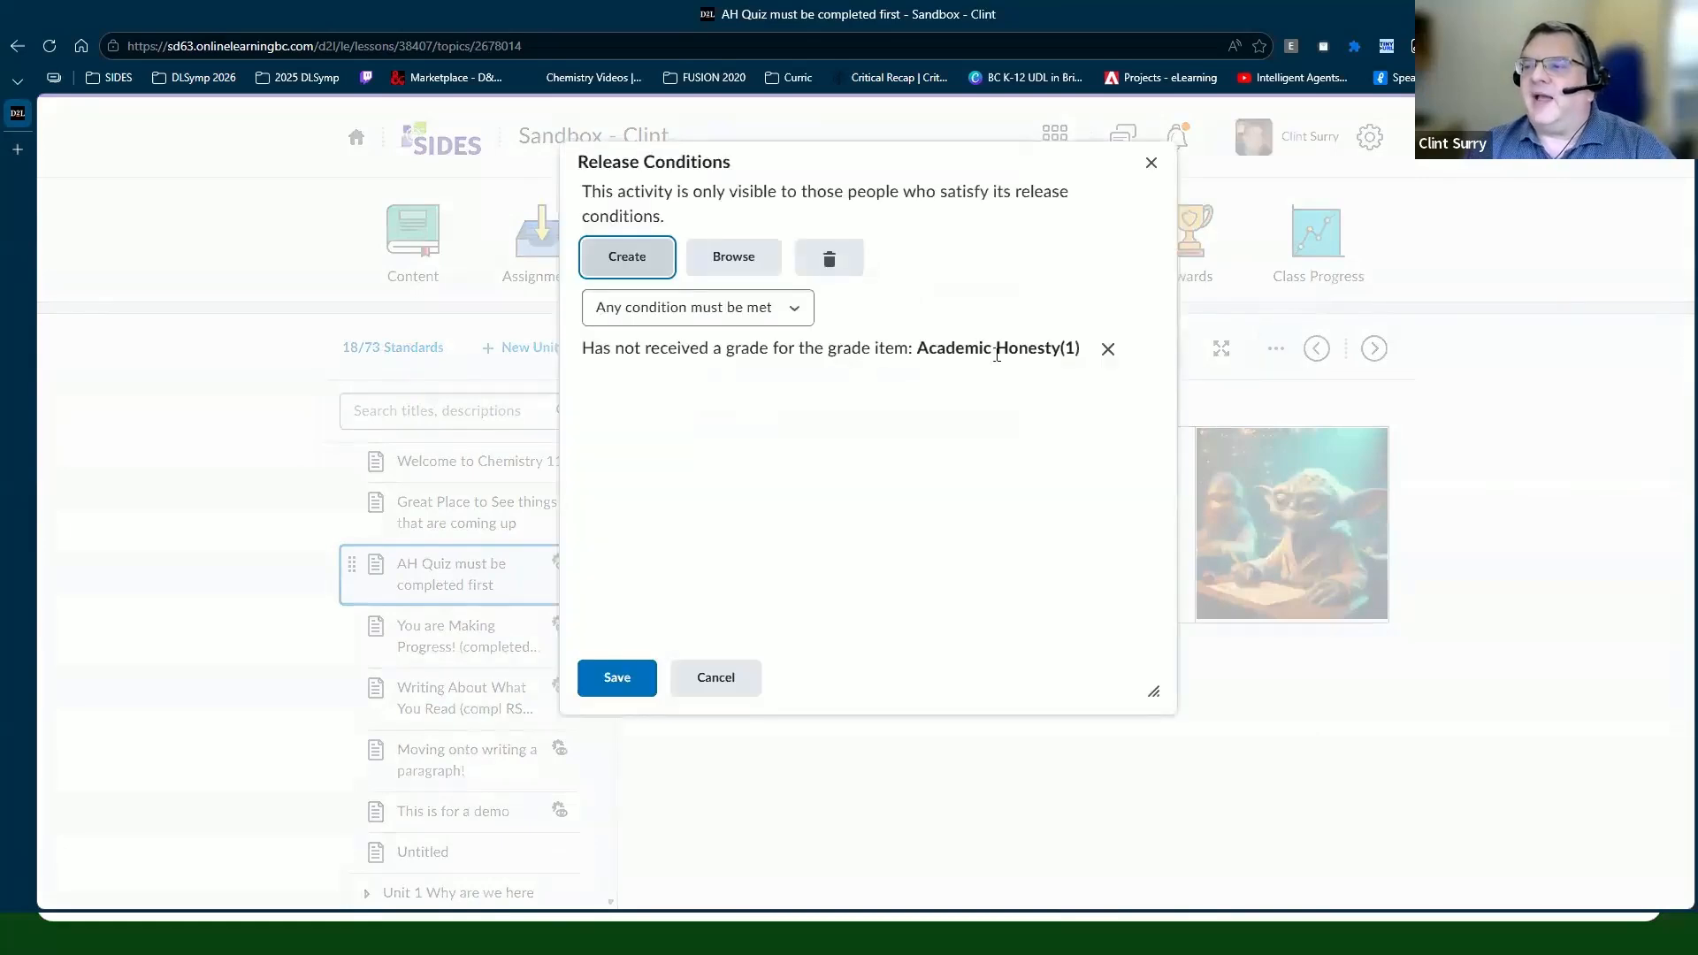
pyautogui.click(734, 681)
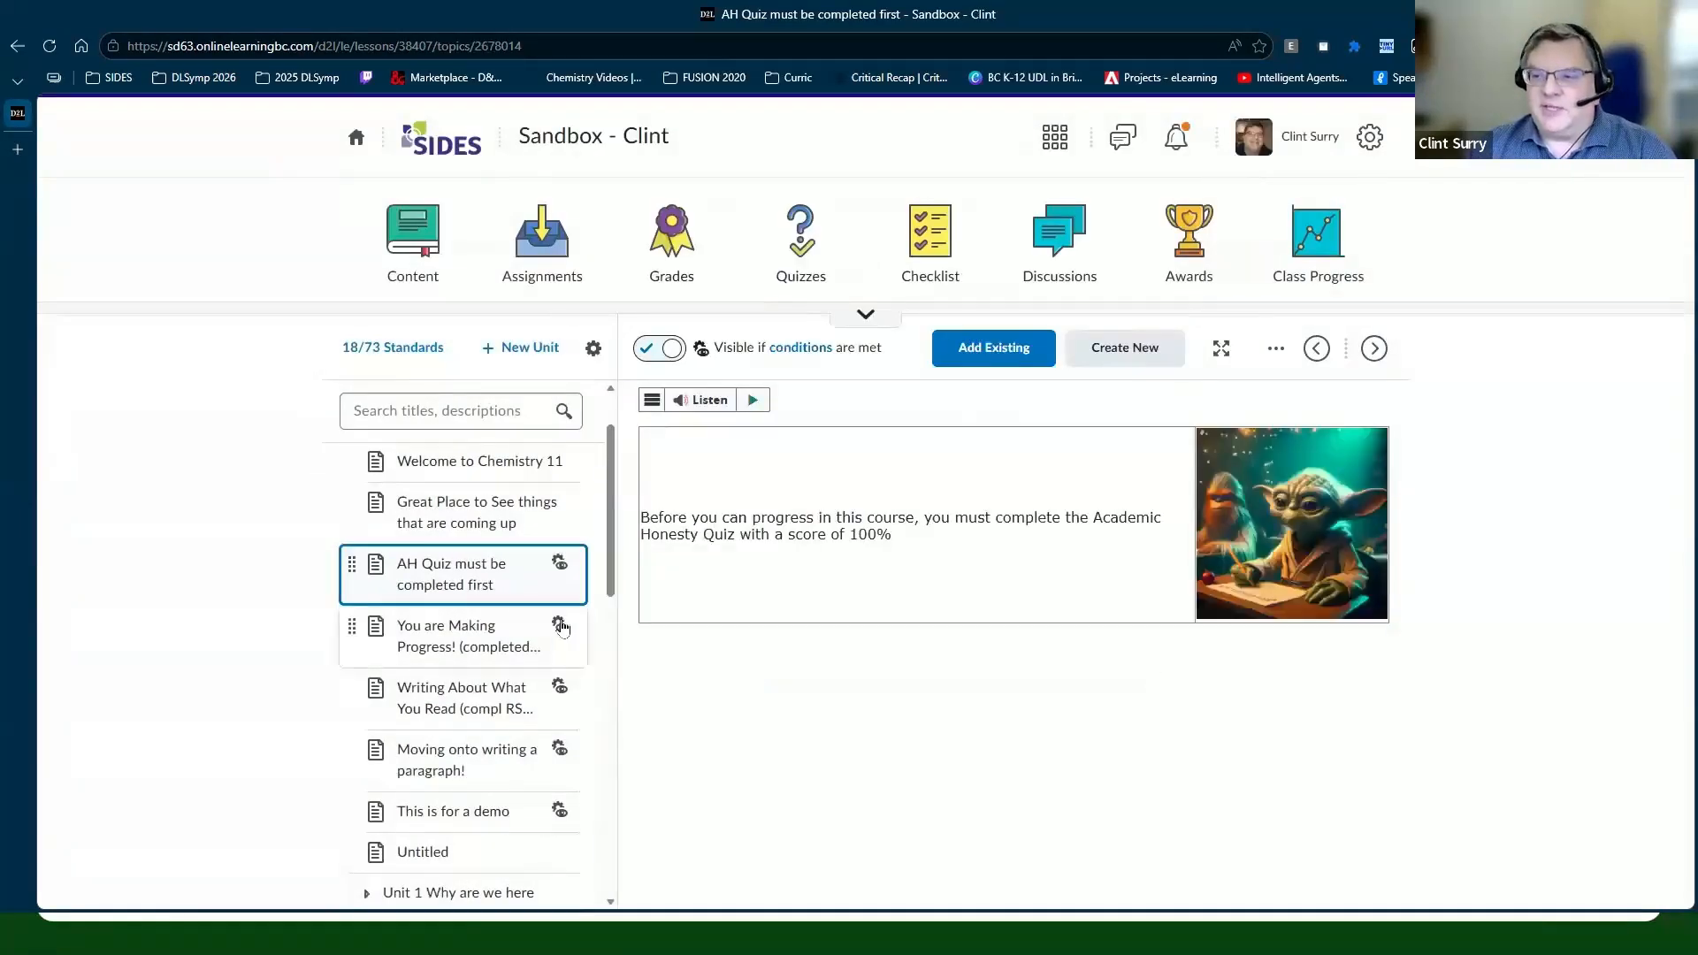
# Step: Review the You are Making Progress! topic's release conditions, then return to the Live Demo slide
pyautogui.click(566, 633)
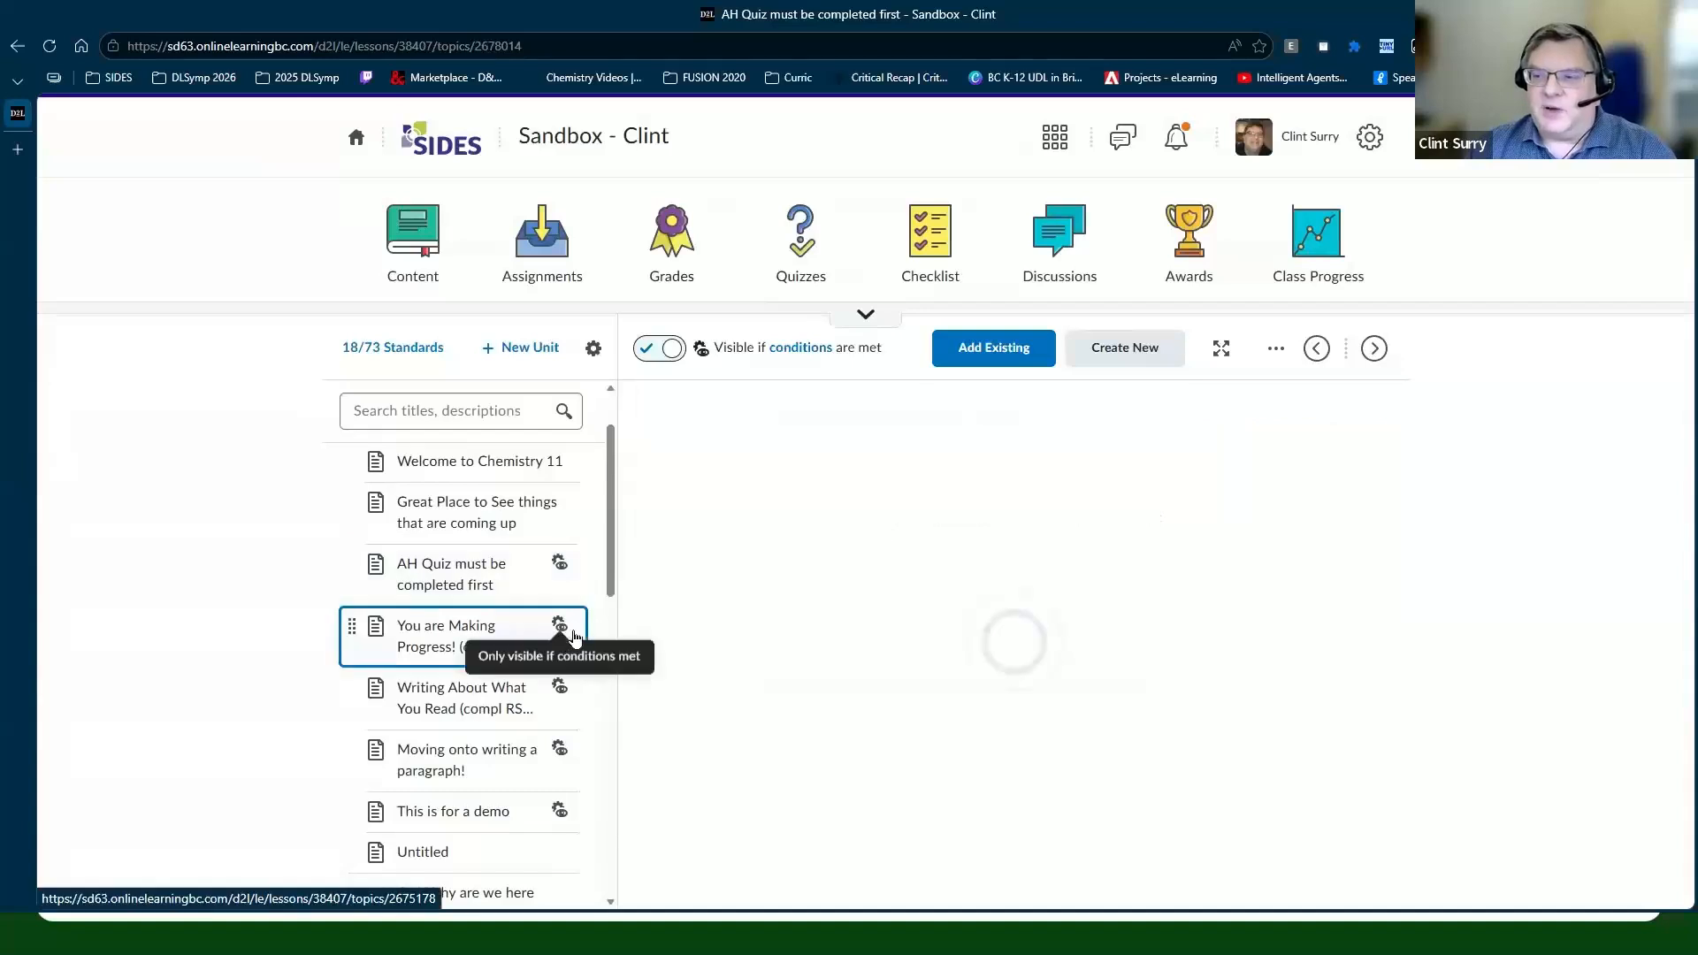
pyautogui.click(1275, 348)
pyautogui.click(1213, 504)
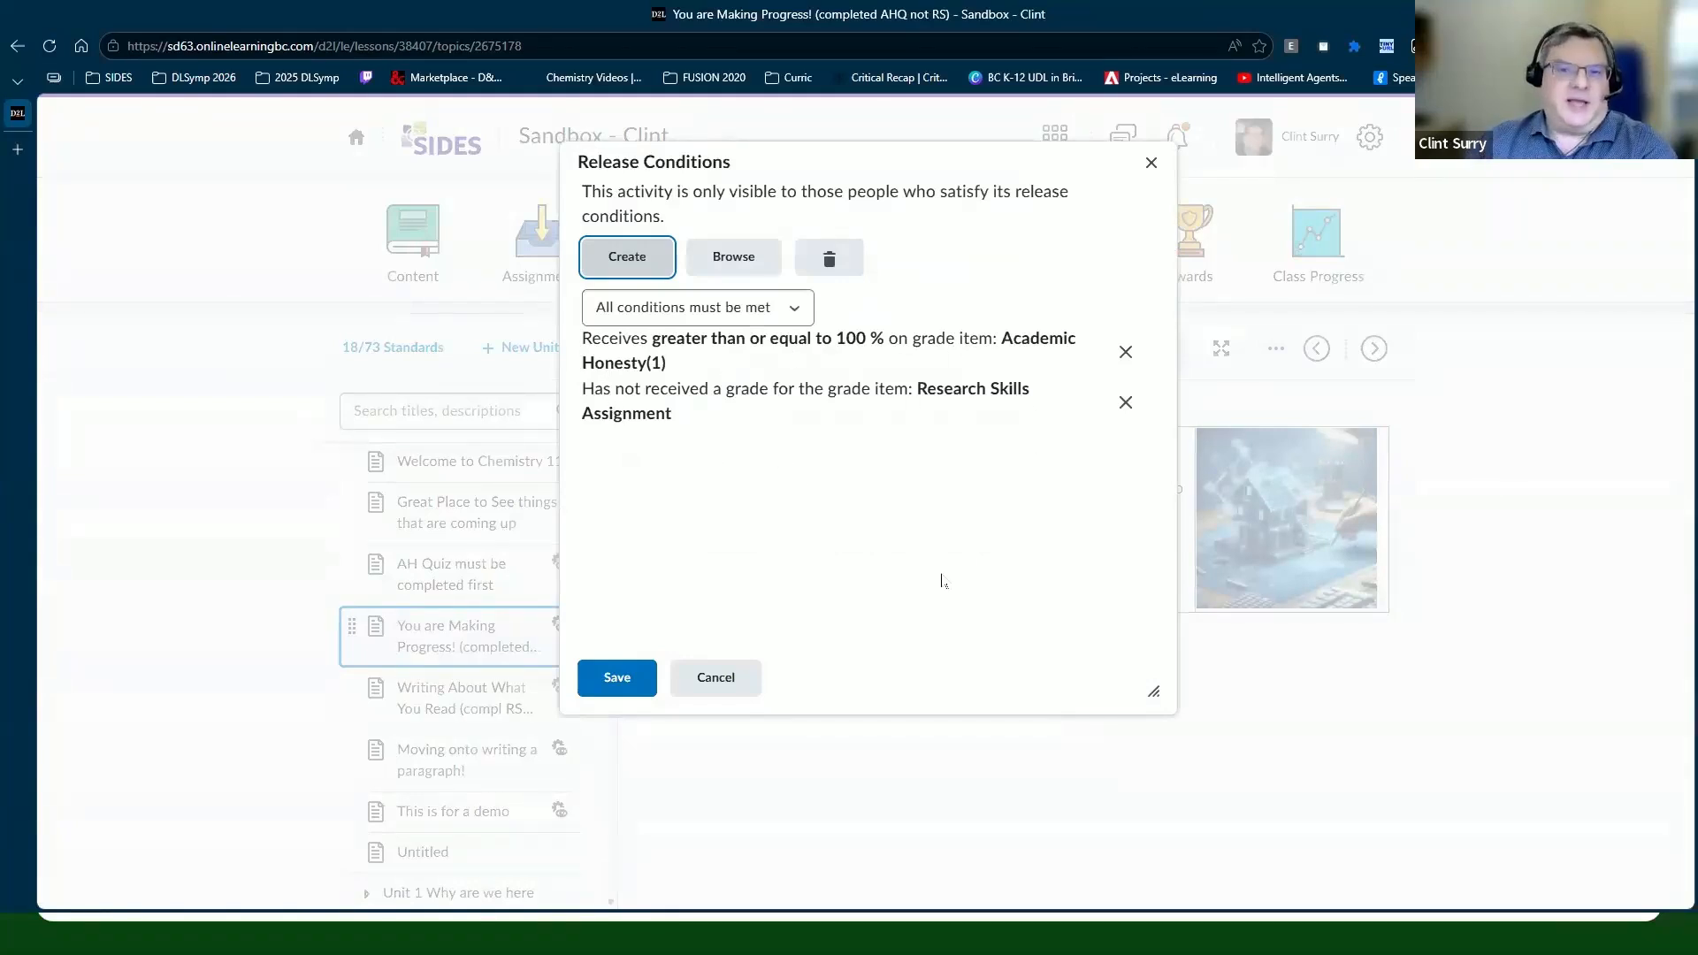
pyautogui.click(716, 679)
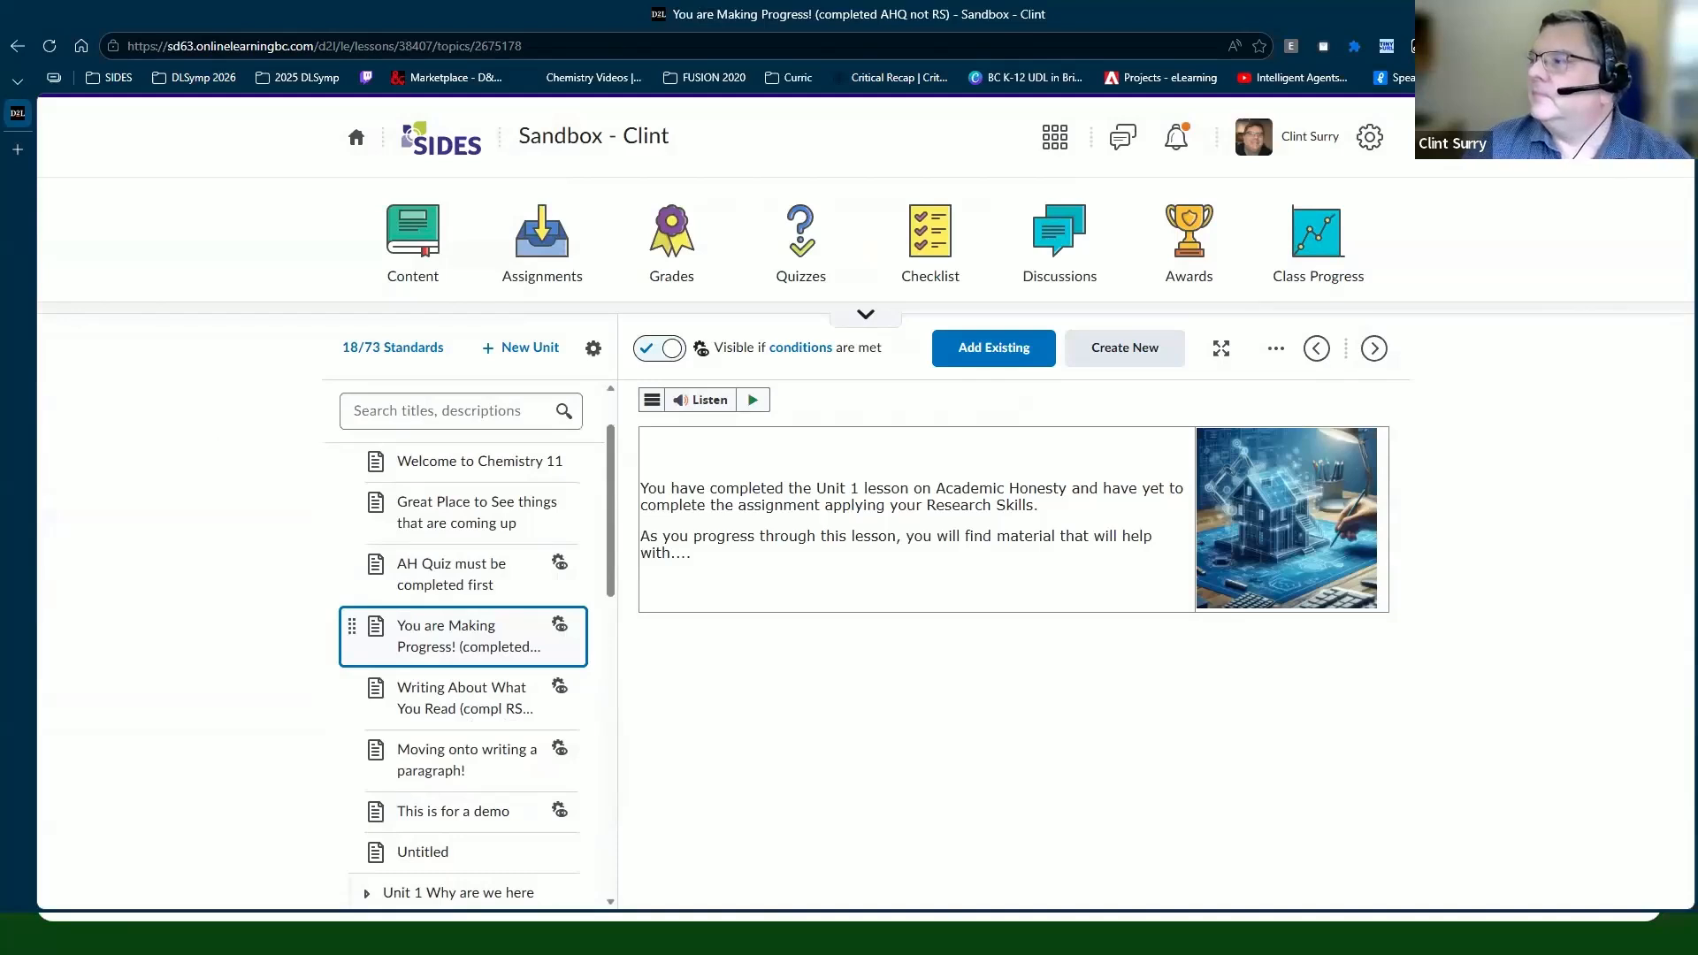
pyautogui.hotkey('alt', 'Tab')
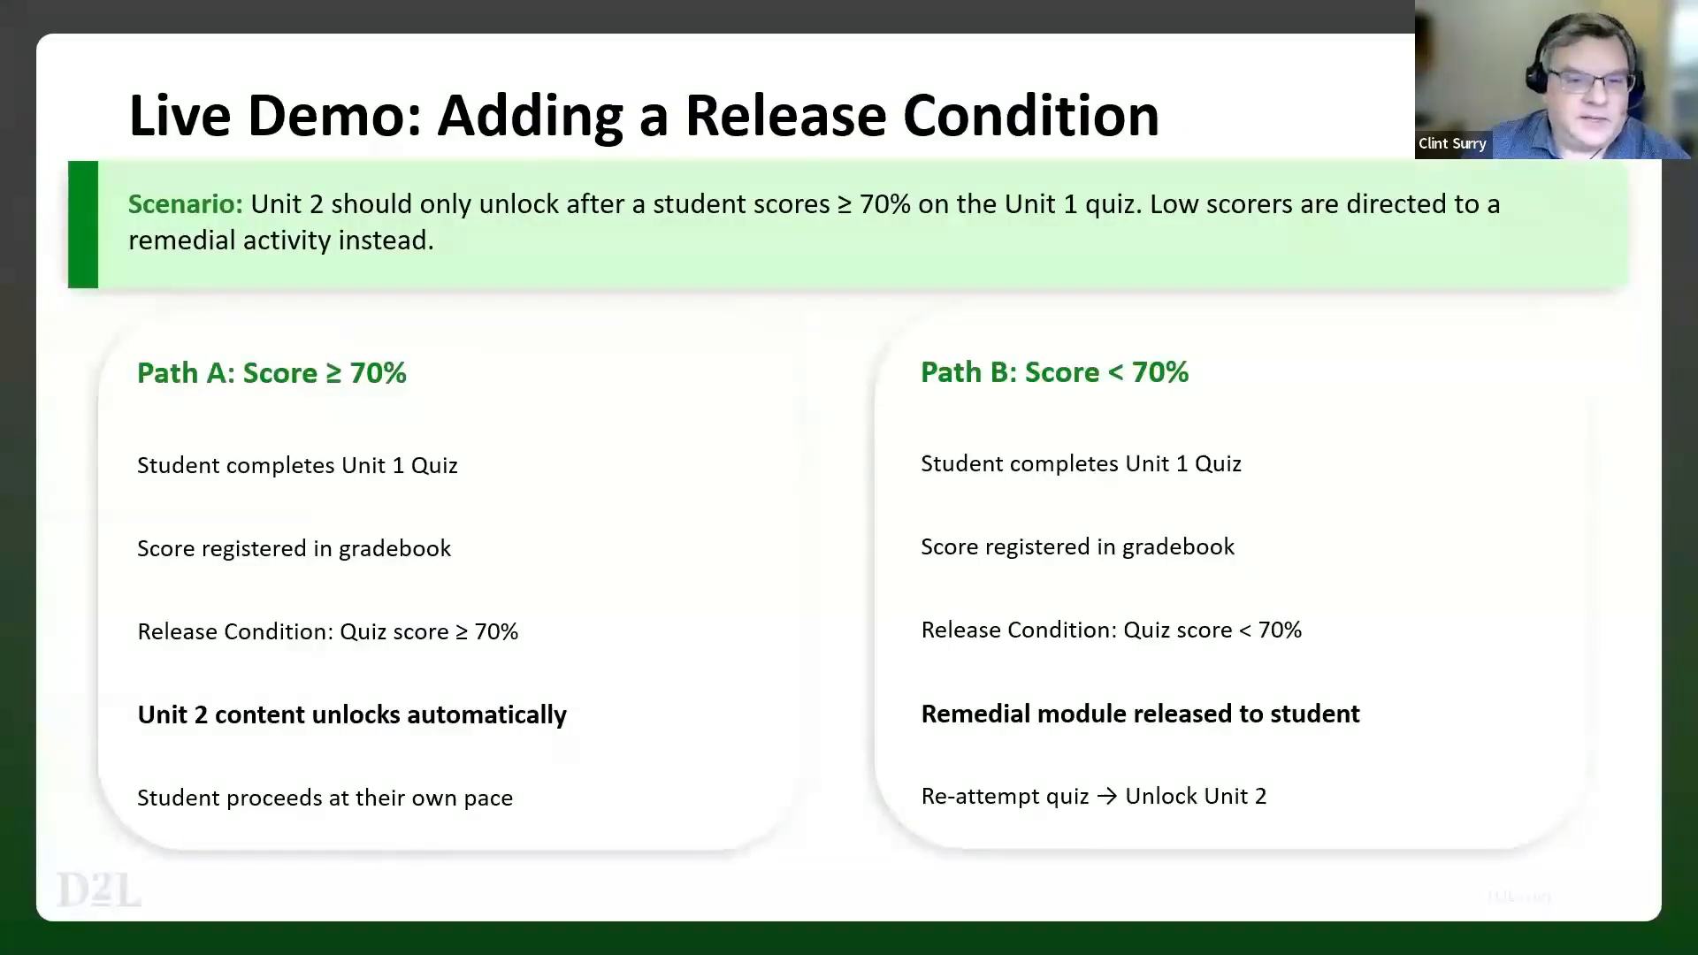